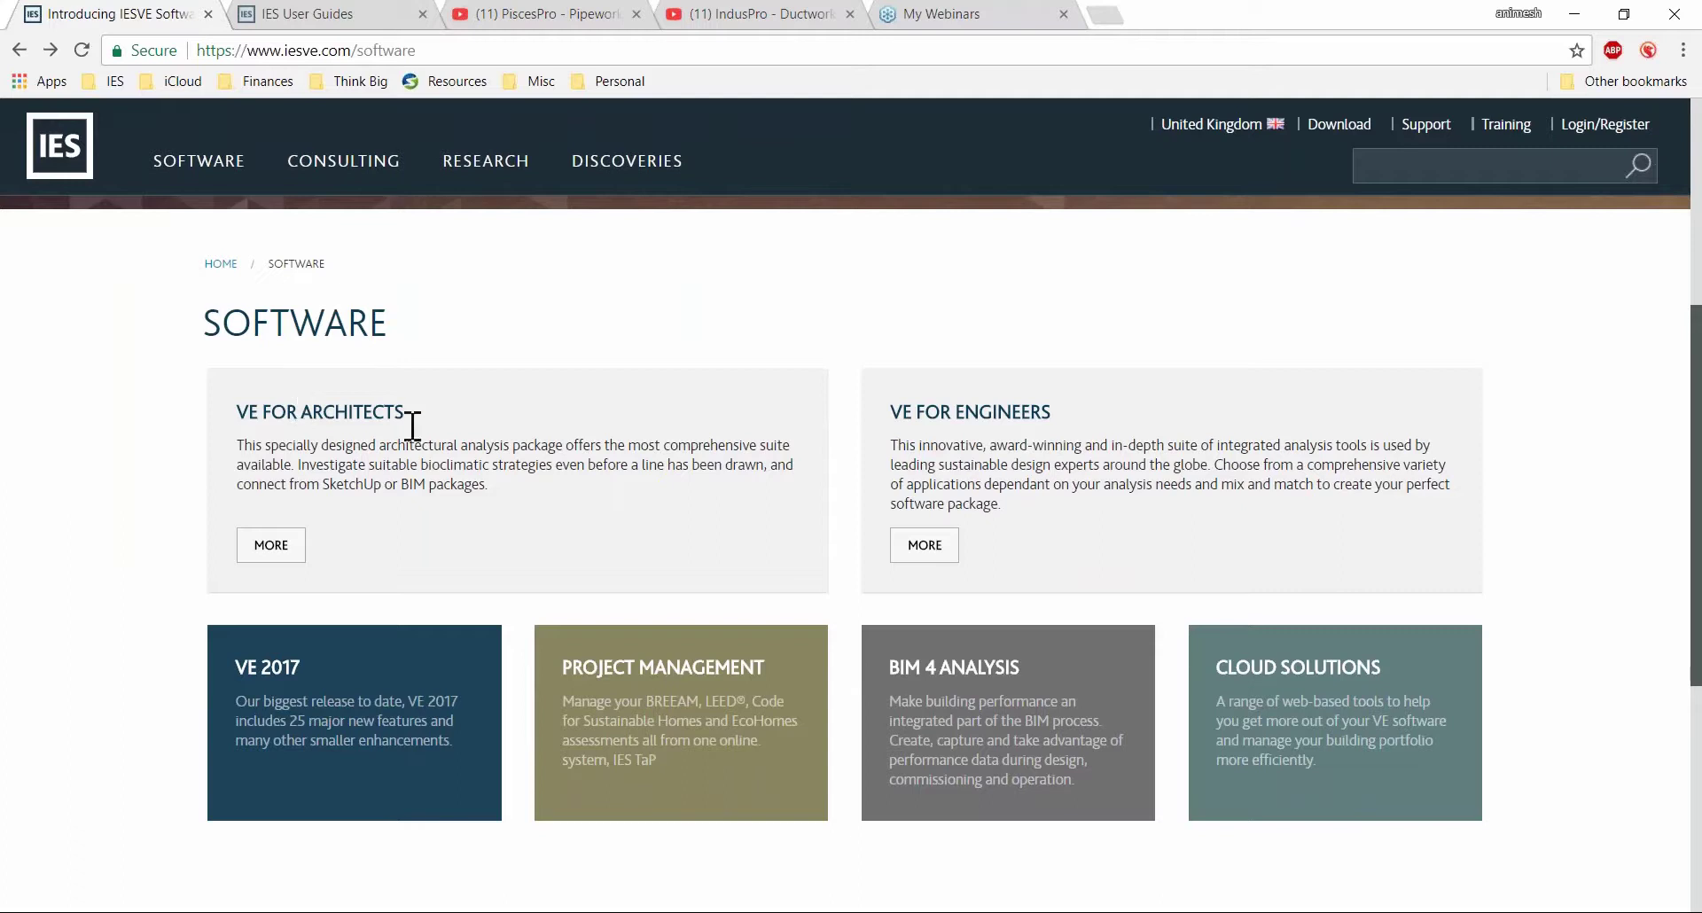
# Open the VE for Engineers page, browse its applications and open HVAC Systems Sizing and Optimization.
pyautogui.moveTo(199, 162)
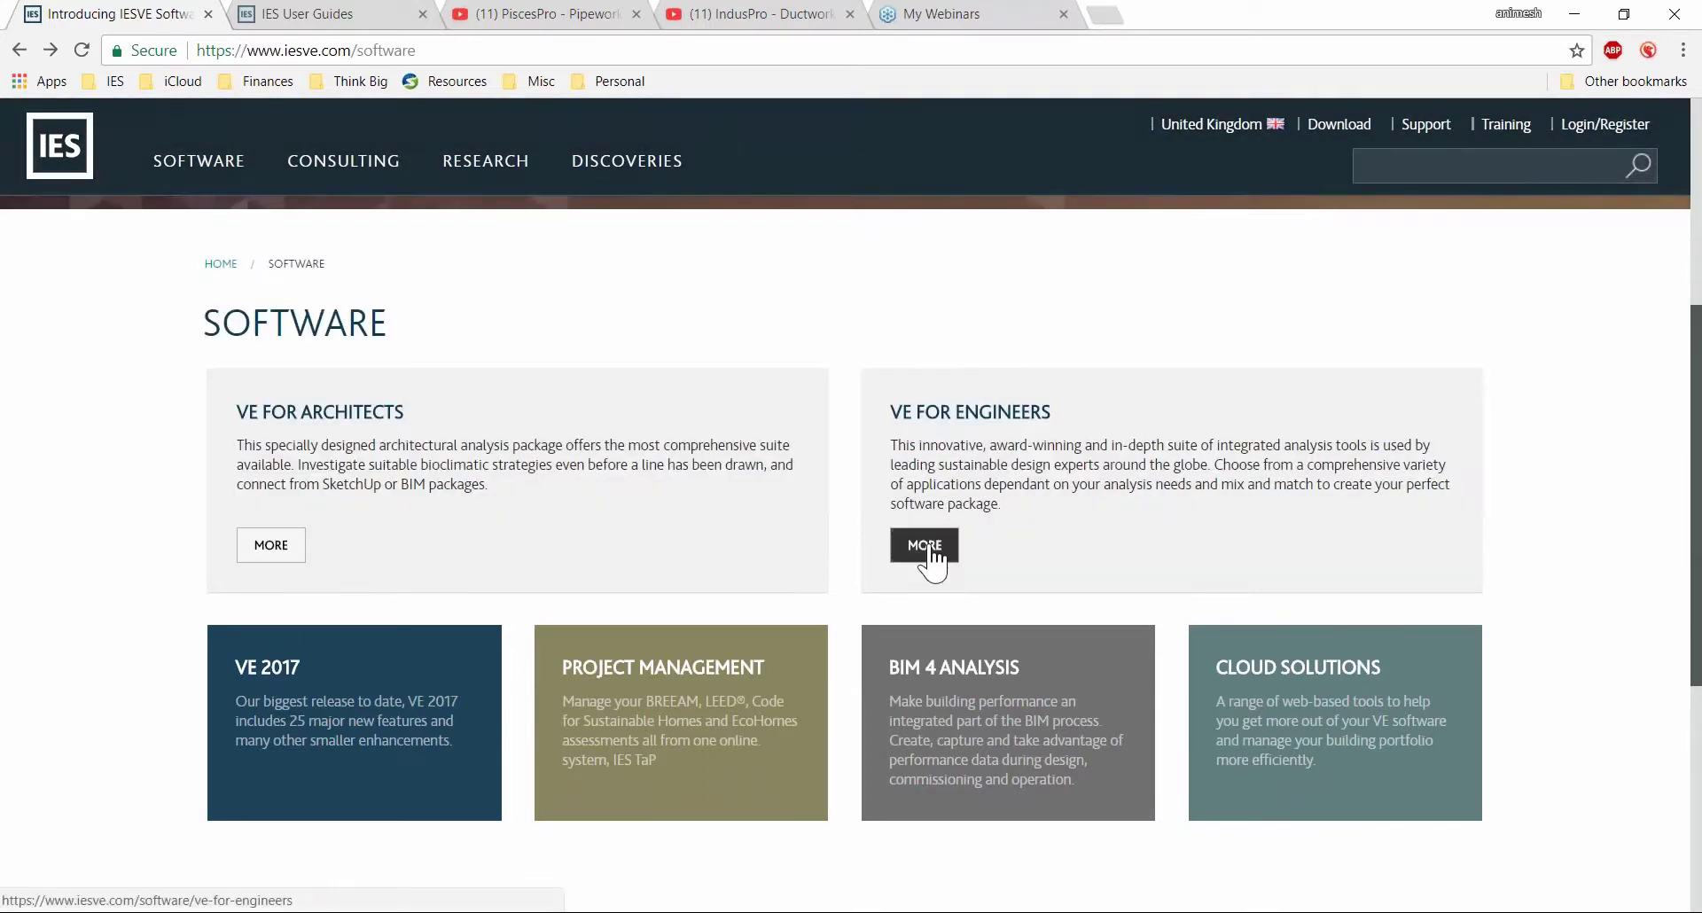
pyautogui.click(920, 548)
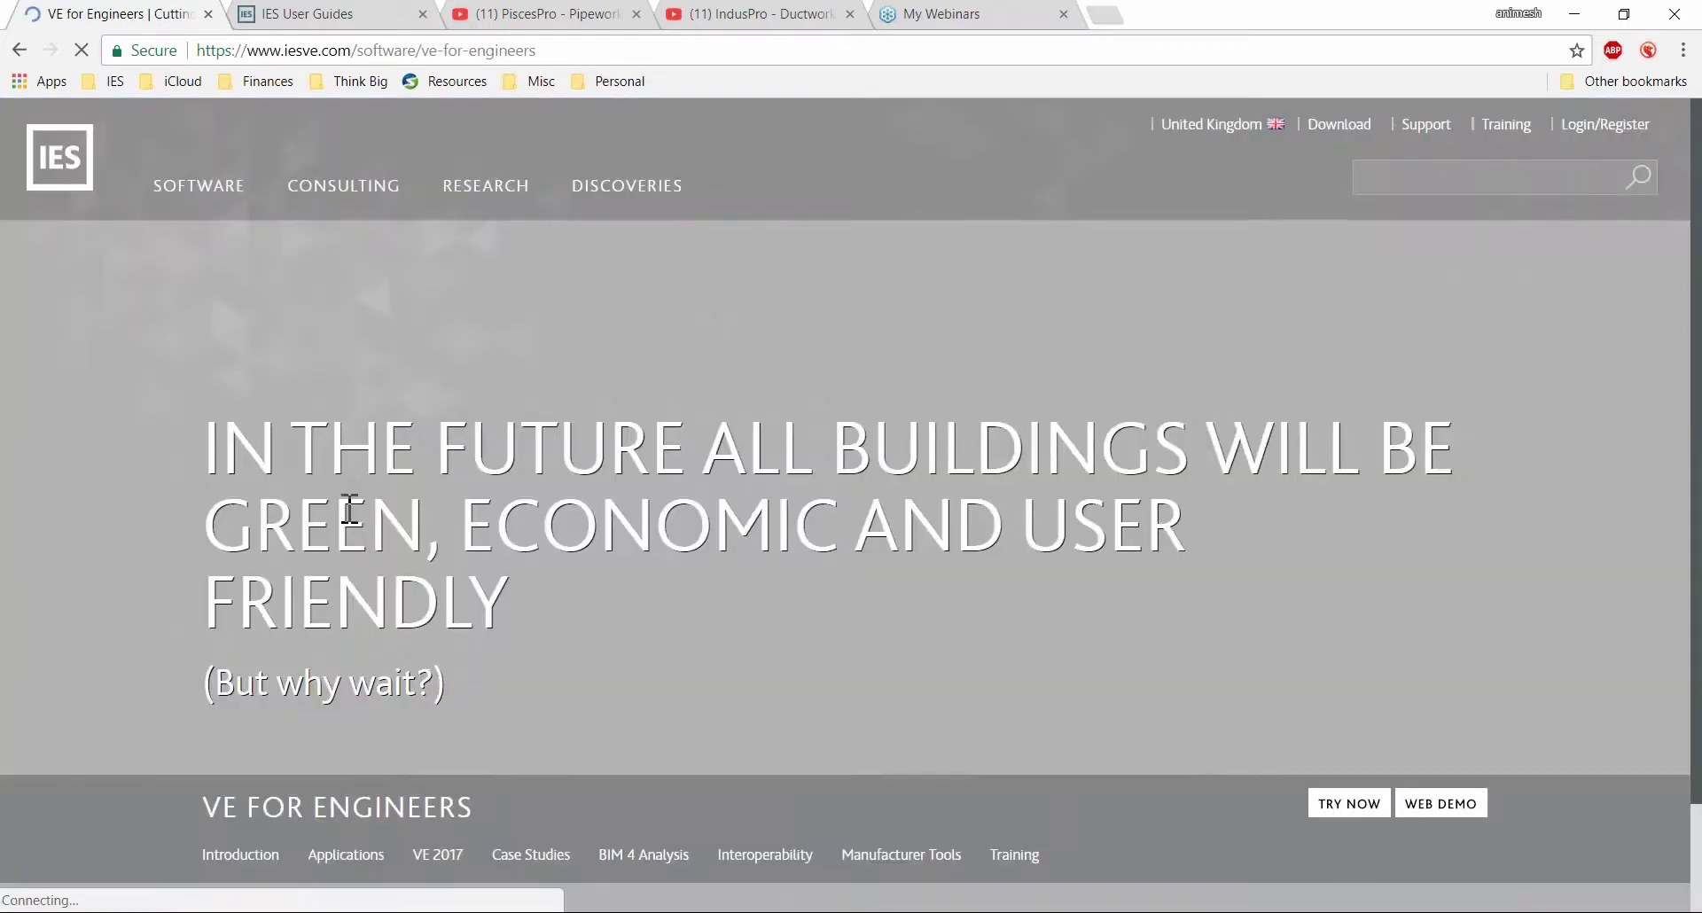
pyautogui.scroll(-5, 138, 572)
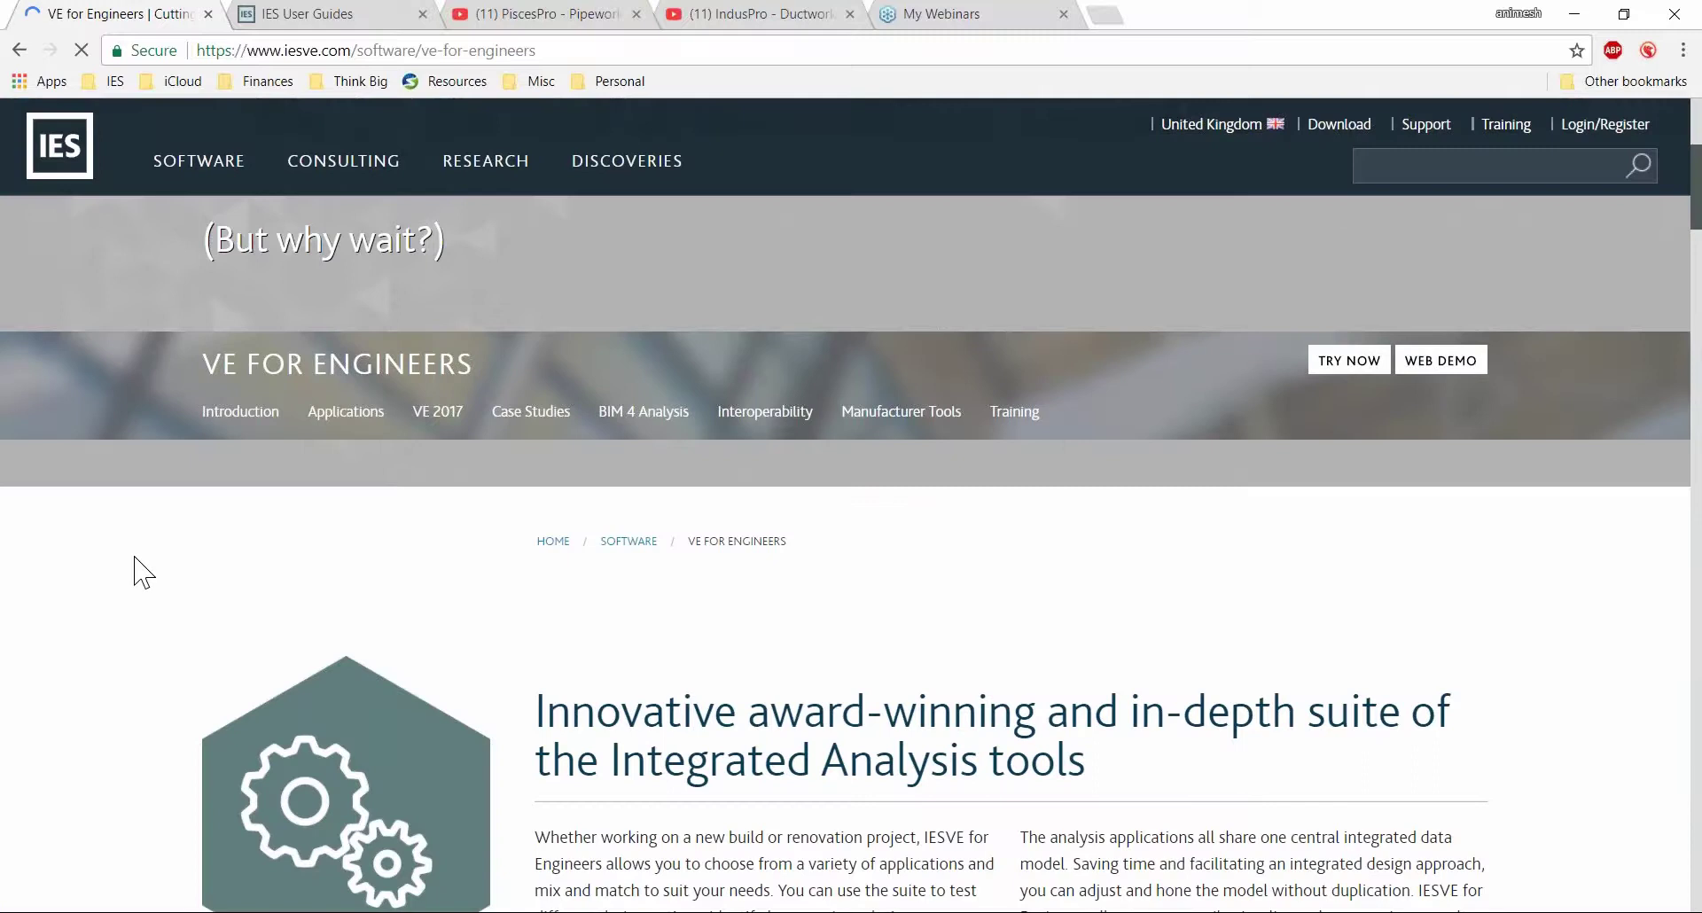
pyautogui.scroll(-12, 137, 572)
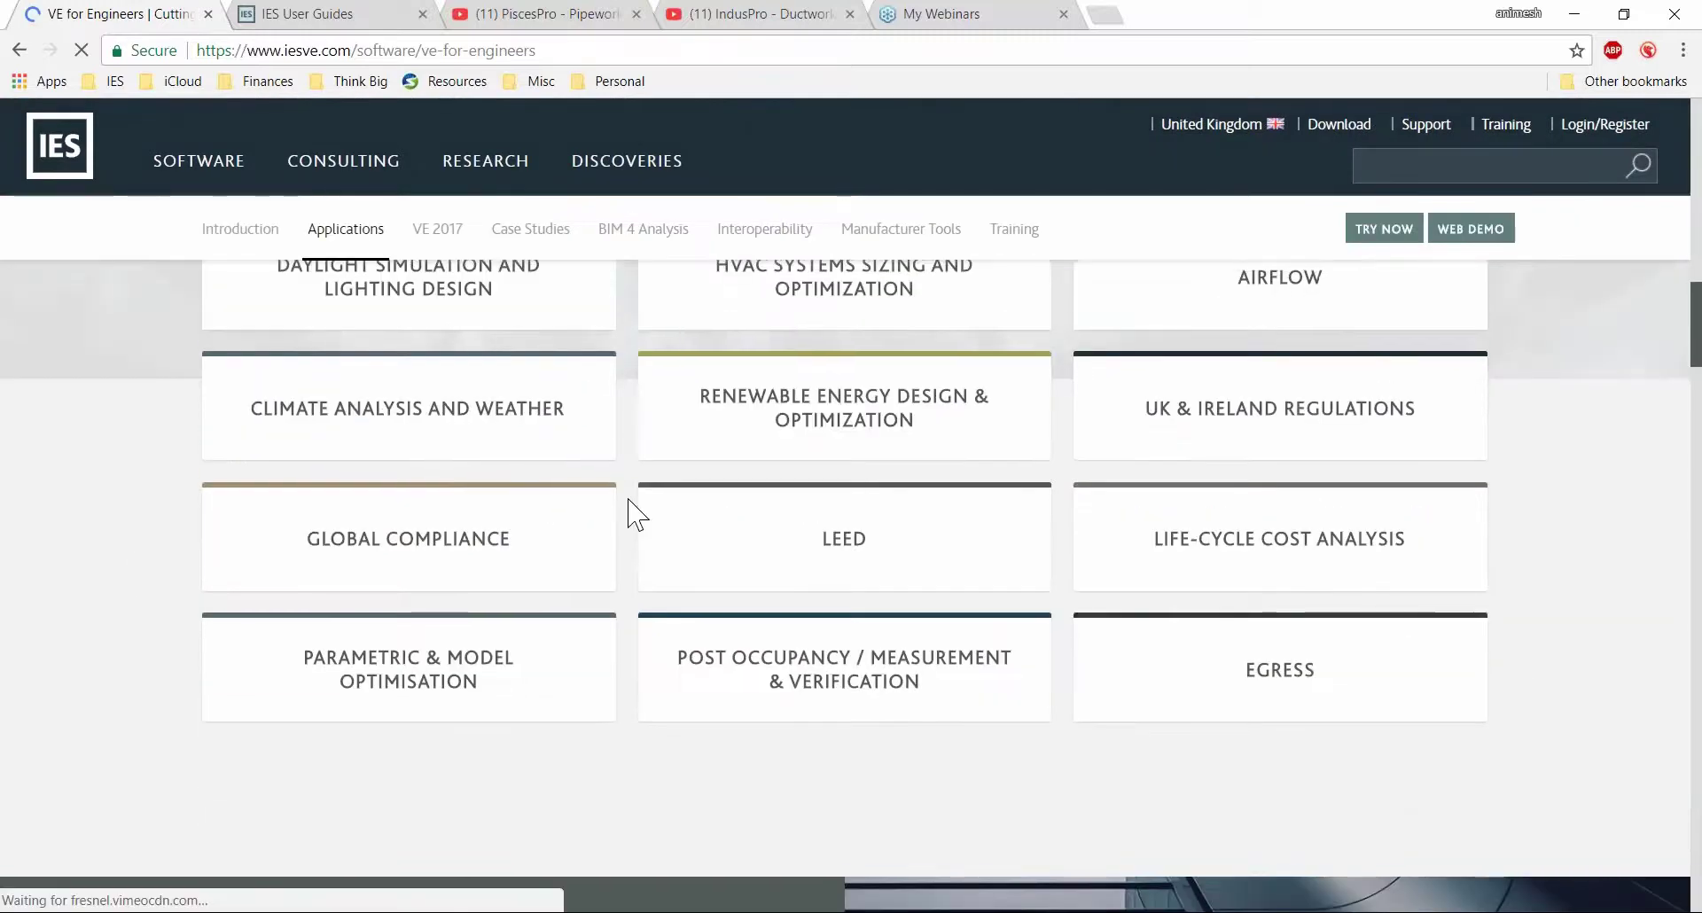
pyautogui.scroll(5, 285, 456)
pyautogui.scroll(1, 200, 494)
pyautogui.scroll(-4, 145, 551)
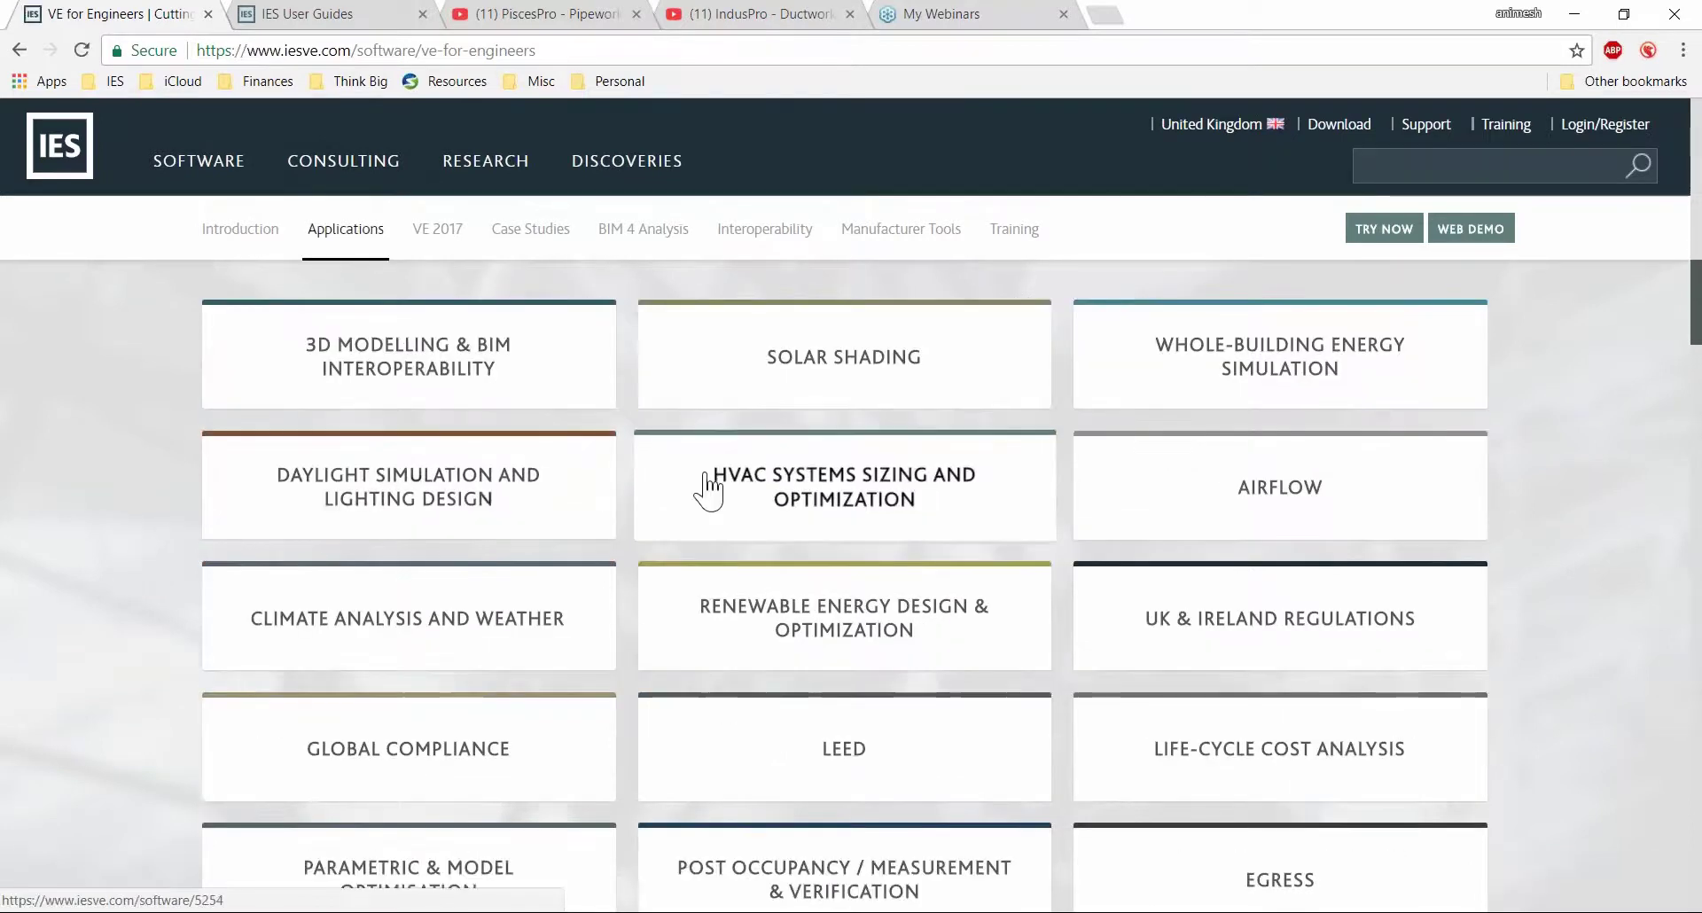
pyautogui.scroll(-1, 903, 572)
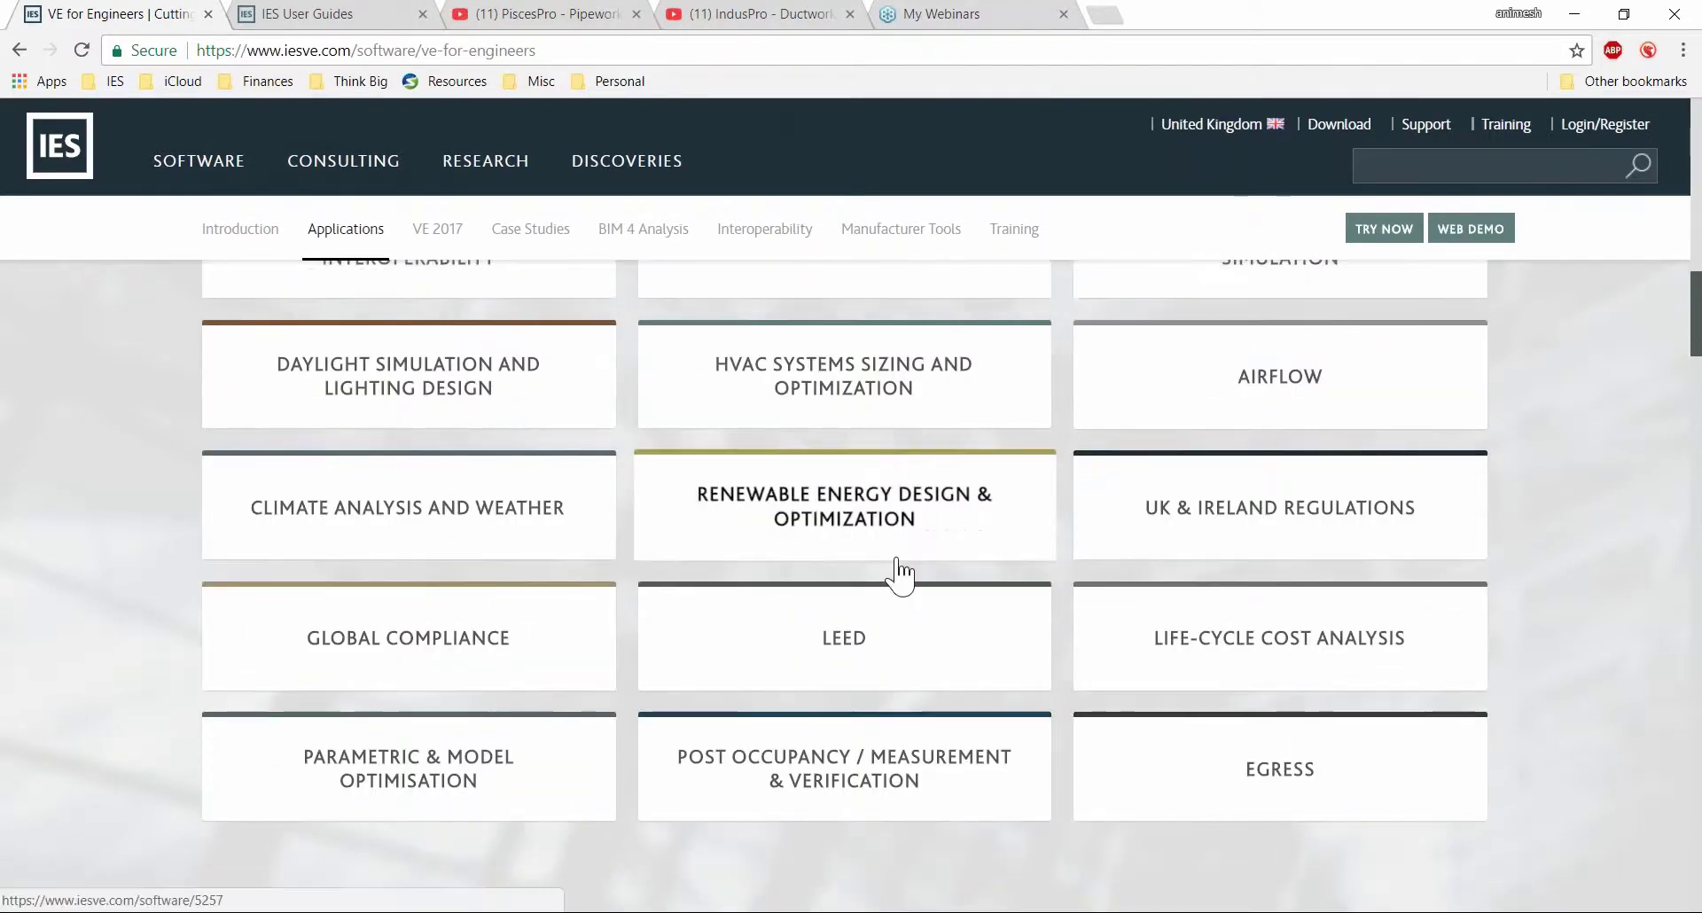
pyautogui.click(854, 423)
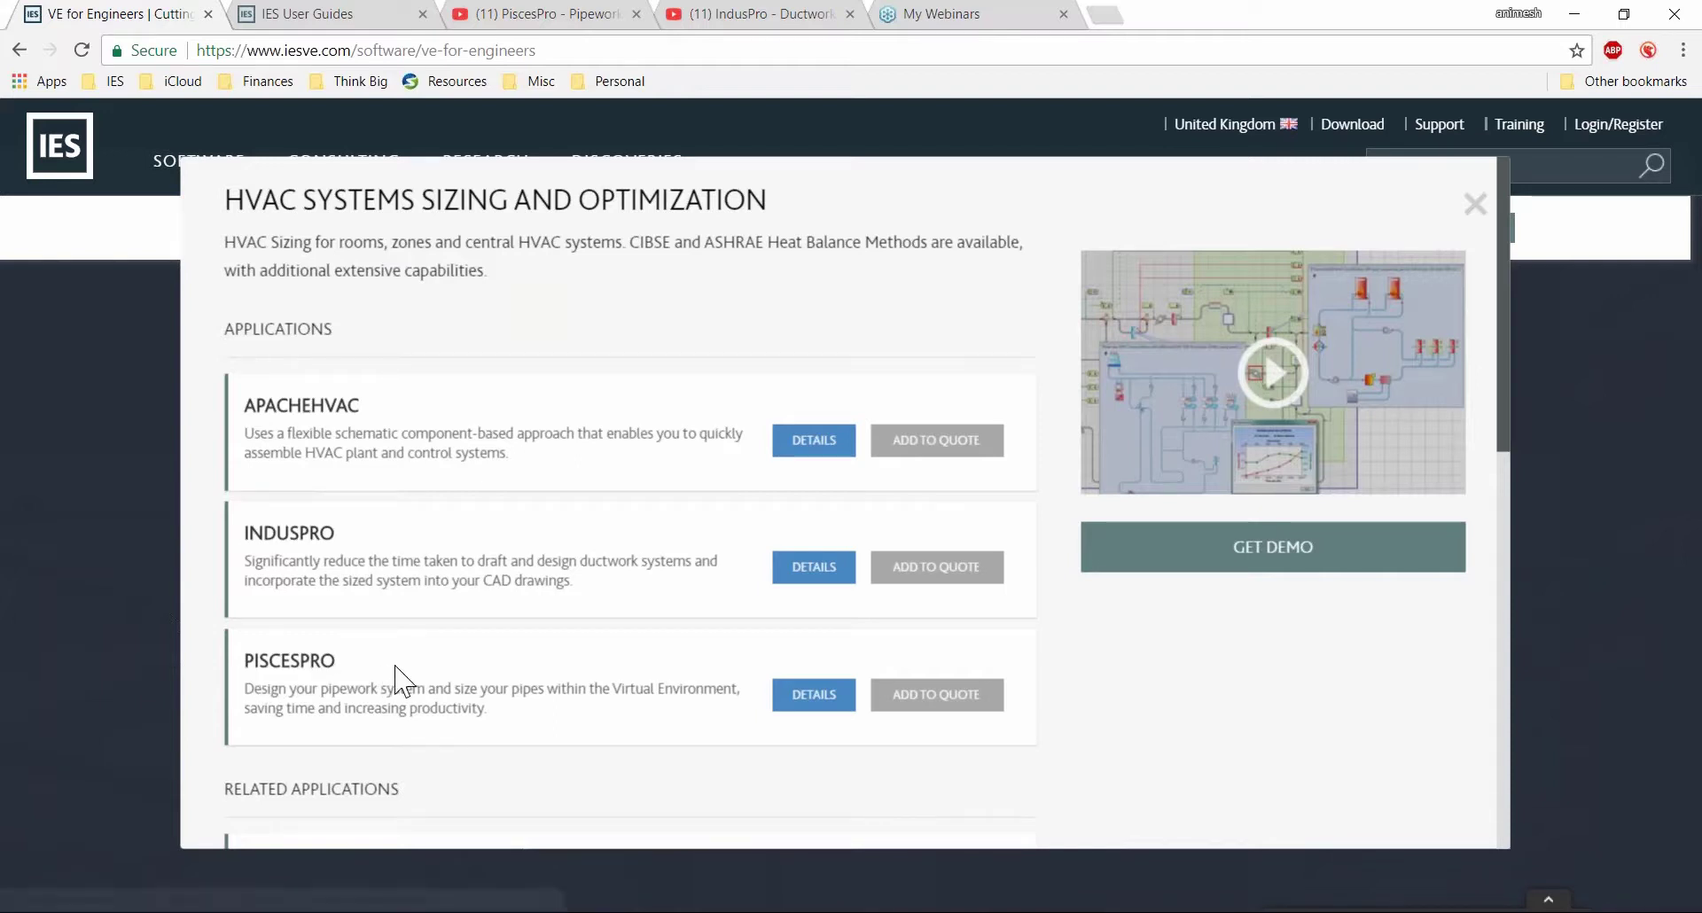
# Open the IndusPro details from the HVAC applications and read the ductwork design overview.
pyautogui.click(792, 575)
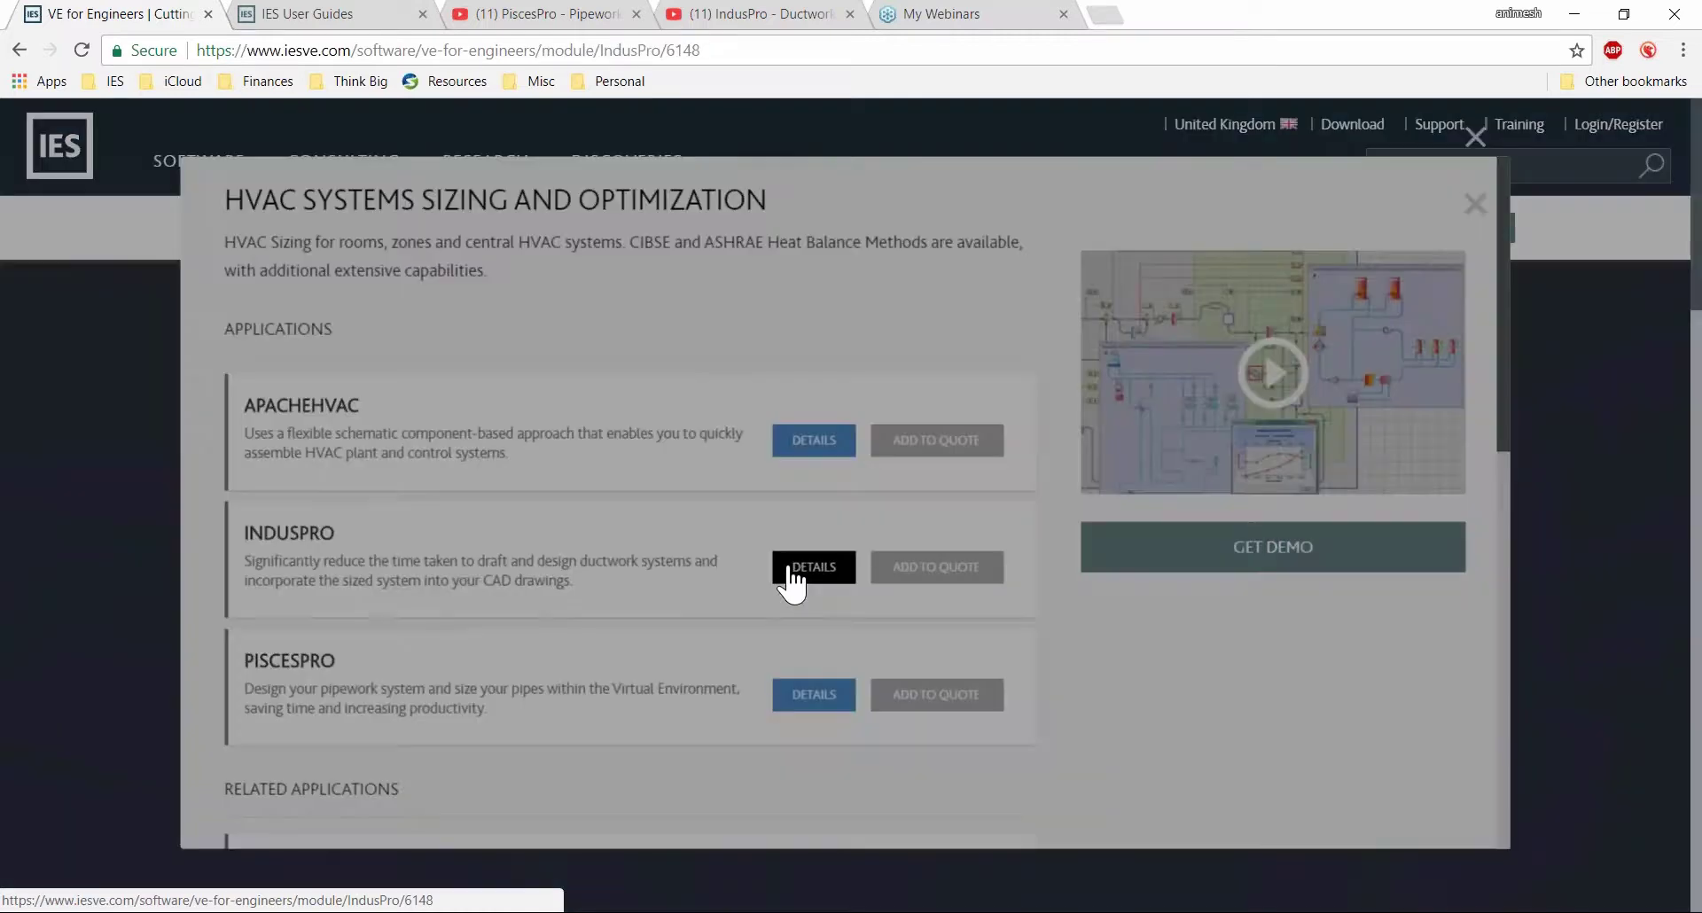
pyautogui.scroll(-2, 796, 523)
pyautogui.scroll(1, 795, 523)
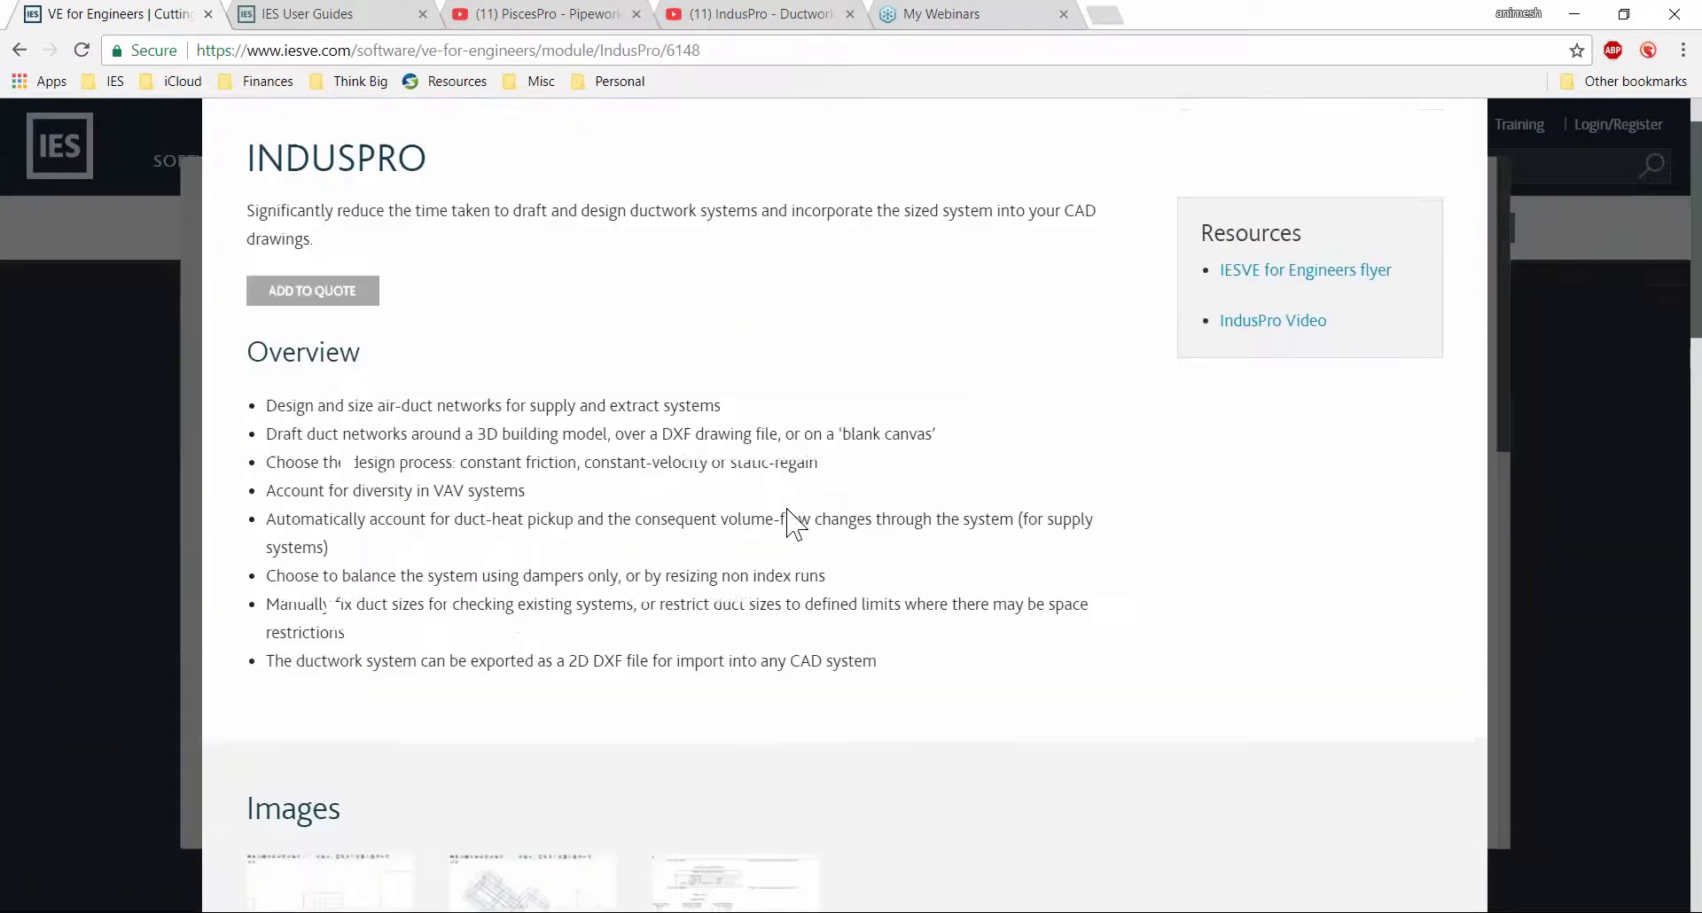
pyautogui.scroll(-2, 568, 501)
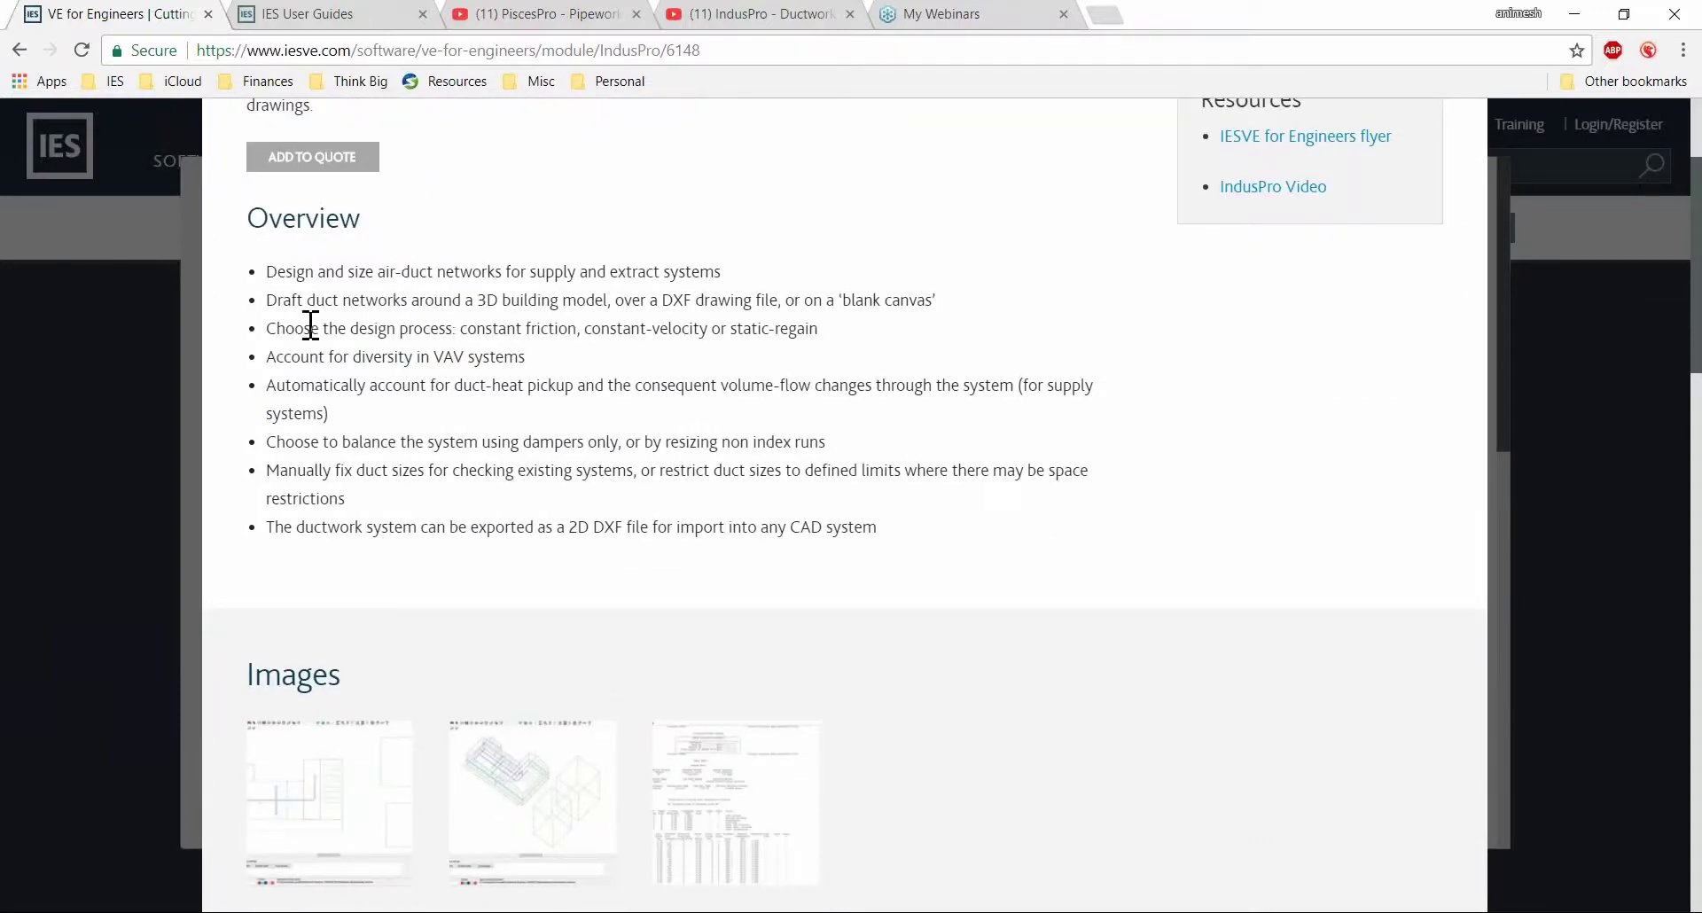
pyautogui.scroll(-1, 312, 330)
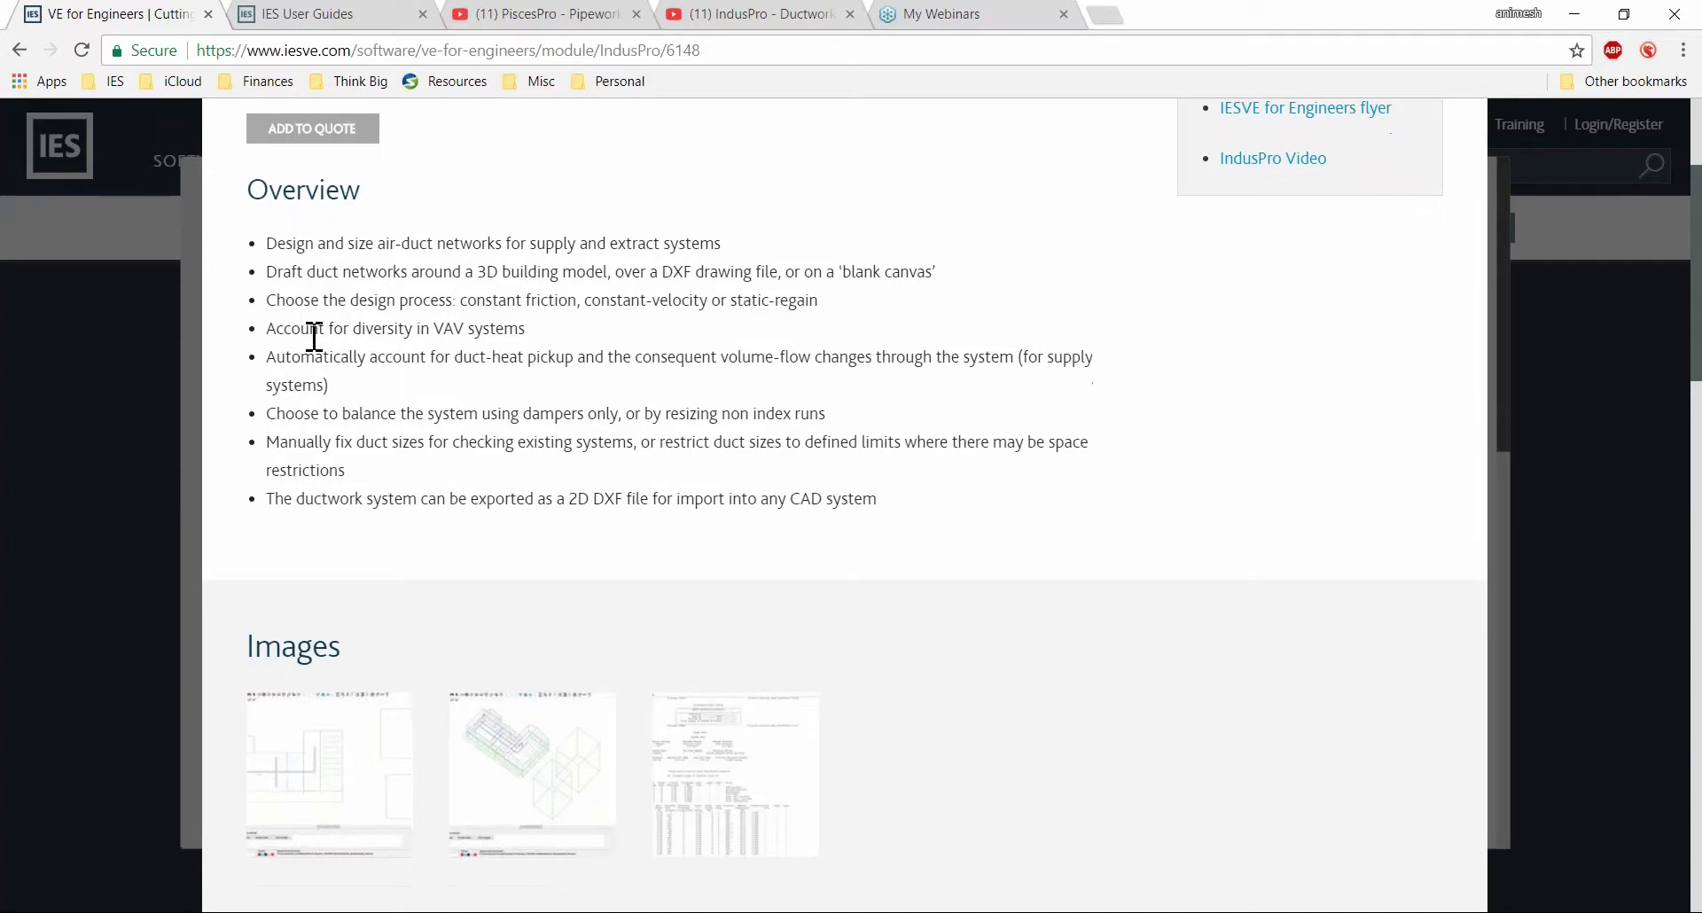
# Read IndusPro's images, technical details, analysis options and deliverables, and close its details.
pyautogui.scroll(-6, 449, 417)
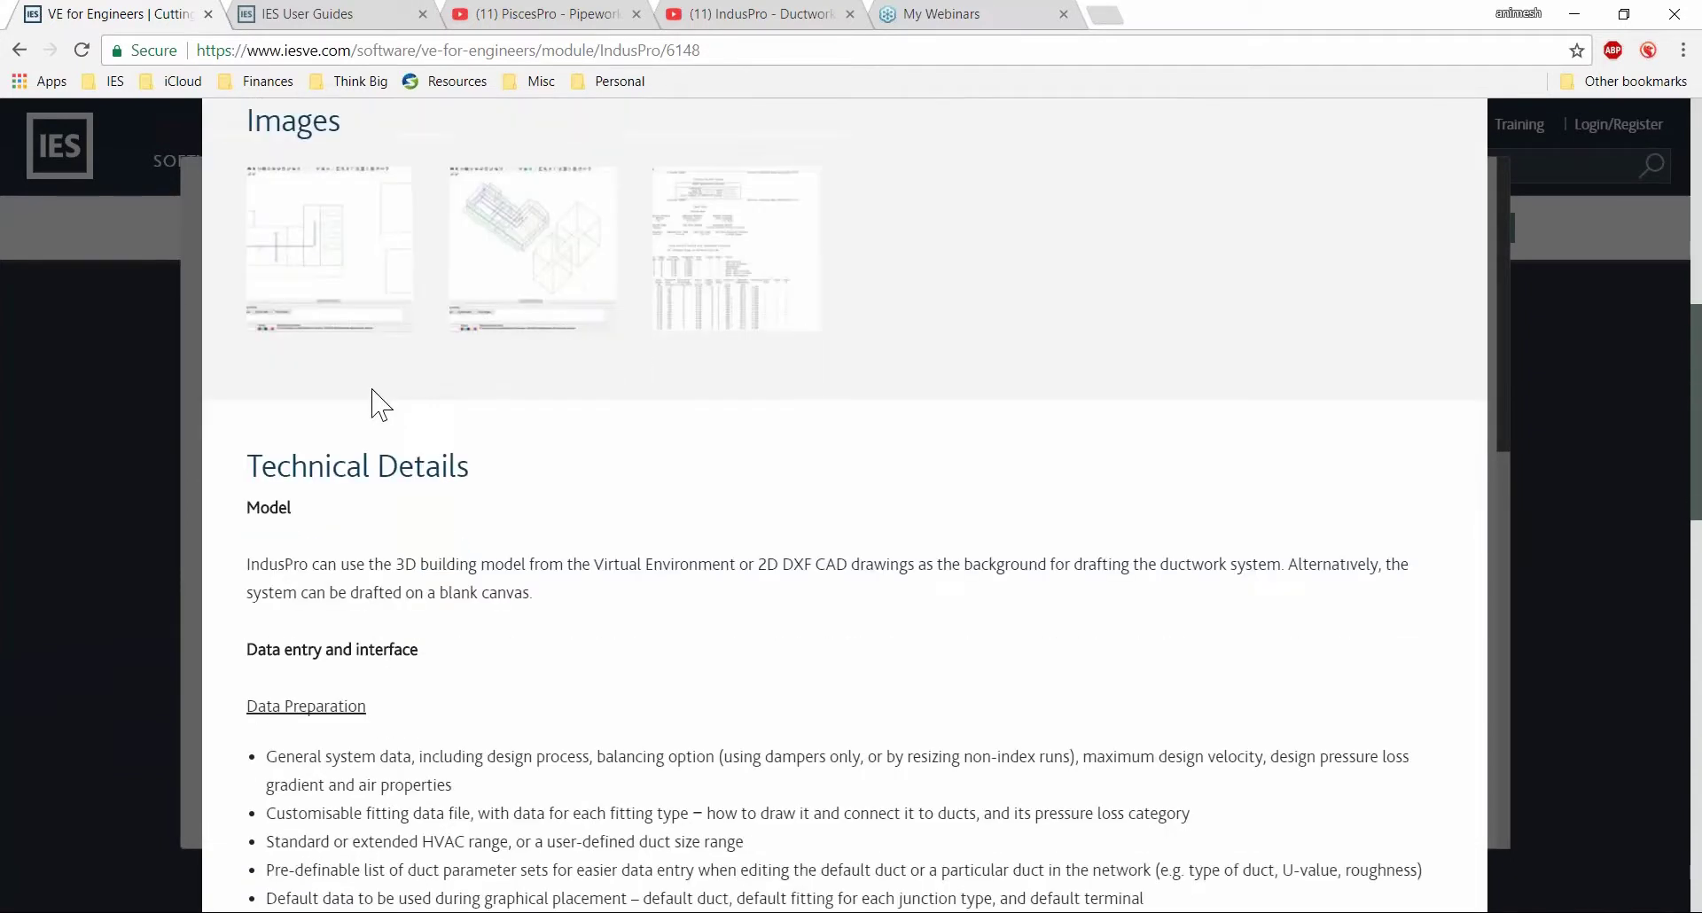
pyautogui.scroll(-1, 519, 450)
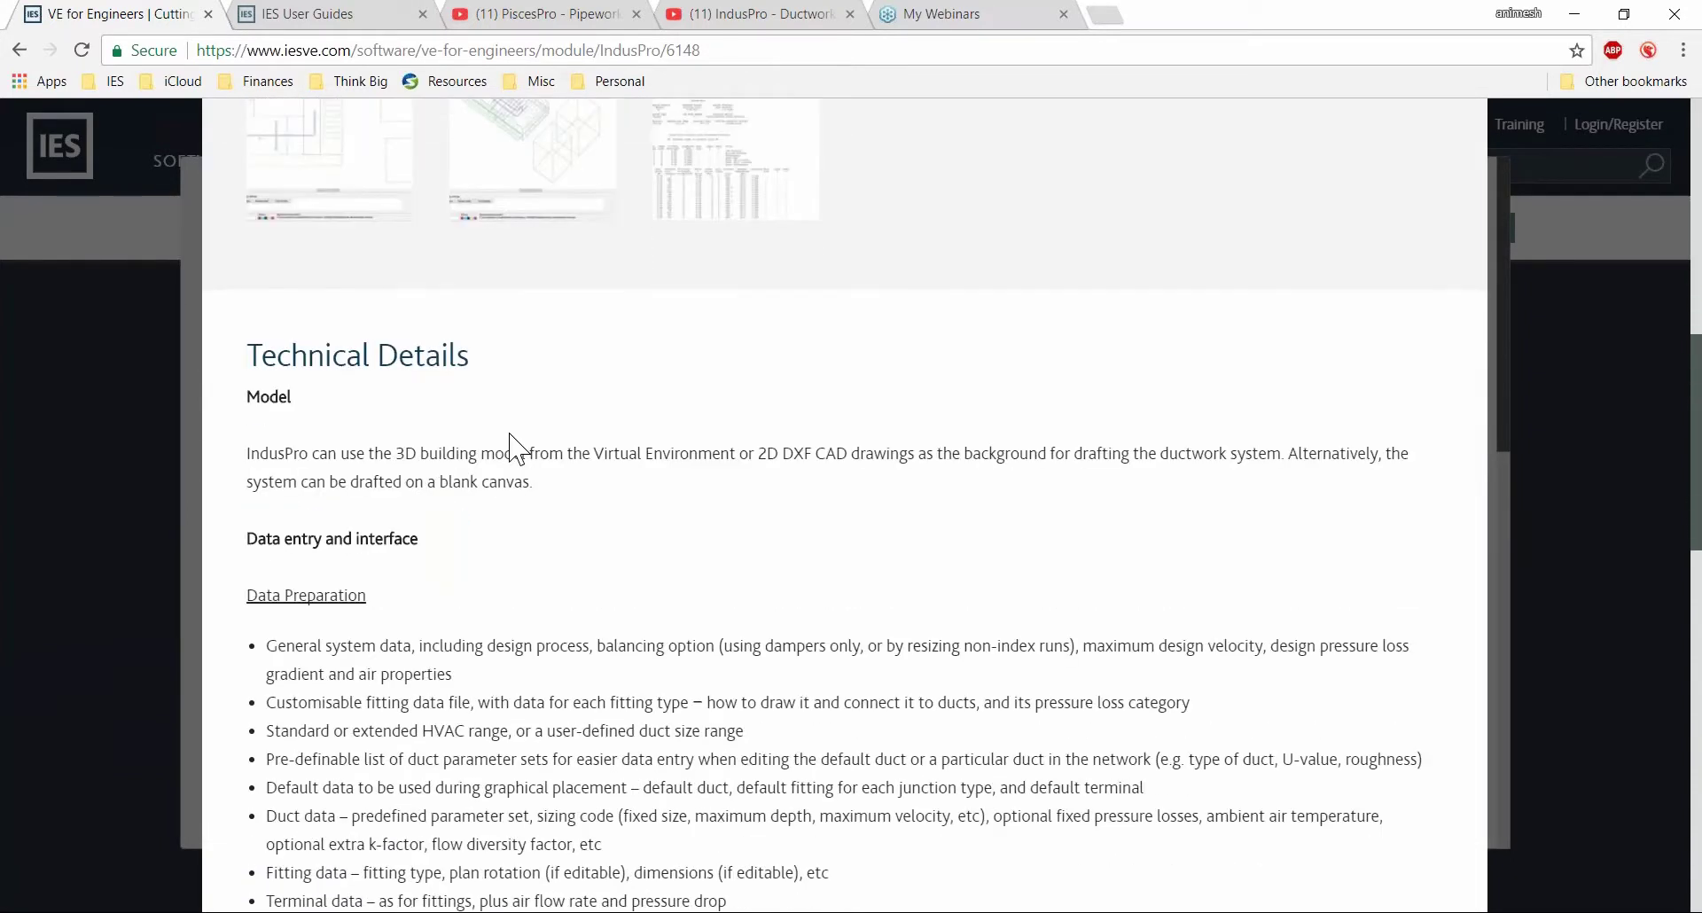
pyautogui.scroll(-4, 527, 417)
pyautogui.scroll(-1, 536, 430)
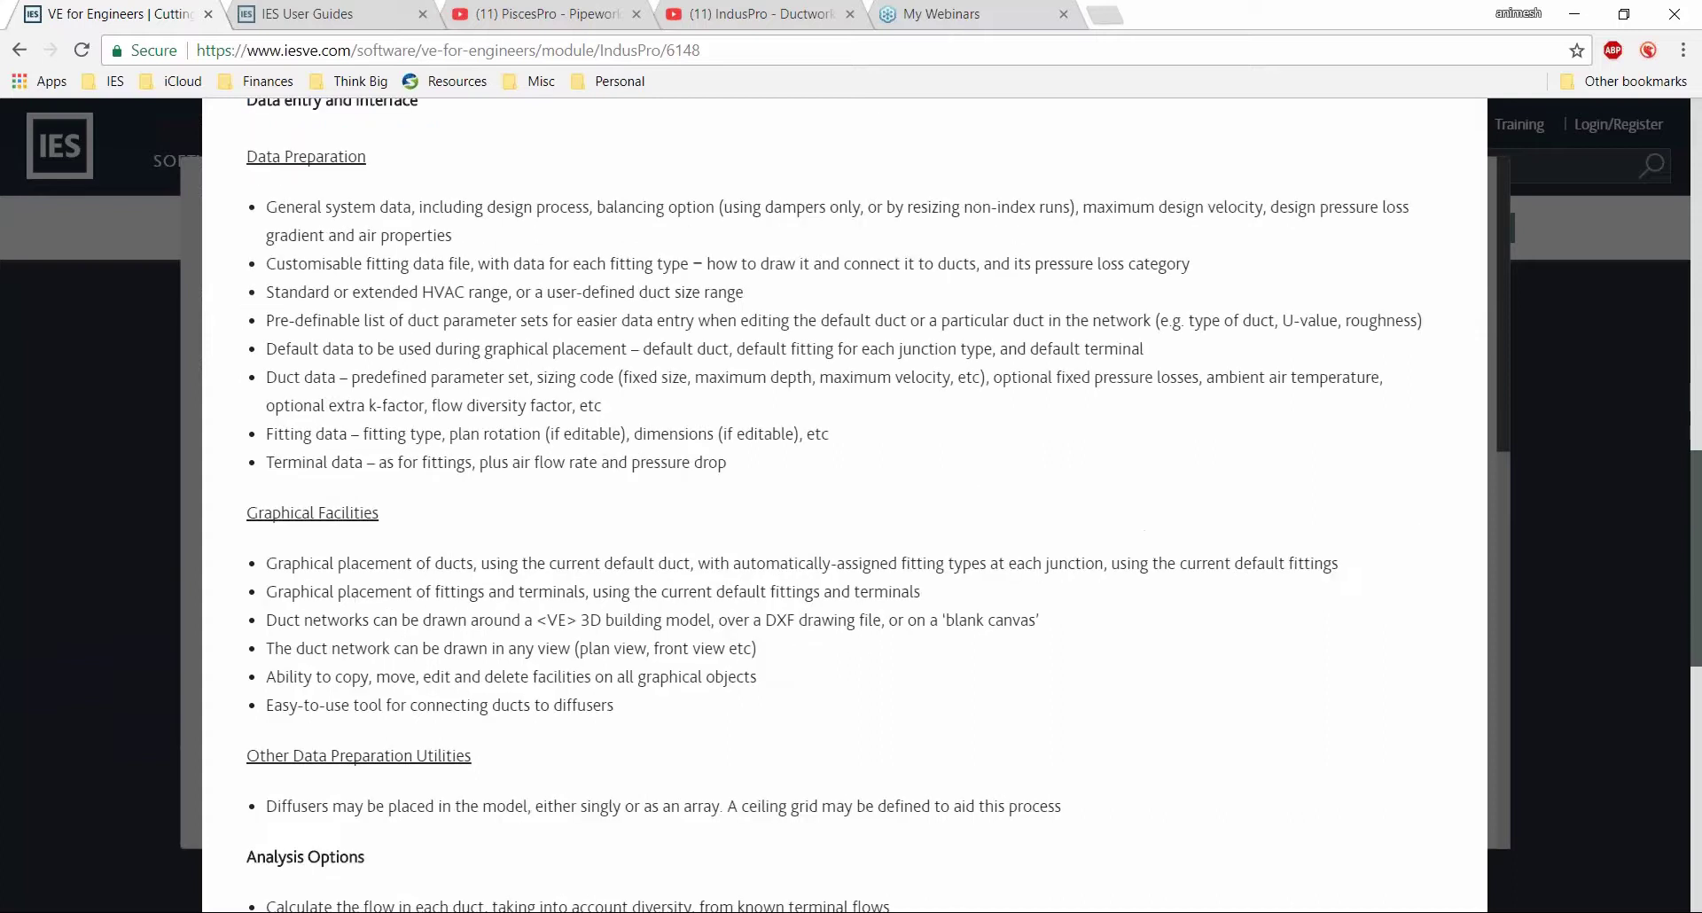
pyautogui.scroll(-3, 844, 505)
pyautogui.scroll(-2, 845, 505)
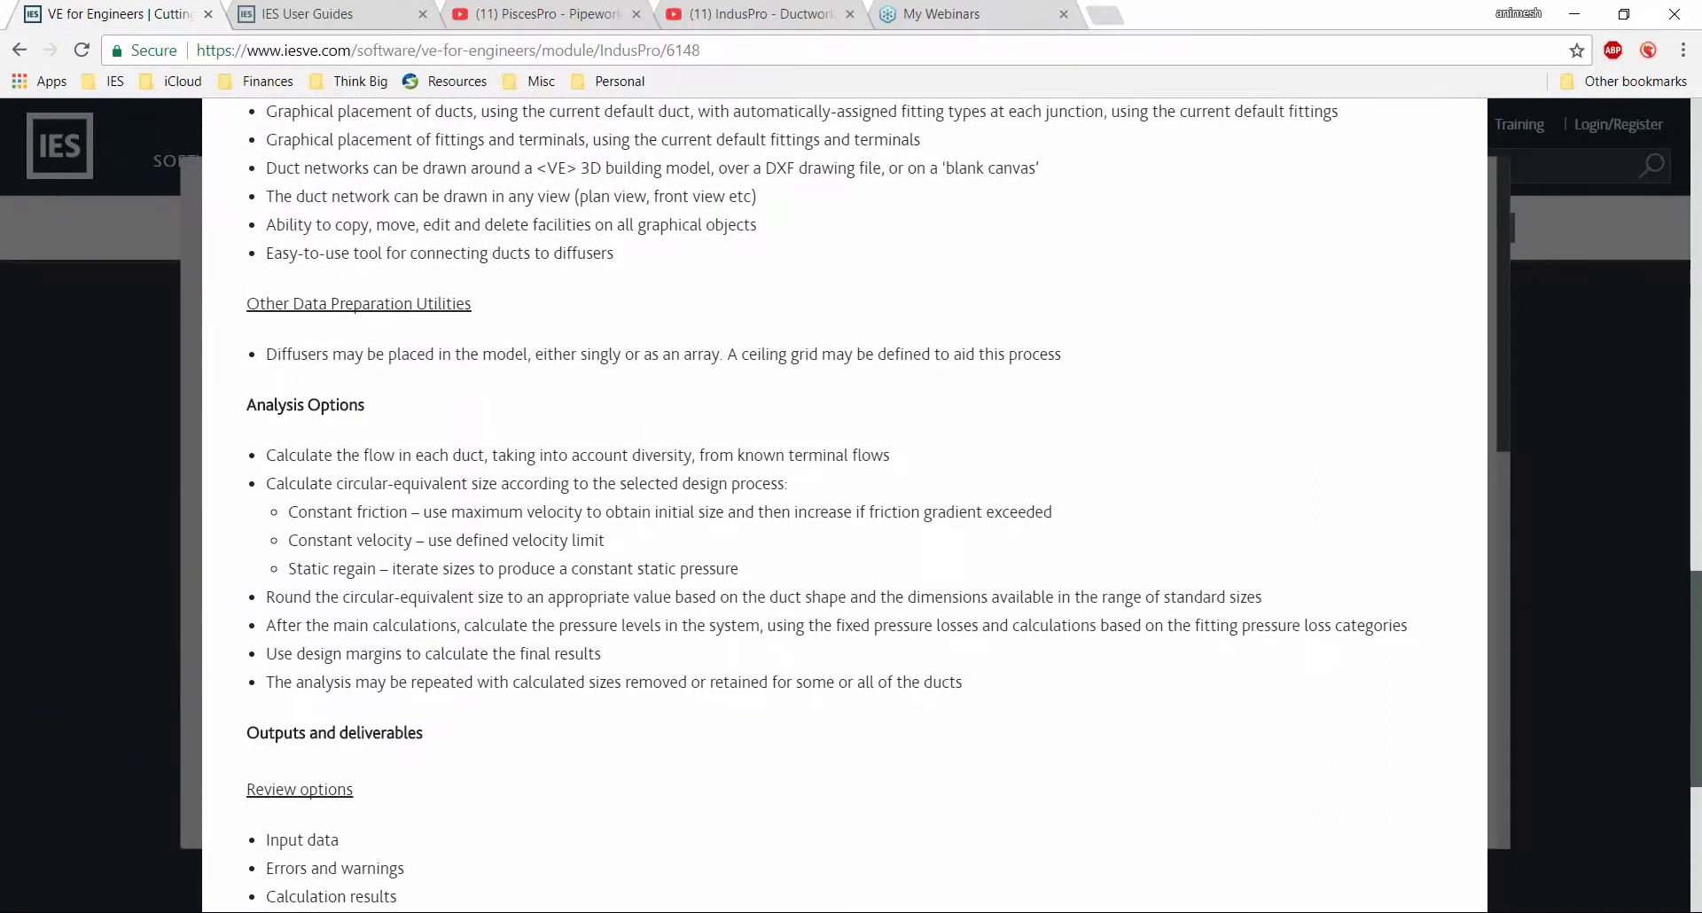
pyautogui.scroll(-2, 845, 506)
pyautogui.scroll(-4, 550, 466)
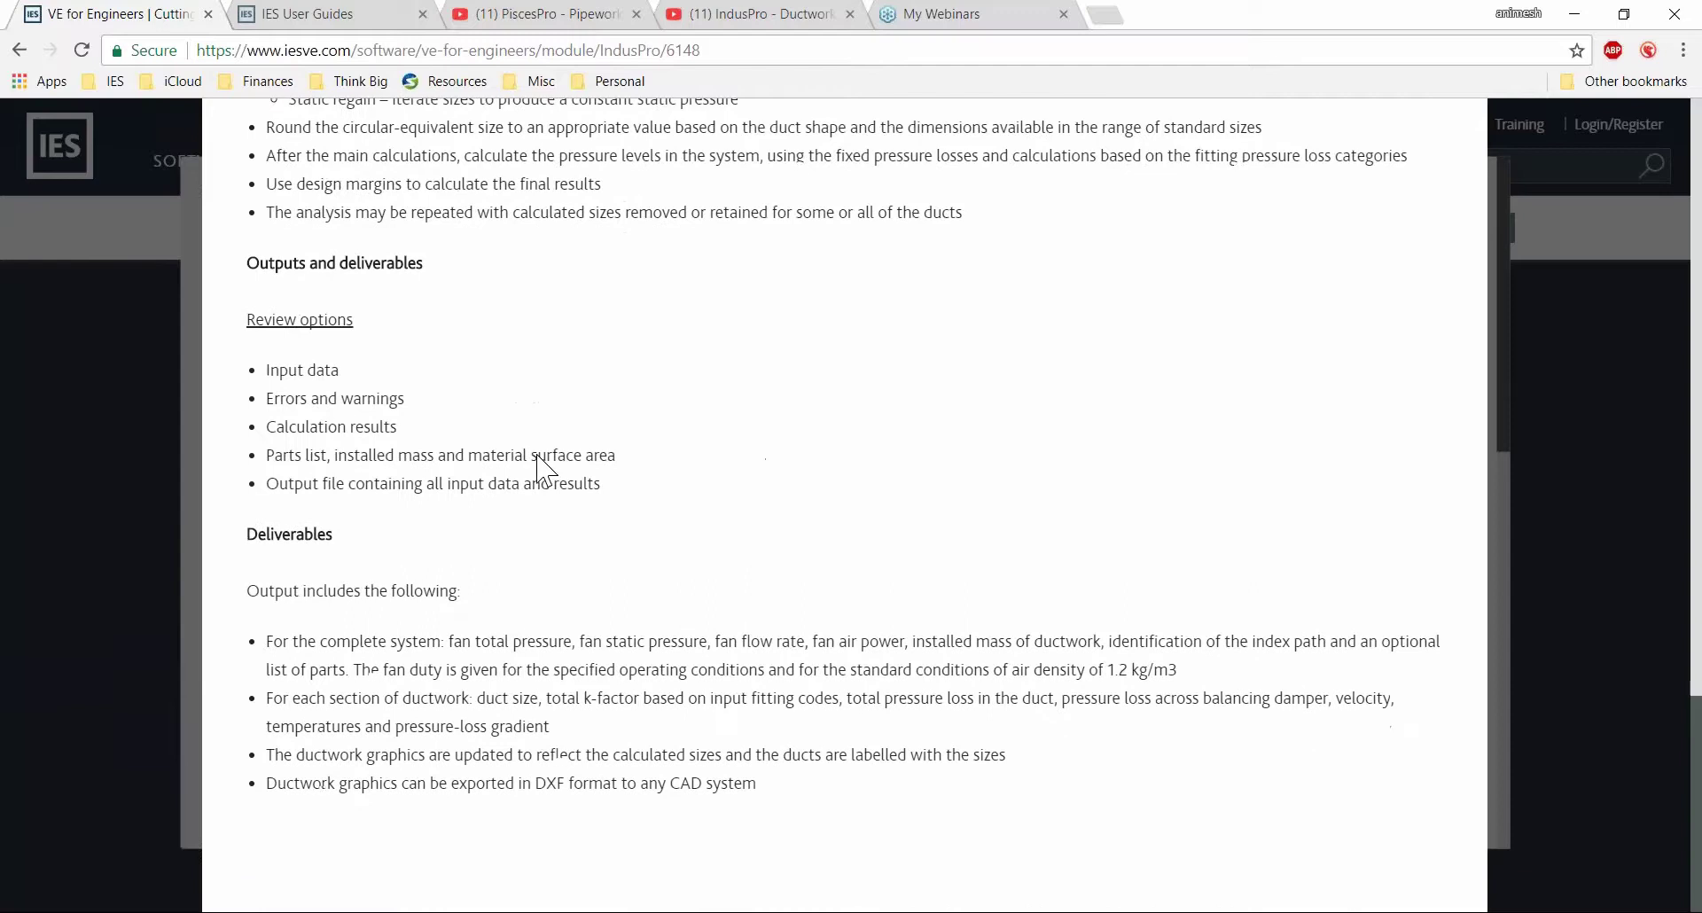
pyautogui.scroll(2, 404, 444)
pyautogui.scroll(10, 845, 505)
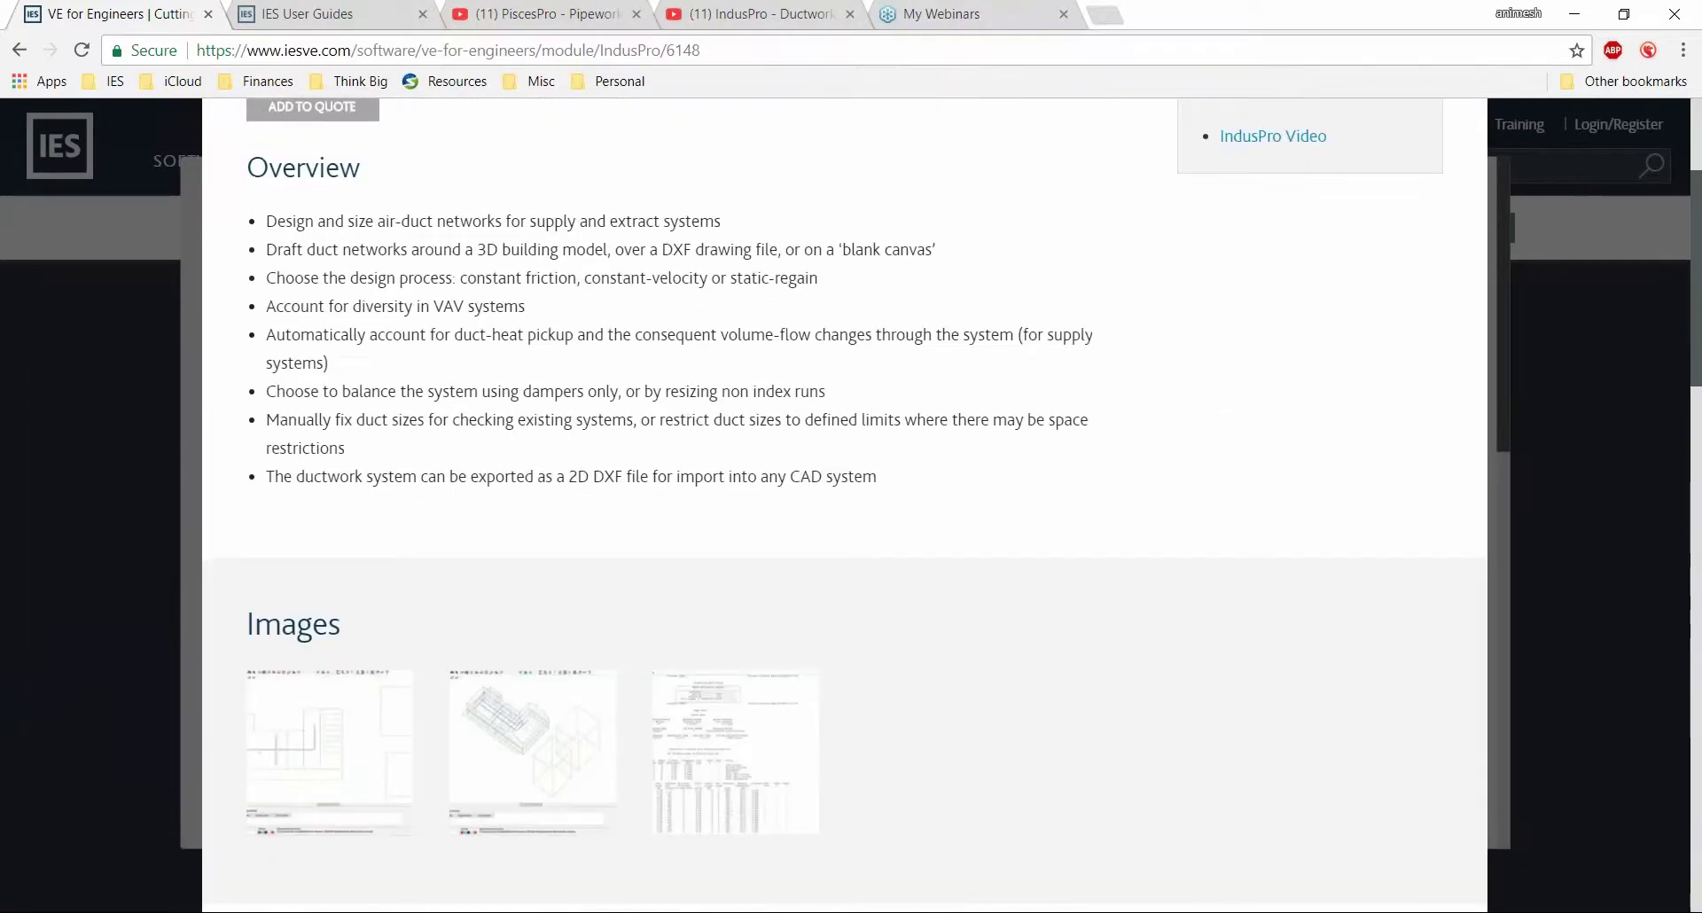
pyautogui.scroll(3, 845, 505)
pyautogui.click(1476, 137)
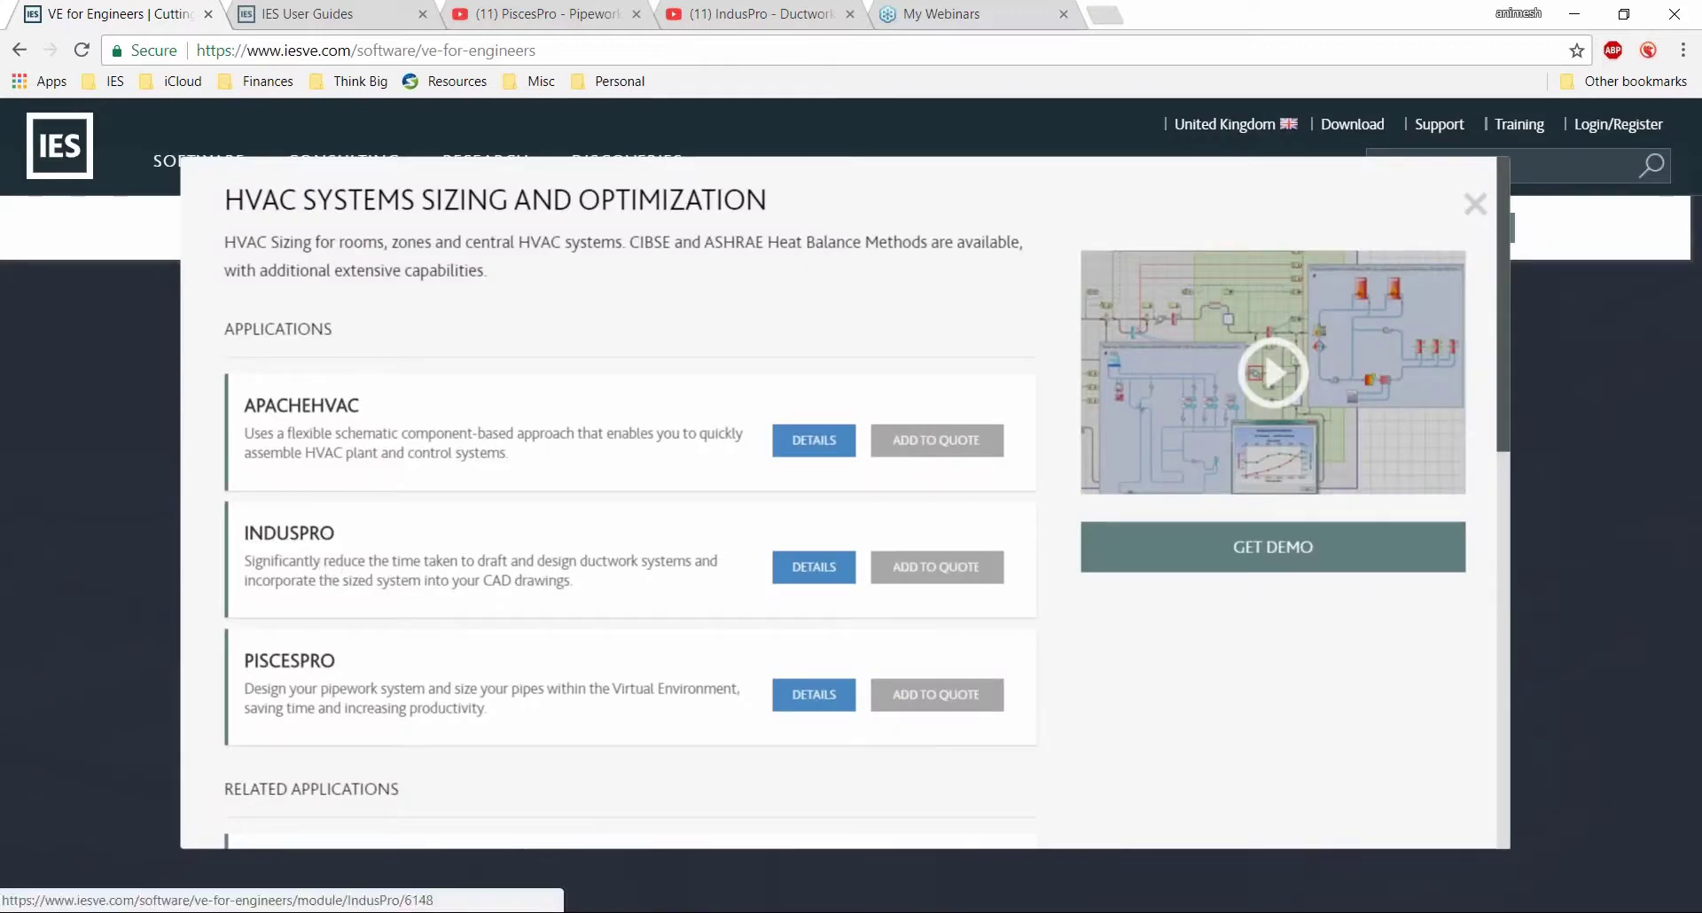
# Open the PiscesPro details and look through its overview, images, technical details and resources.
pyautogui.click(810, 700)
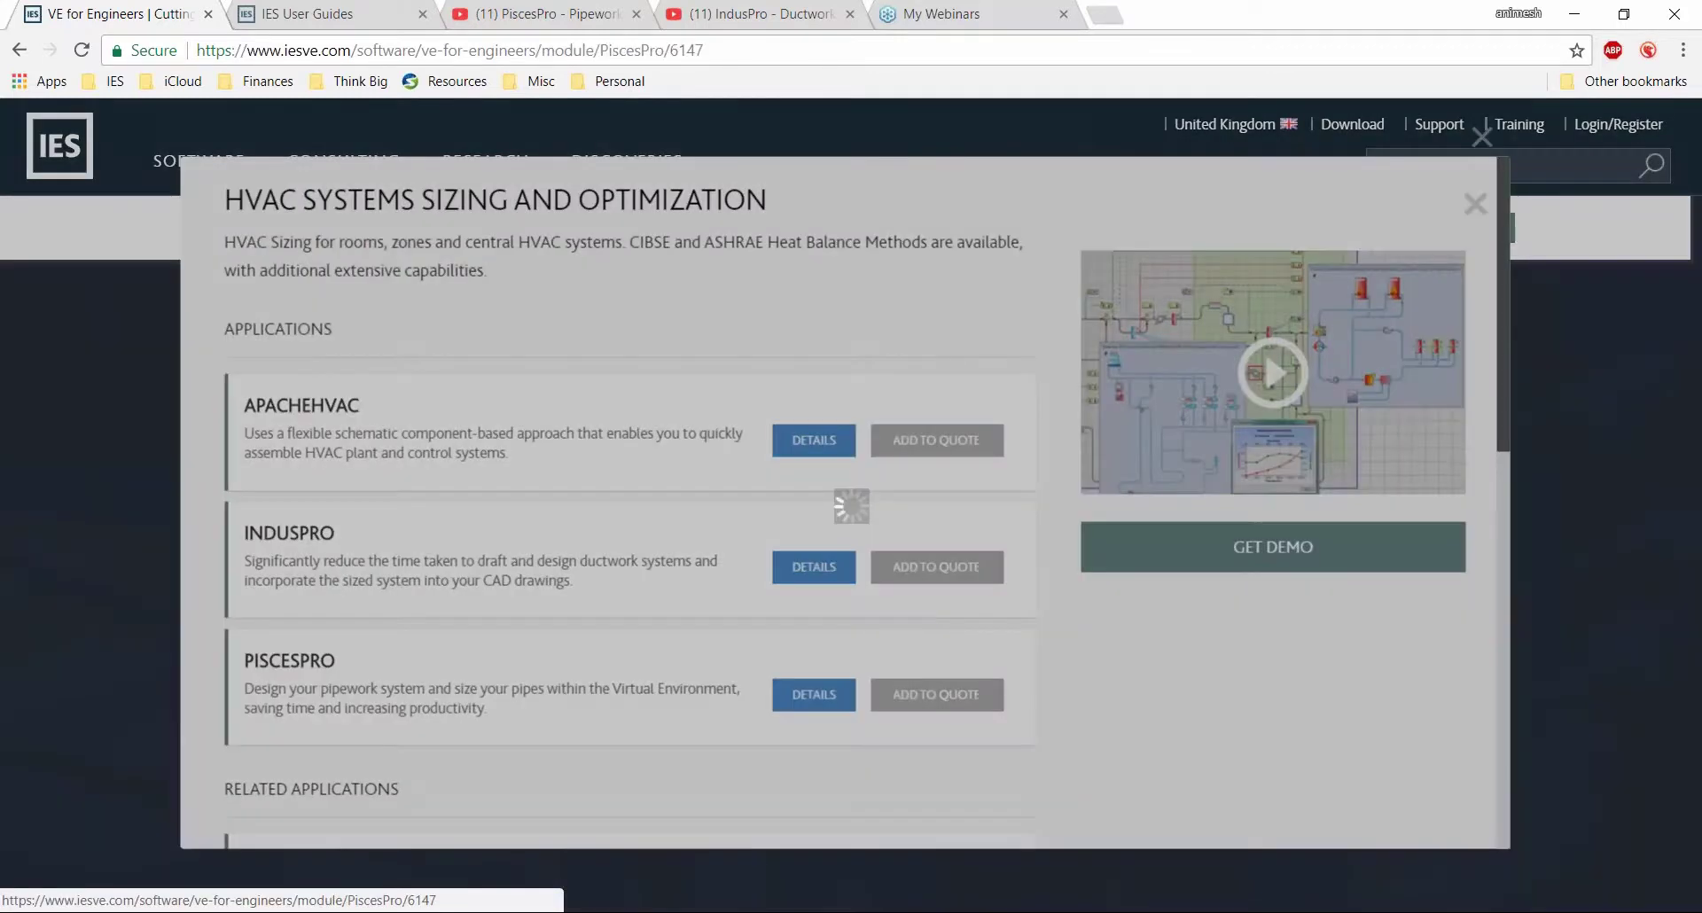
pyautogui.scroll(-6, 657, 404)
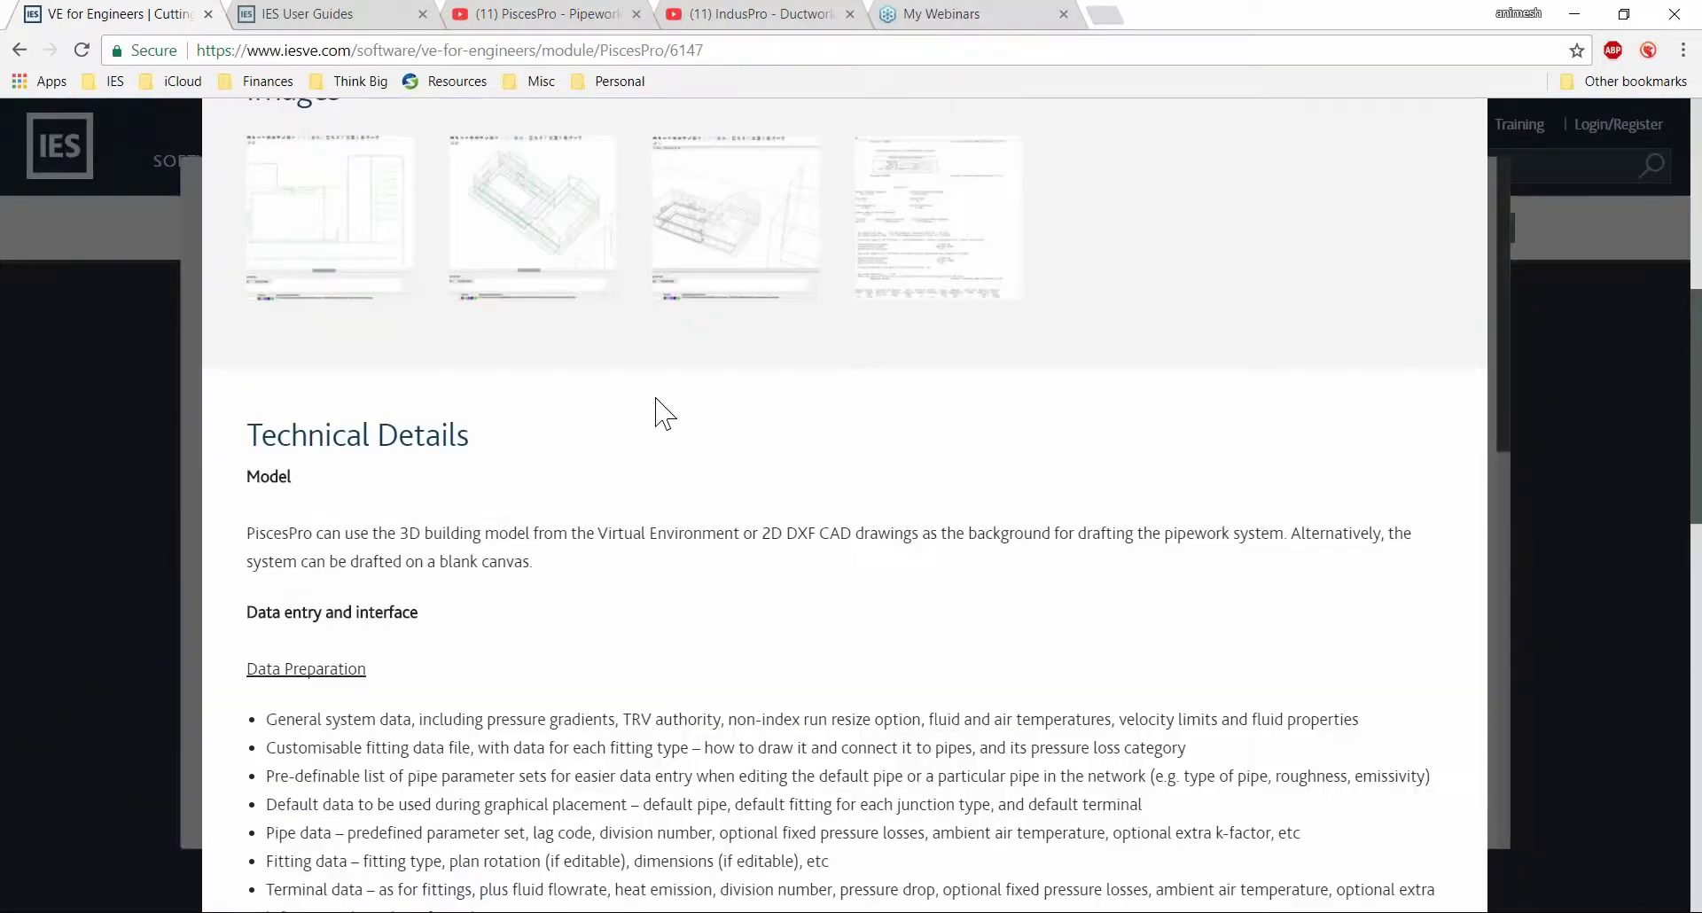
pyautogui.scroll(7, 665, 408)
pyautogui.scroll(-5, 608, 407)
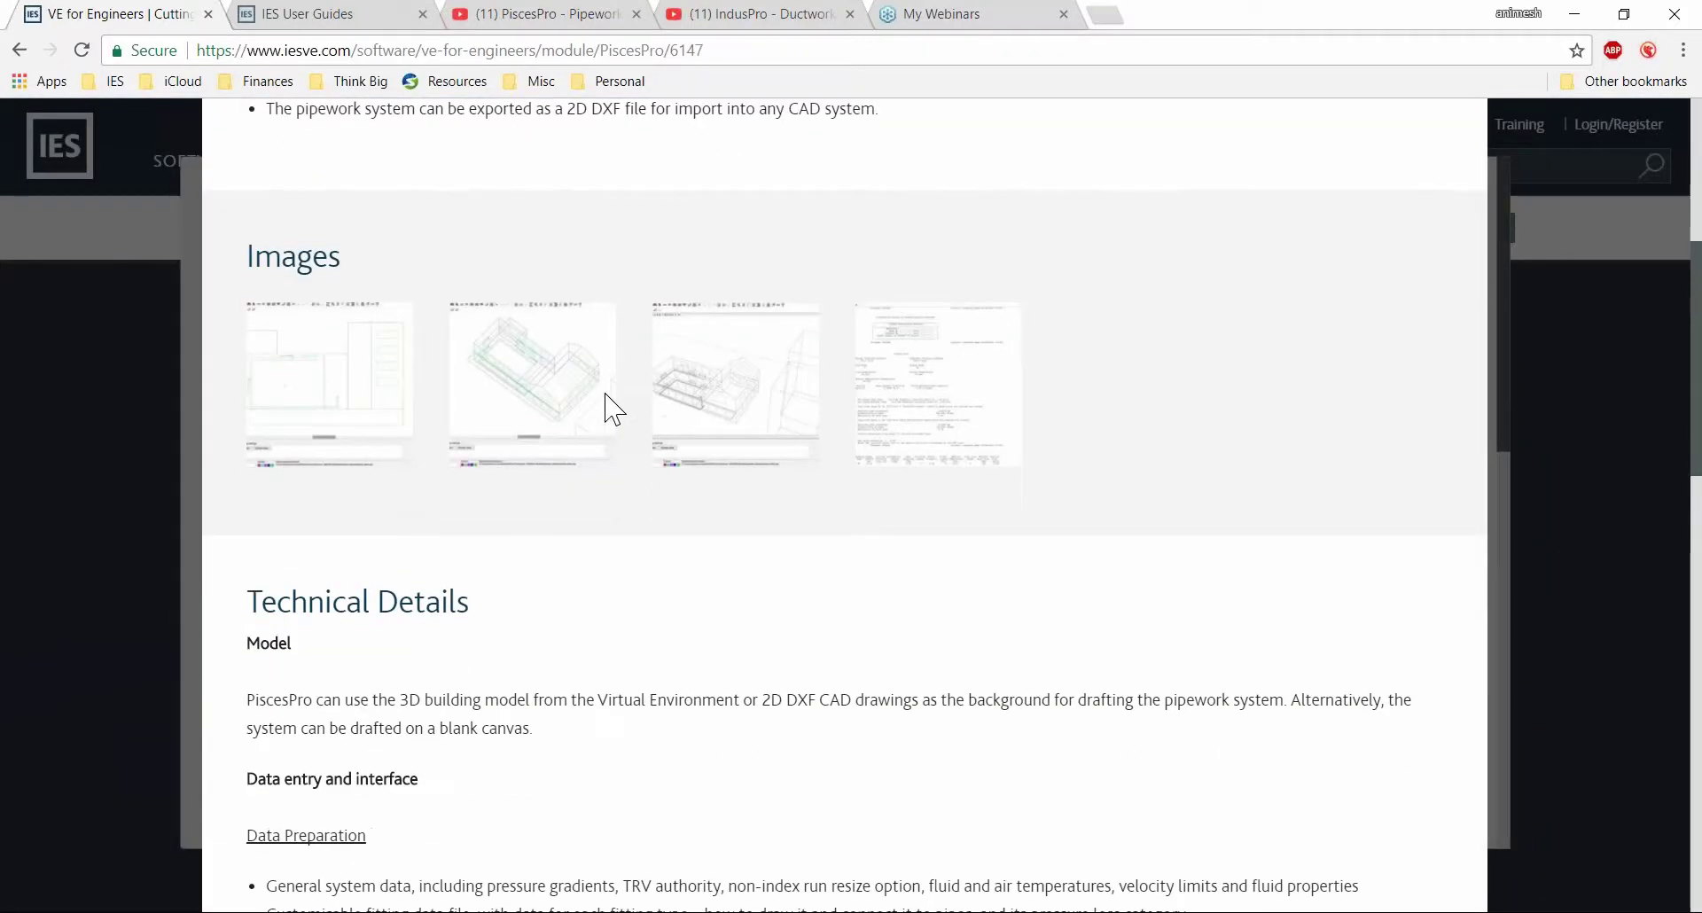
pyautogui.scroll(-4, 608, 408)
pyautogui.scroll(10, 851, 399)
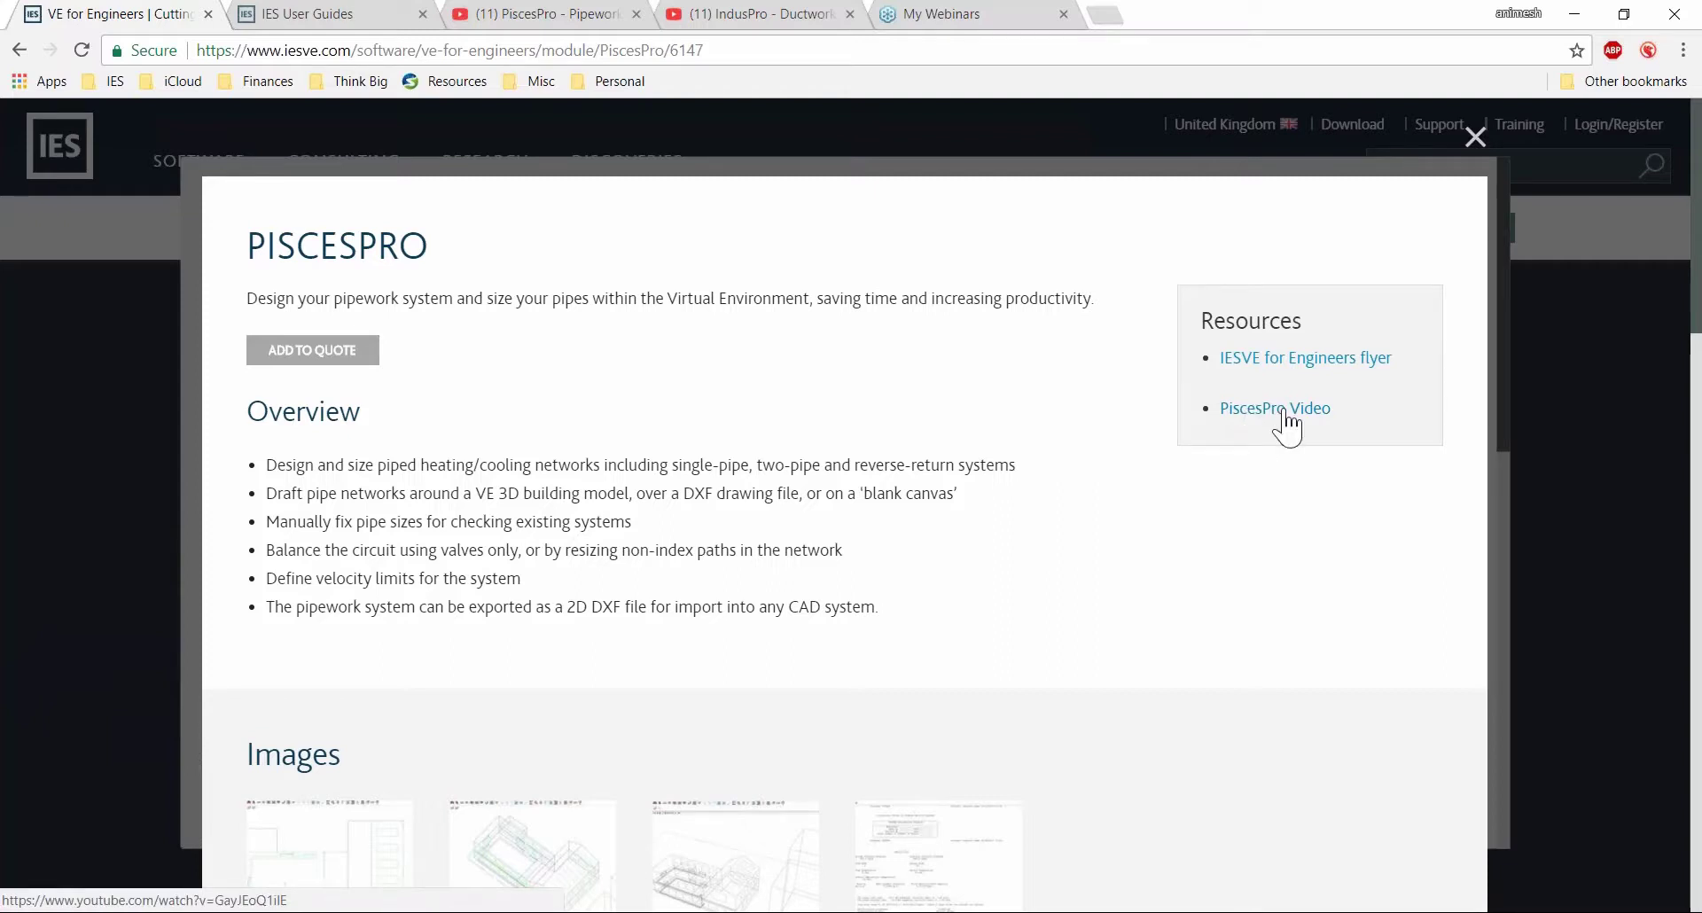
# Show the open YouTube videos on PiscesPro pipework and IndusPro ductwork system design and sizing.
pyautogui.click(517, 15)
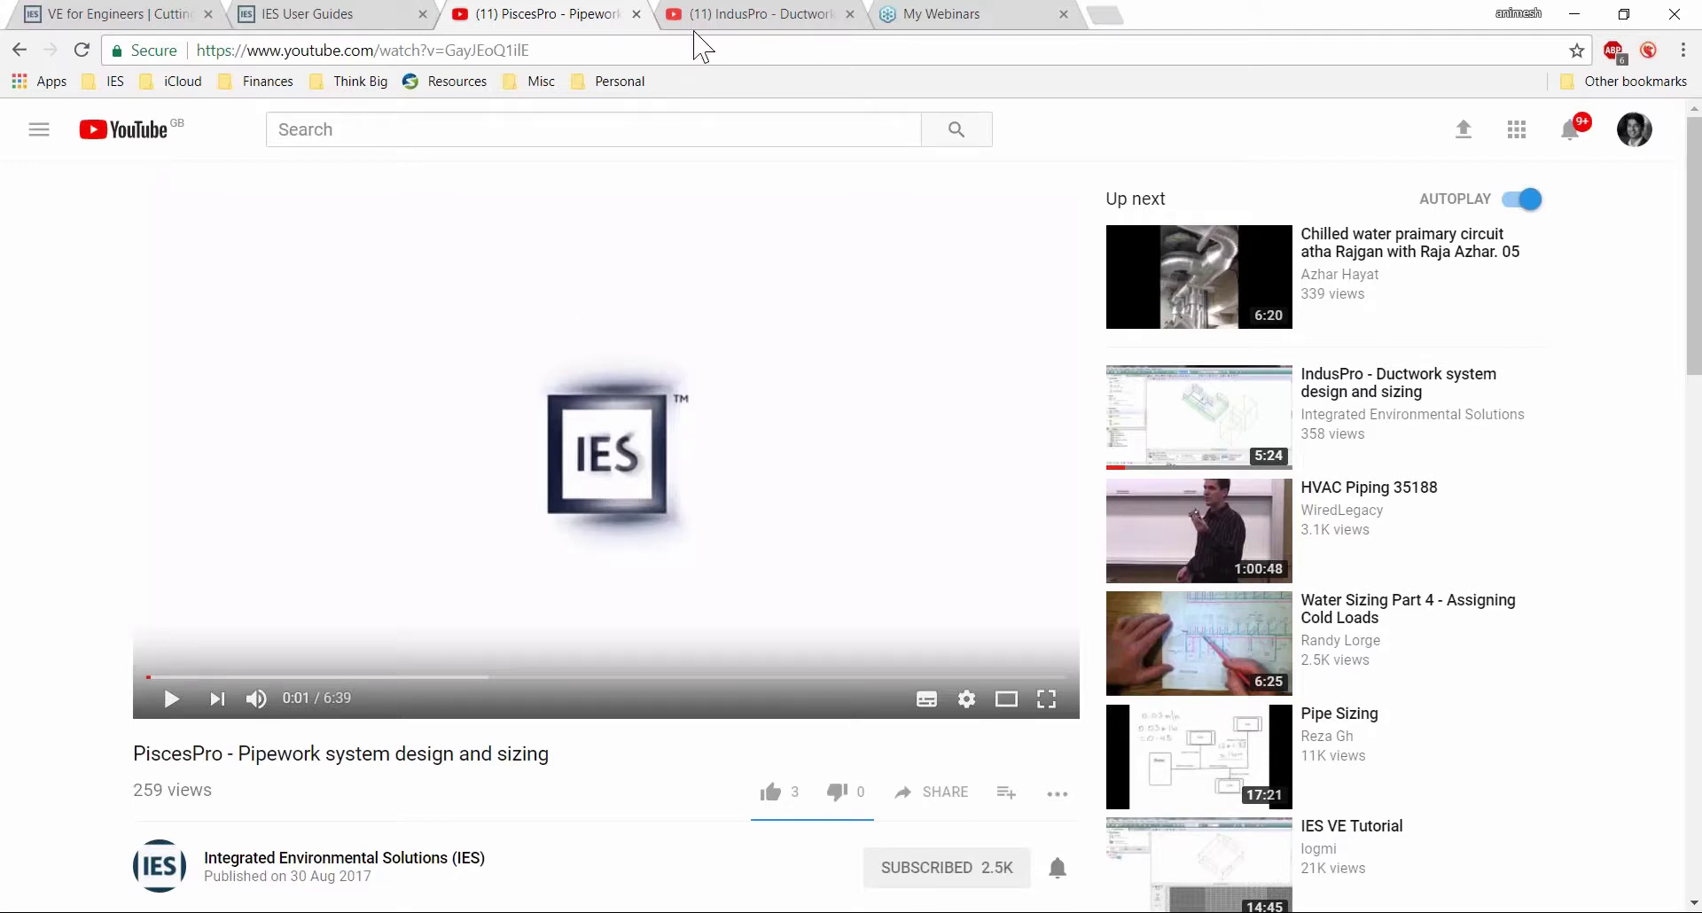
pyautogui.click(736, 15)
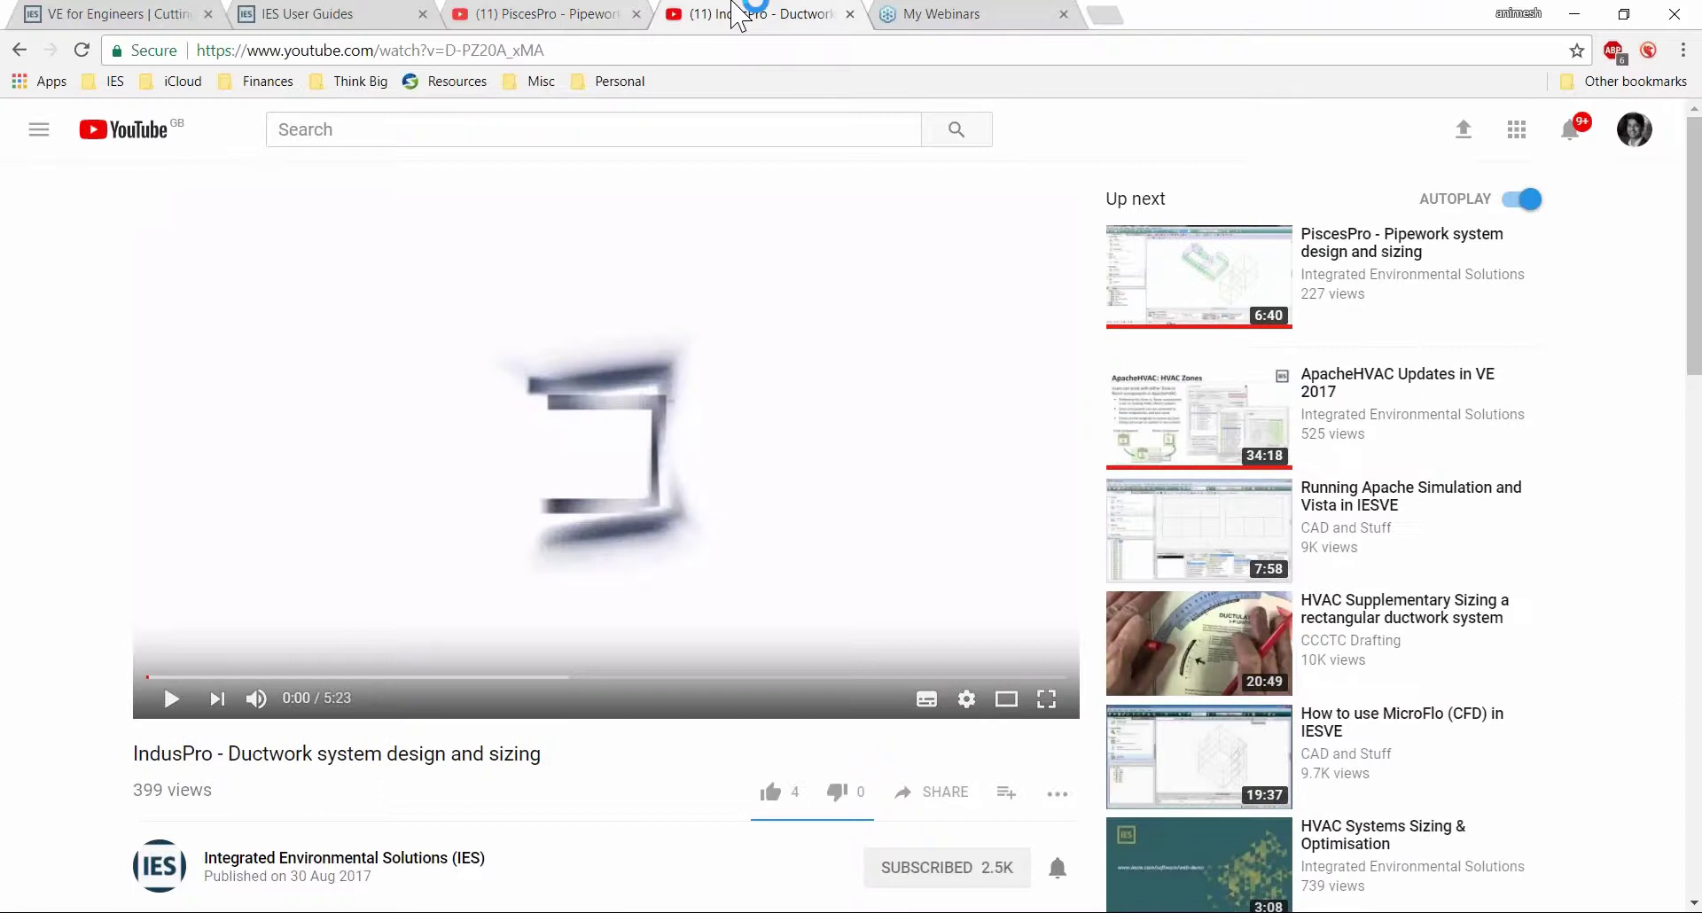
pyautogui.click(621, 14)
pyautogui.click(741, 14)
# Play the PiscesPro pipework design and sizing video muted, skipping ahead past the introduction and the 1:03 mark.
pyautogui.click(603, 14)
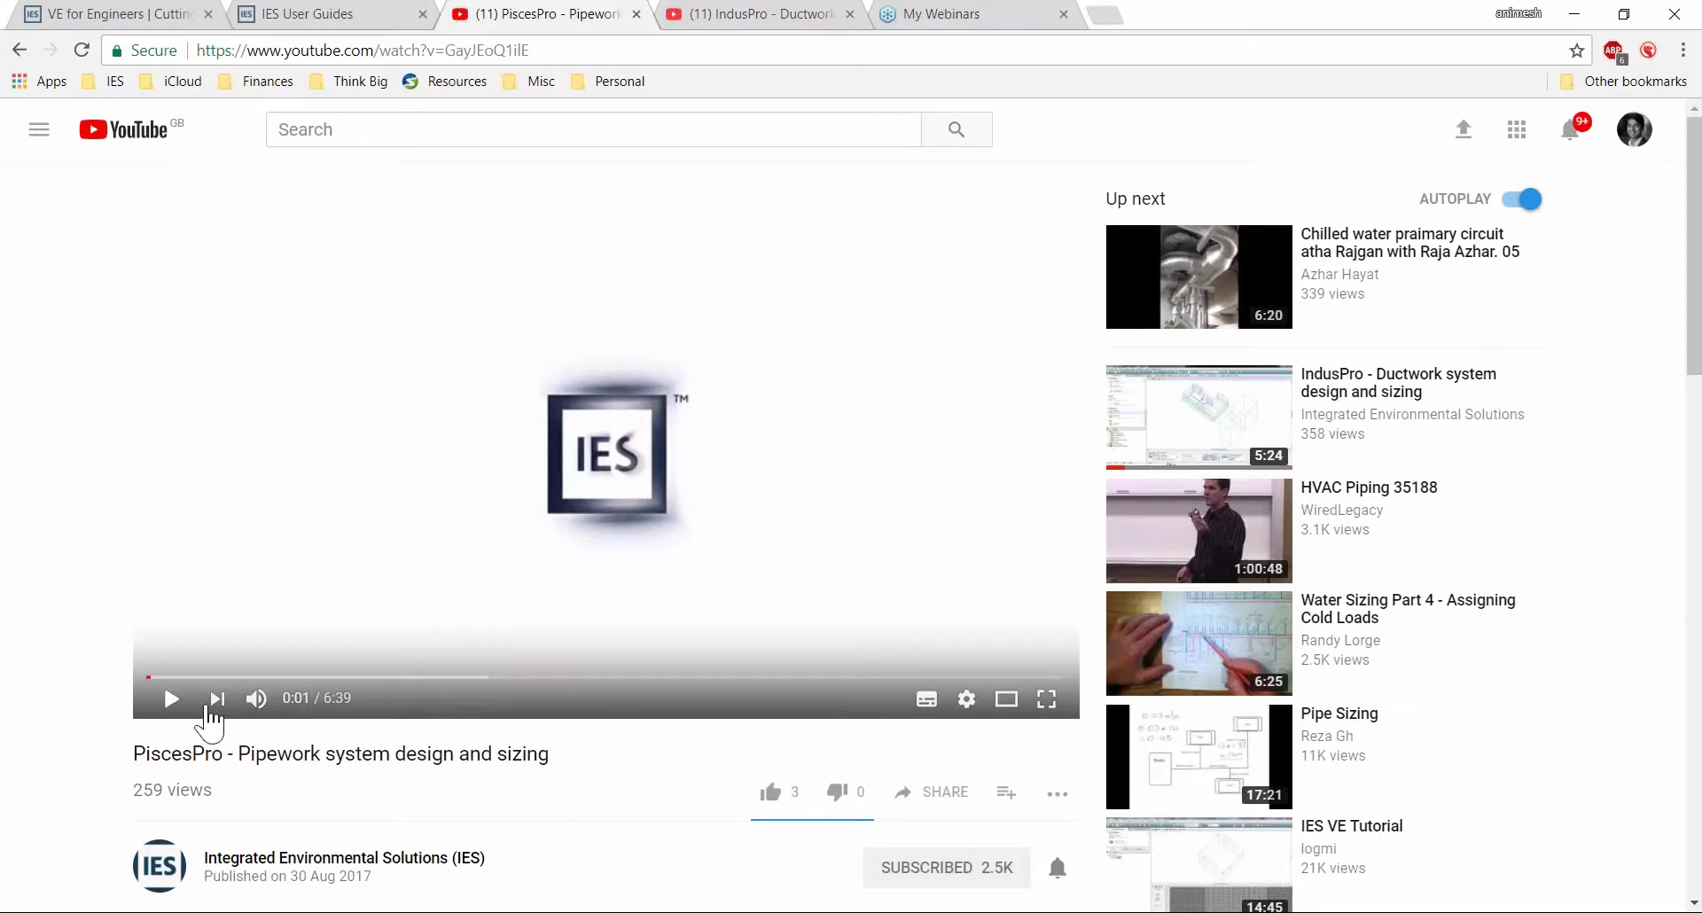
pyautogui.click(255, 702)
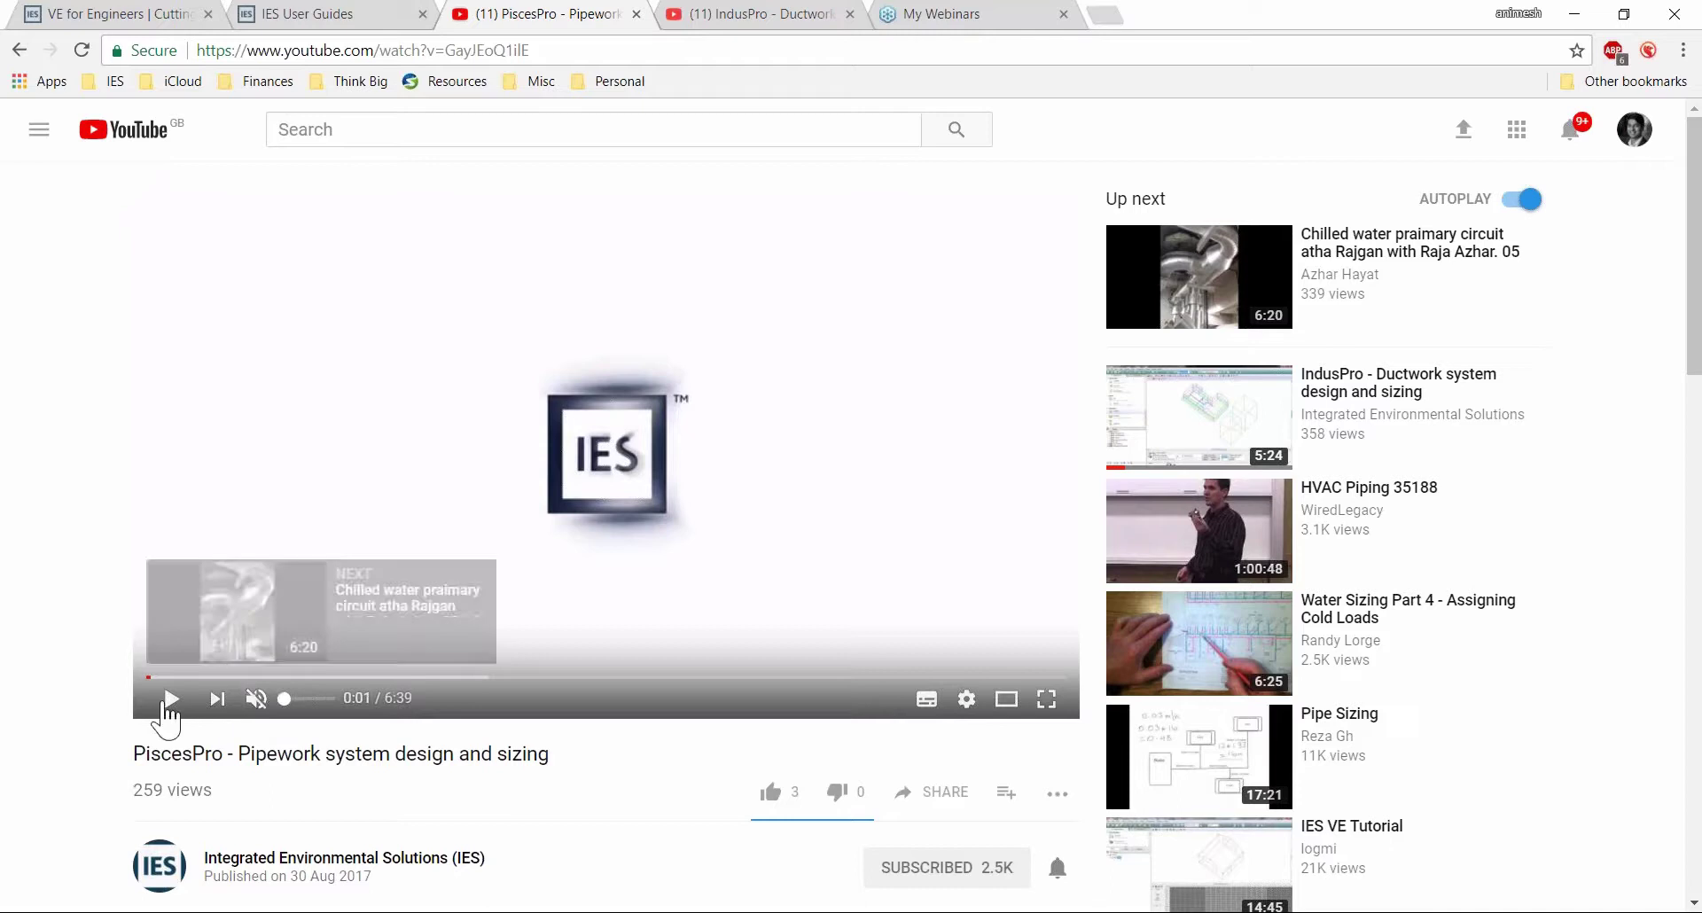
pyautogui.click(169, 705)
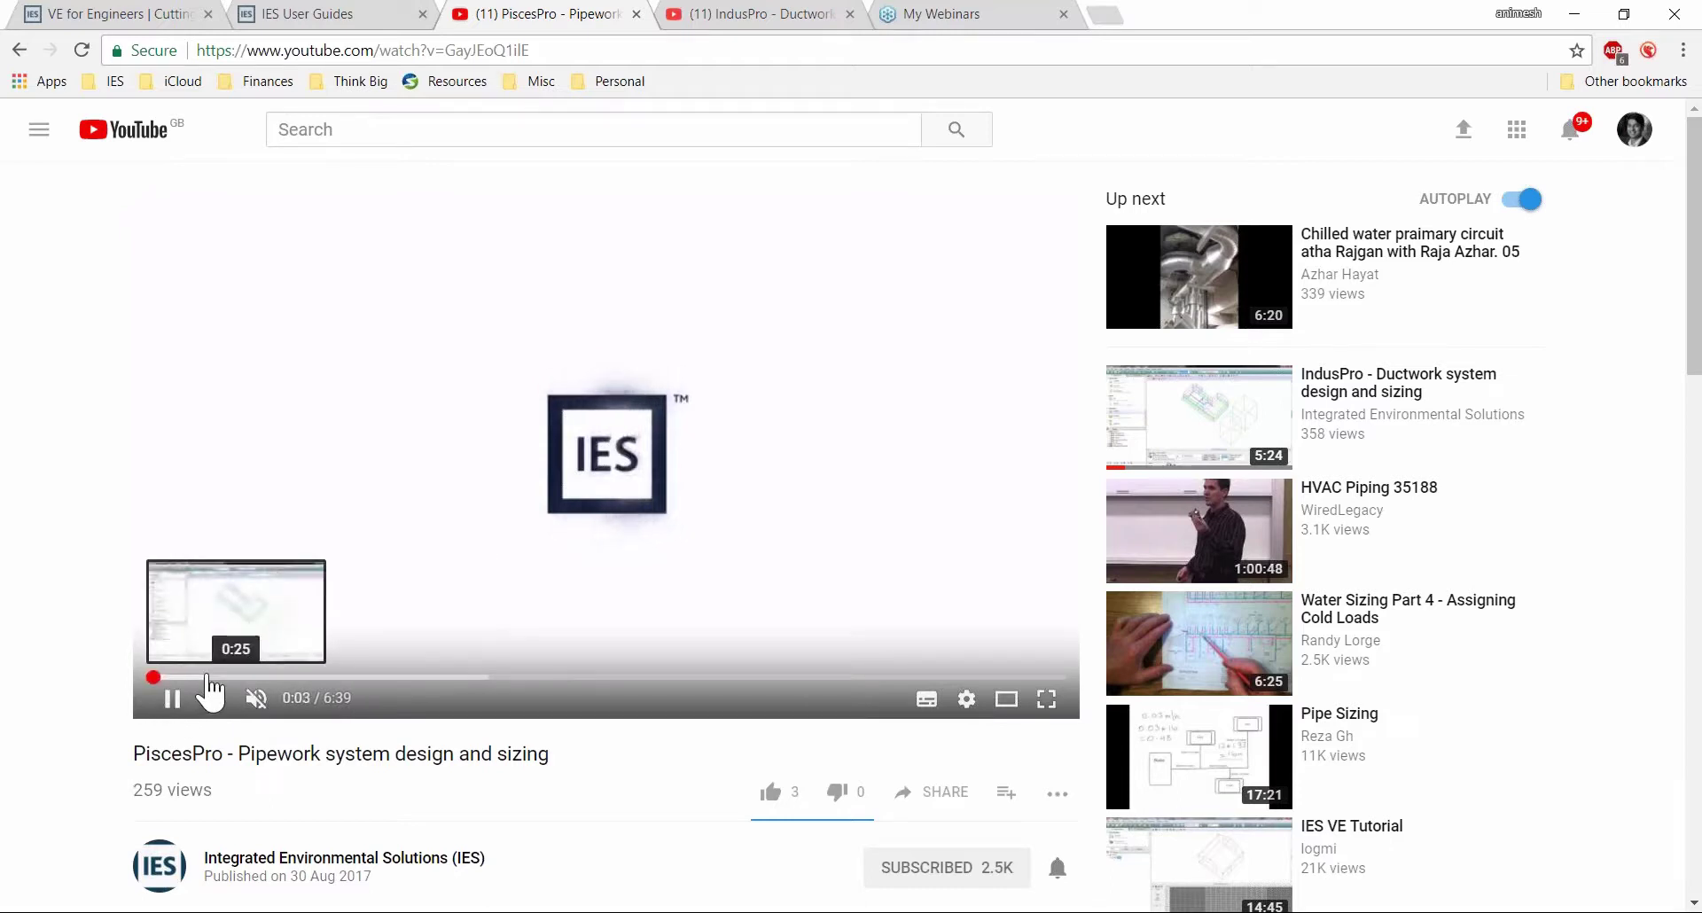
pyautogui.click(206, 678)
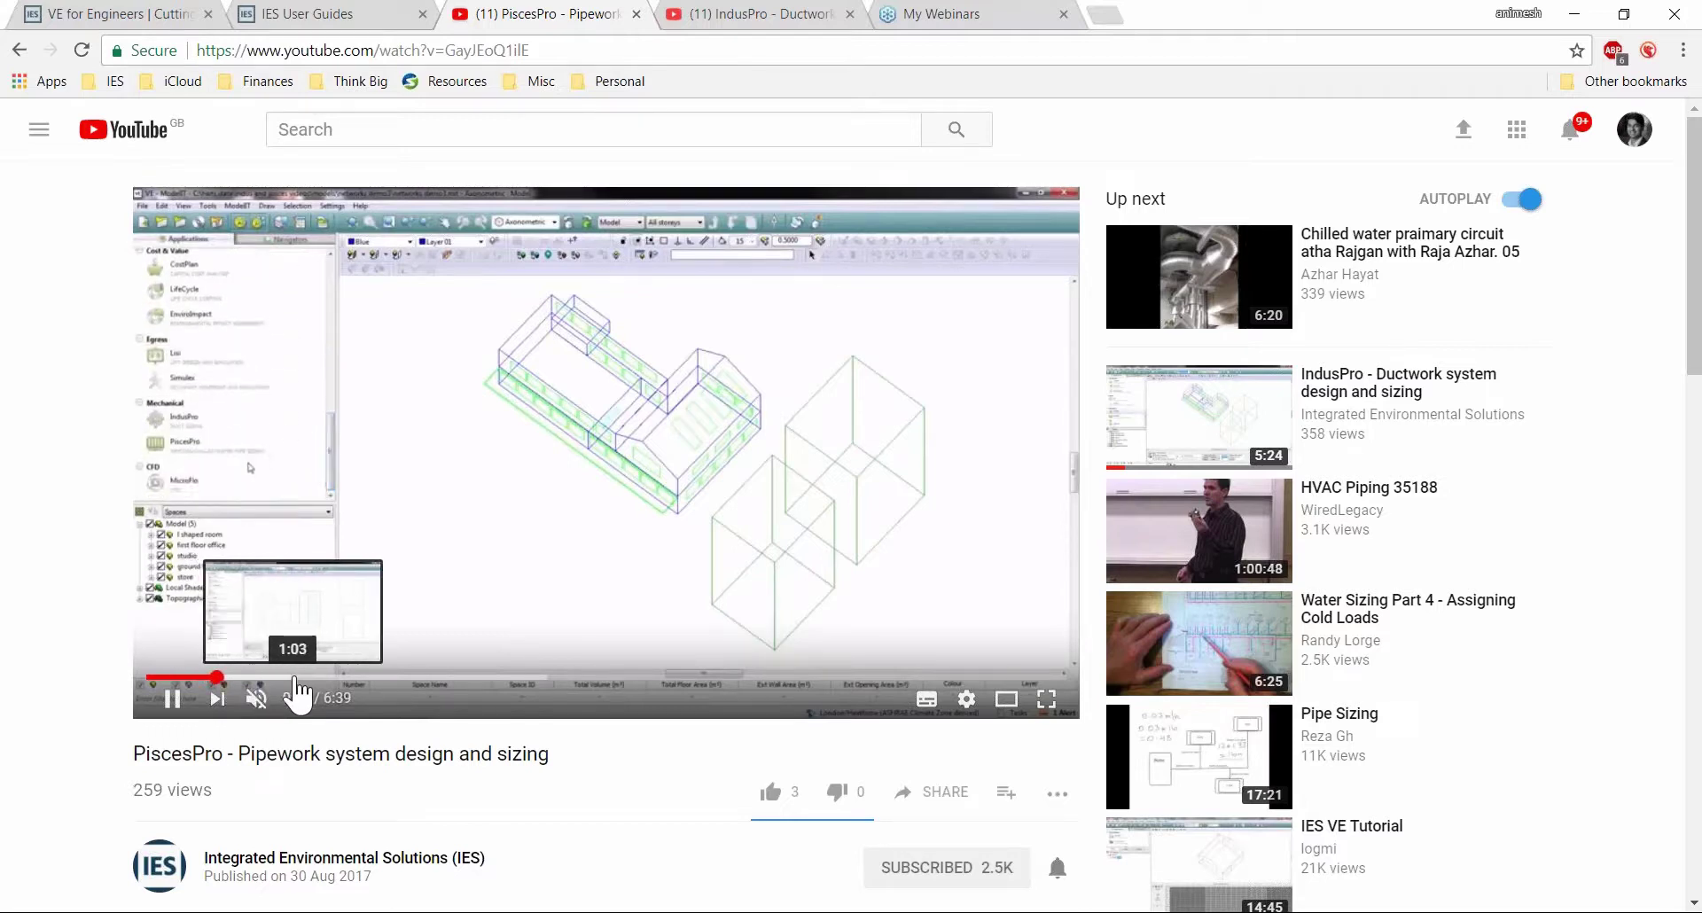
pyautogui.click(296, 678)
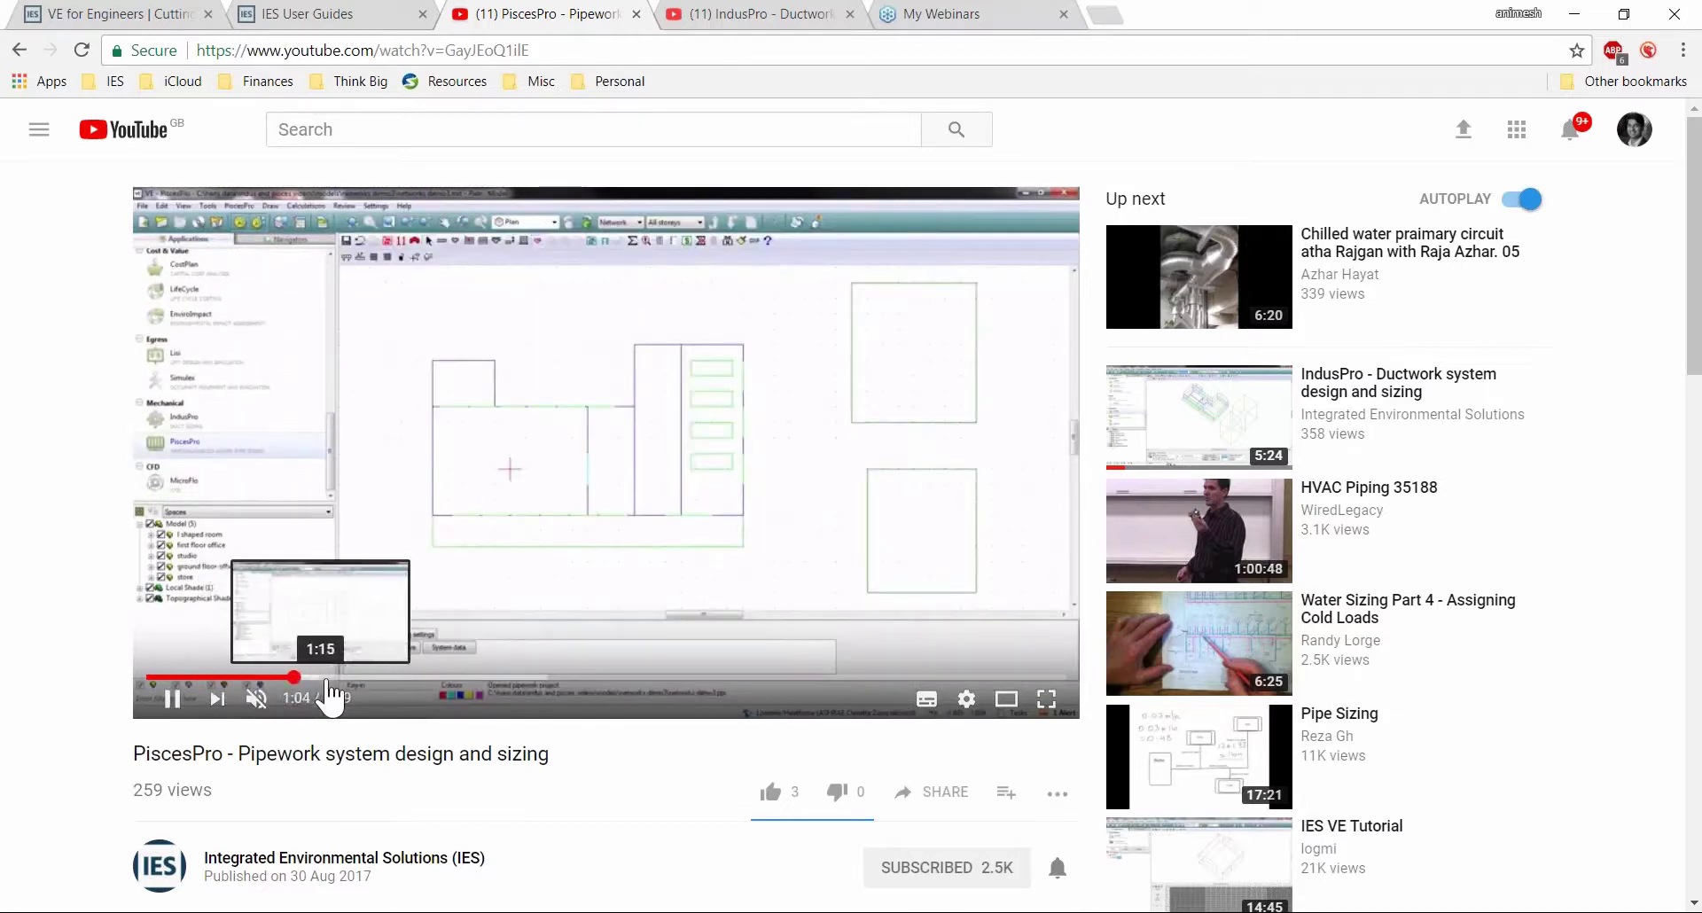
pyautogui.click(346, 678)
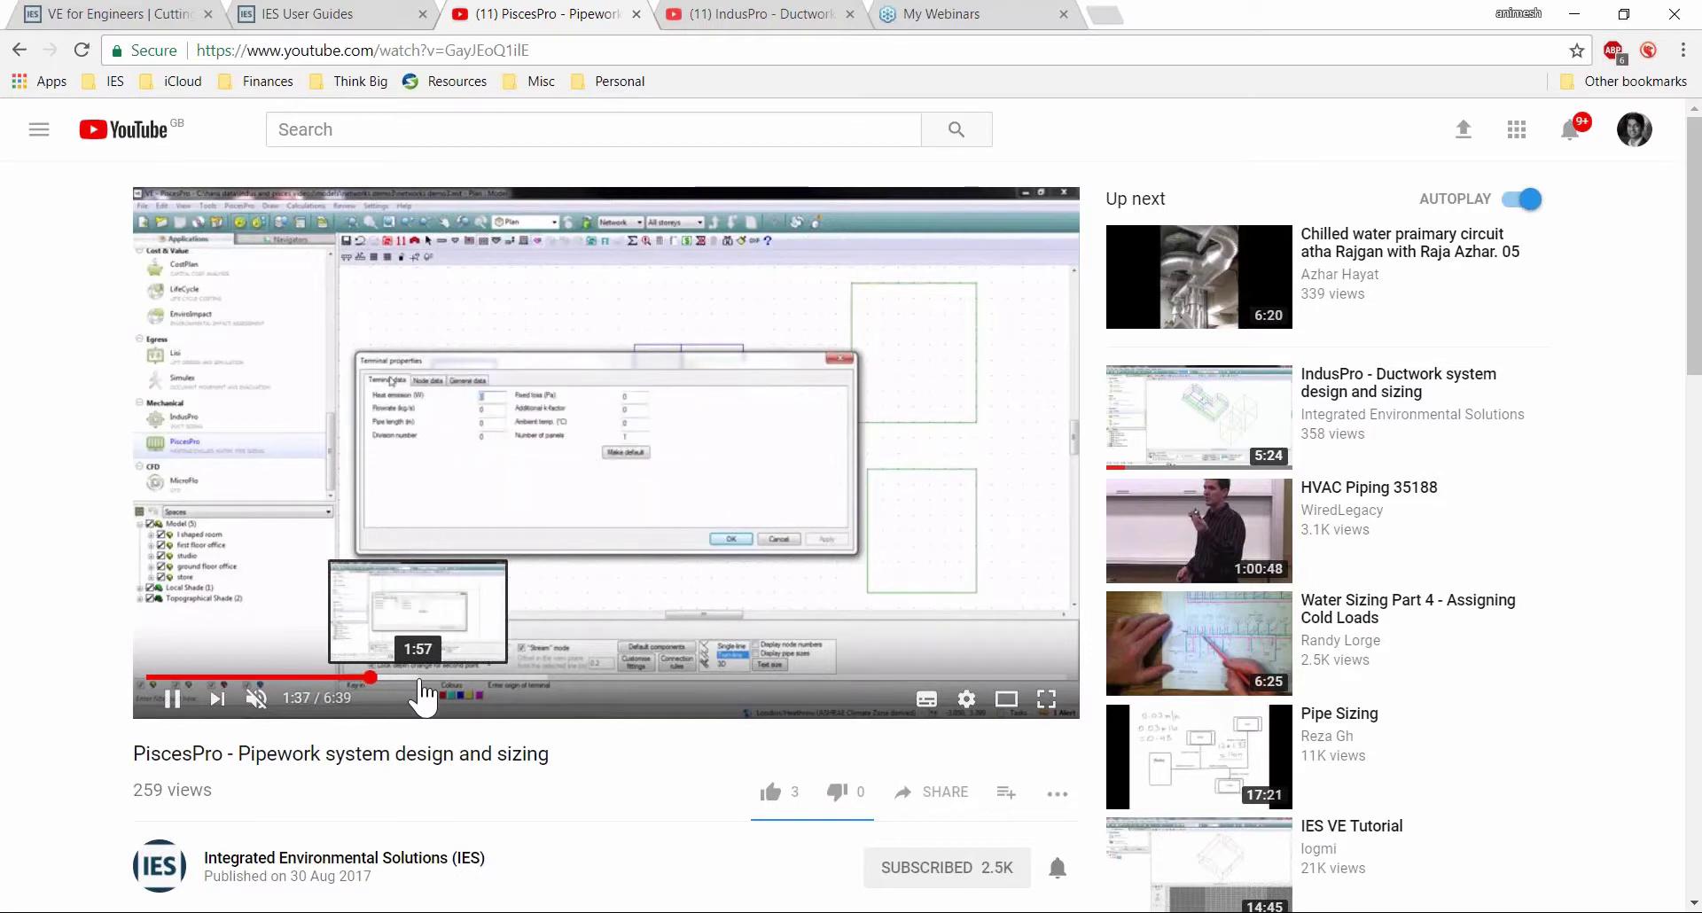
# Rewind the PiscesPro video to before the one-minute mark and skim forward through the pipework workflow to 4:23.
pyautogui.click(241, 679)
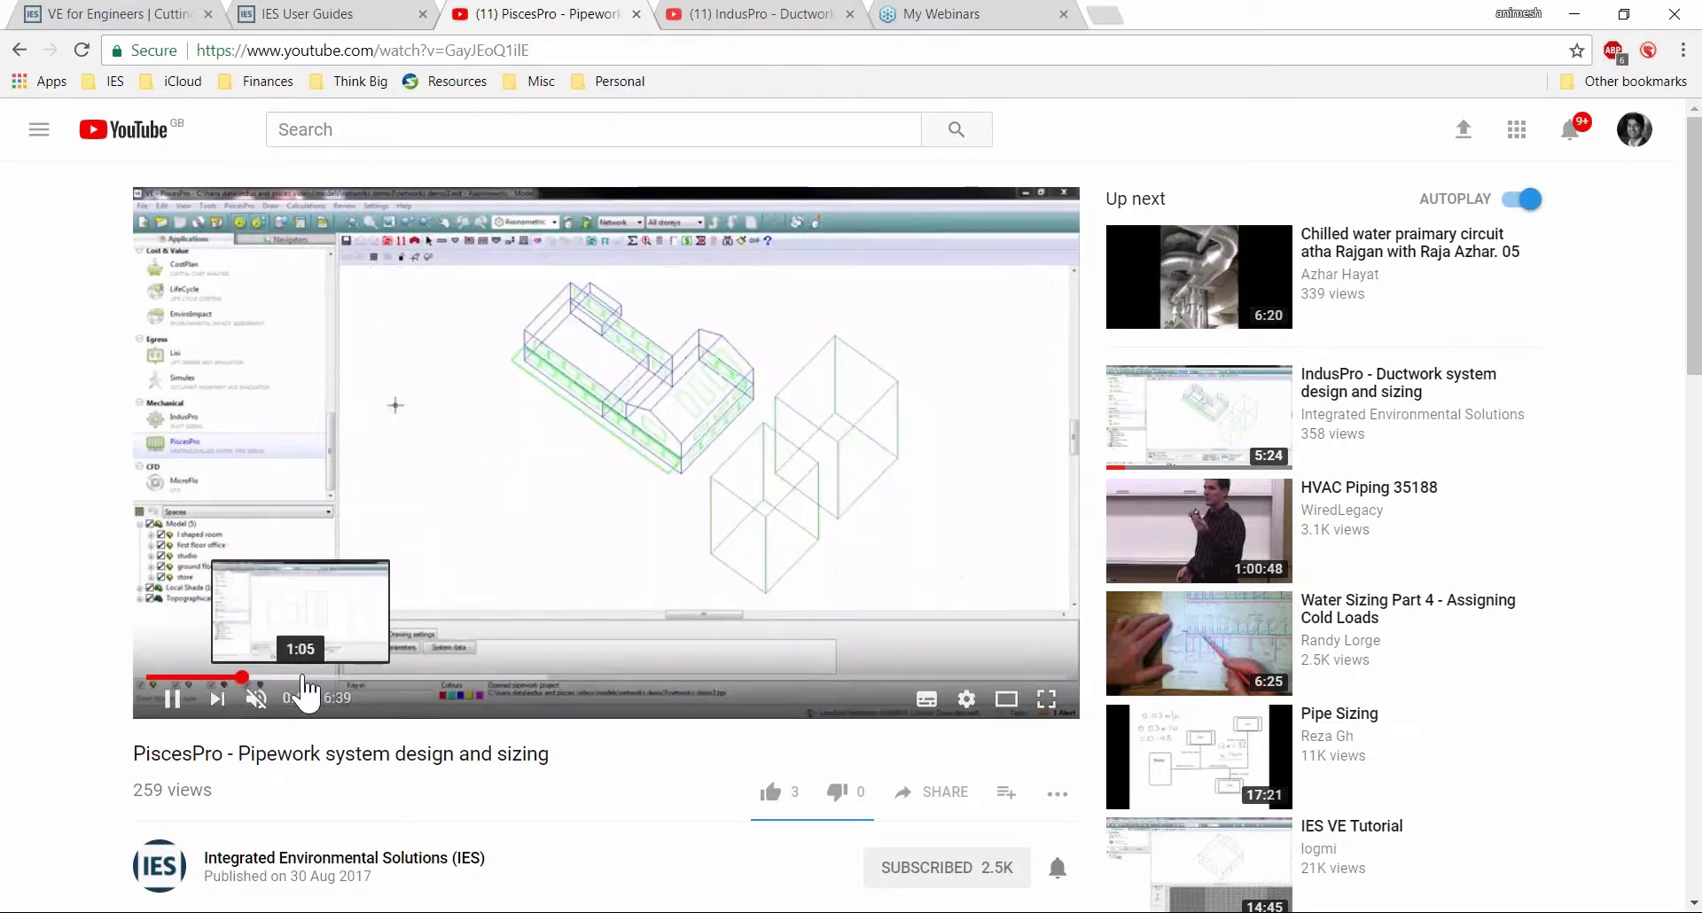
pyautogui.click(350, 680)
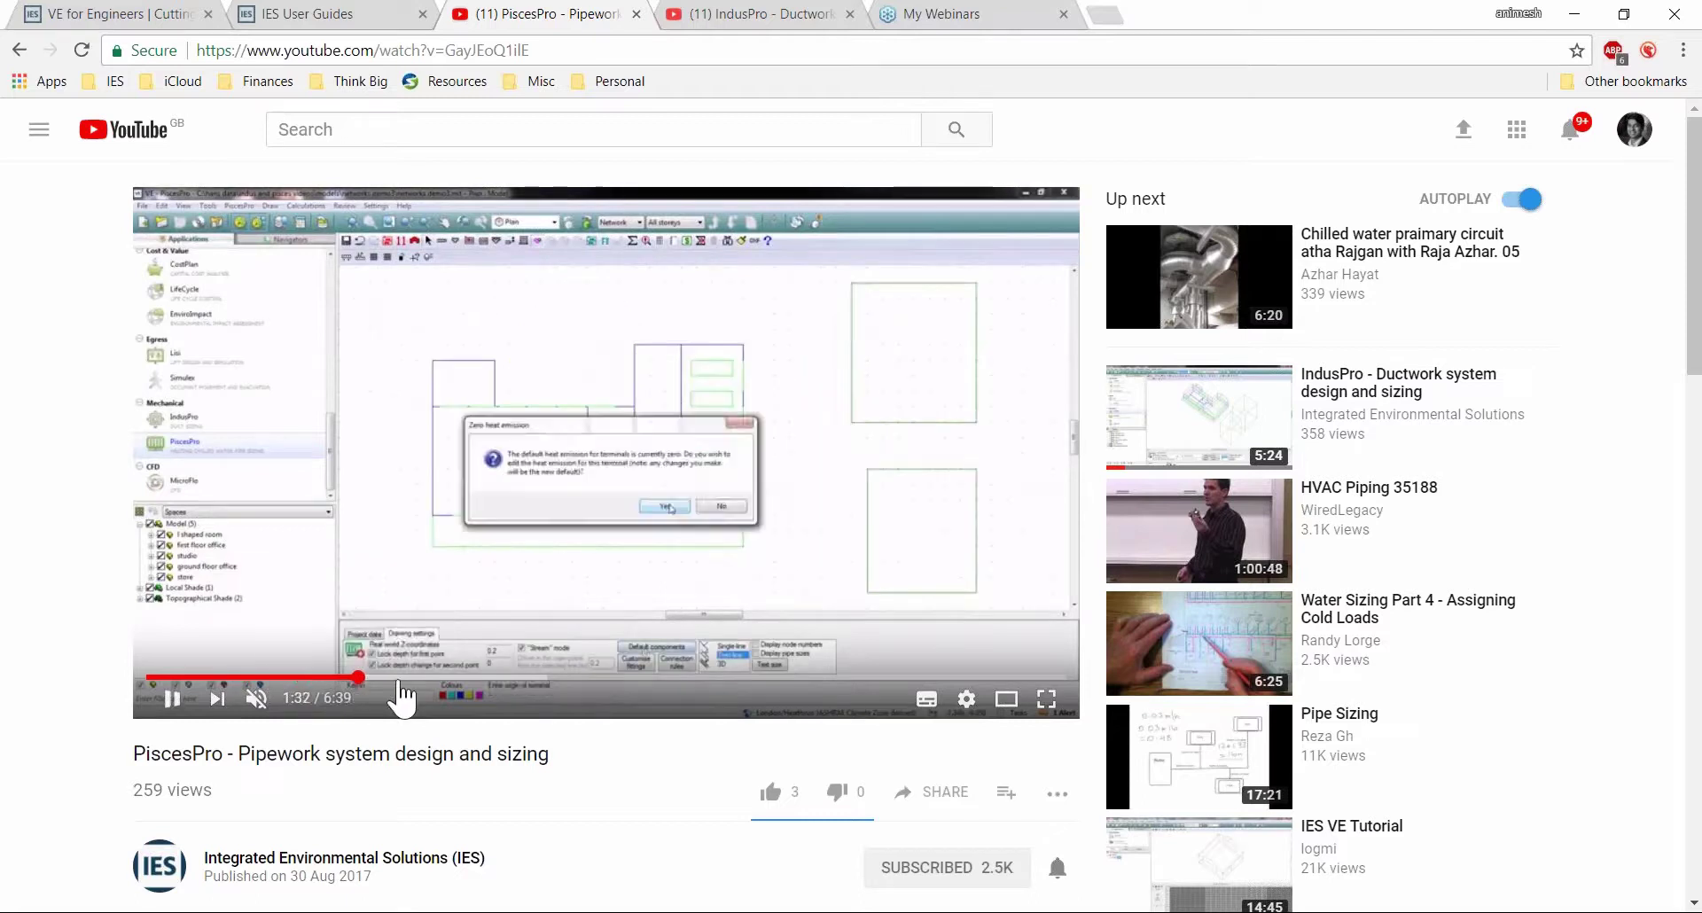
pyautogui.click(407, 680)
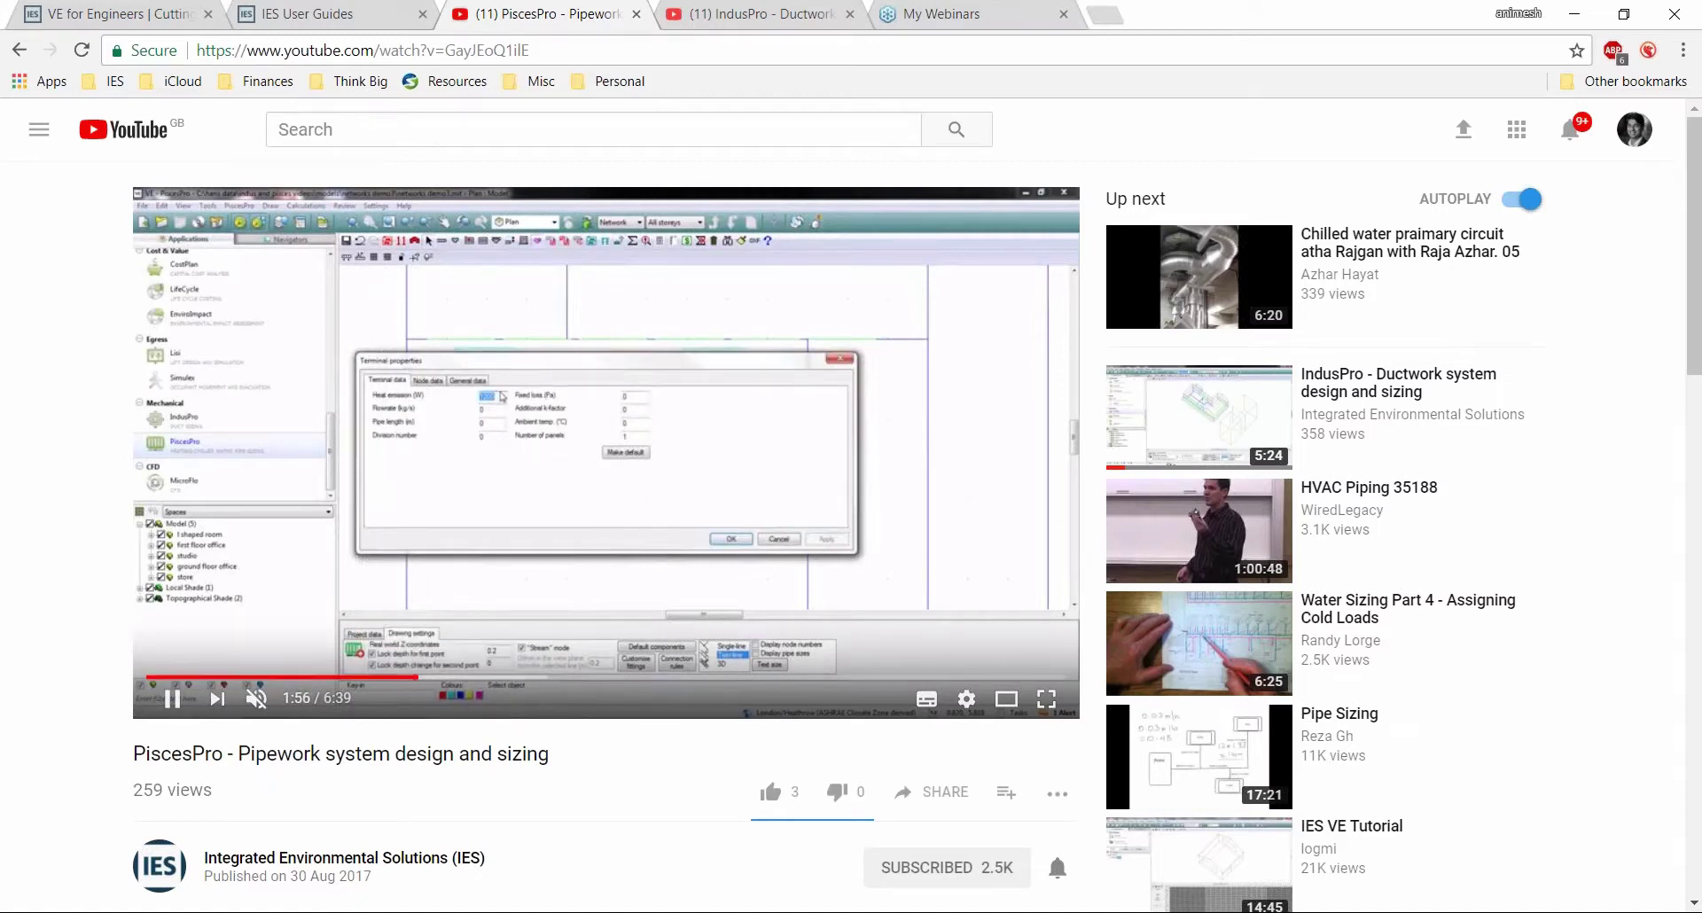
pyautogui.click(470, 680)
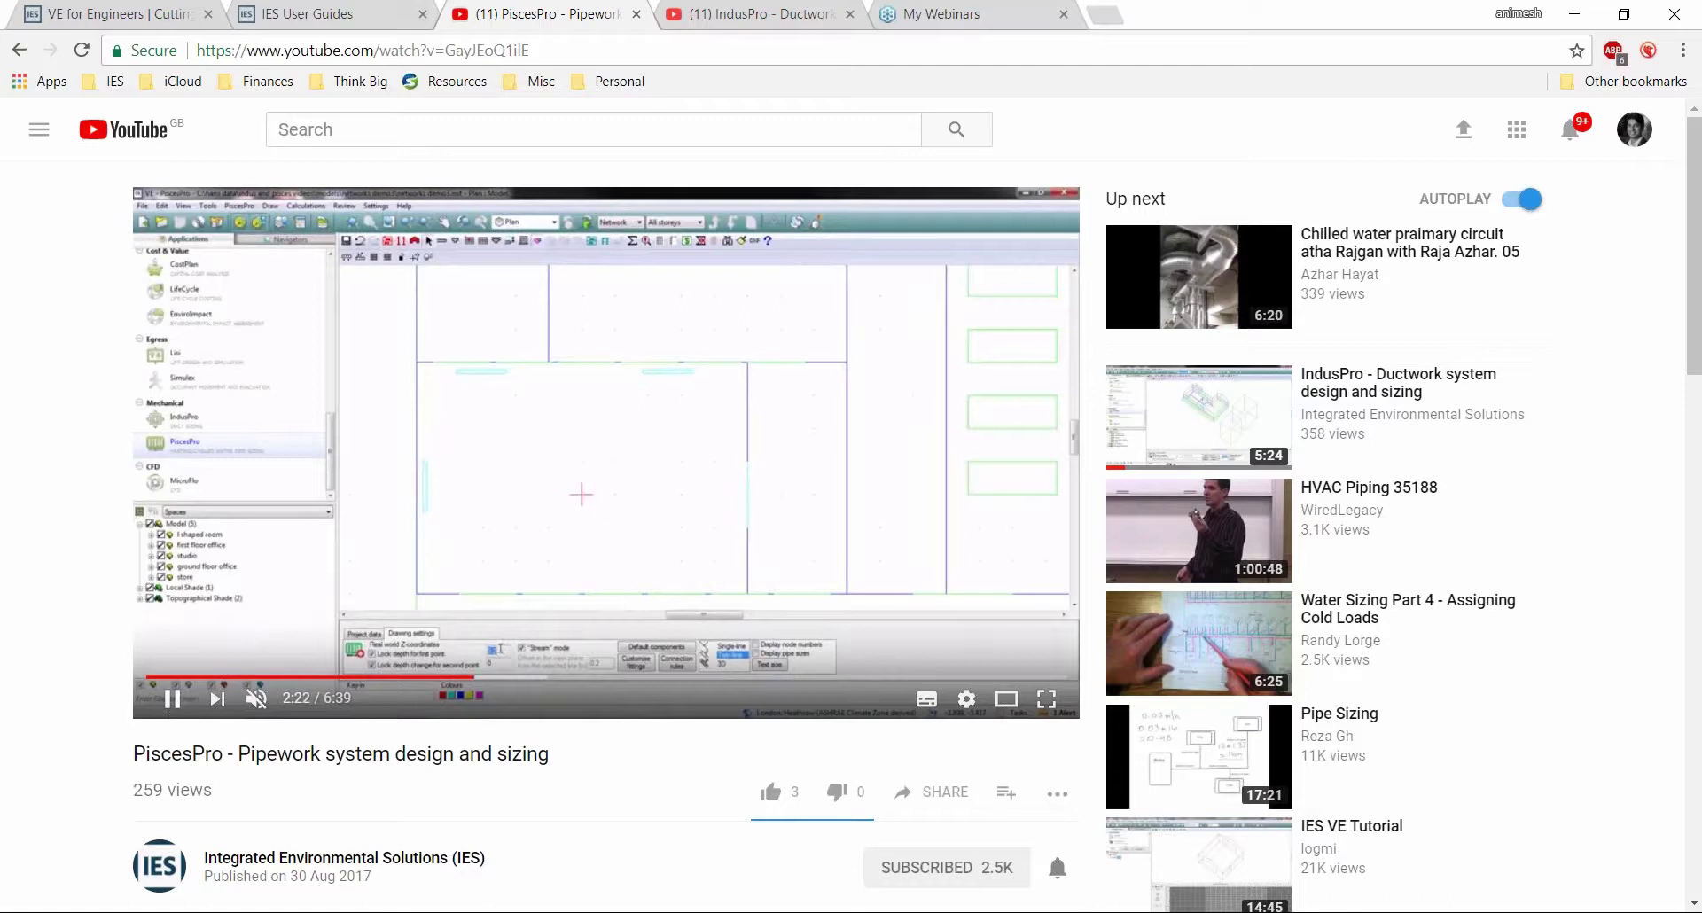
pyautogui.click(754, 681)
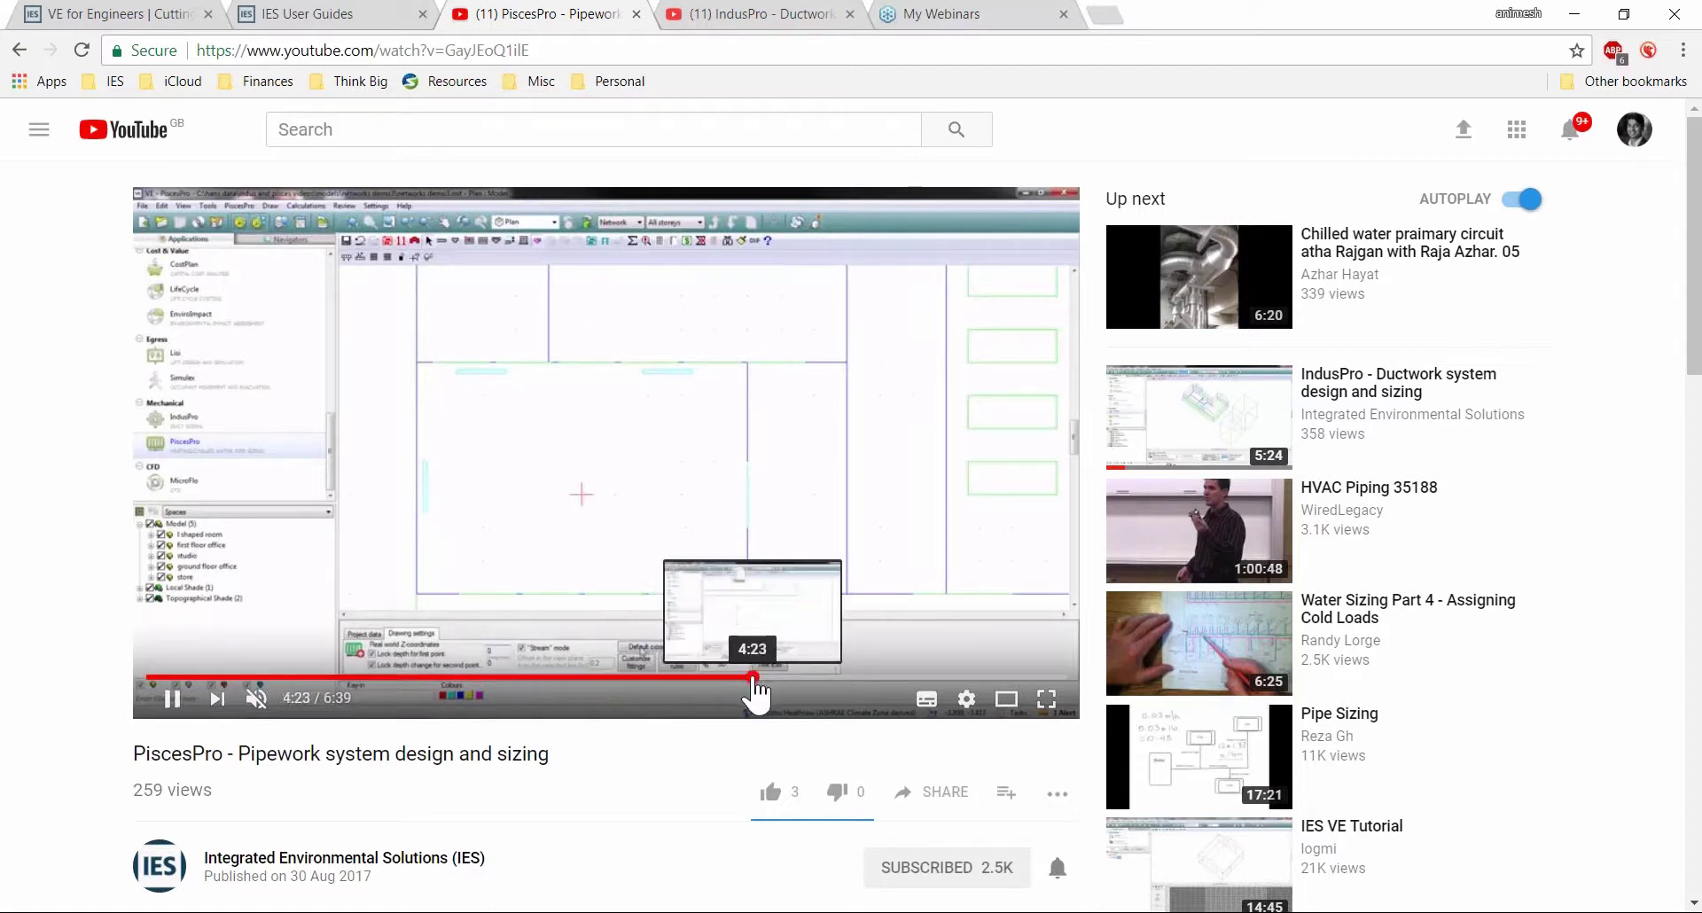
# Skim the PiscesPro video forward from 4:23 to the results summary and pause it at 5:29.
pyautogui.click(834, 681)
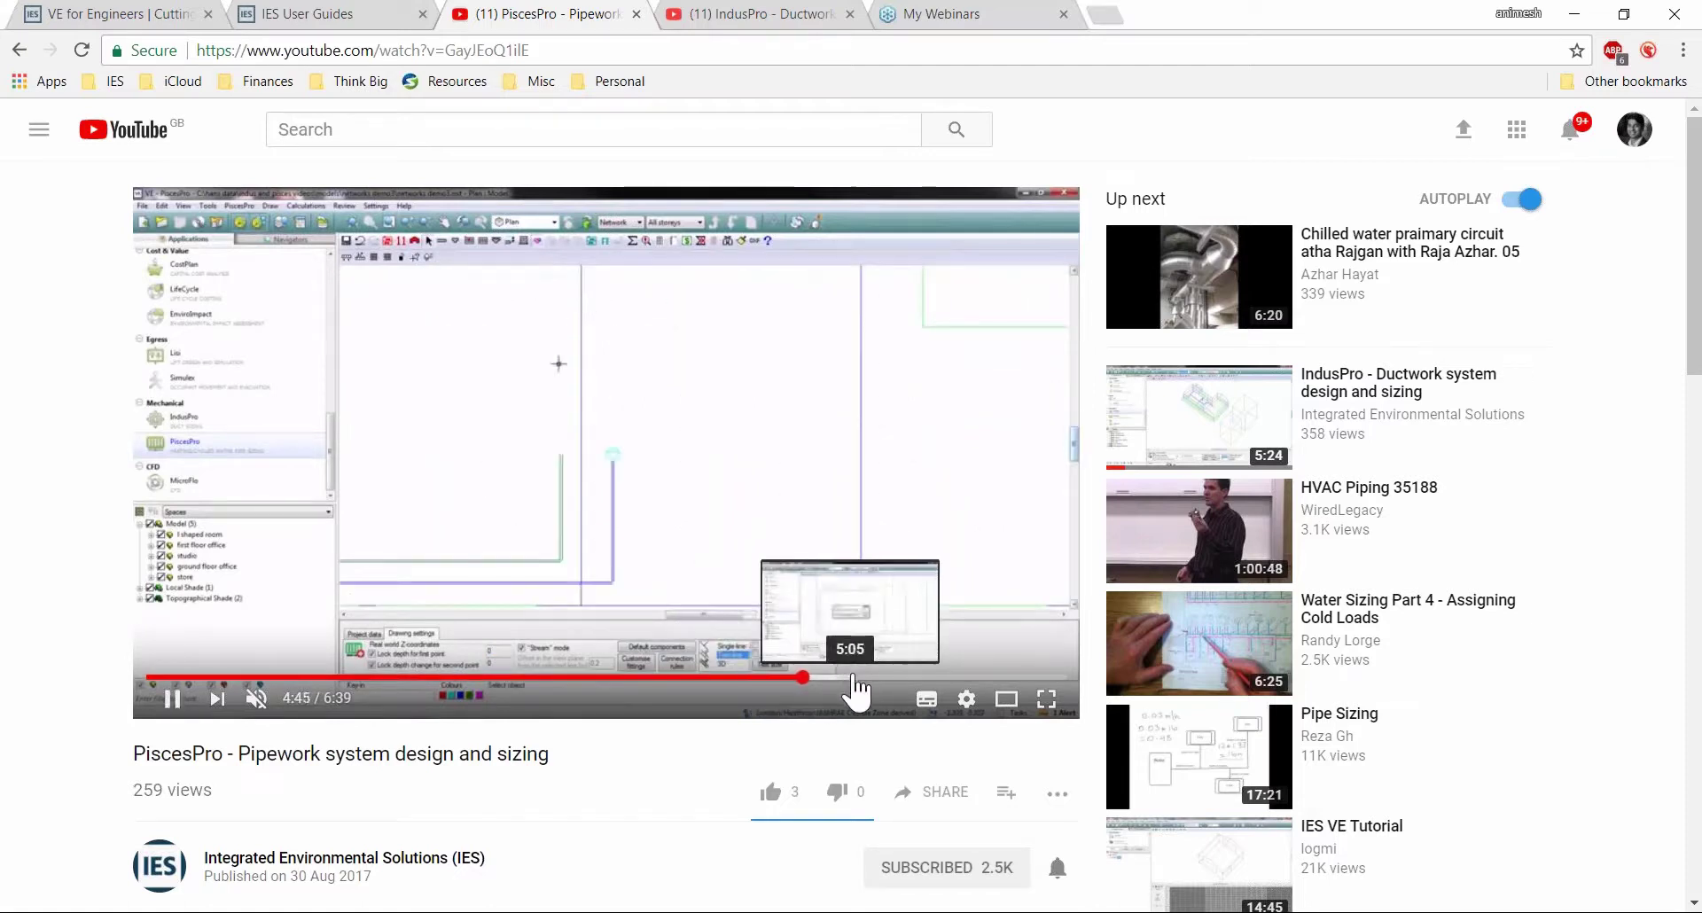
pyautogui.click(853, 681)
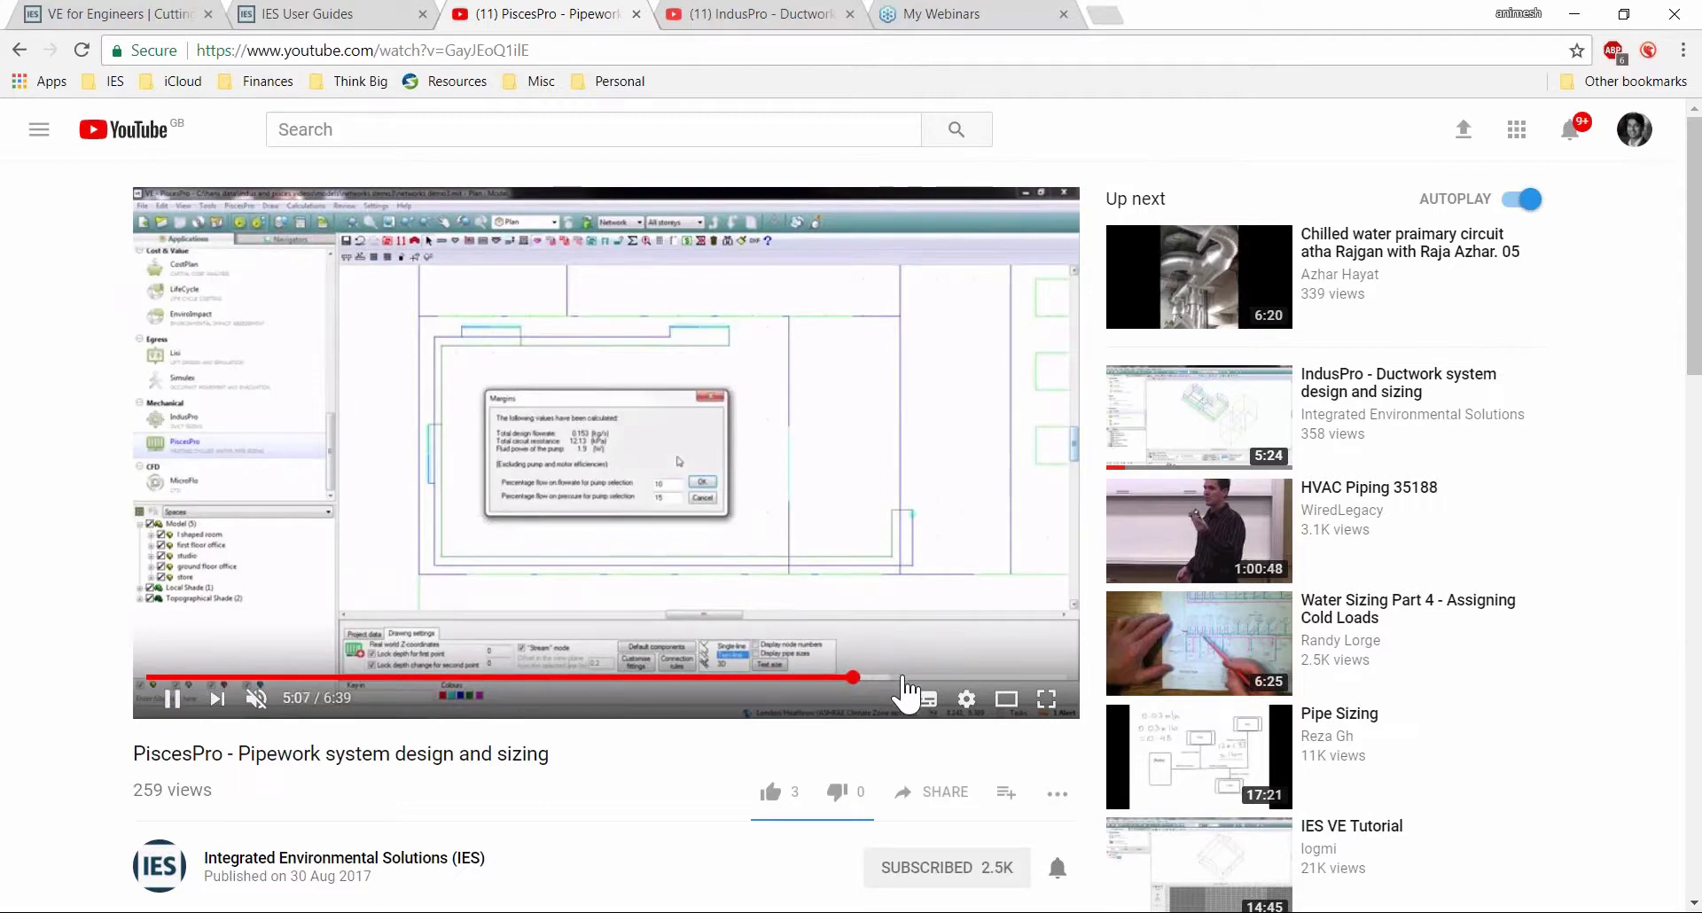
pyautogui.click(904, 679)
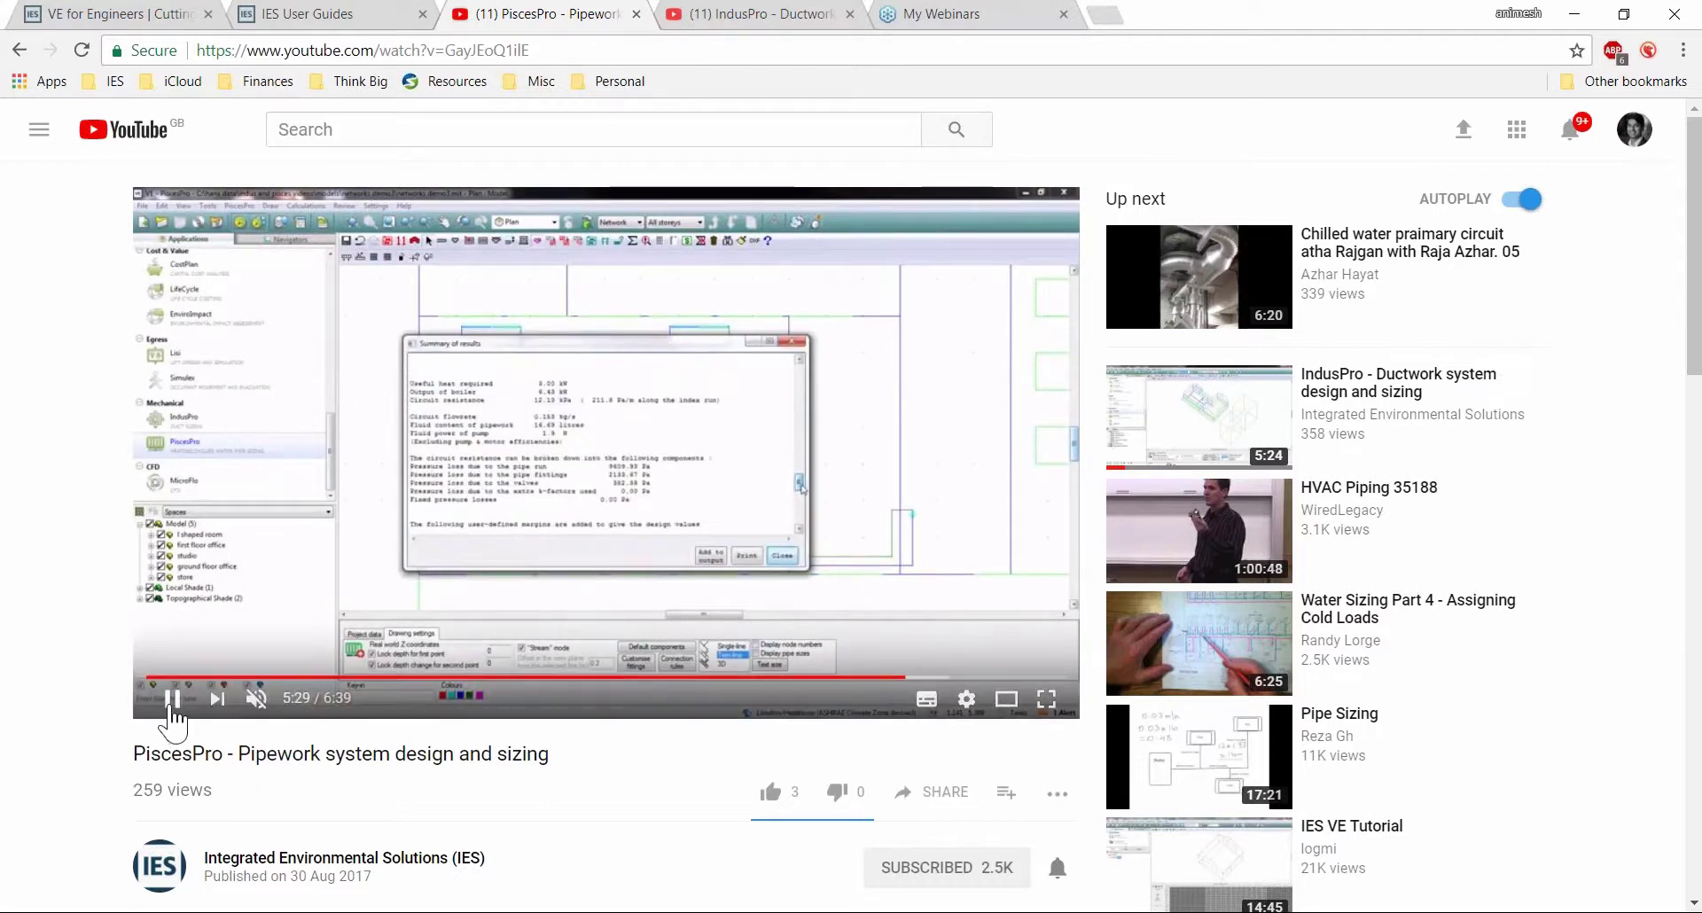
pyautogui.click(173, 710)
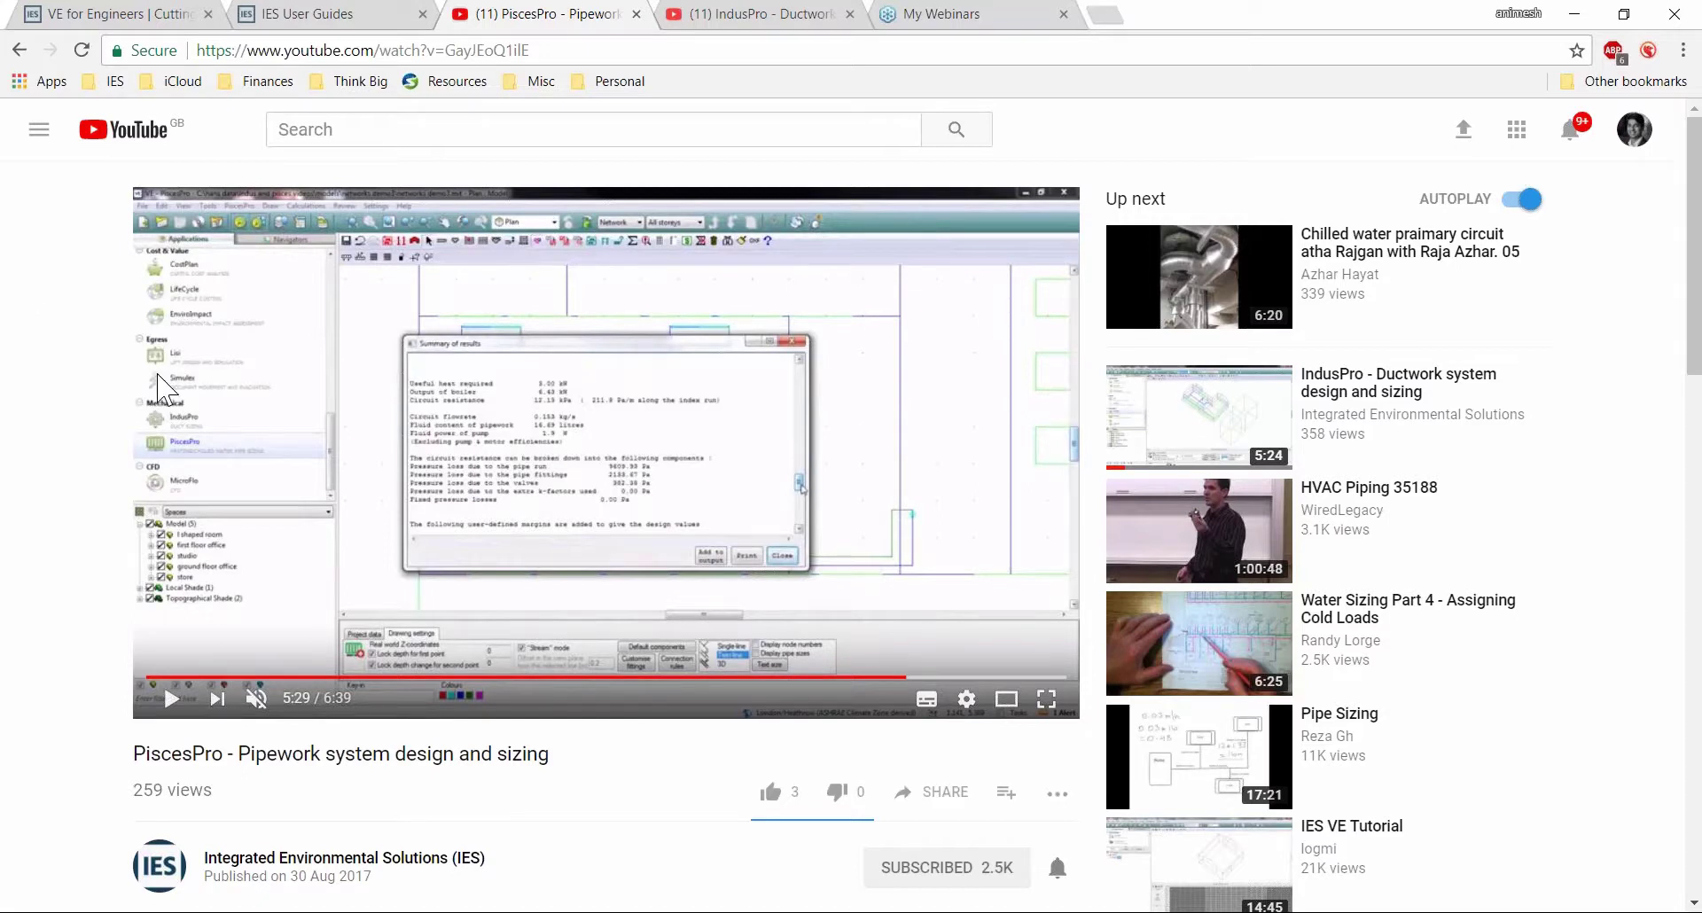
# Switch to the VE window with the Pisces and Indus 2 project and look through its list of applications.
pyautogui.moveTo(574, 912)
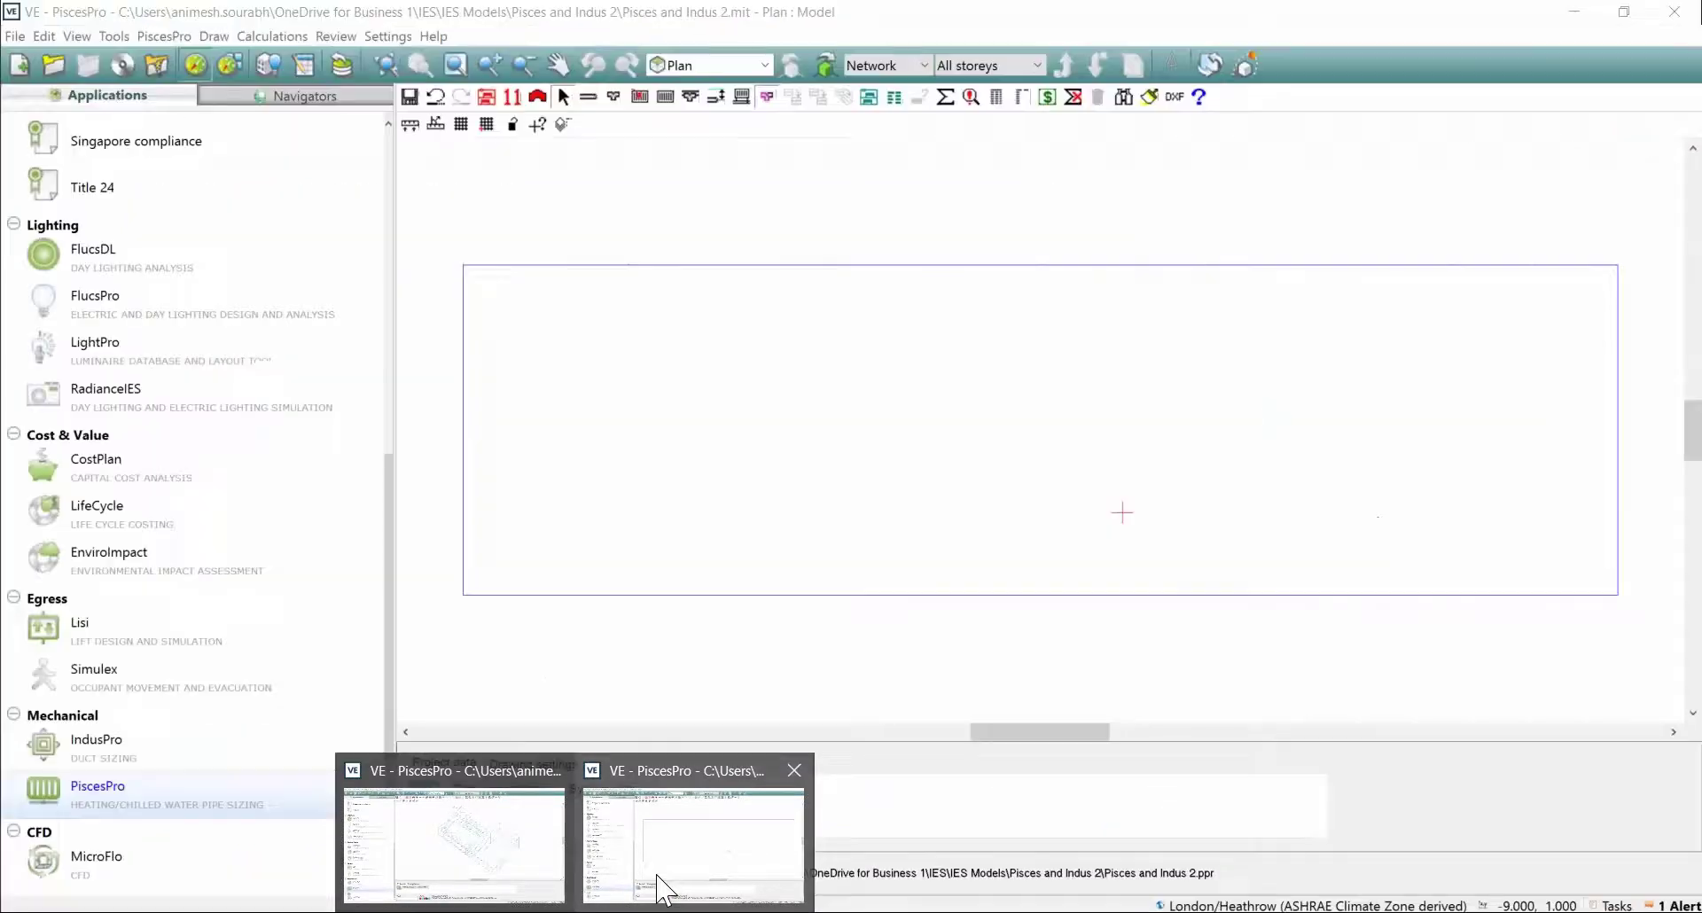
pyautogui.click(658, 889)
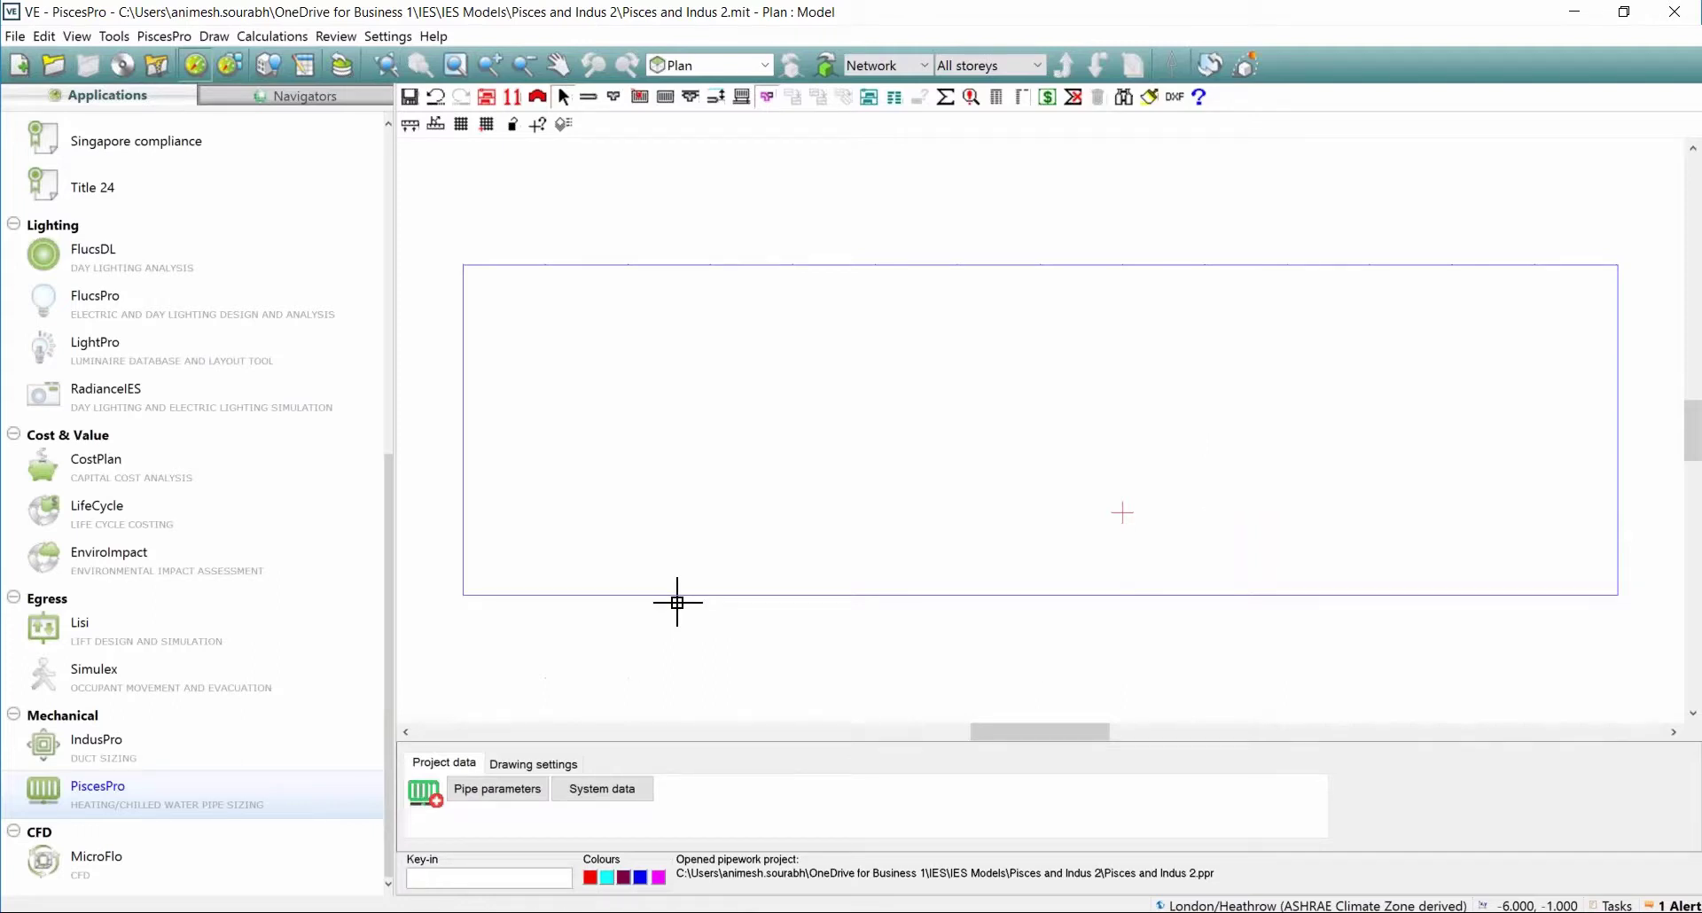
pyautogui.scroll(10, 278, 296)
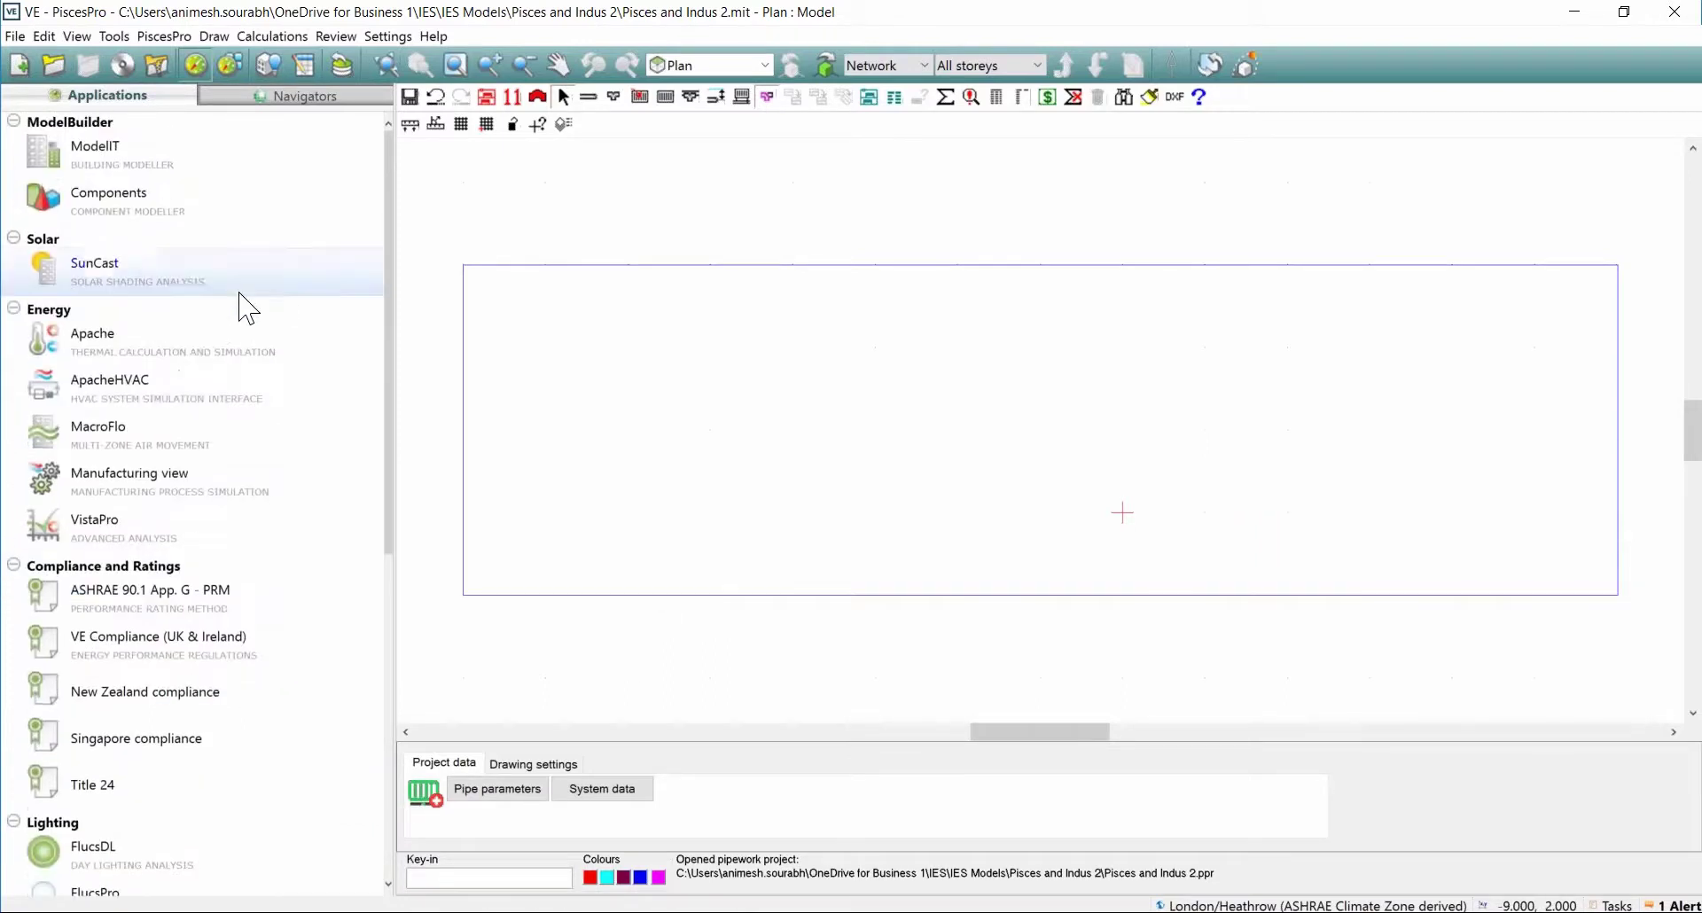
pyautogui.scroll(-8, 195, 231)
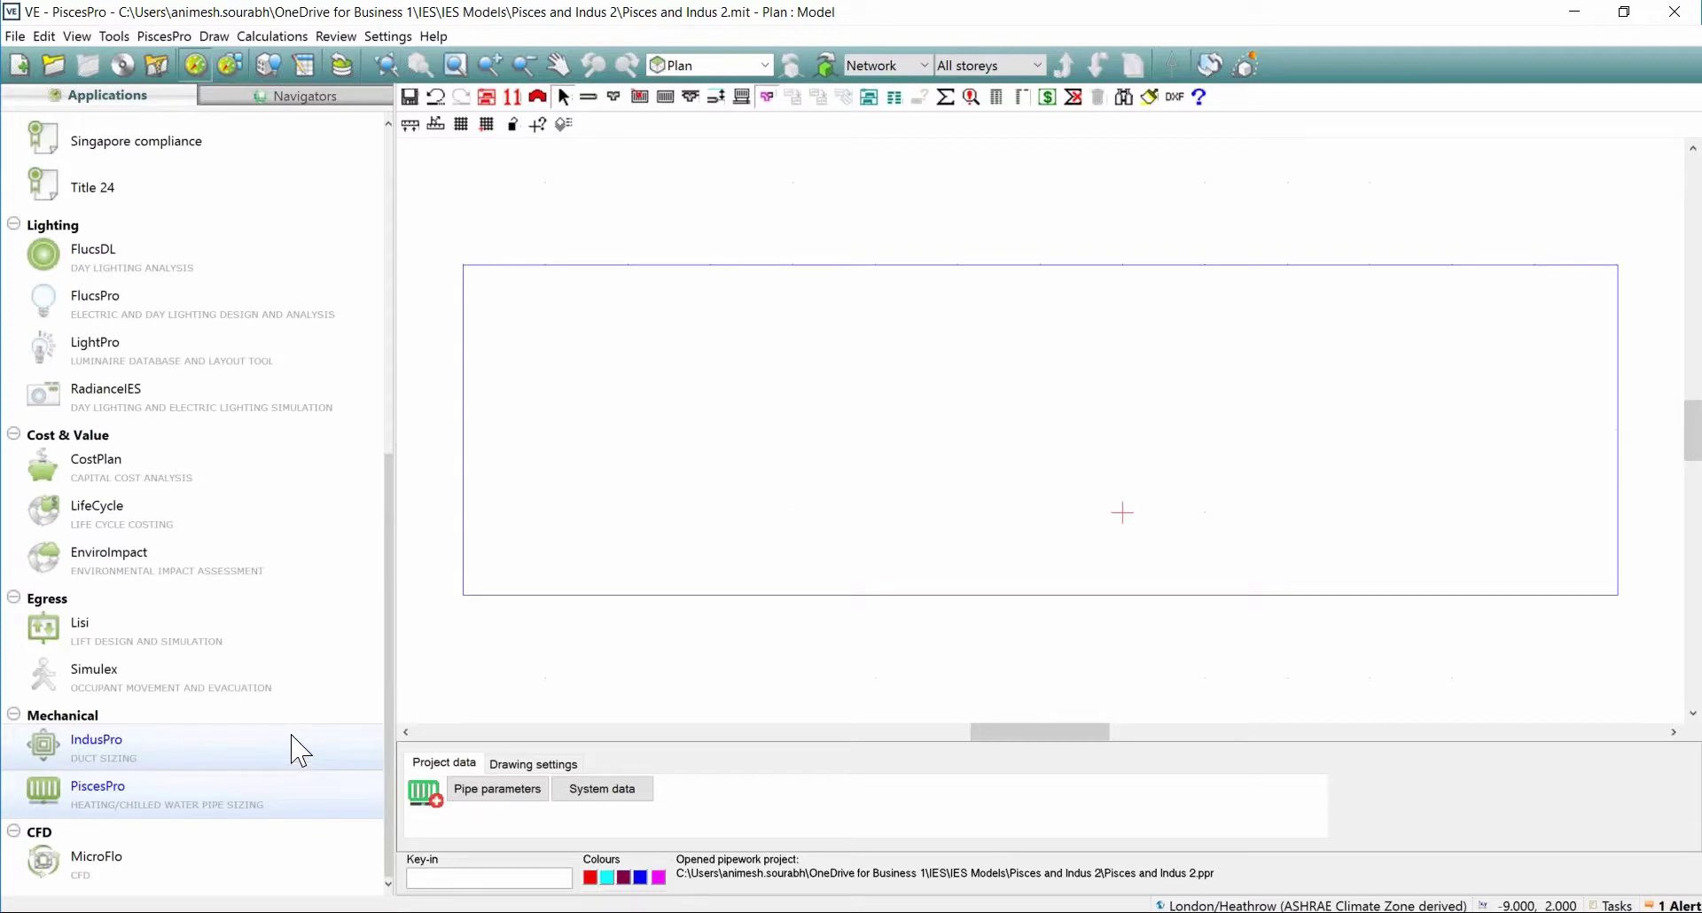
# View the model in axonometric projection and return to the plan view.
pyautogui.click(764, 65)
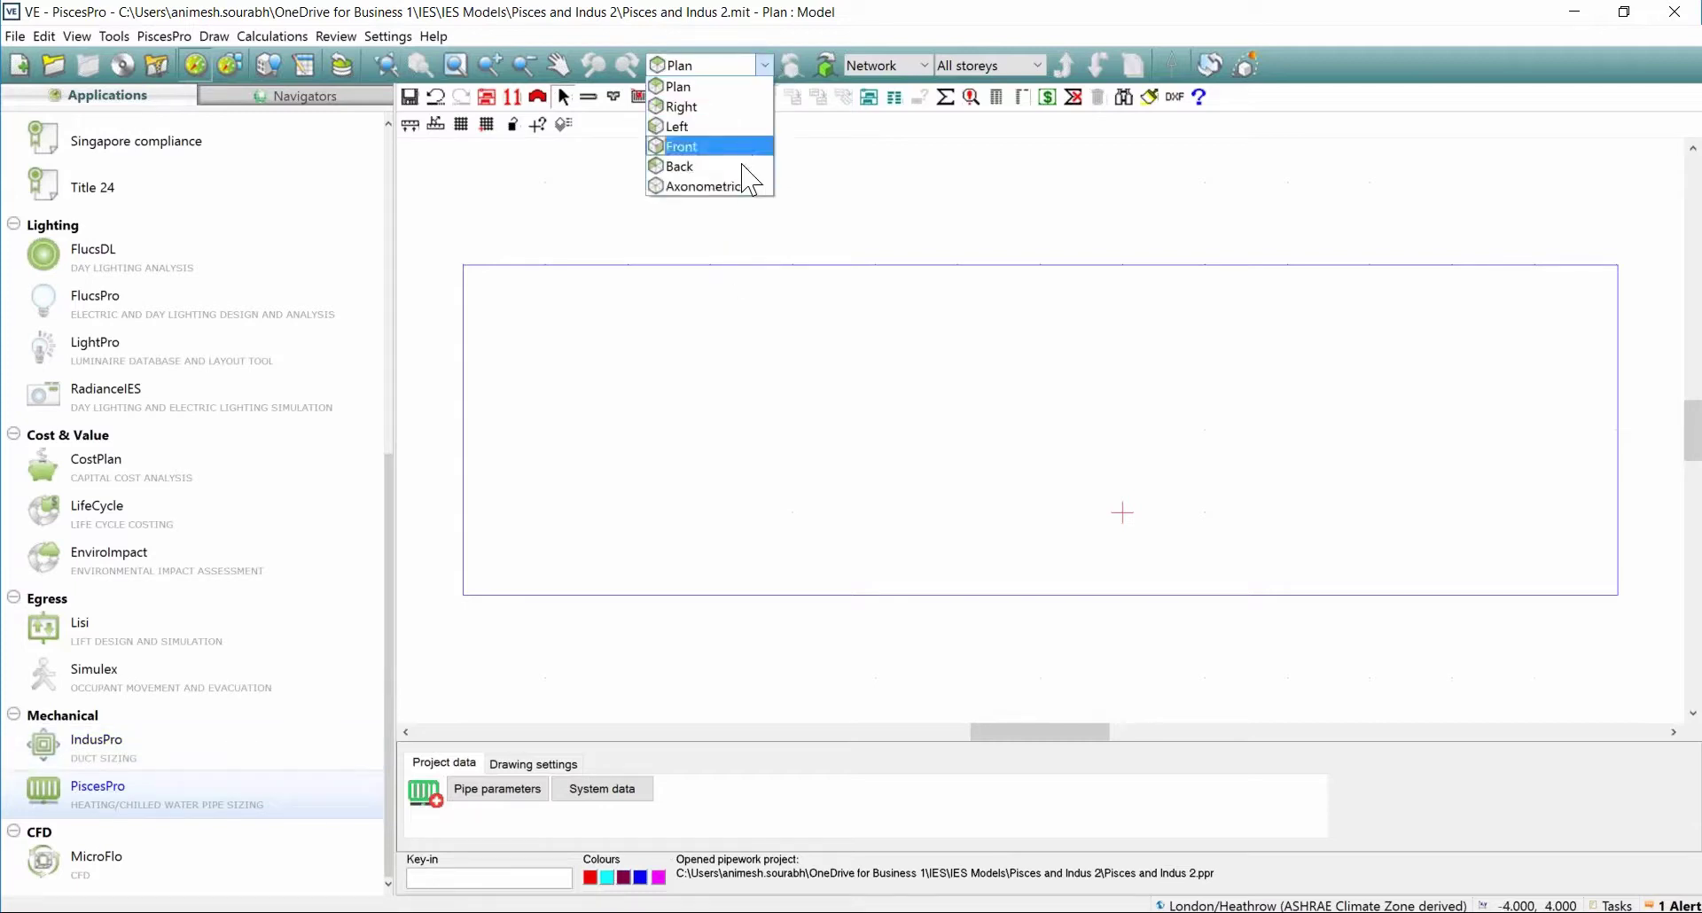
pyautogui.click(734, 188)
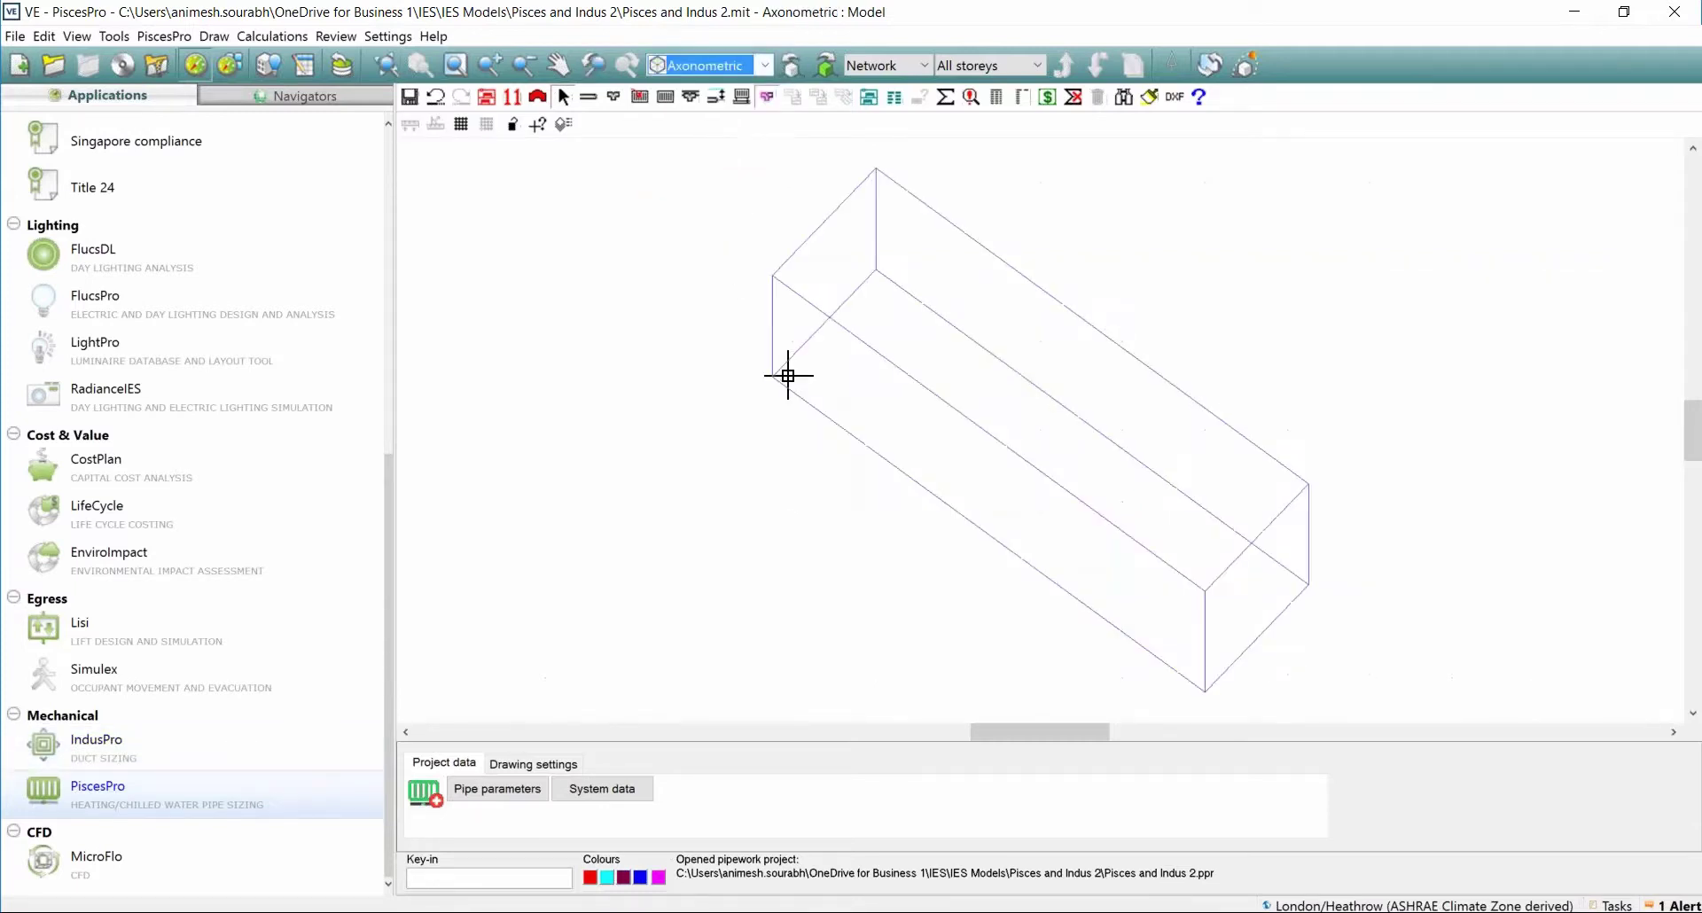
pyautogui.click(764, 64)
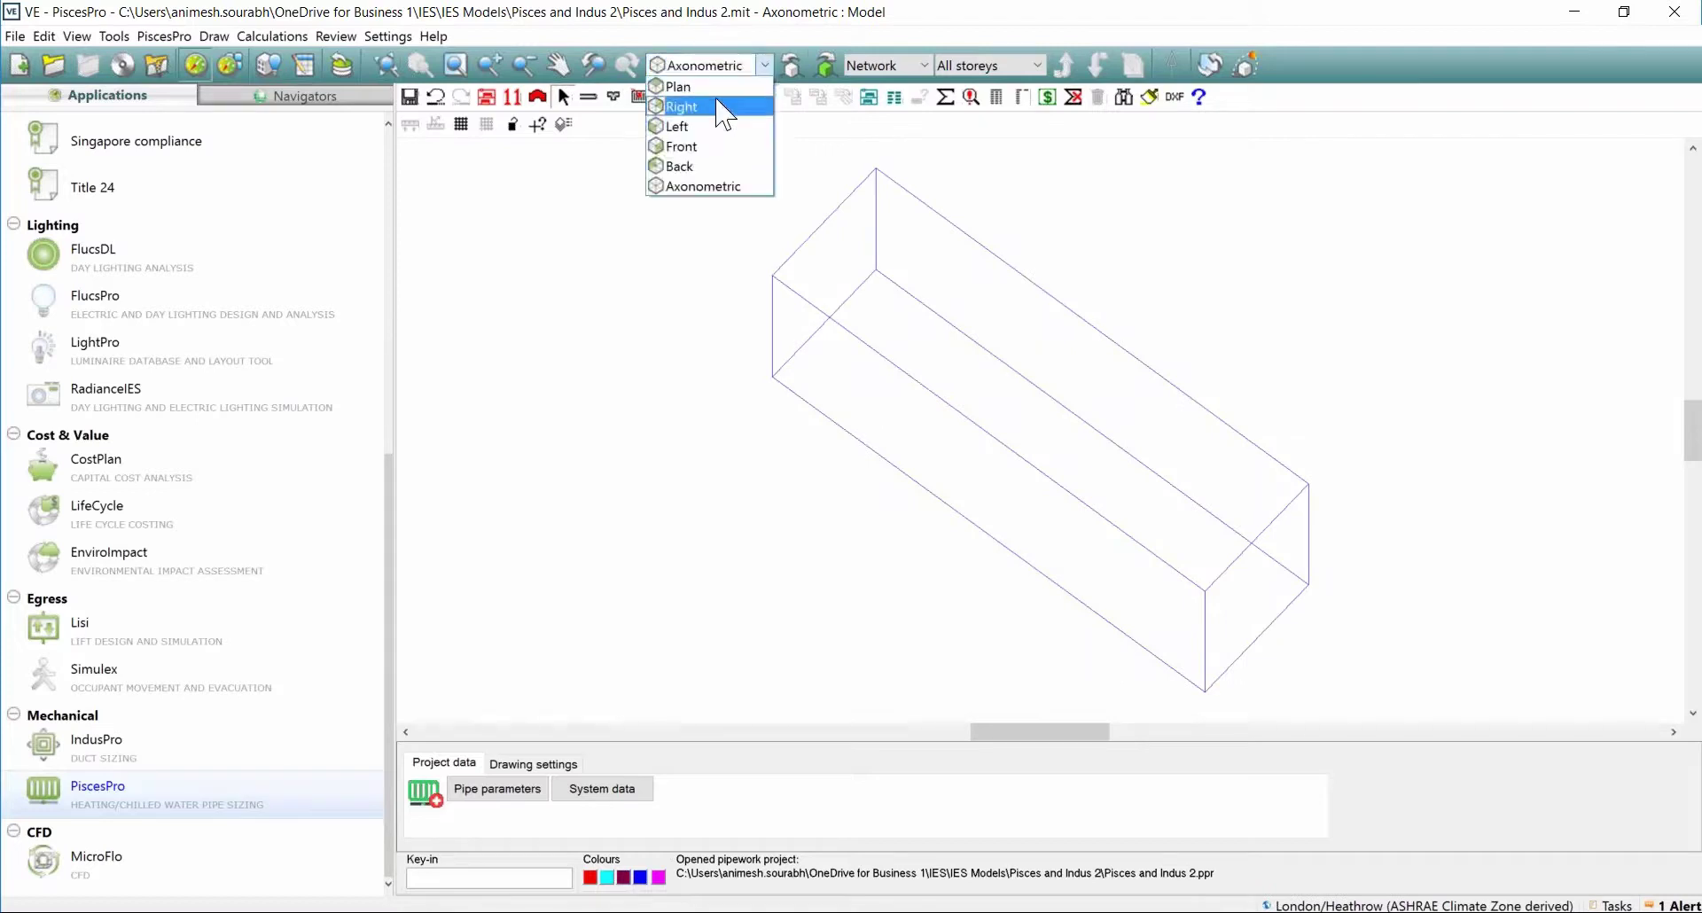
pyautogui.click(722, 86)
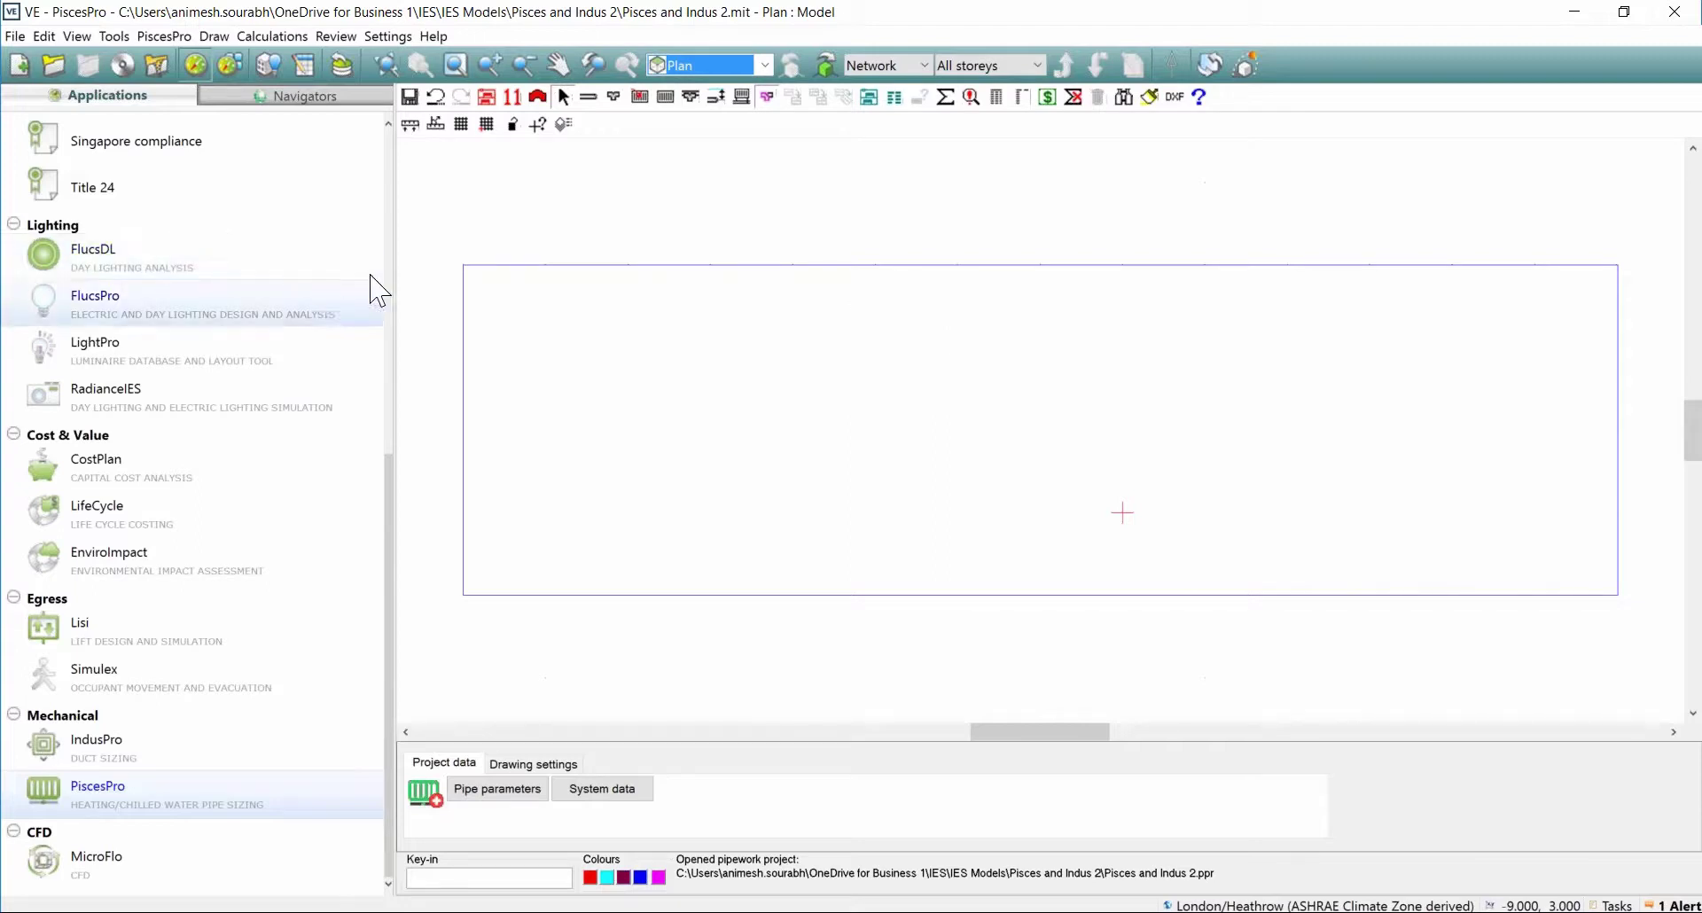
# Inspect the room model in the 3D model viewer and close the viewer.
pyautogui.click(1248, 74)
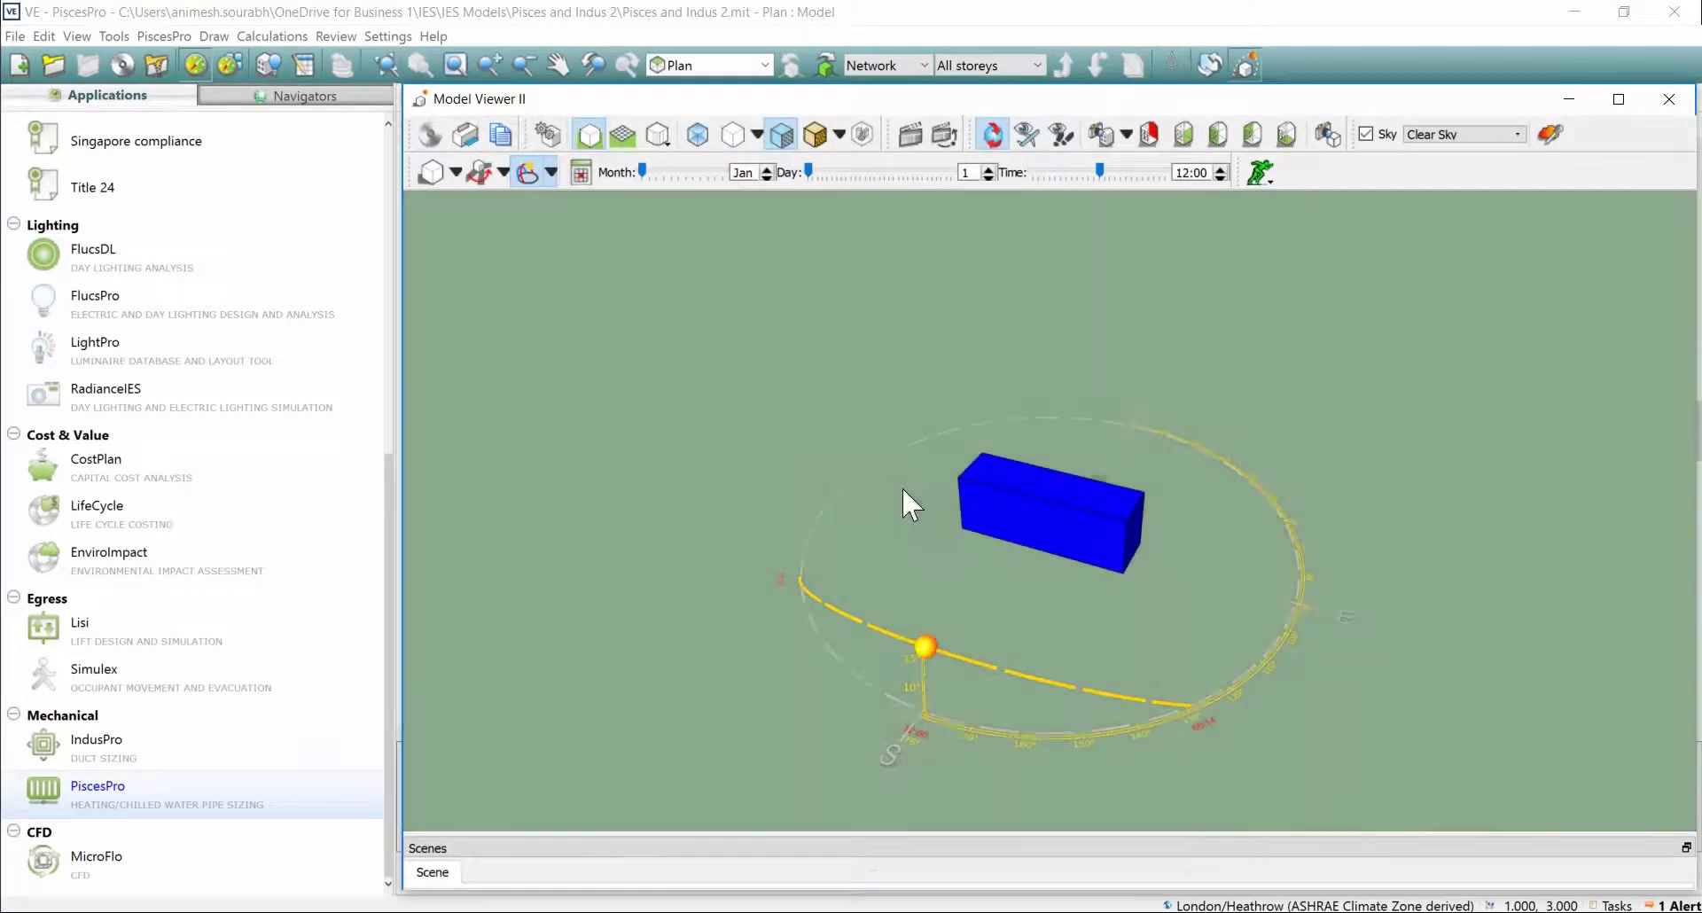
pyautogui.moveTo(905, 496)
pyautogui.mouseDown()
pyautogui.moveTo(742, 441)
pyautogui.moveTo(939, 536)
pyautogui.moveTo(923, 521)
pyautogui.mouseUp()
pyautogui.click(1668, 100)
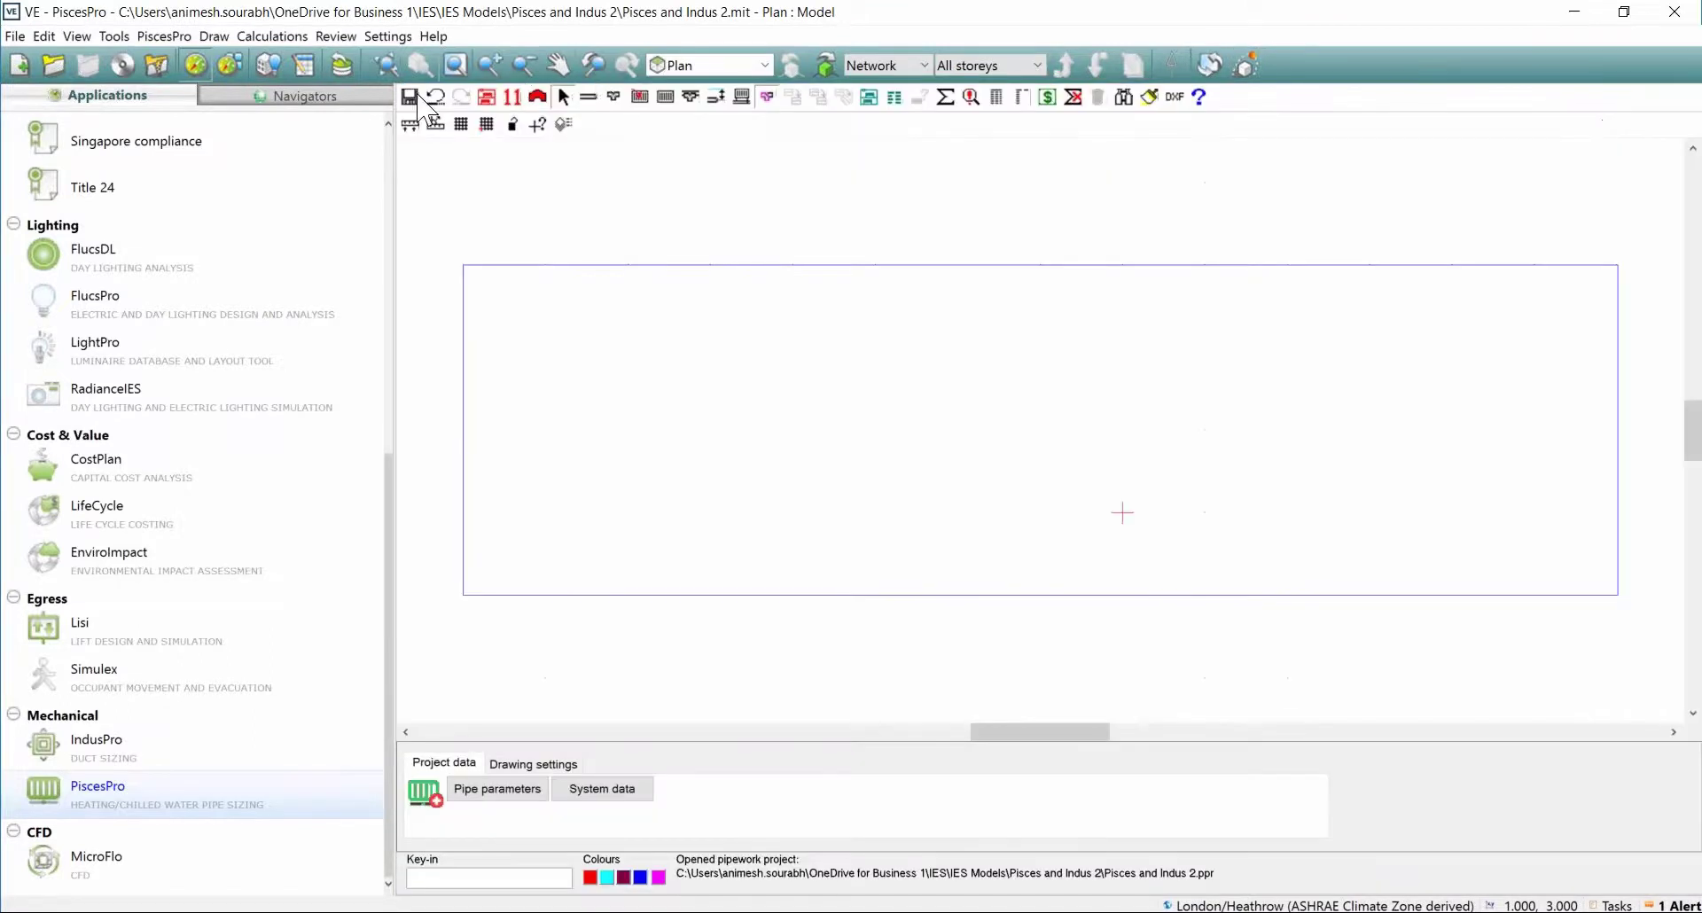
# Set the model viewer engine to MV I in the user preferences.
pyautogui.click(119, 39)
pyautogui.click(89, 312)
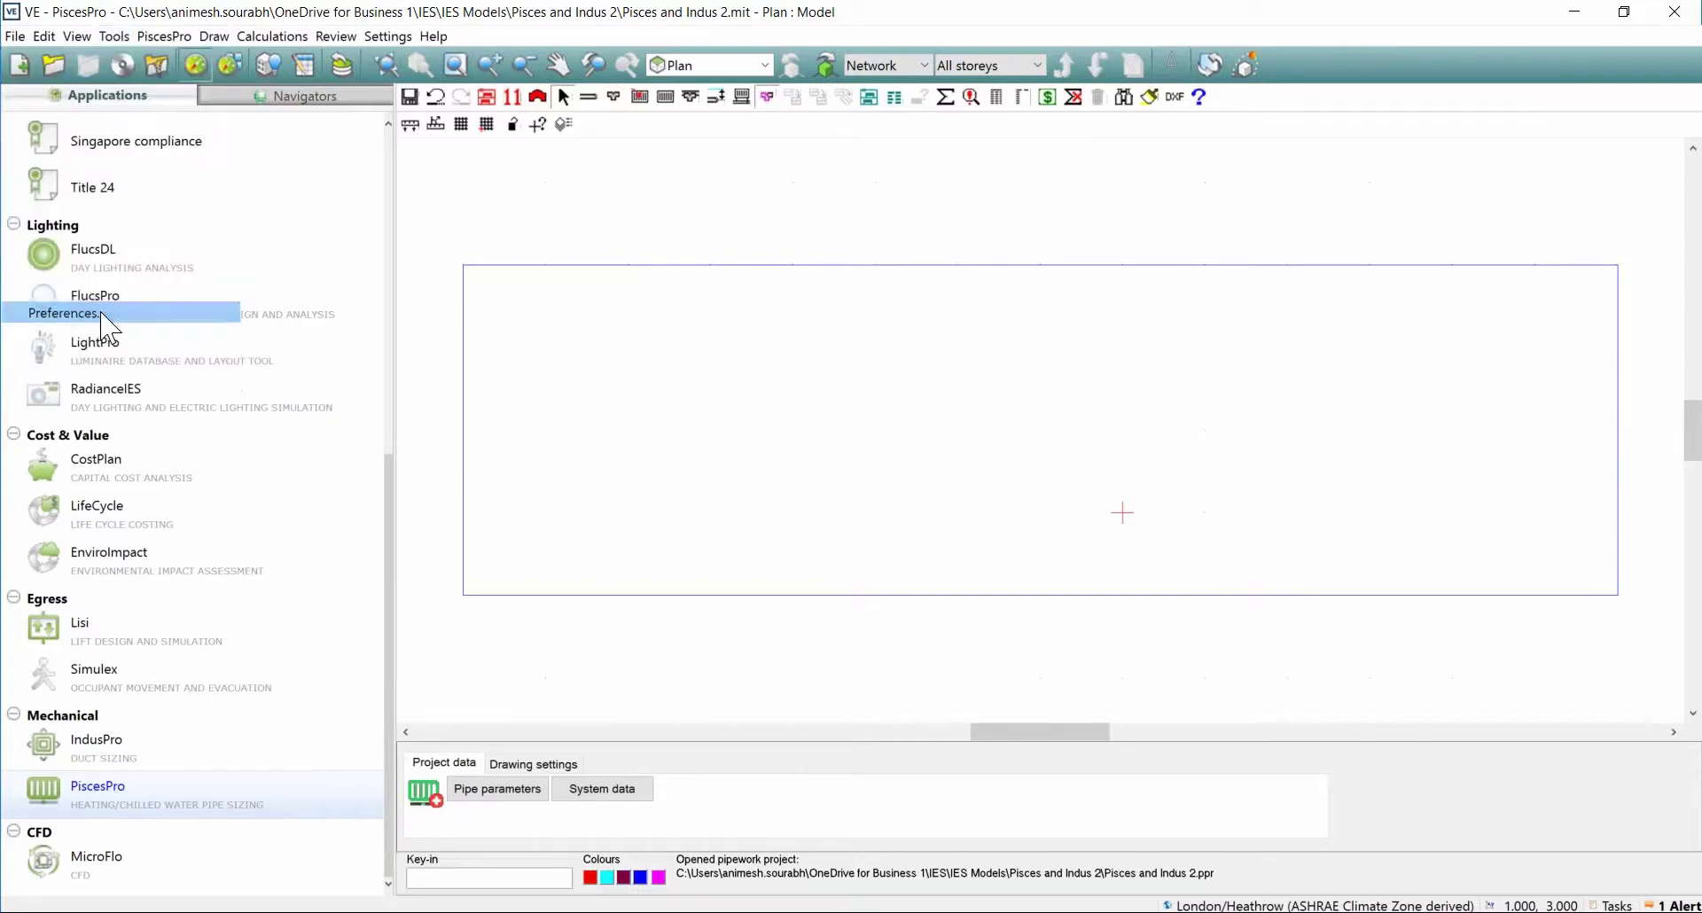
pyautogui.click(846, 226)
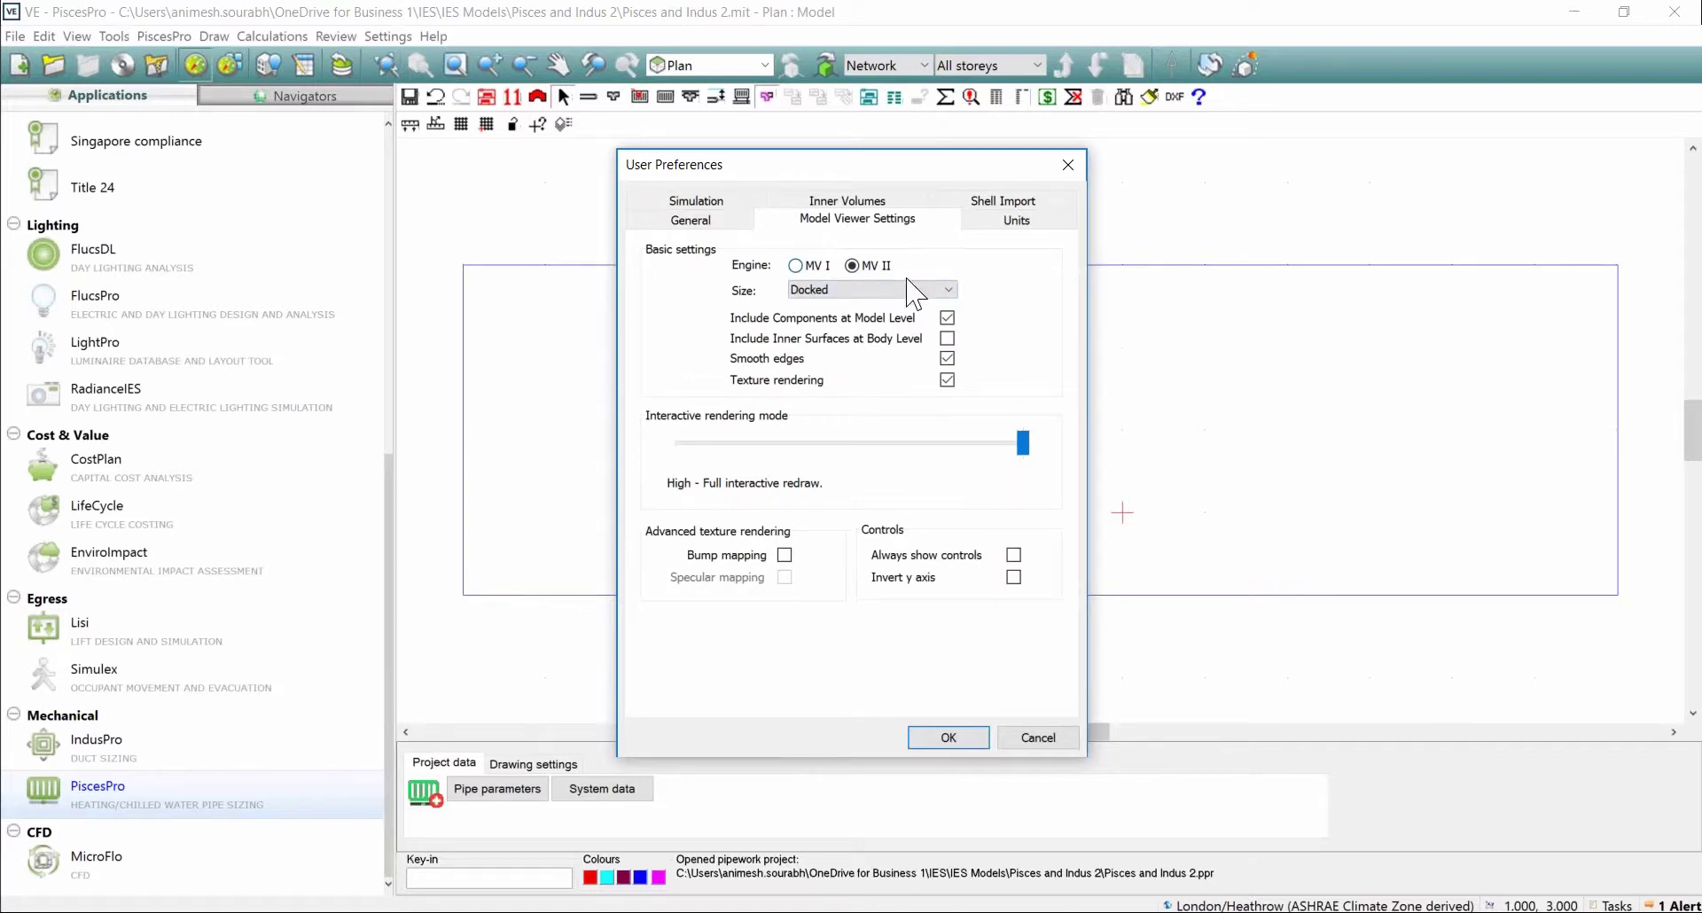
pyautogui.click(799, 265)
pyautogui.click(973, 738)
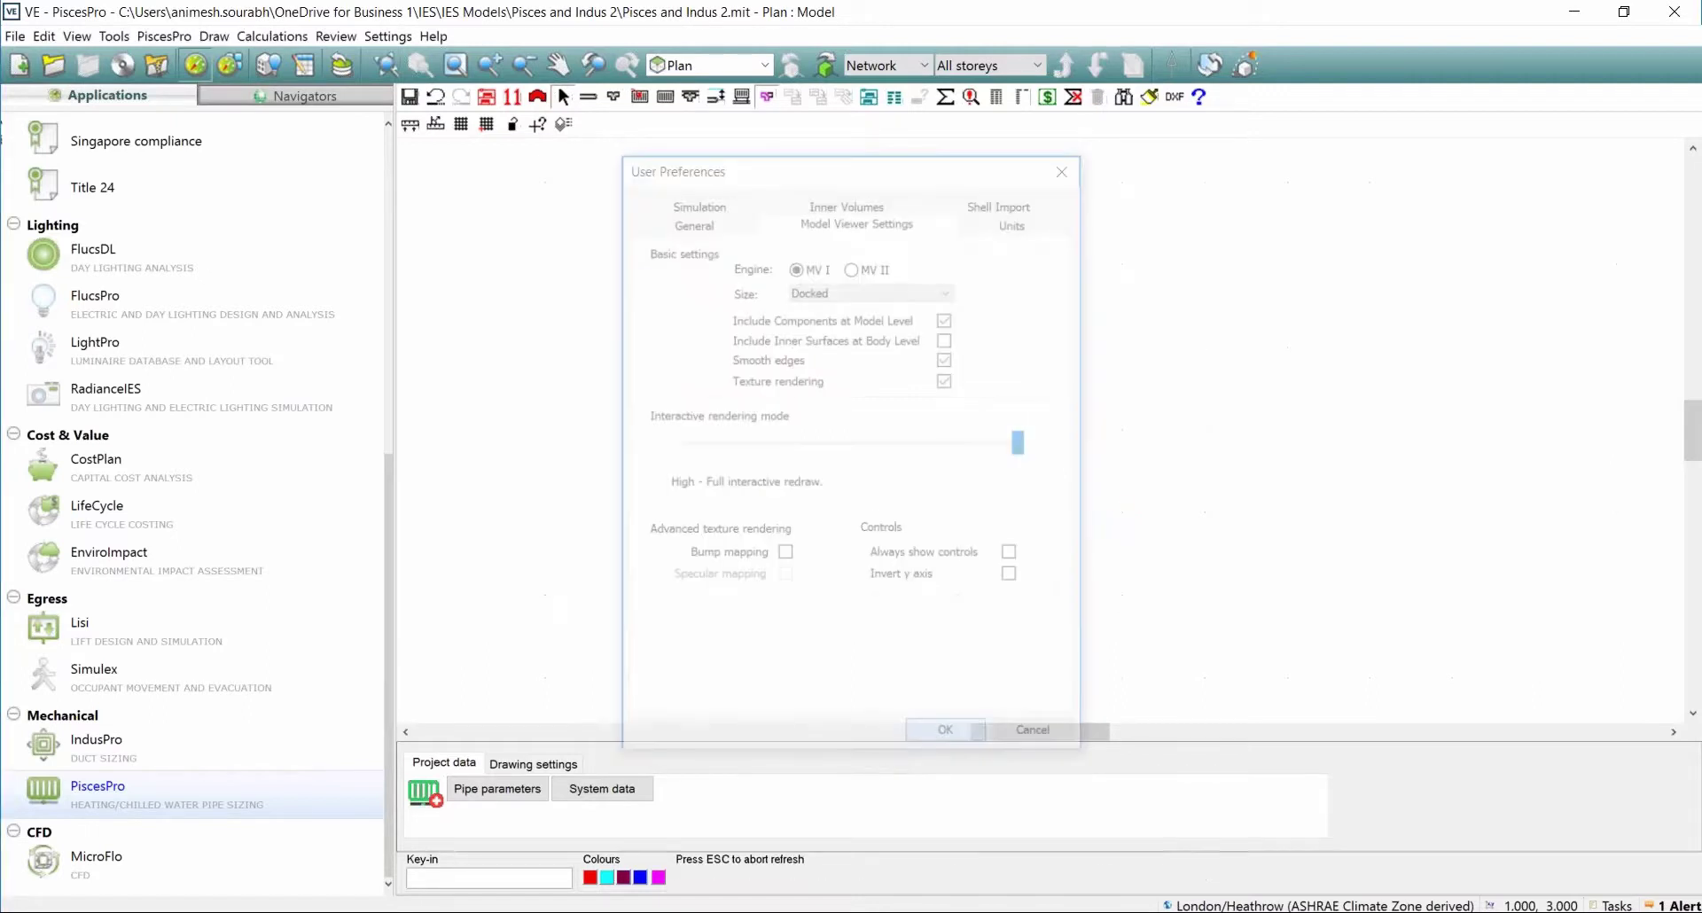
# Show the model in axonometric view and look over the drawing settings before returning to the project data.
pyautogui.click(765, 64)
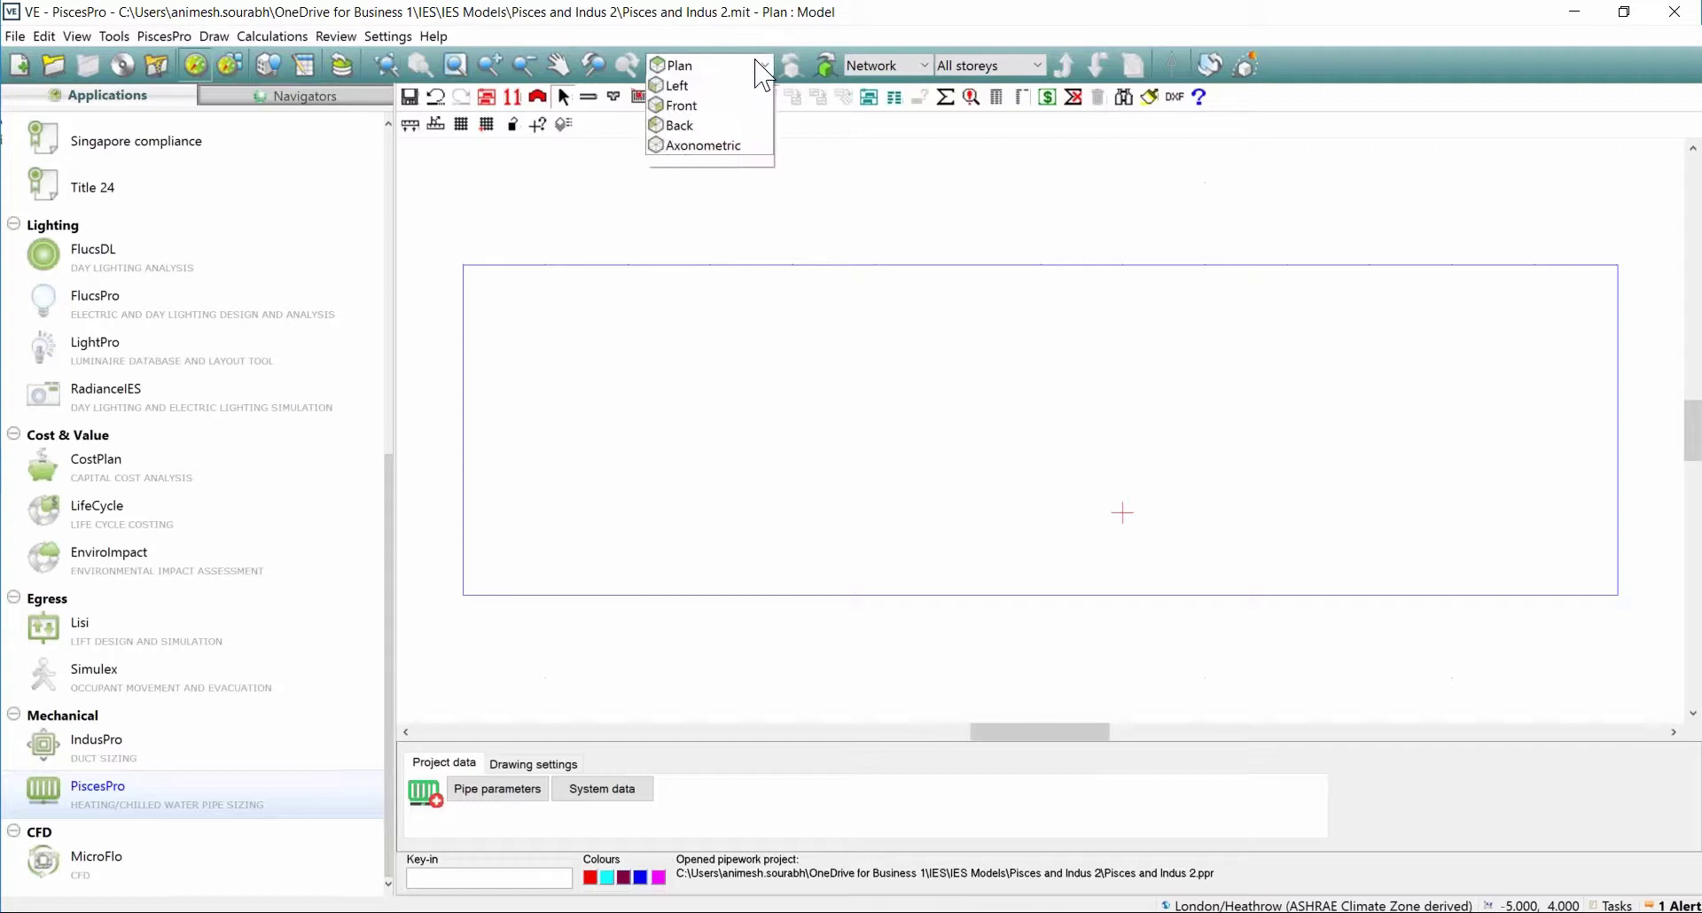
pyautogui.click(754, 186)
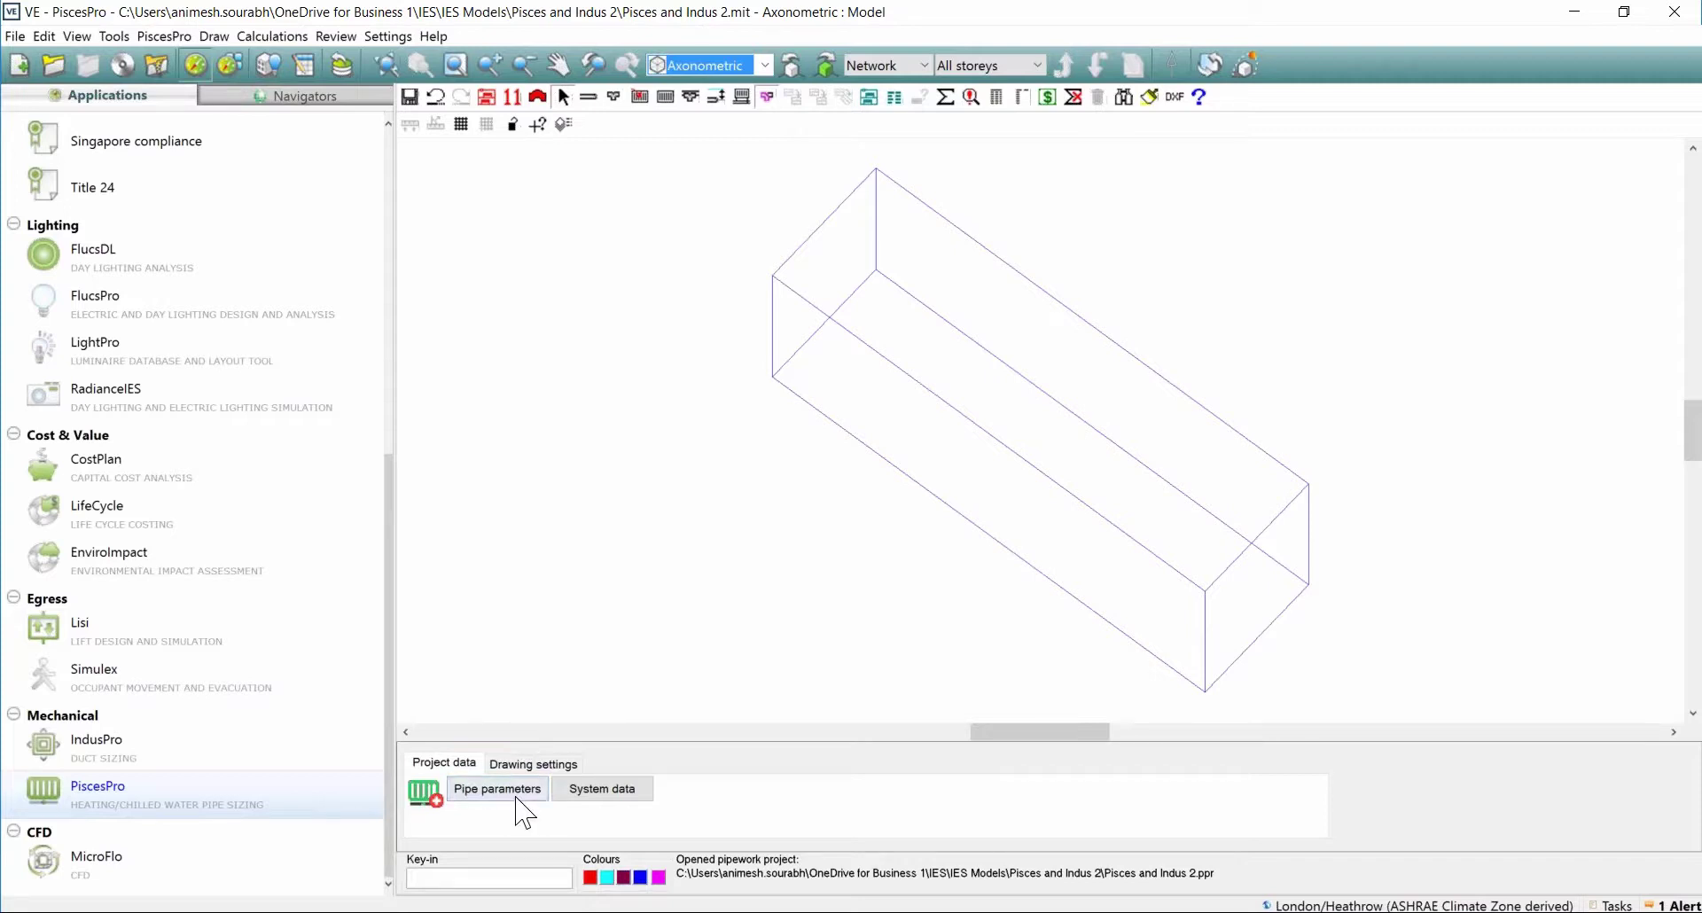
pyautogui.click(533, 764)
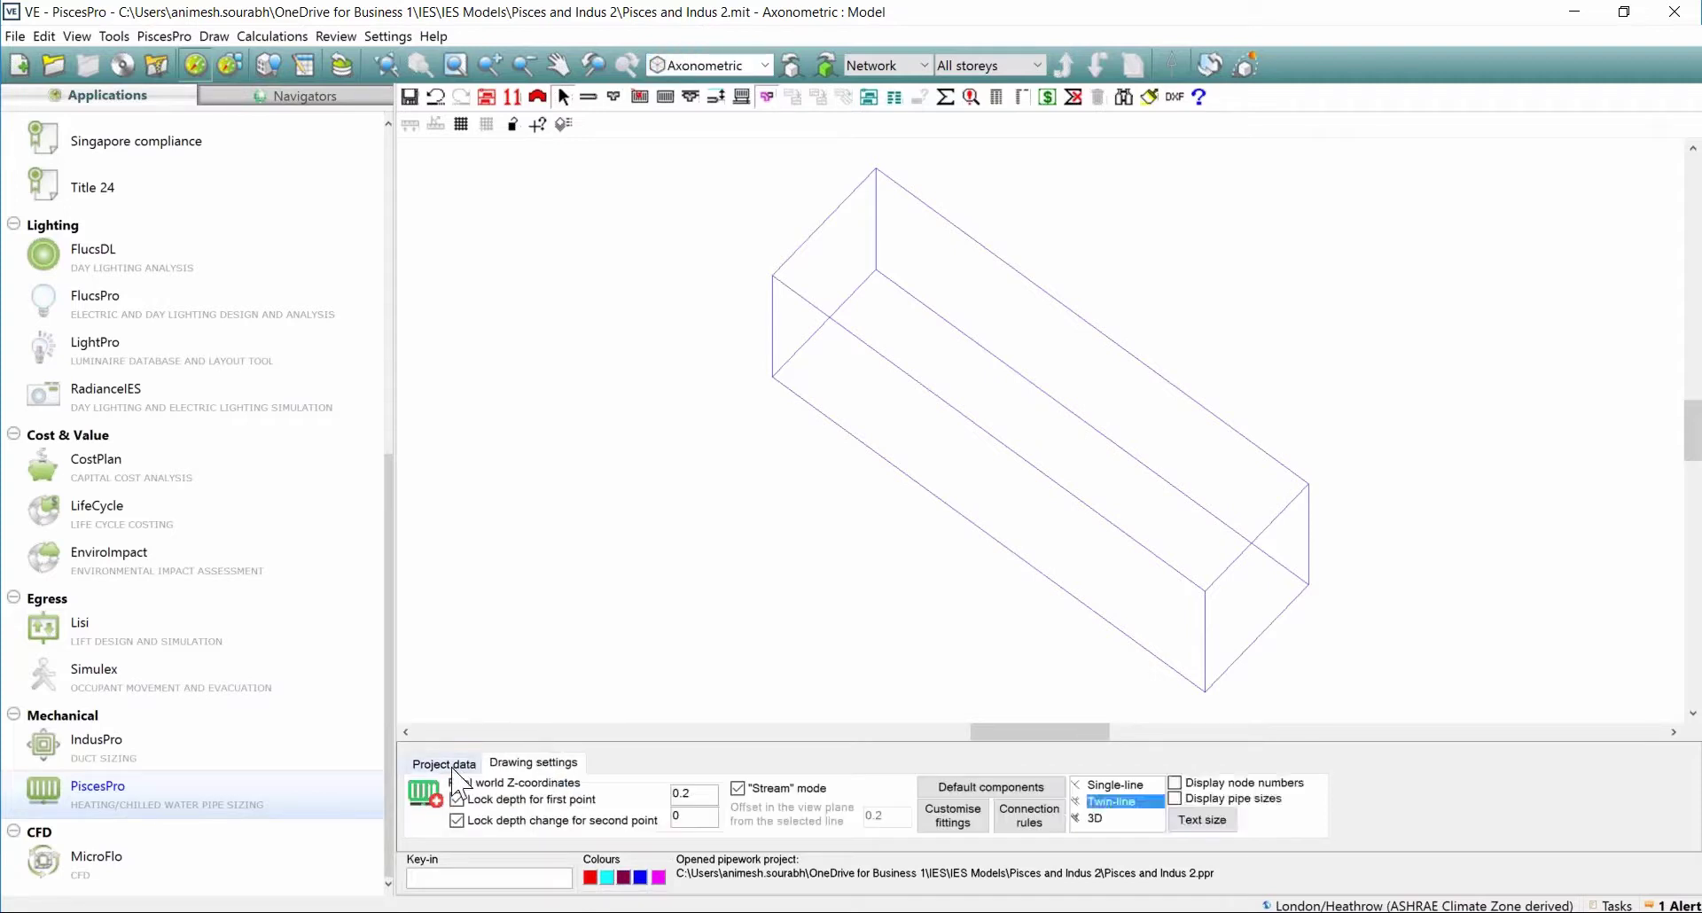
pyautogui.click(549, 768)
pyautogui.click(444, 762)
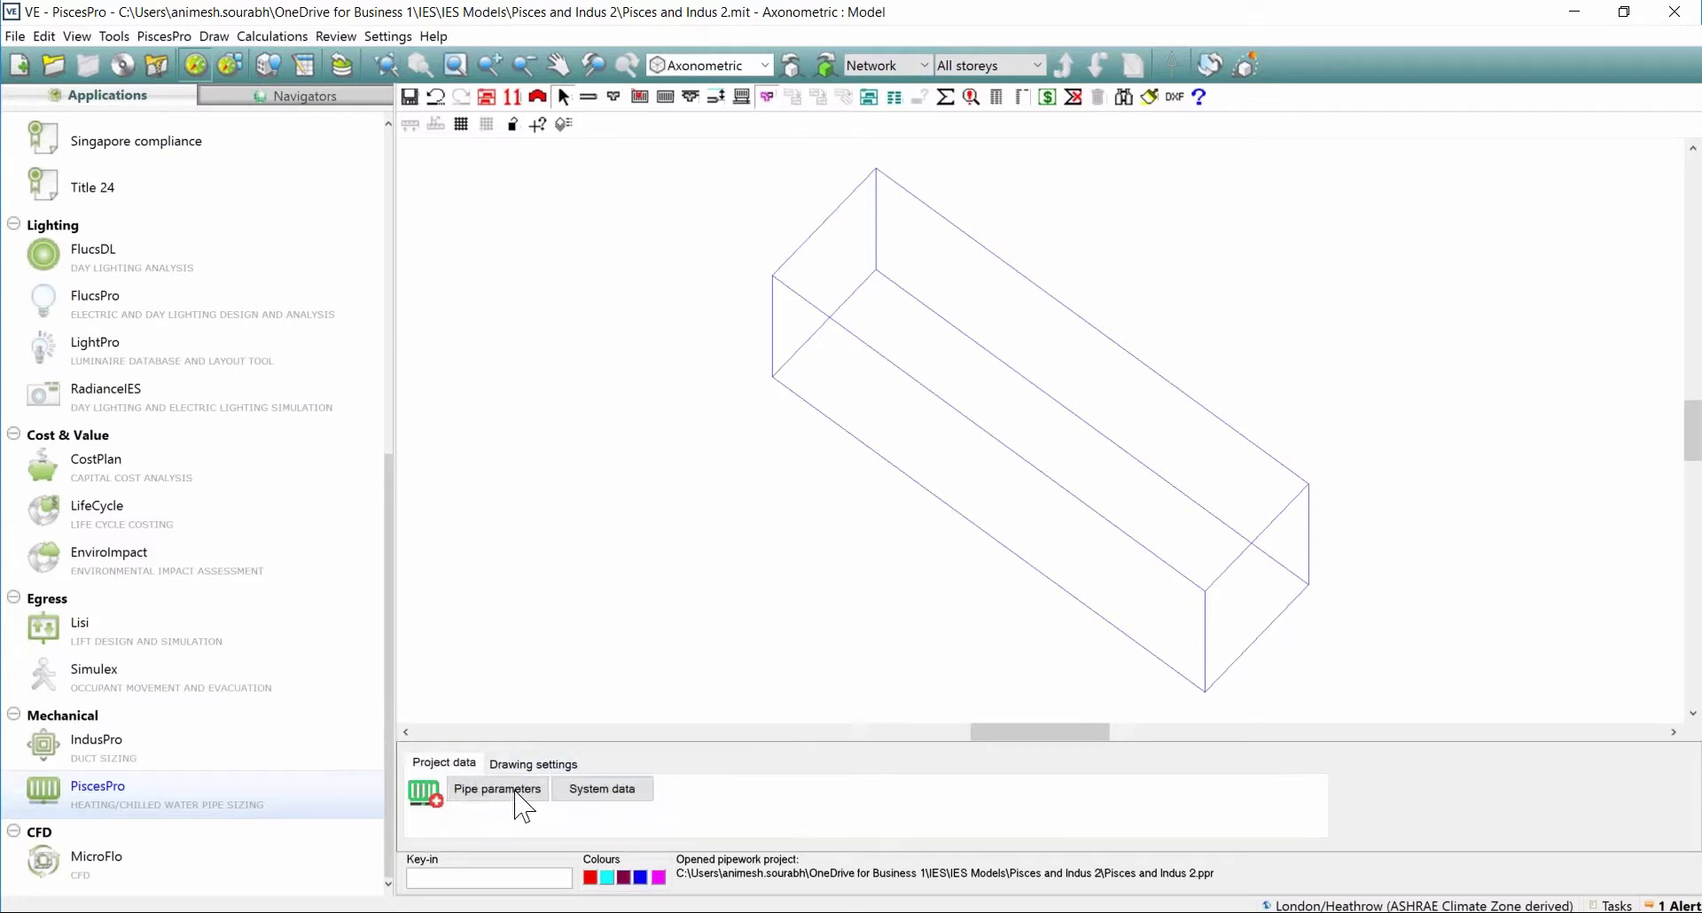
# Review the project's default pipe parameters and its system data, including pressure gradients, fluid properties and velocity limits.
pyautogui.click(515, 793)
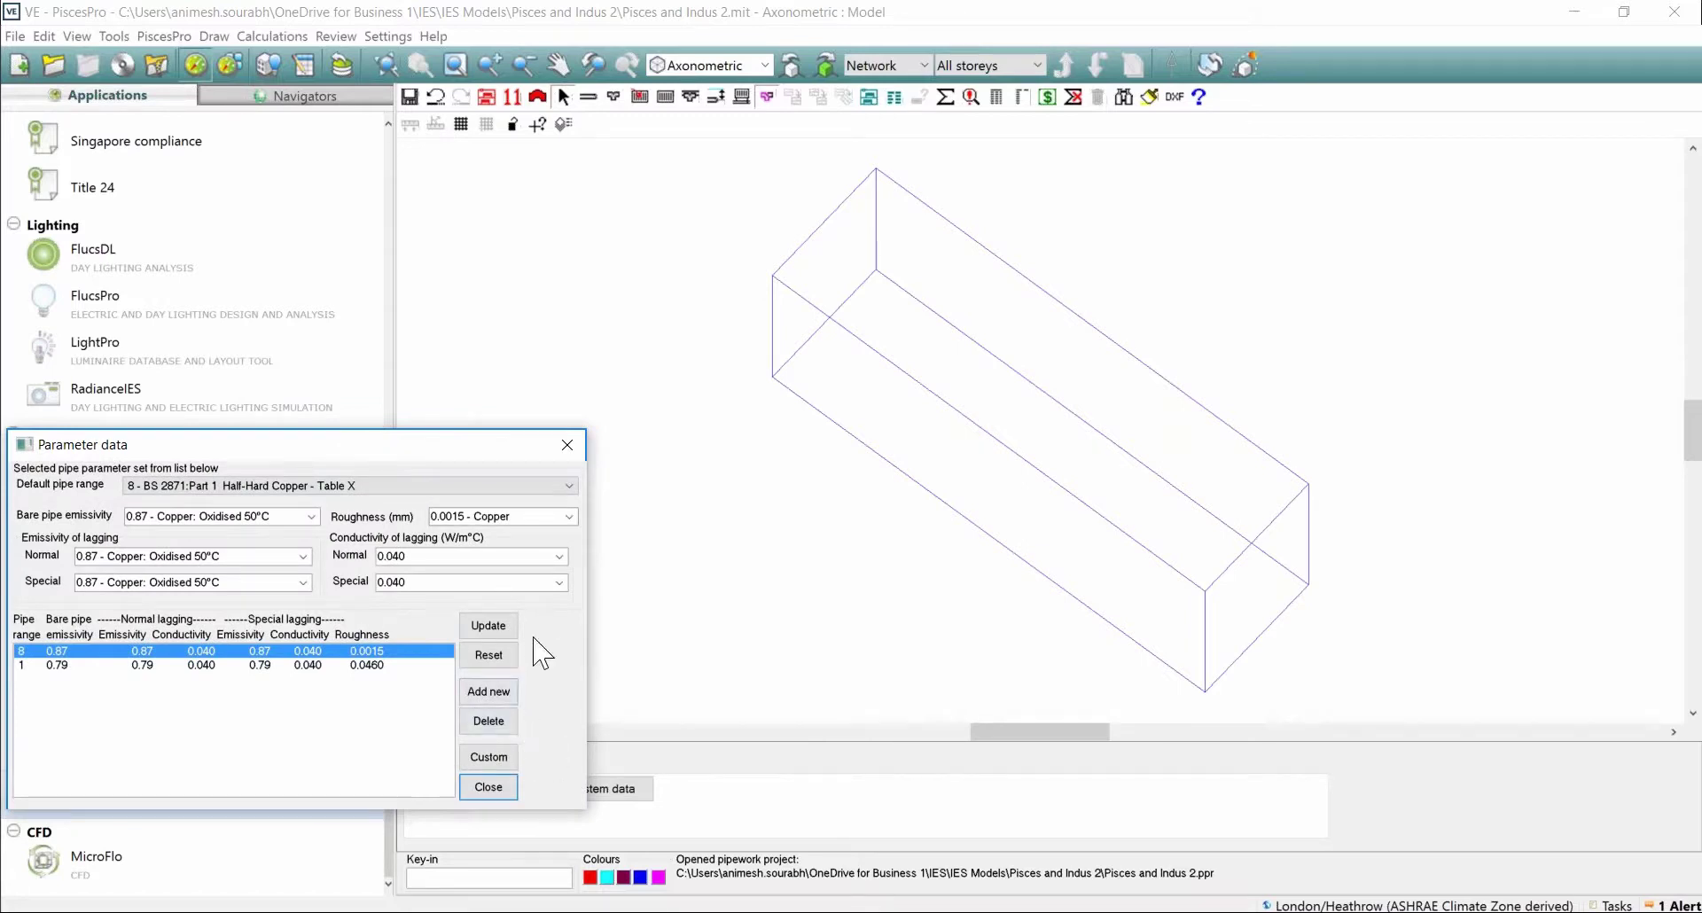
pyautogui.click(567, 445)
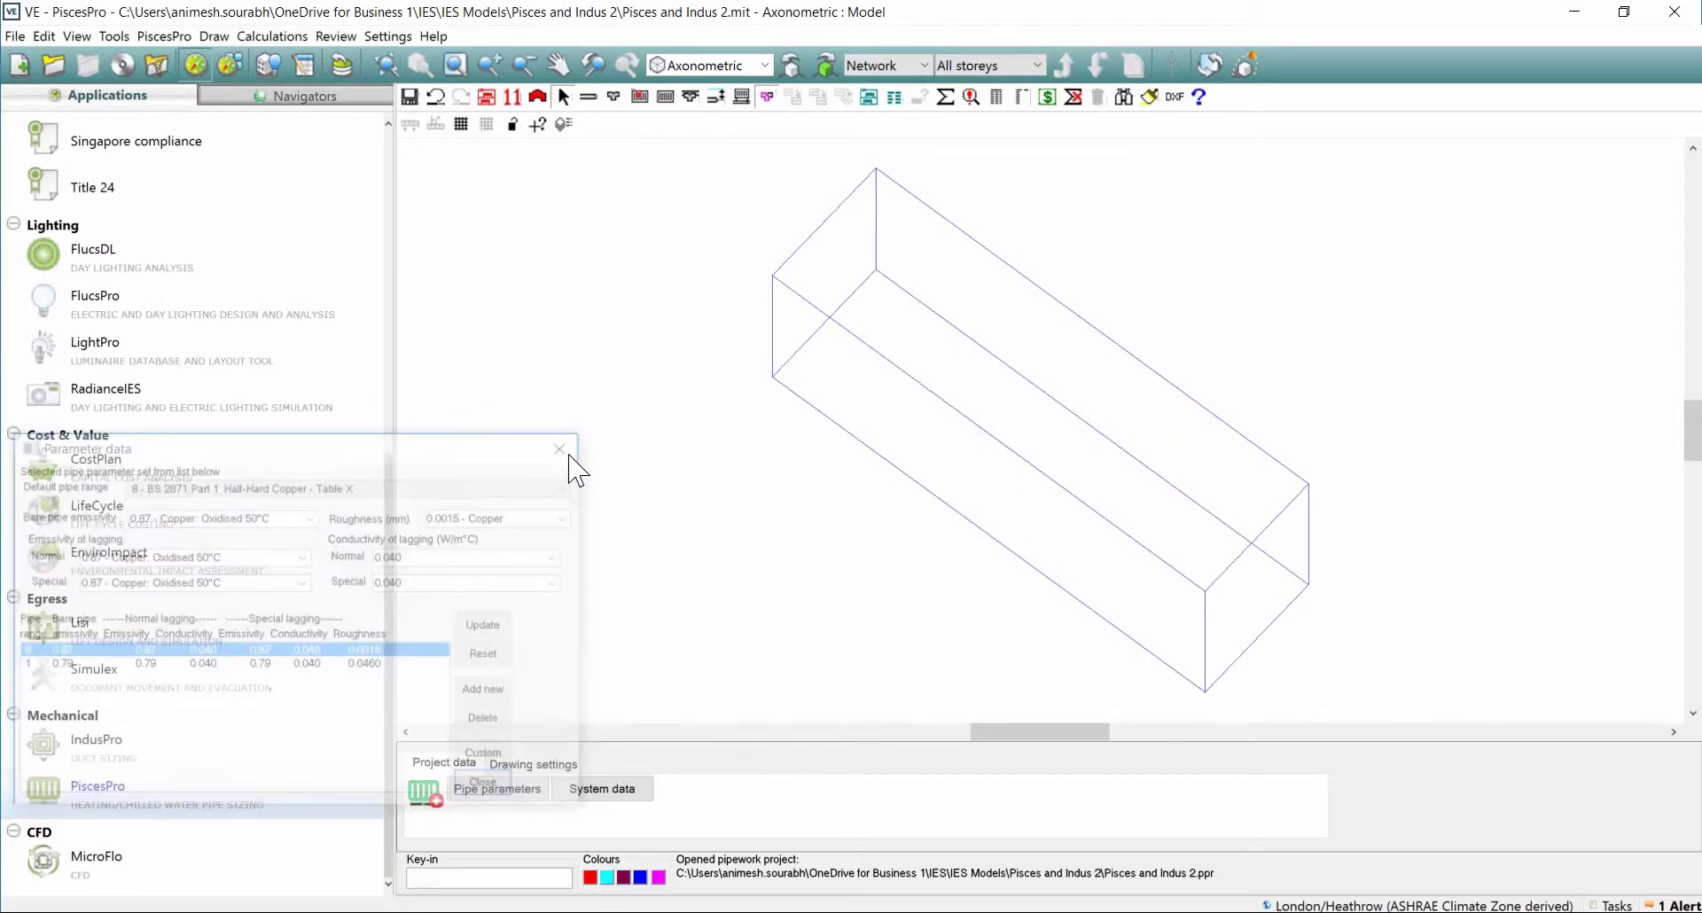
pyautogui.click(602, 790)
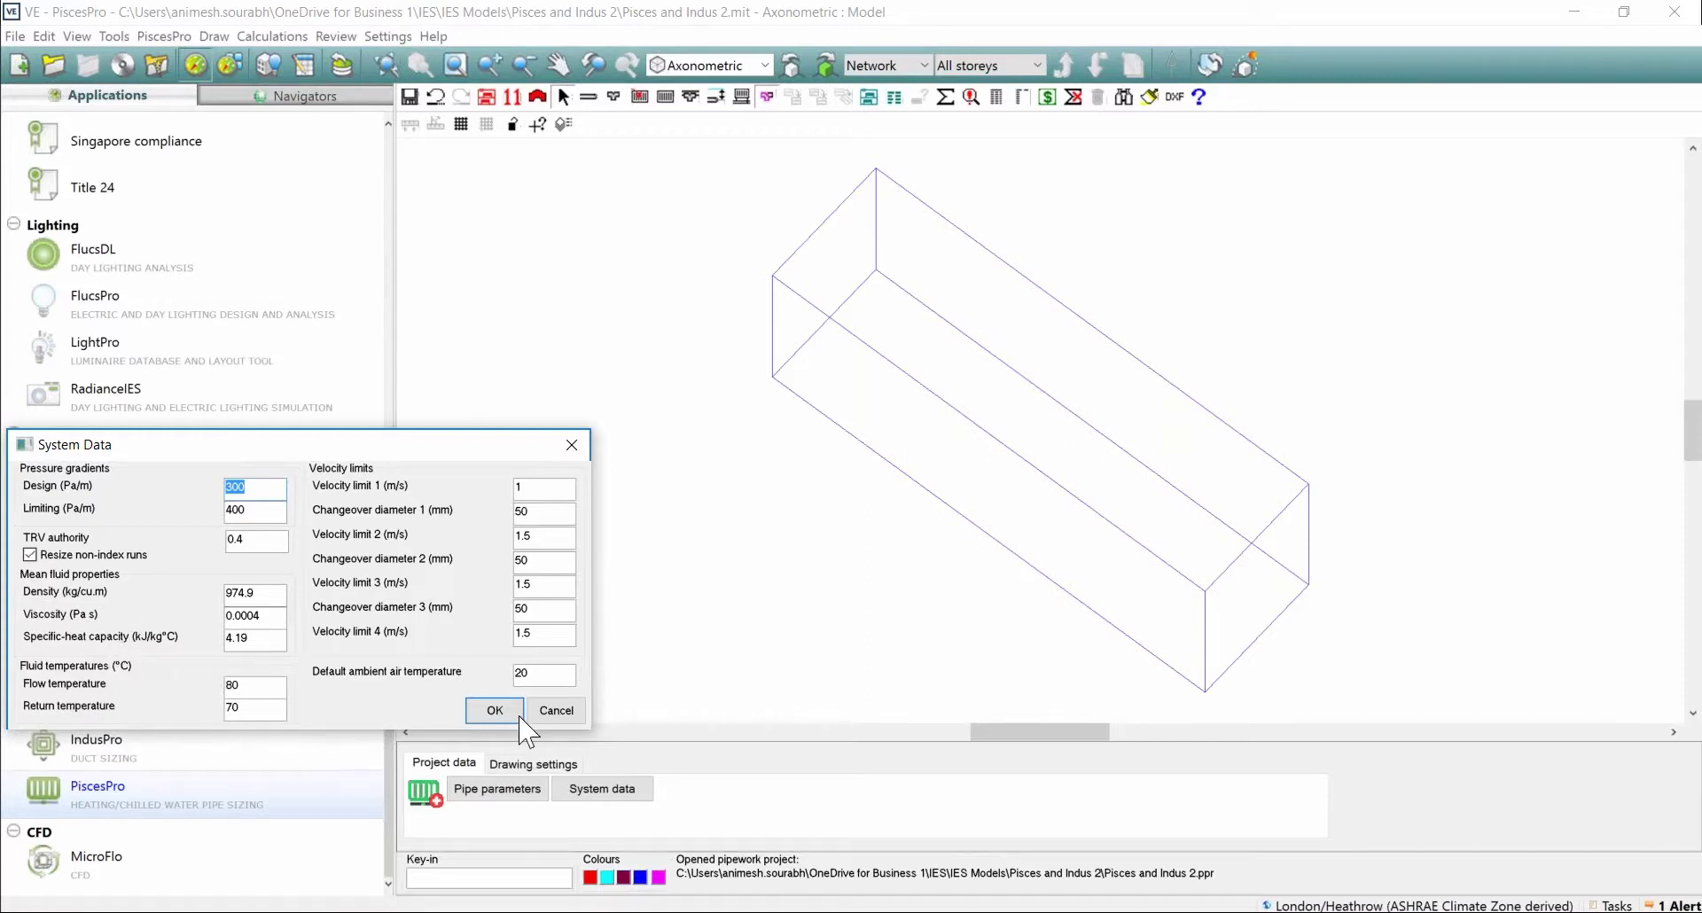
pyautogui.click(494, 709)
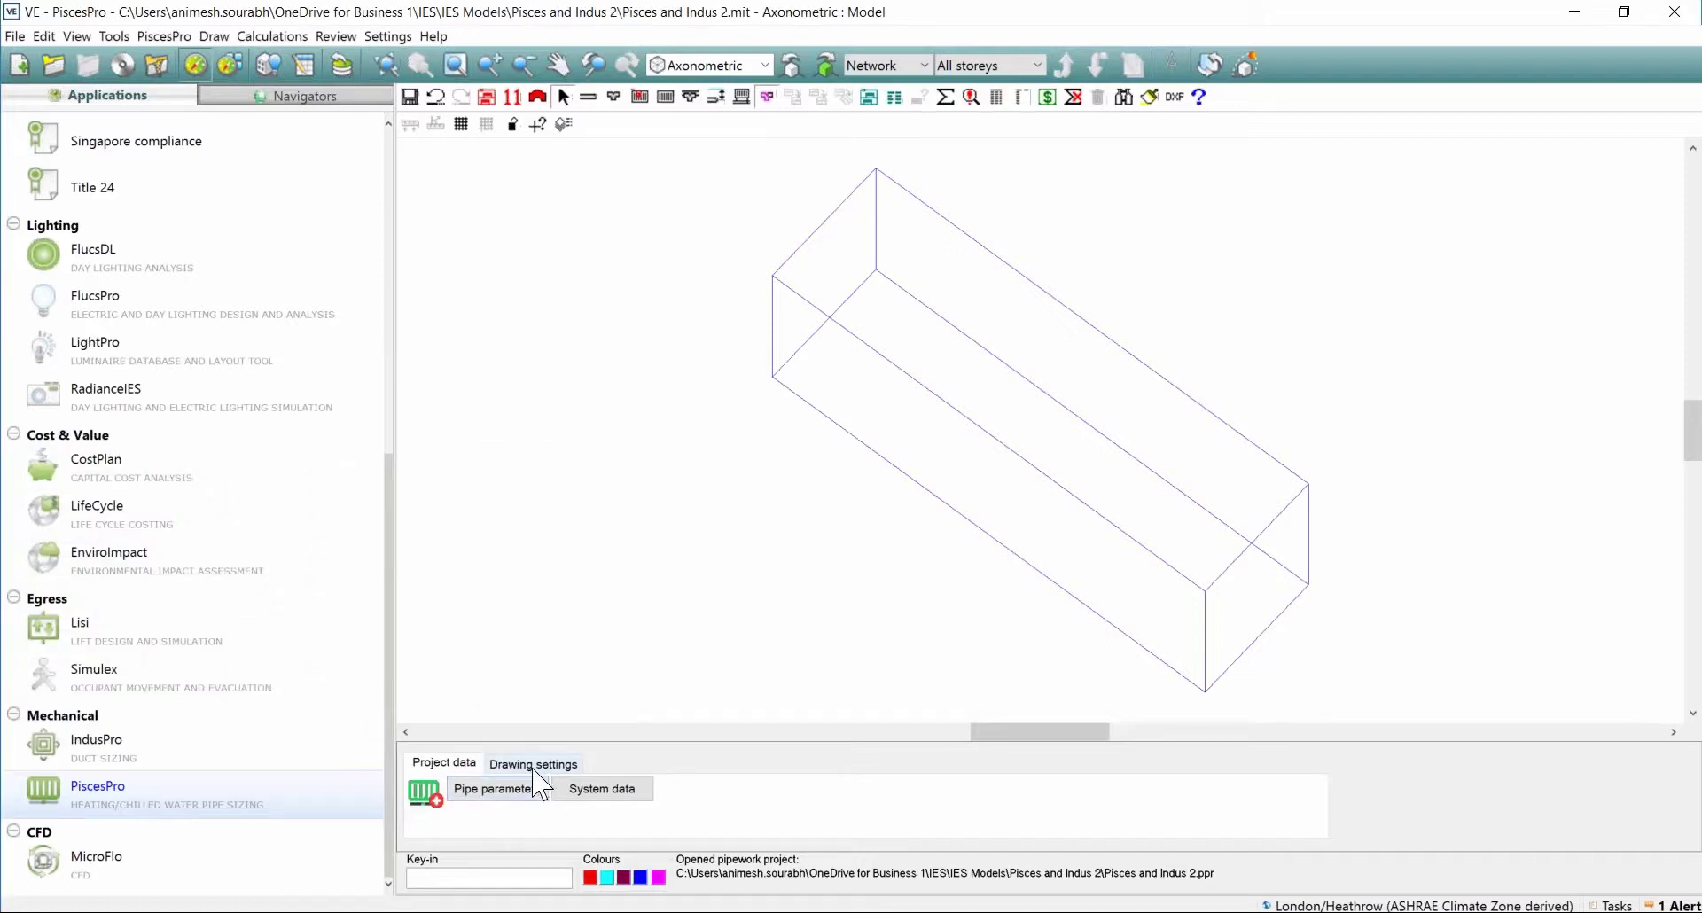
# Review the drawing settings and the default components for pipes, fittings, 2-branch and 3-branch fittings and terminals.
pyautogui.click(533, 764)
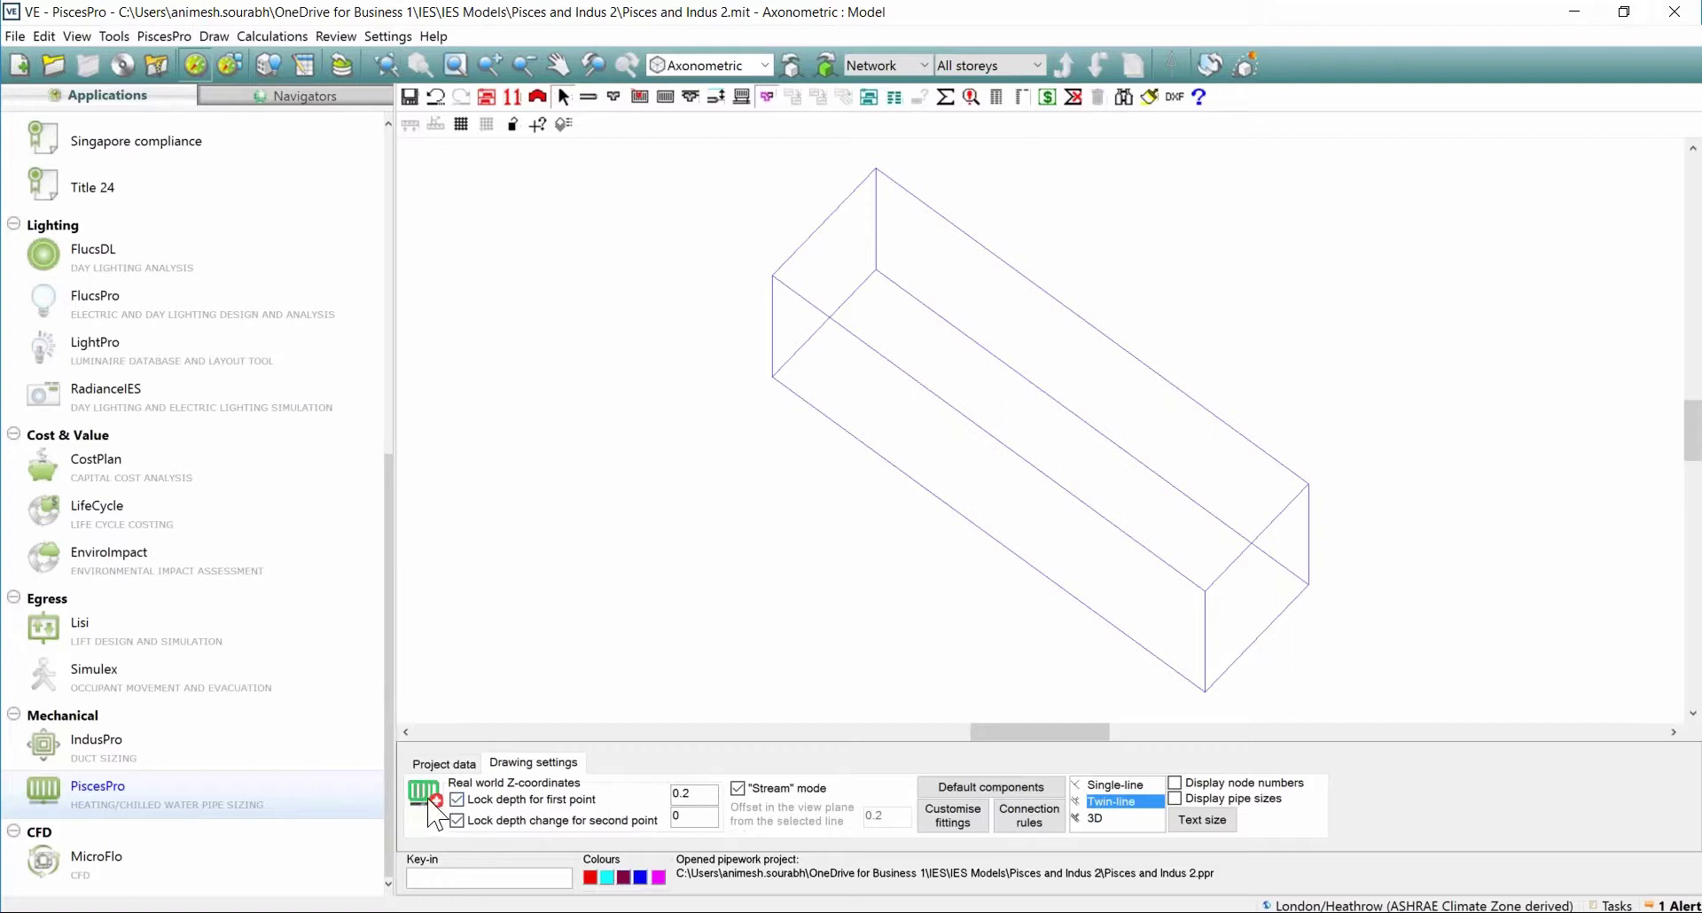
pyautogui.click(990, 787)
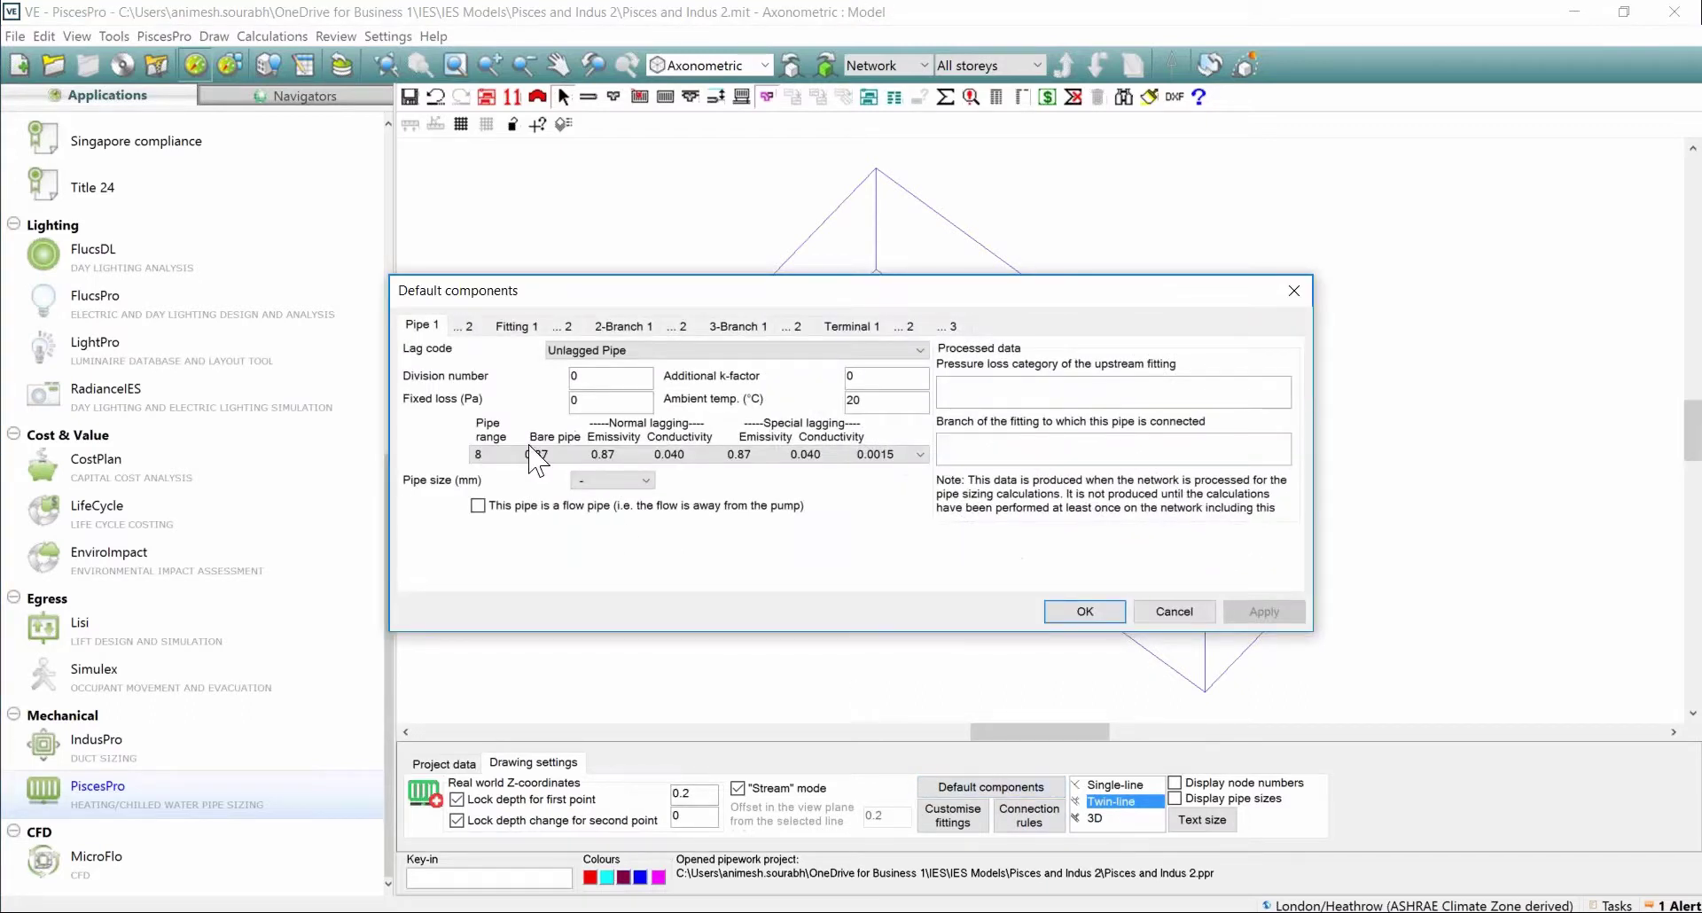
pyautogui.click(463, 327)
pyautogui.click(519, 326)
pyautogui.click(562, 326)
pyautogui.click(618, 341)
pyautogui.click(681, 329)
pyautogui.click(749, 332)
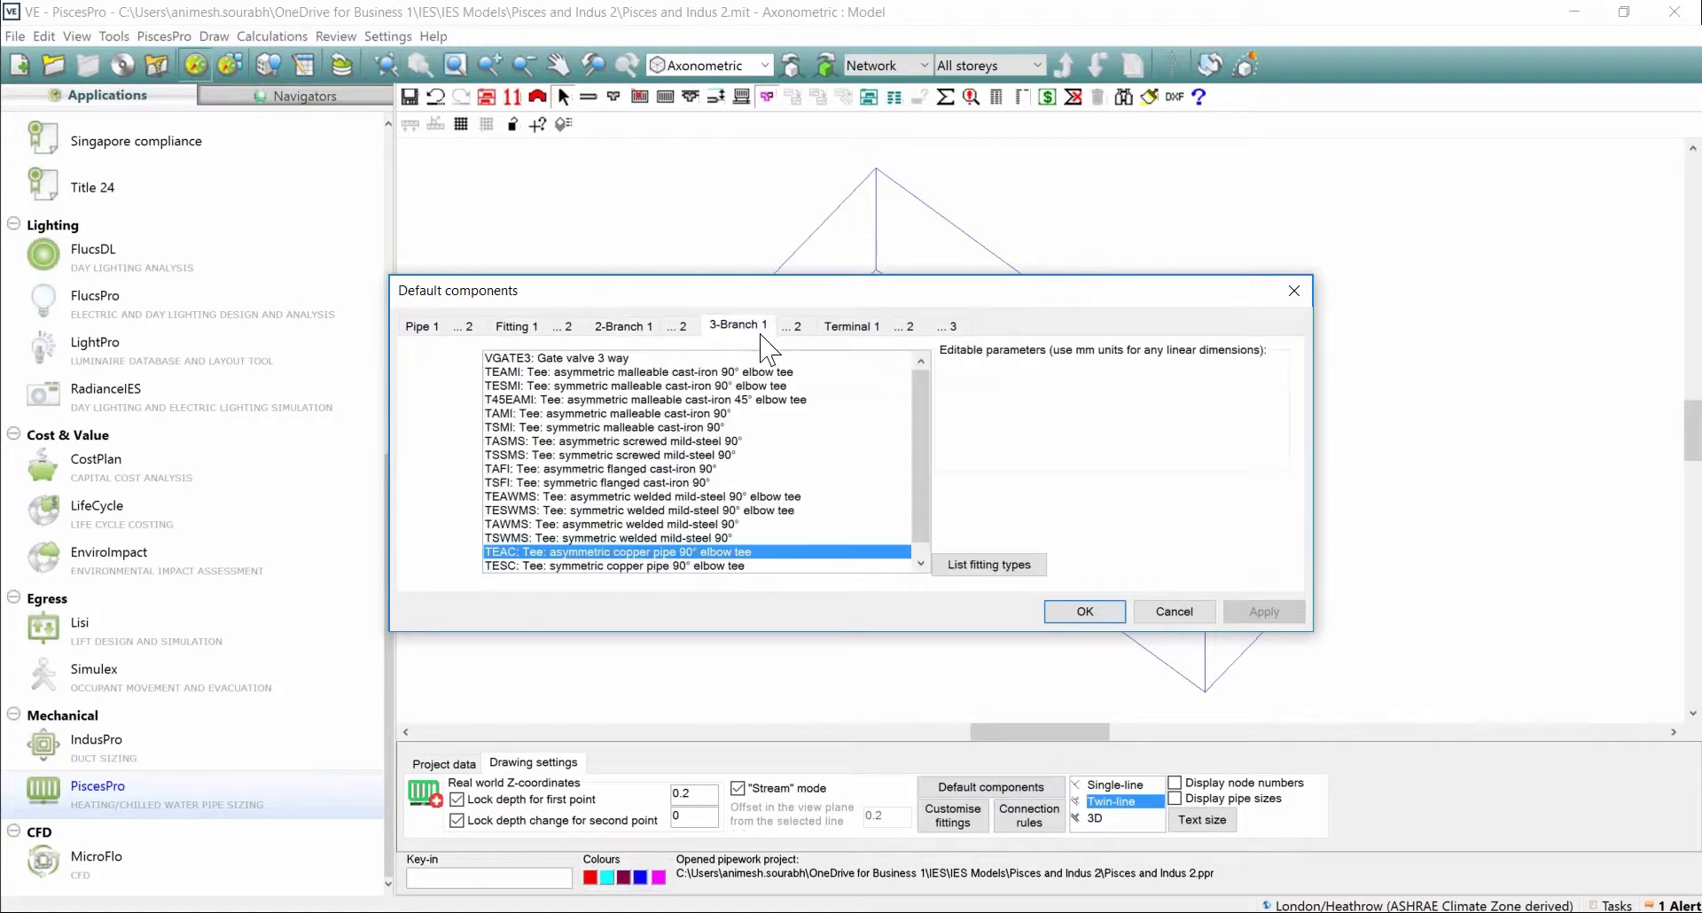
pyautogui.click(795, 330)
pyautogui.click(851, 328)
pyautogui.click(420, 328)
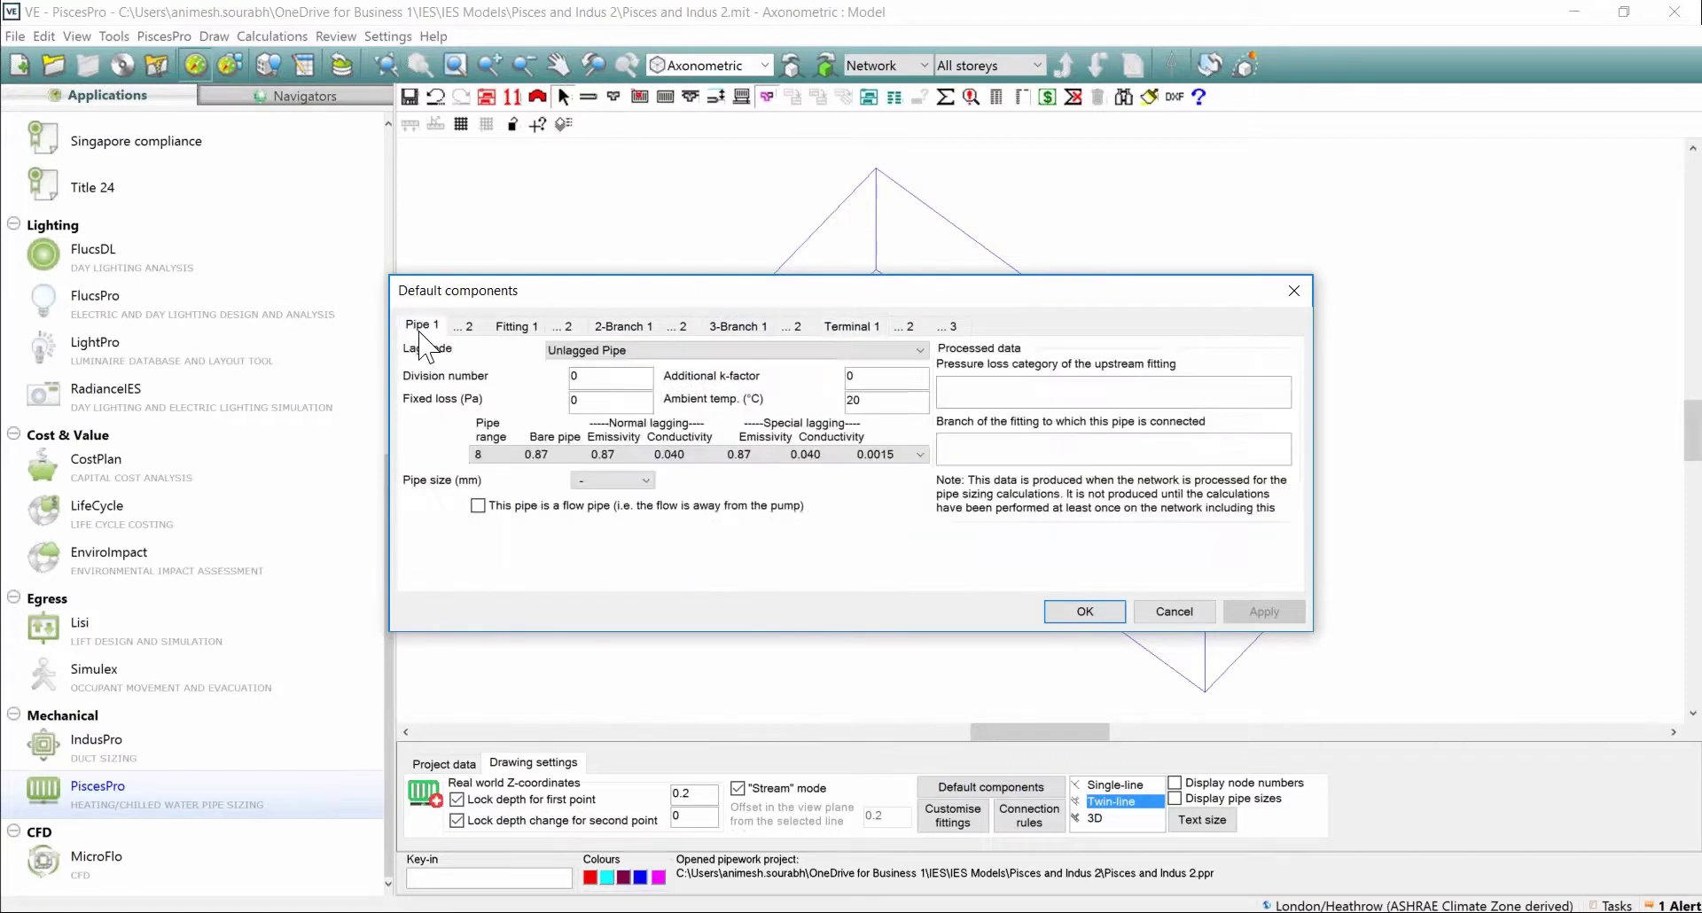
pyautogui.click(1088, 611)
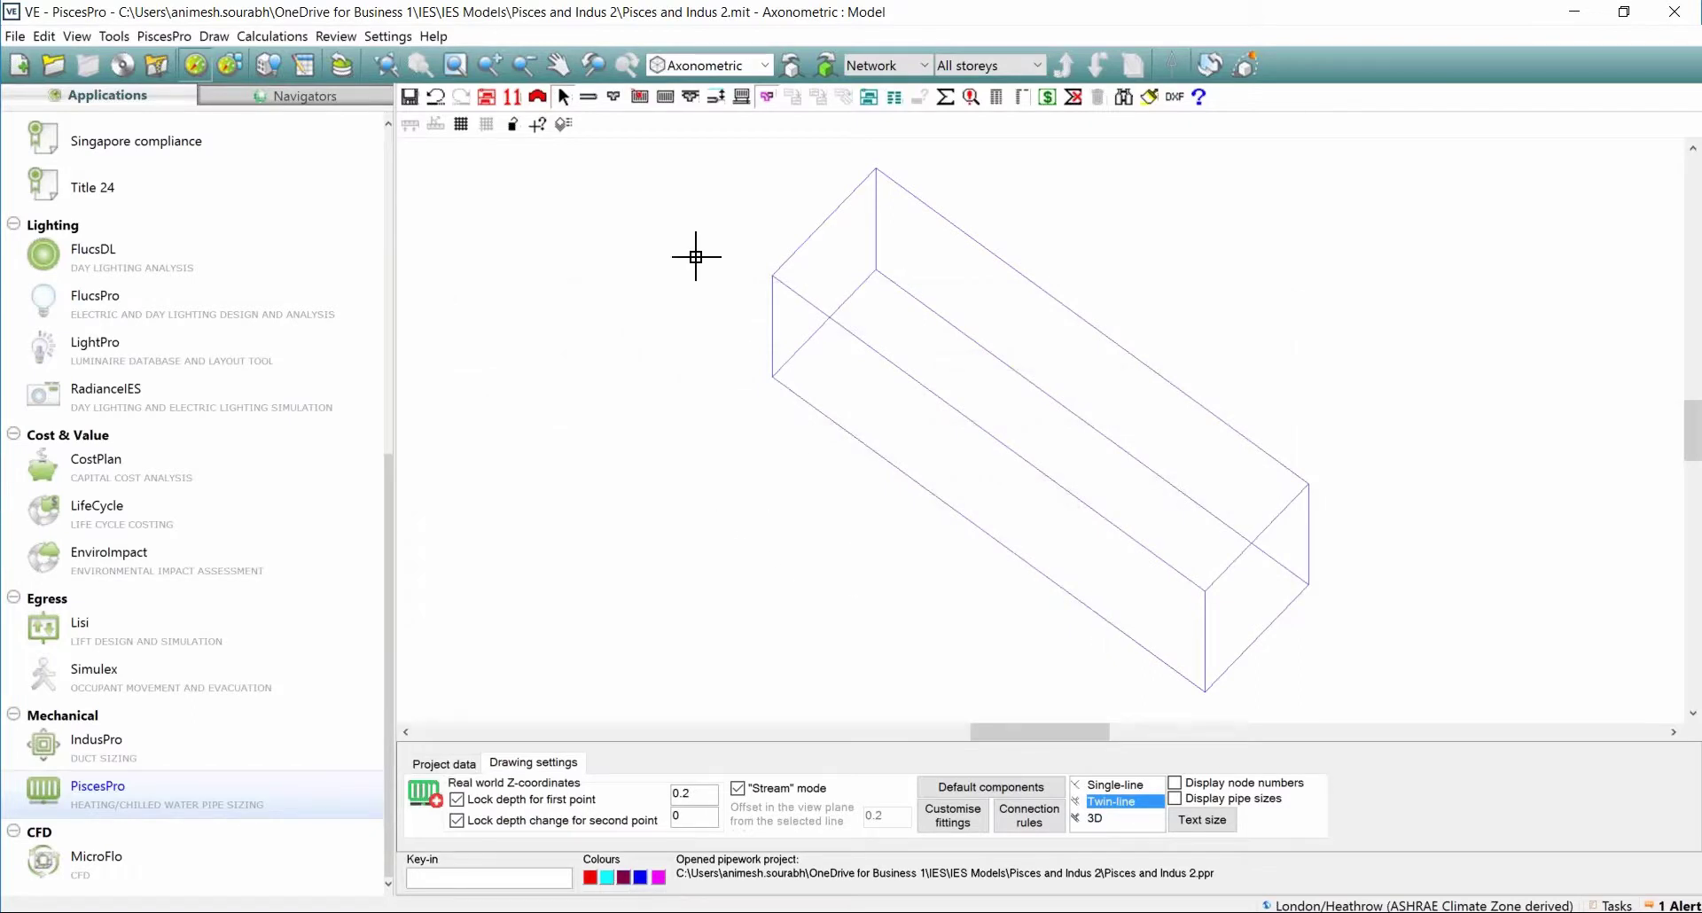
# Compare the plan and axonometric views of the model, finishing in the plan view.
pyautogui.click(727, 66)
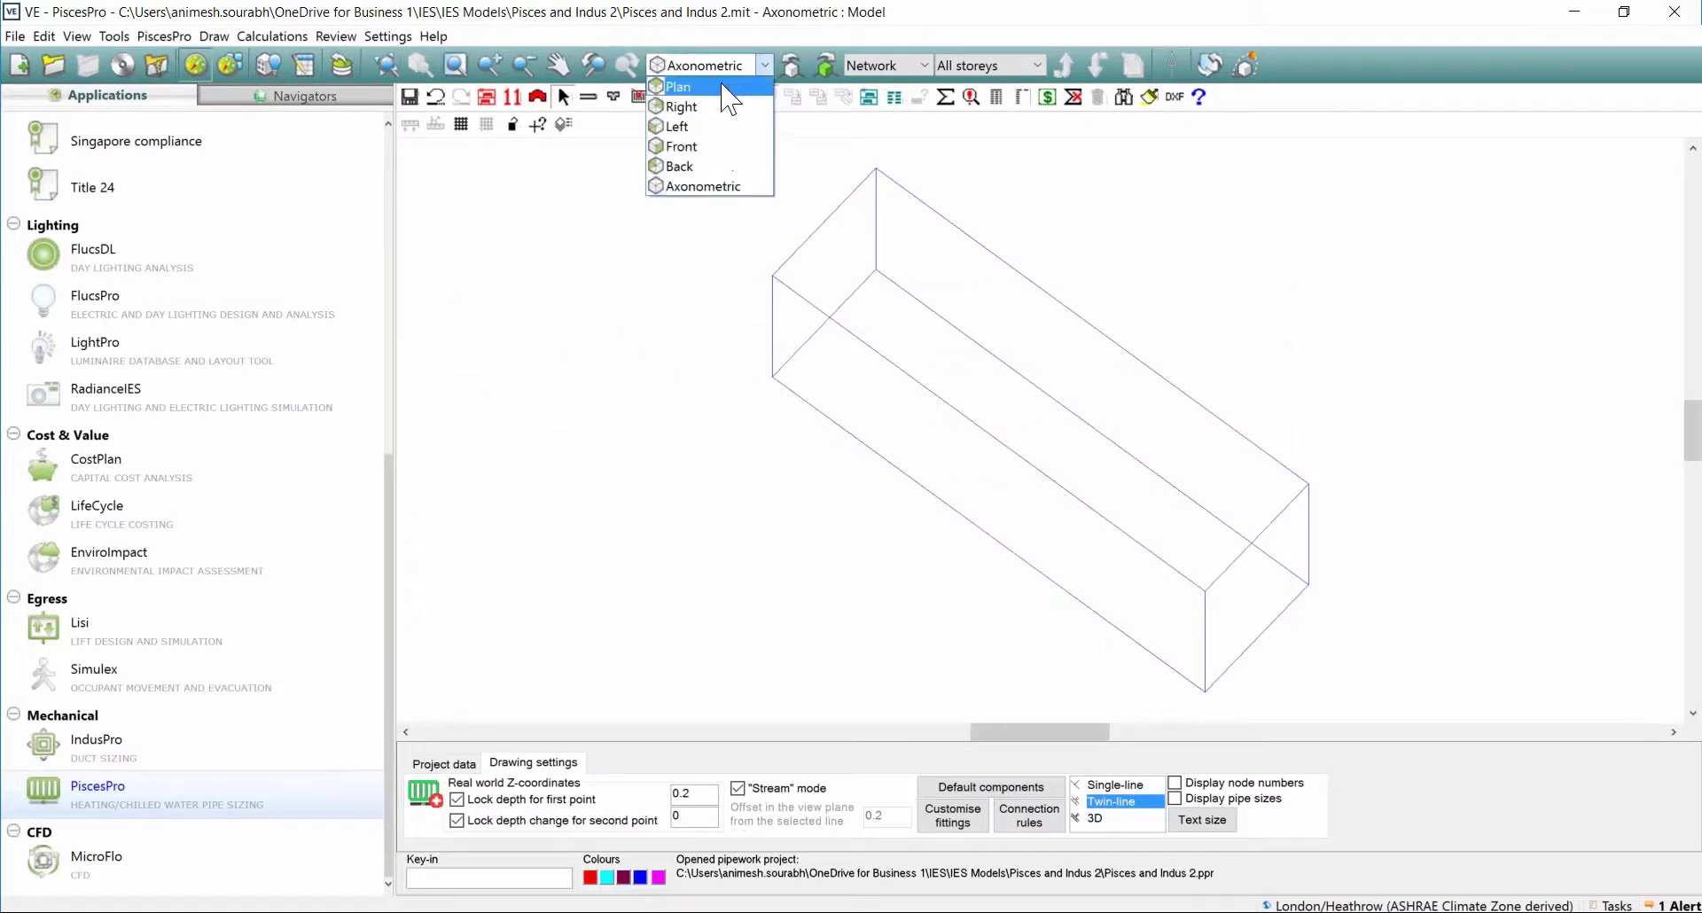
pyautogui.click(721, 85)
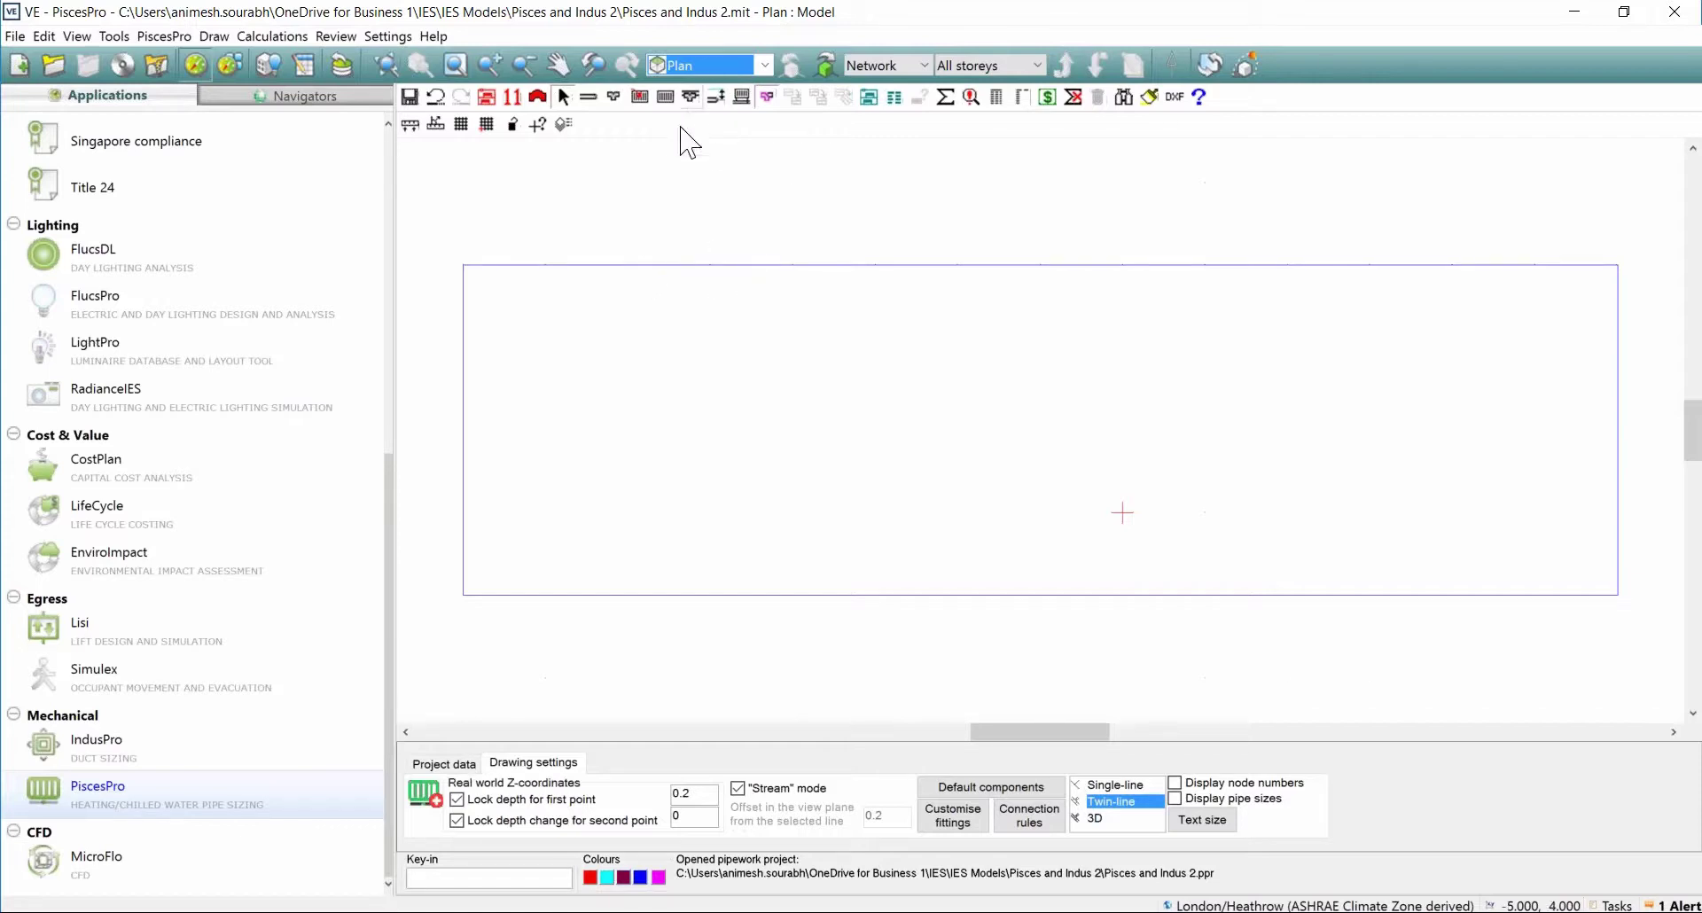
pyautogui.click(767, 70)
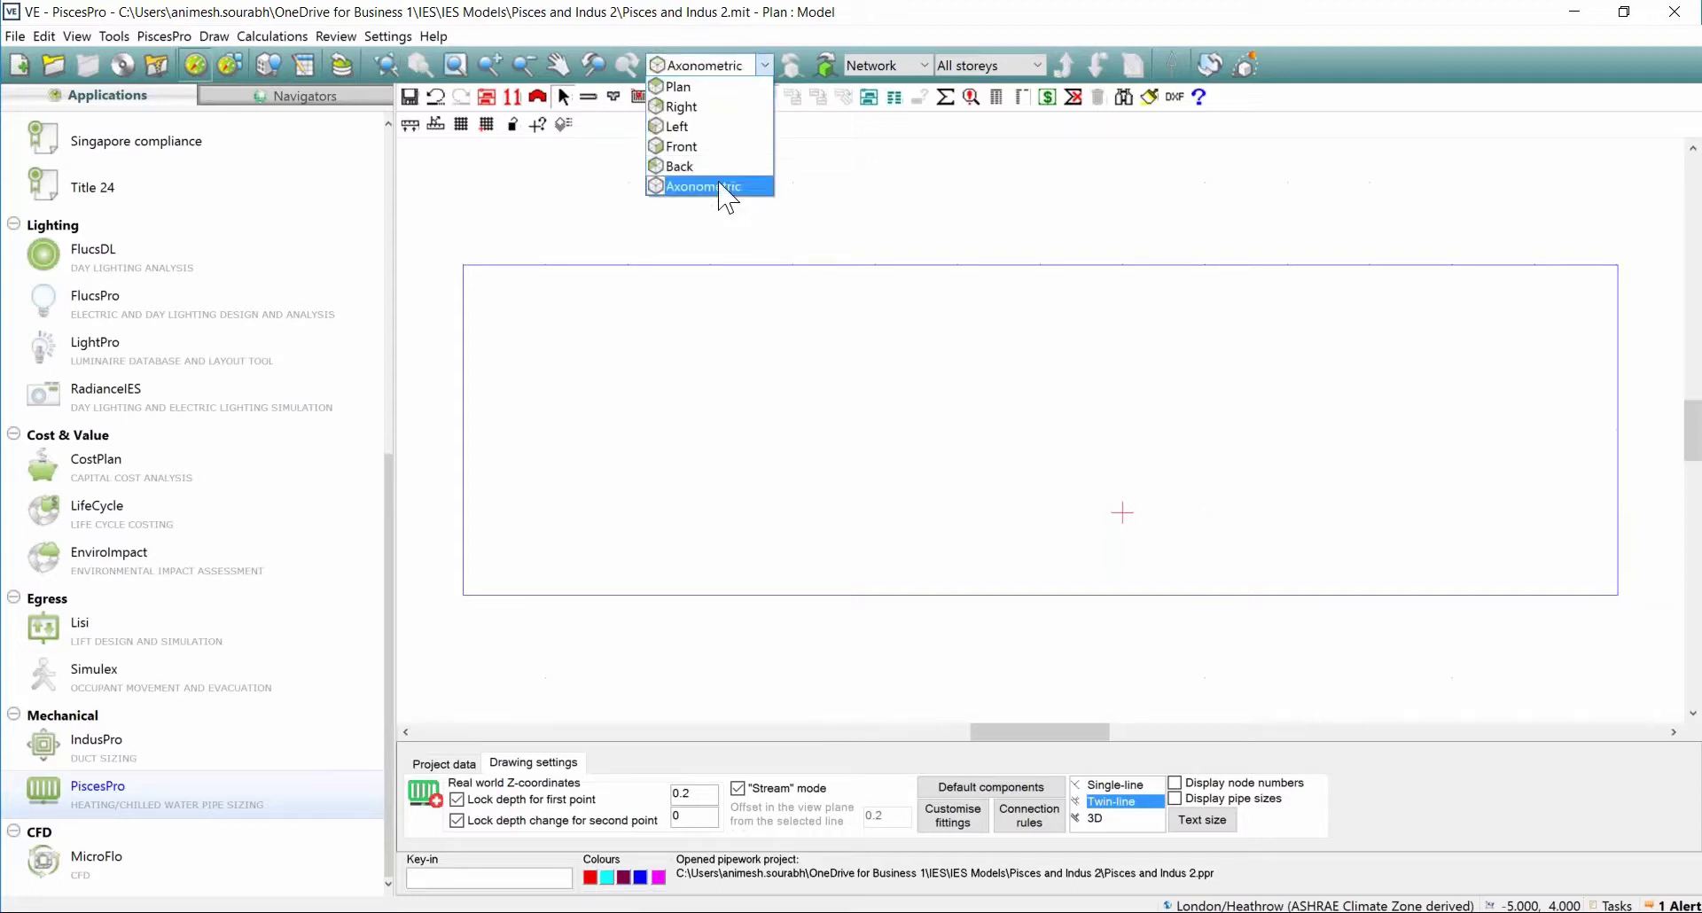
pyautogui.click(722, 187)
pyautogui.click(764, 65)
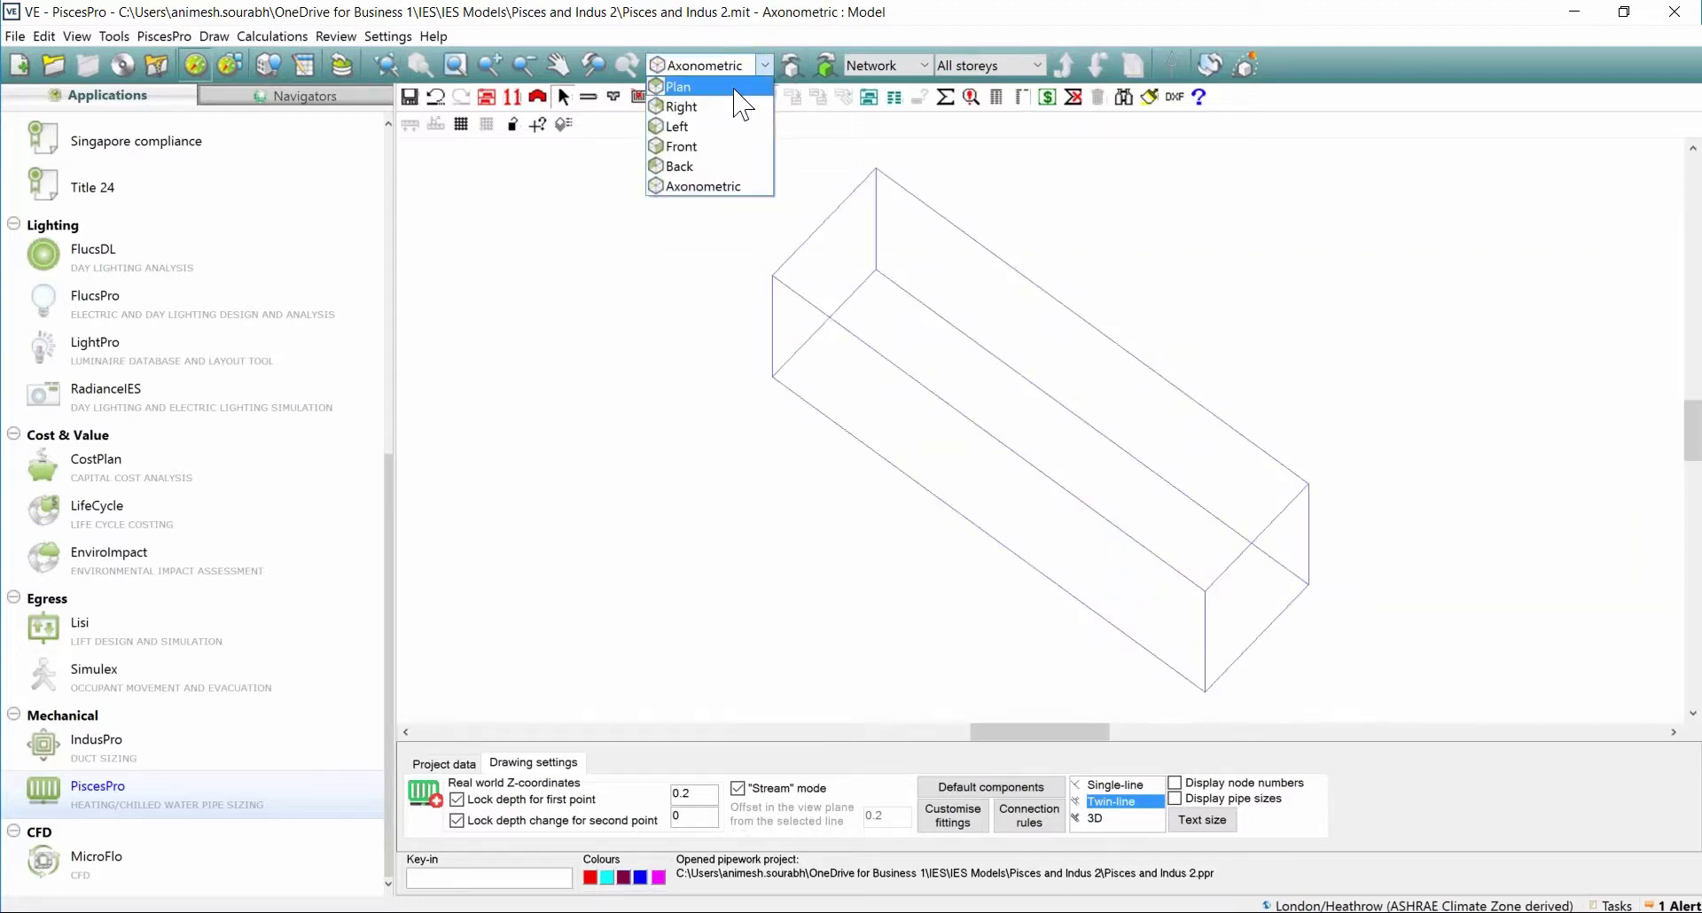
pyautogui.click(739, 93)
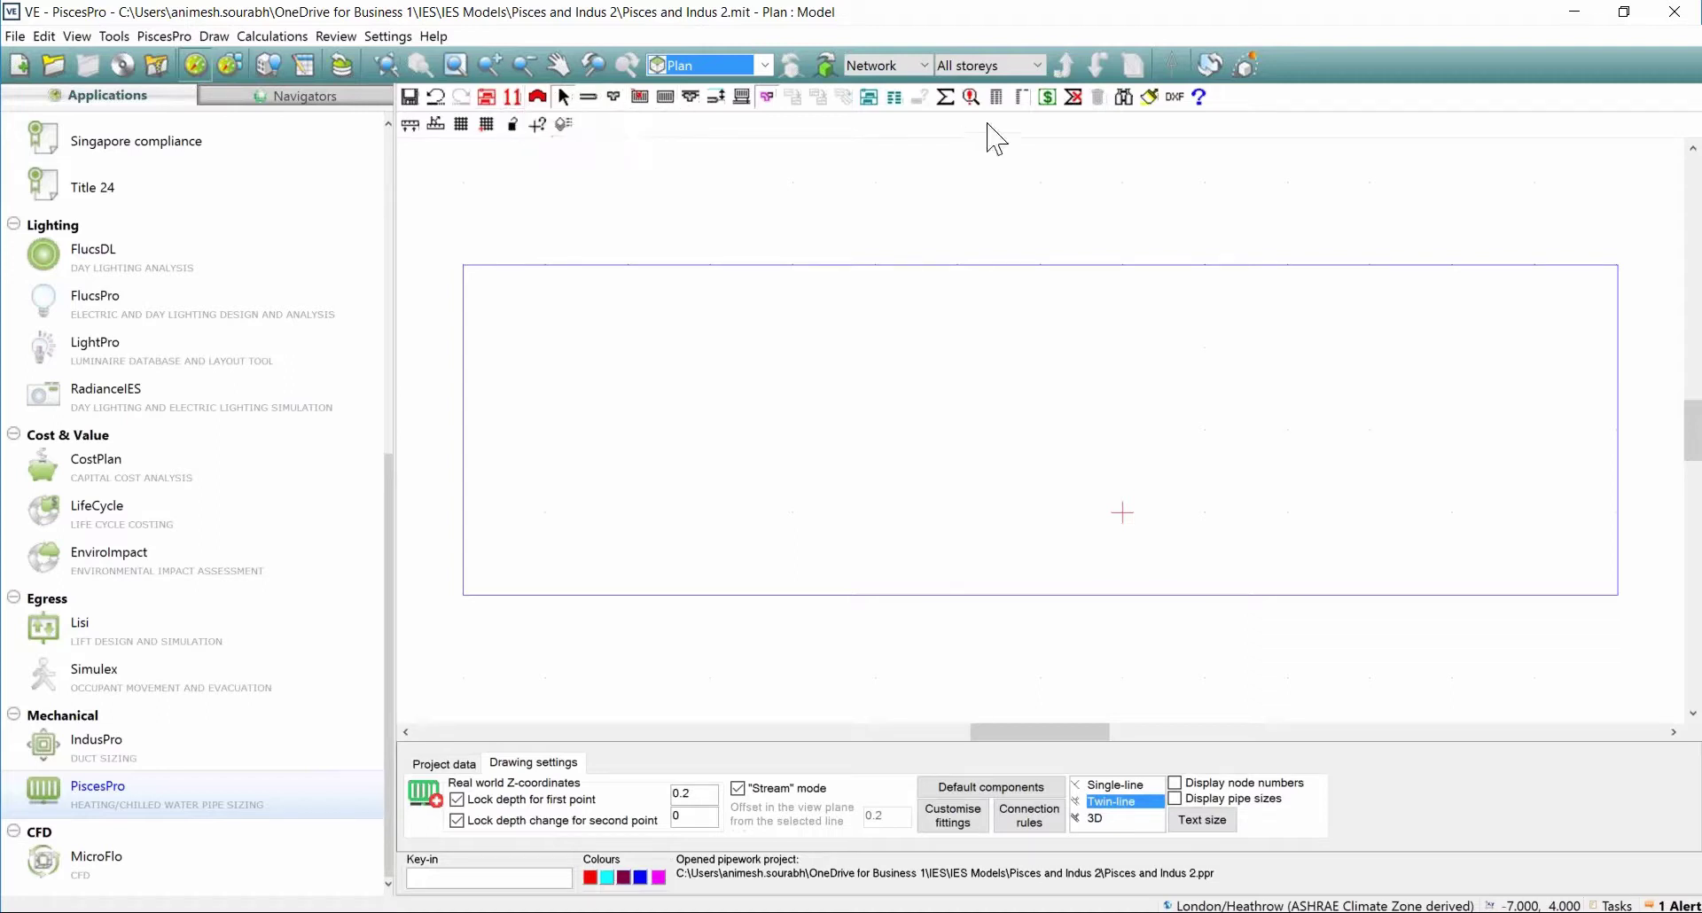
# Place two radiator terminals in the room, one on the upper wall and one on the left wall.
pyautogui.click(665, 99)
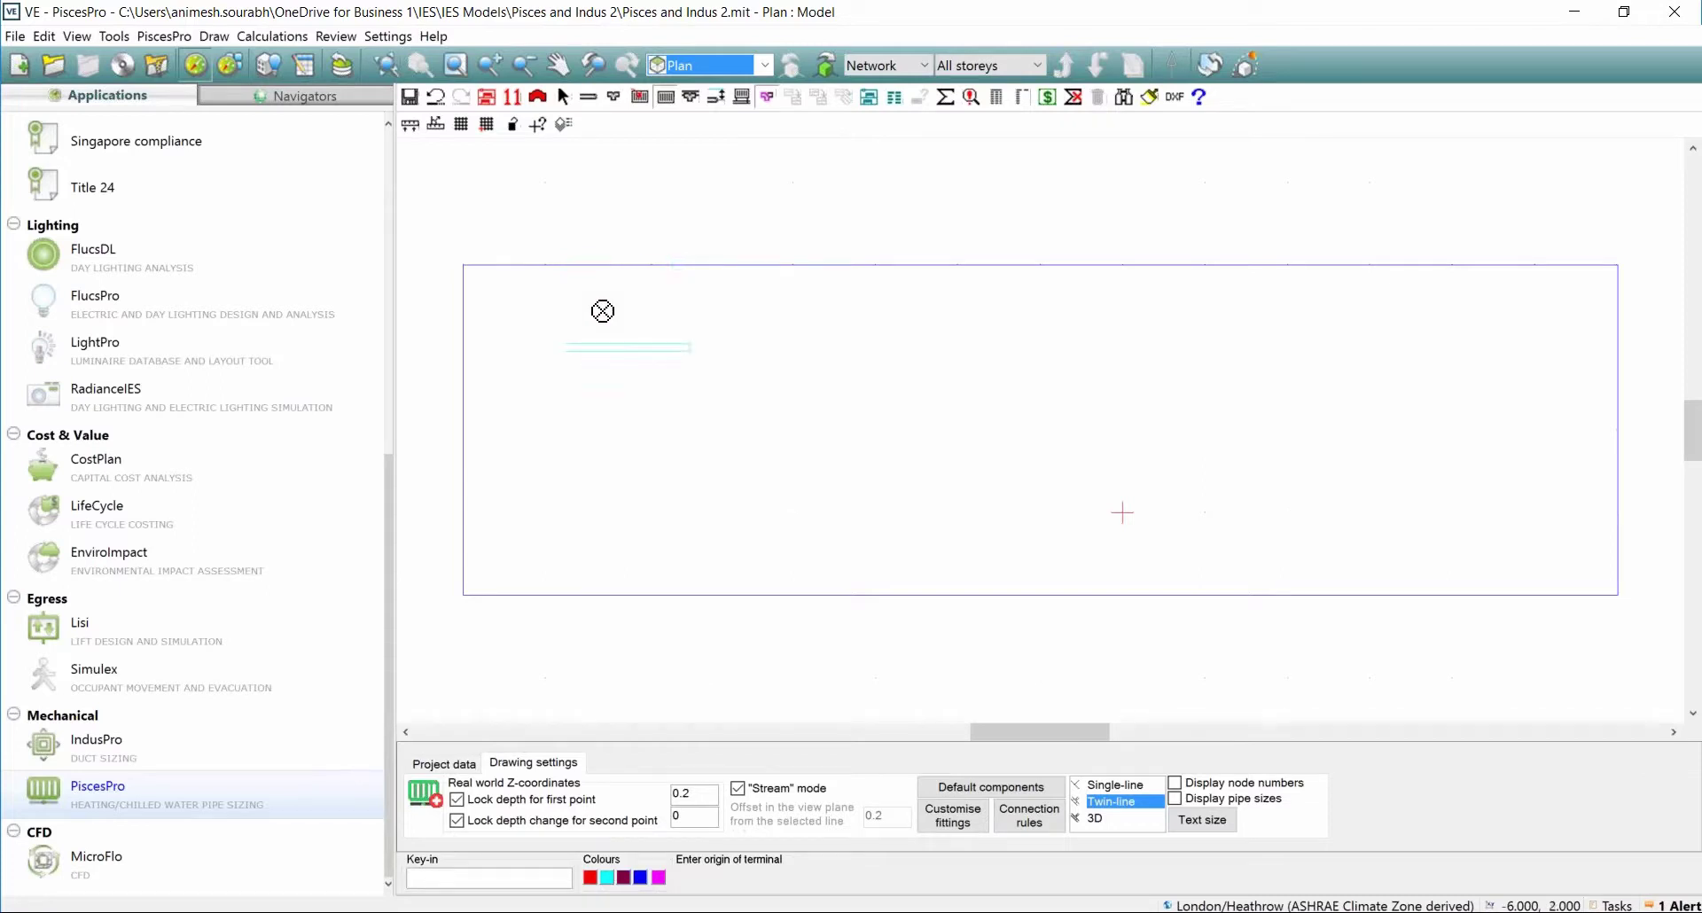
pyautogui.click(618, 274)
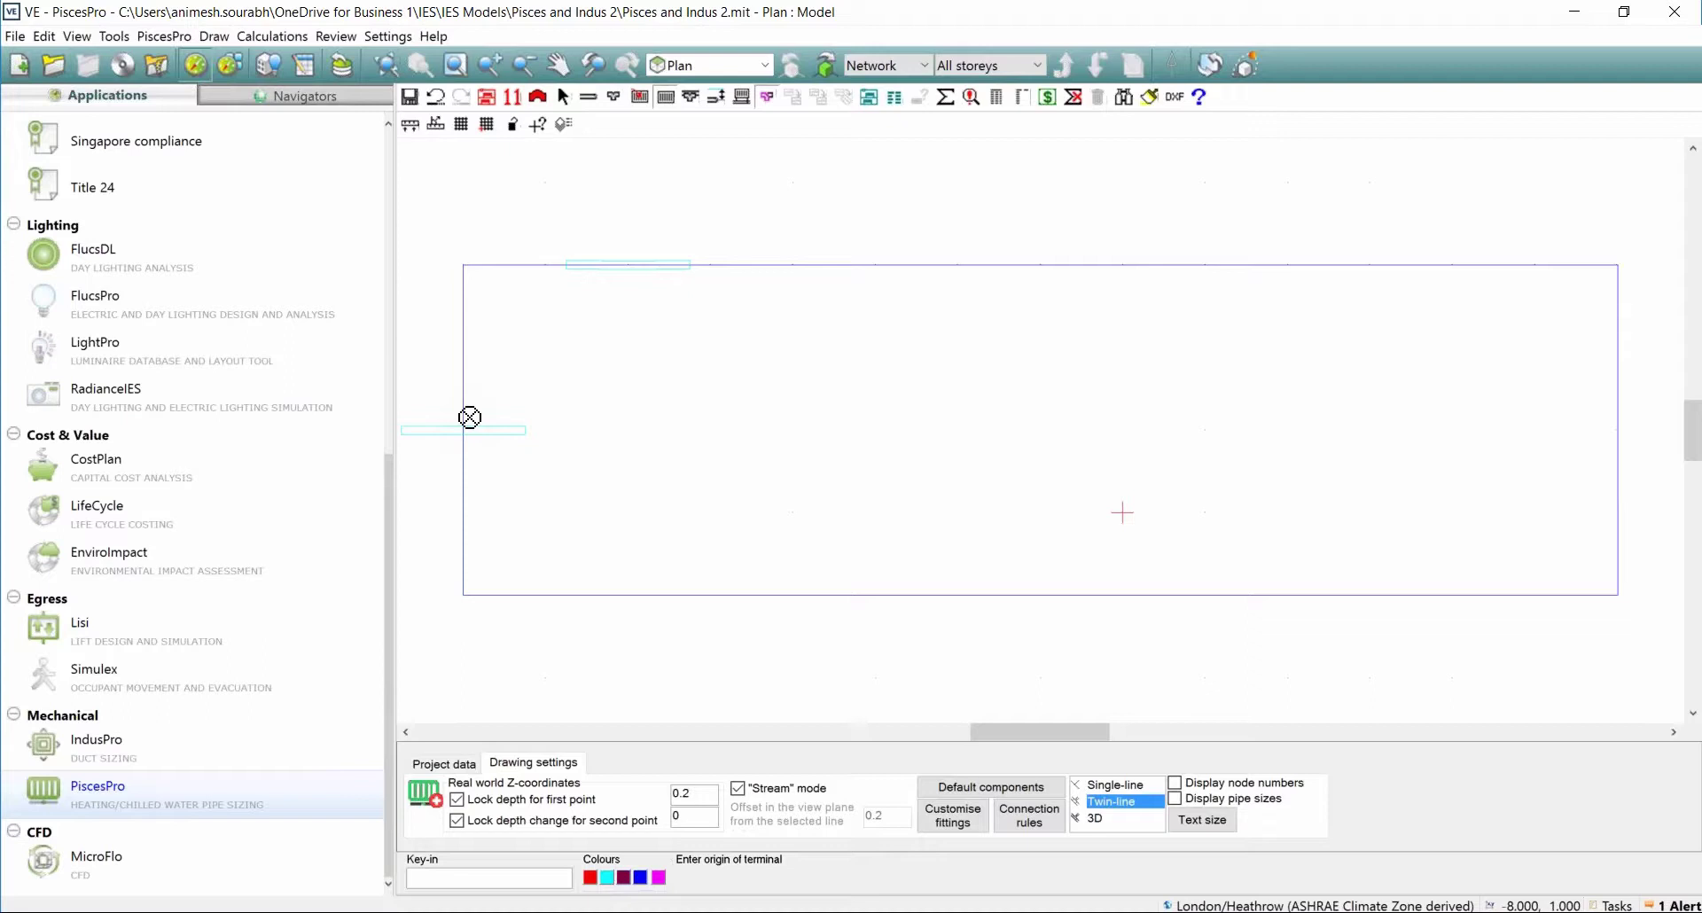
pyautogui.click(470, 418)
# Rotate the left wall's radiator terminal by 90 degrees so it lies along the wall.
pyautogui.click(564, 98)
pyautogui.scroll(-1, 924, 723)
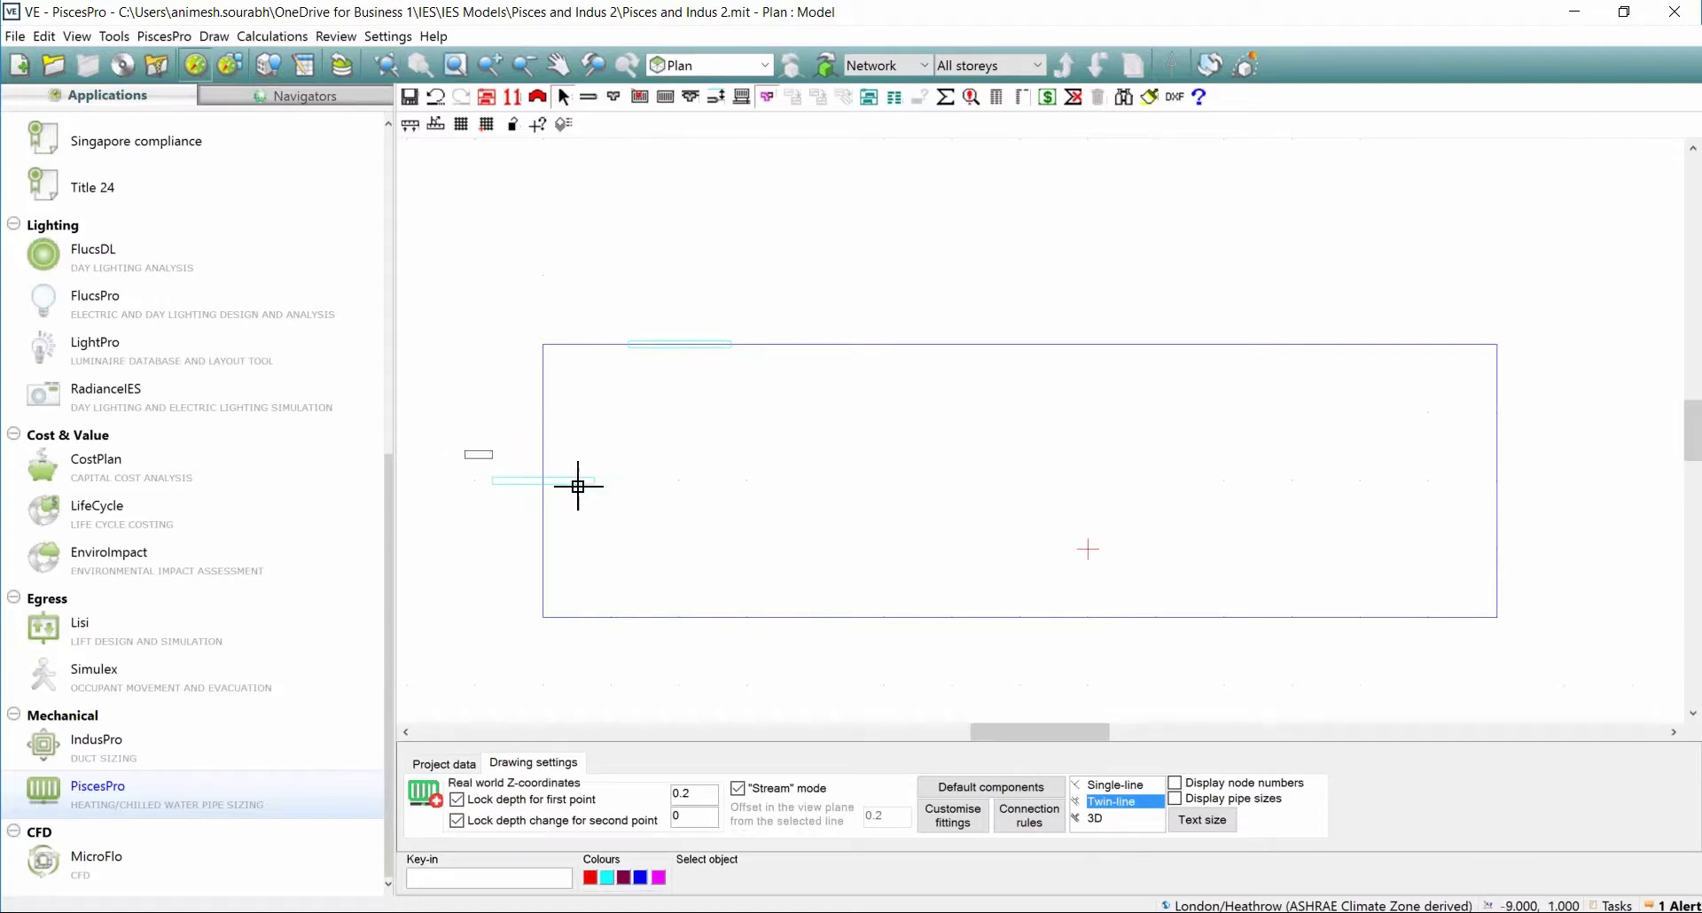
pyautogui.moveTo(578, 486); pyautogui.dragTo(650, 517)
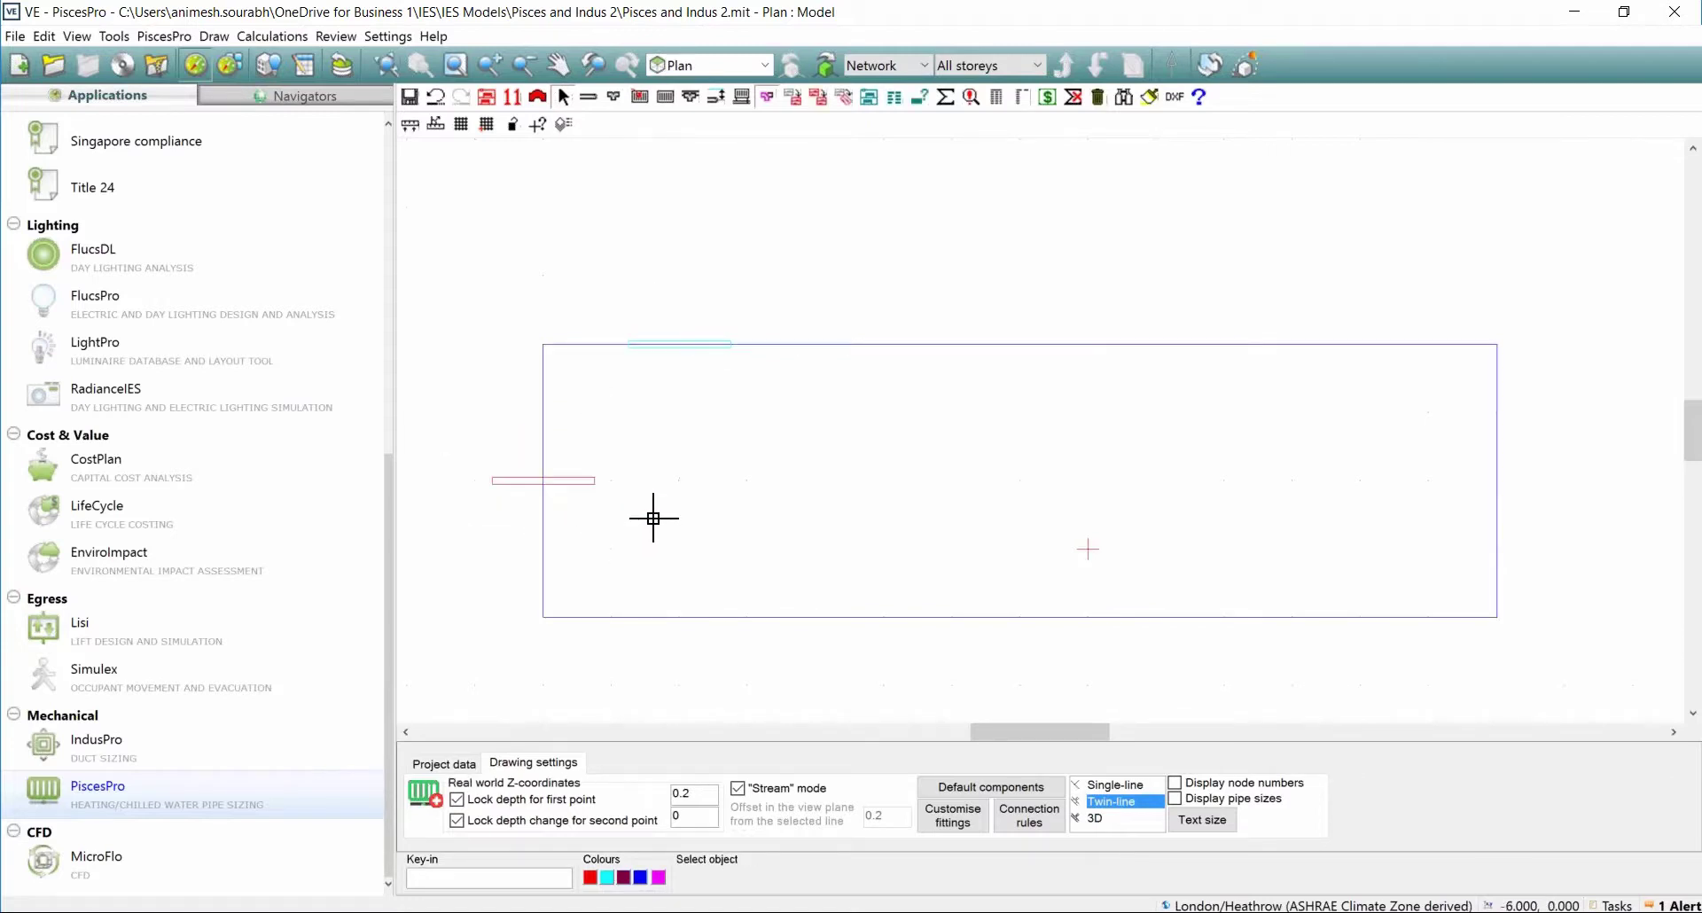
pyautogui.click(921, 100)
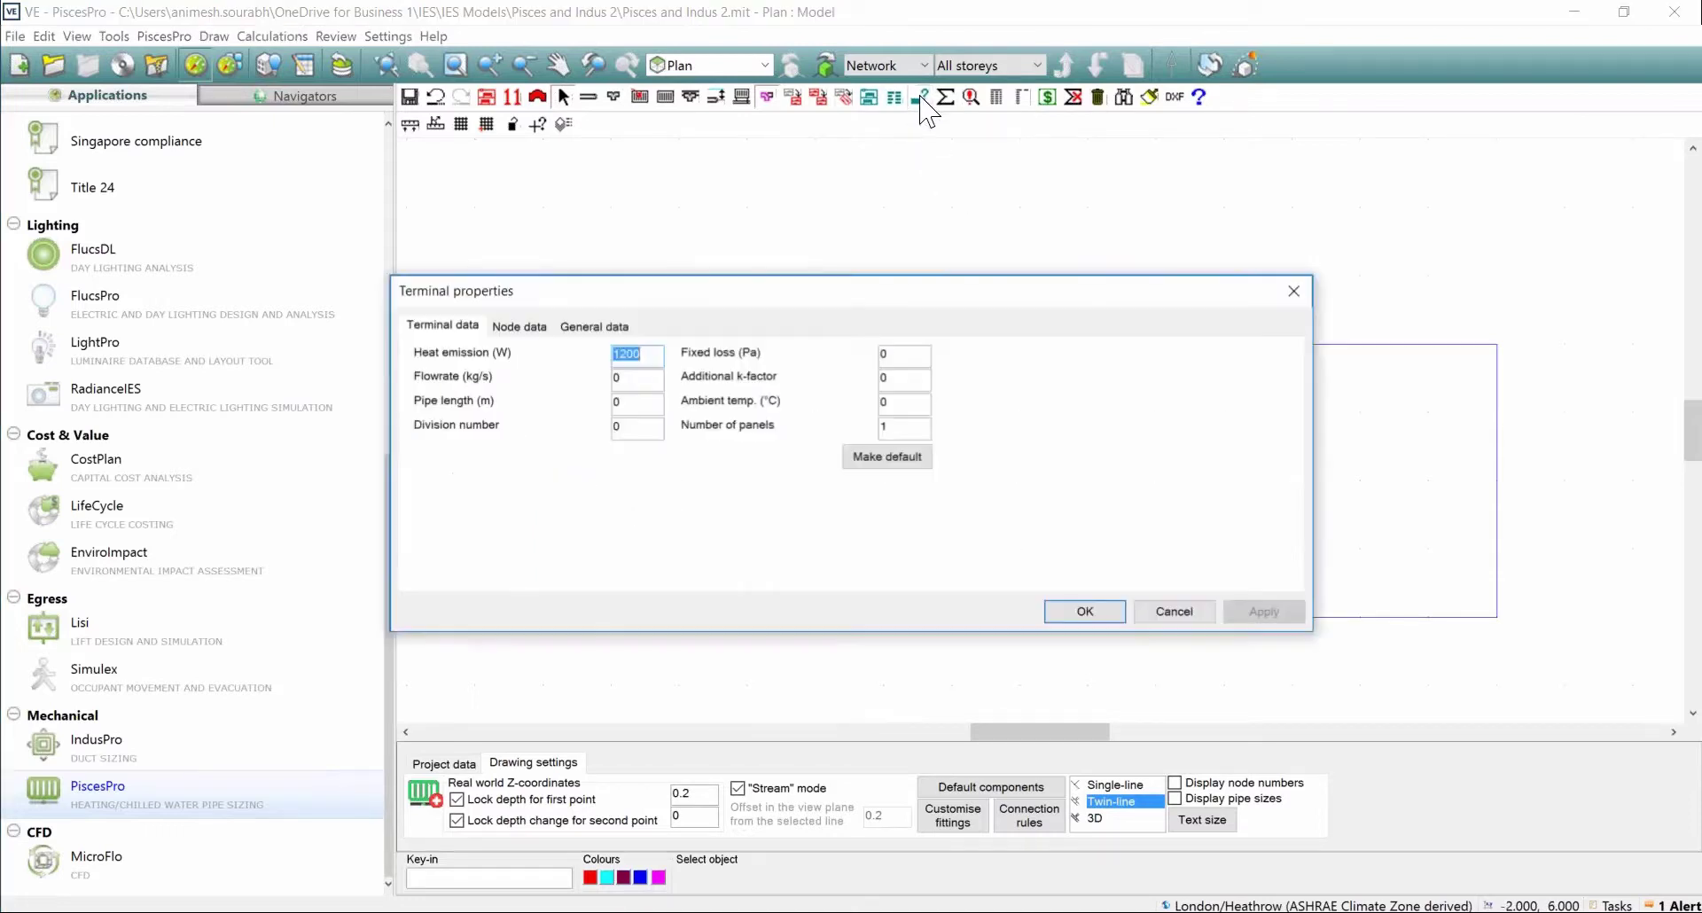
pyautogui.click(543, 328)
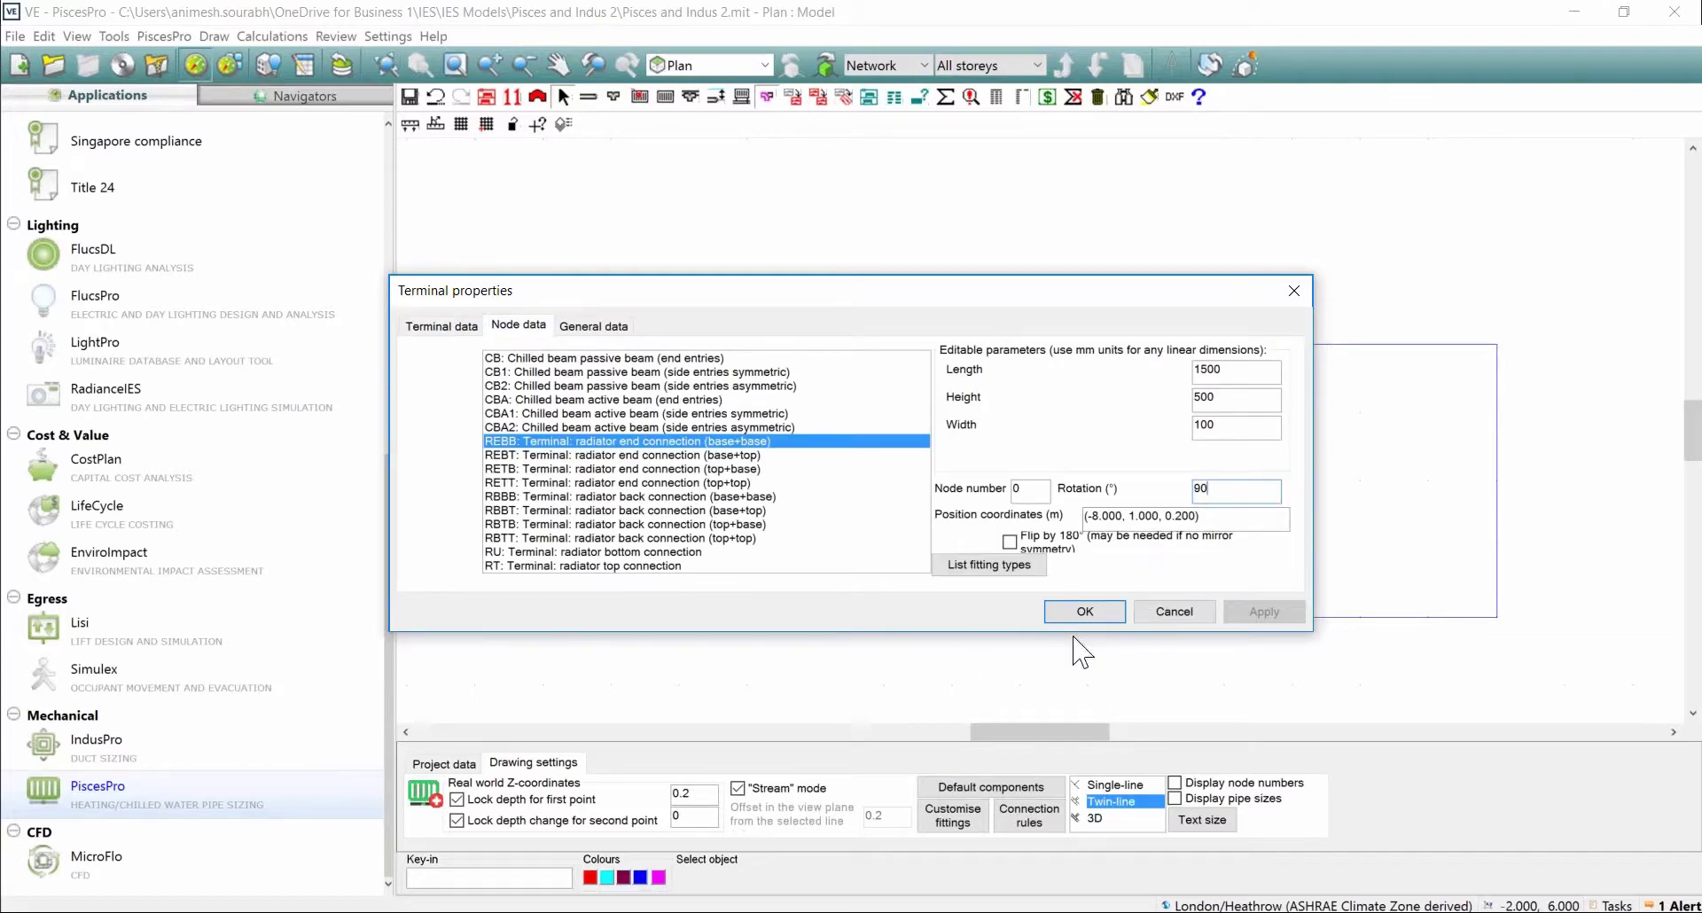
pyautogui.click(1085, 612)
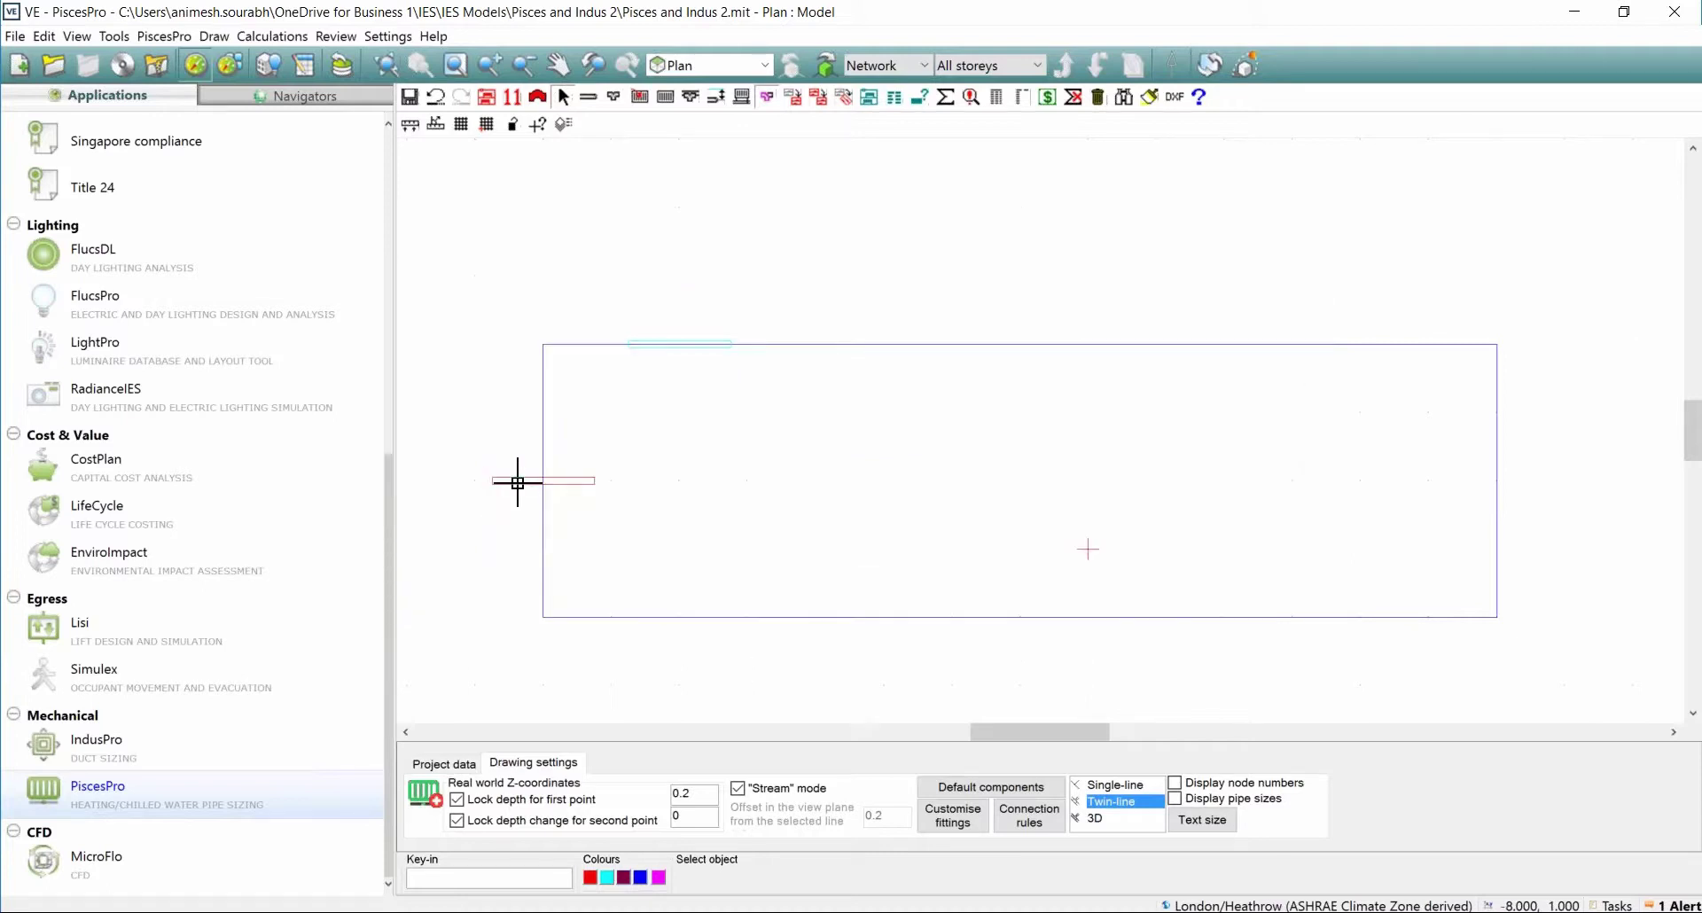
pyautogui.click(518, 483)
pyautogui.click(1151, 100)
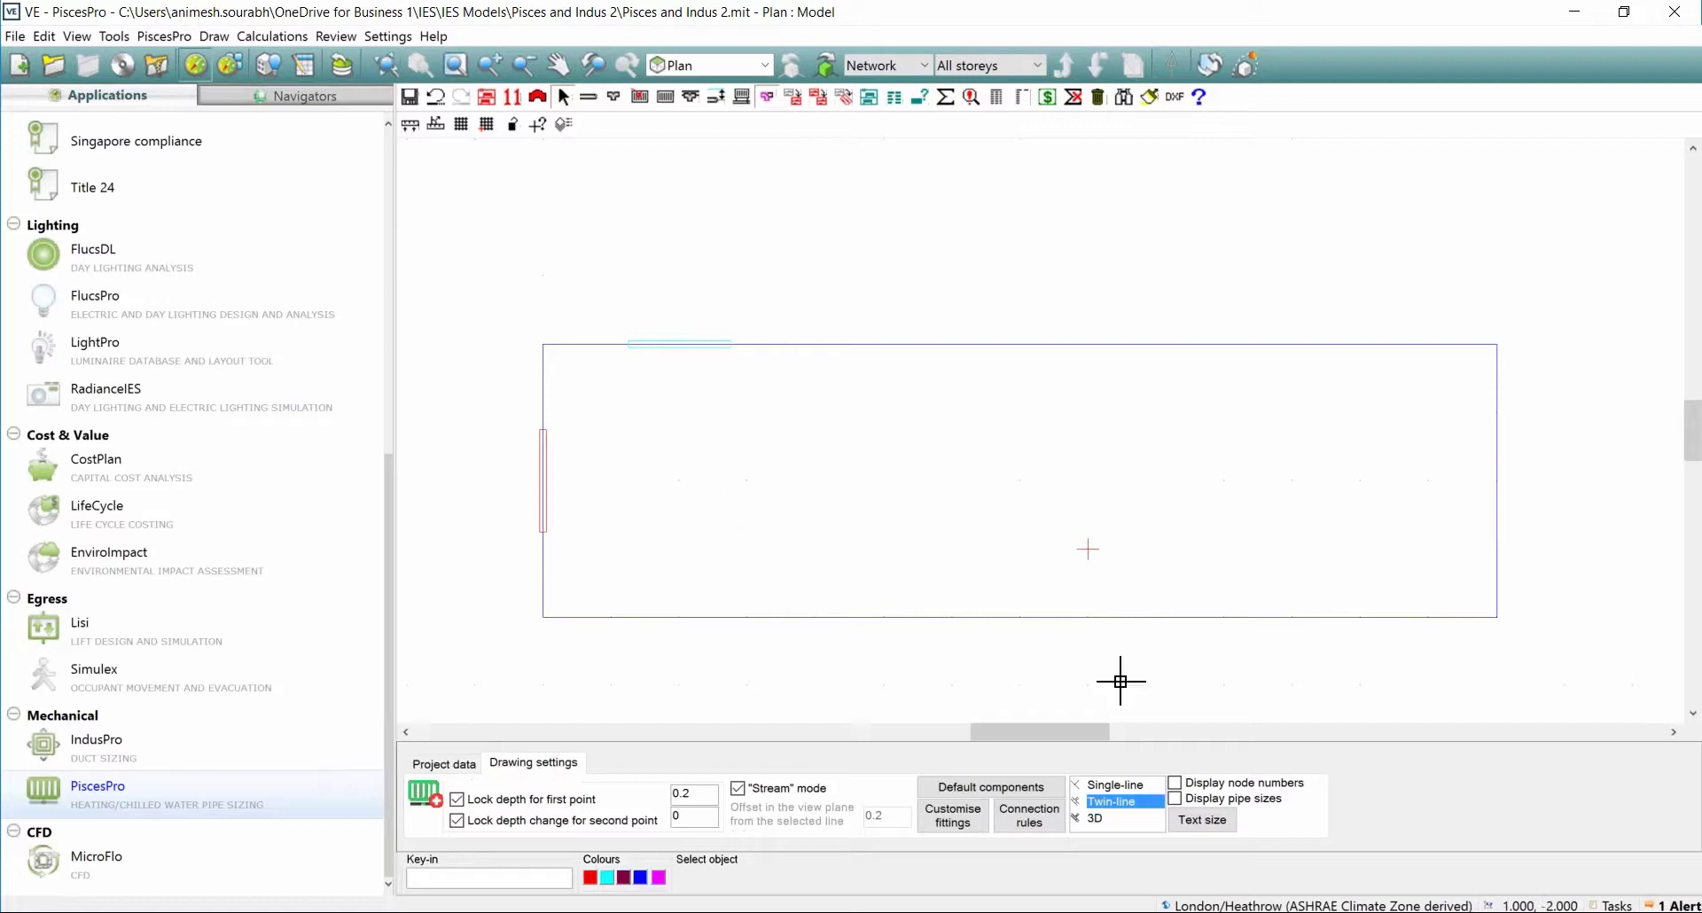
# Review the terminal data of the left wall's radiator, including its heat emission, flowrate and number of panels.
pyautogui.moveTo(1060, 733); pyautogui.dragTo(1047, 733)
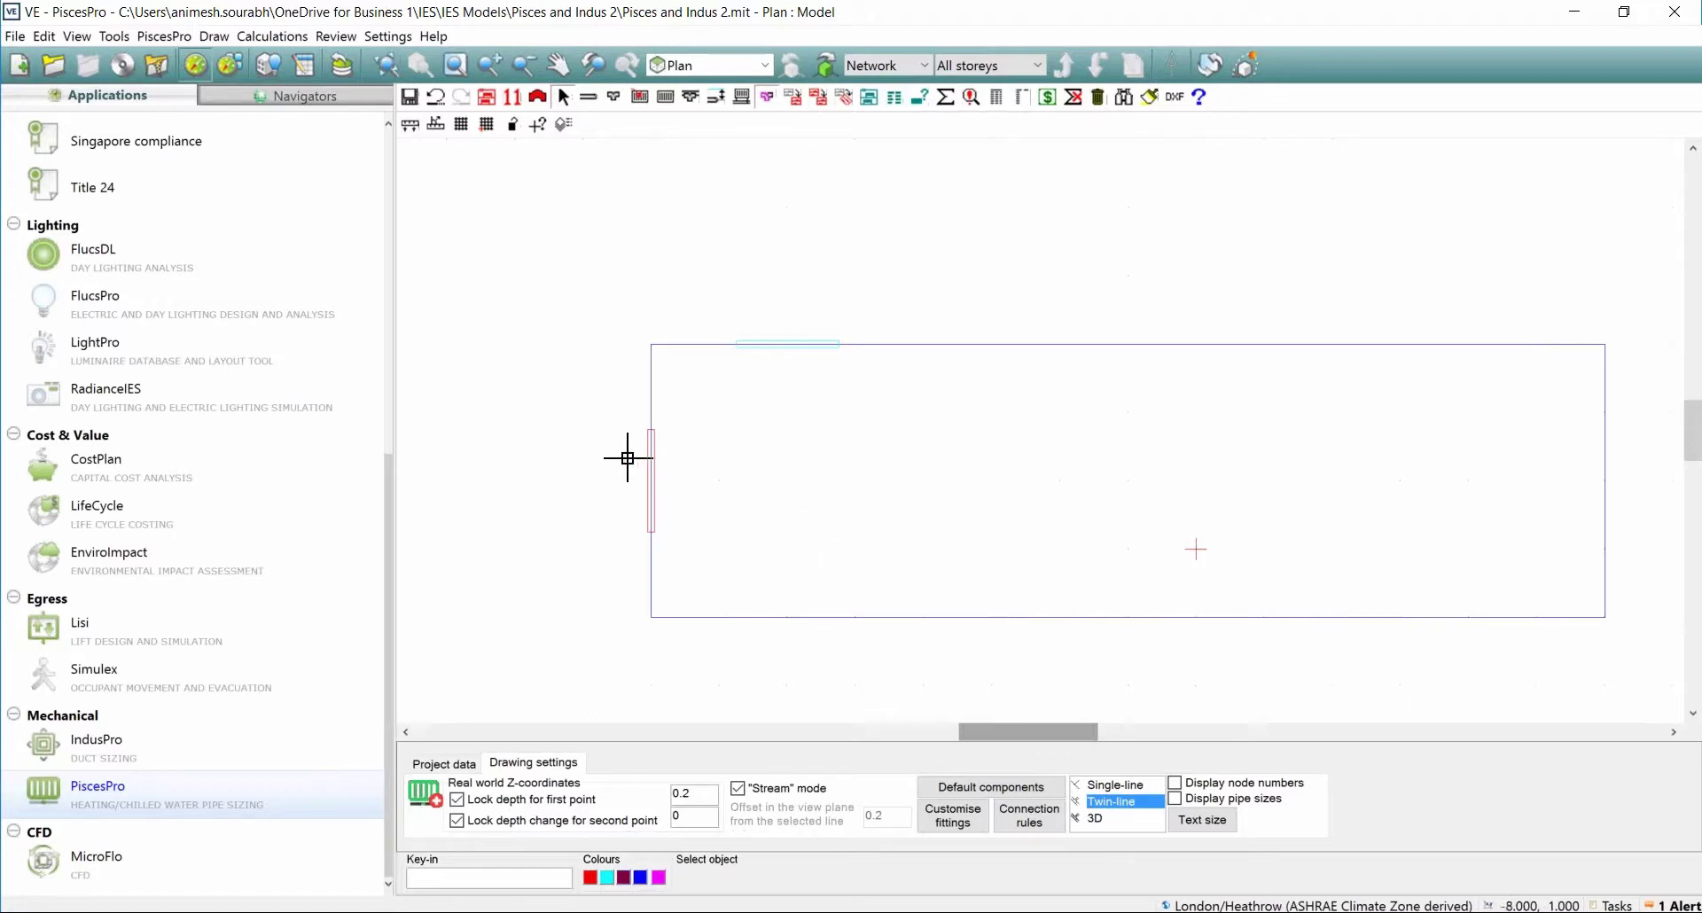
pyautogui.moveTo(596, 391); pyautogui.dragTo(735, 573)
pyautogui.click(920, 104)
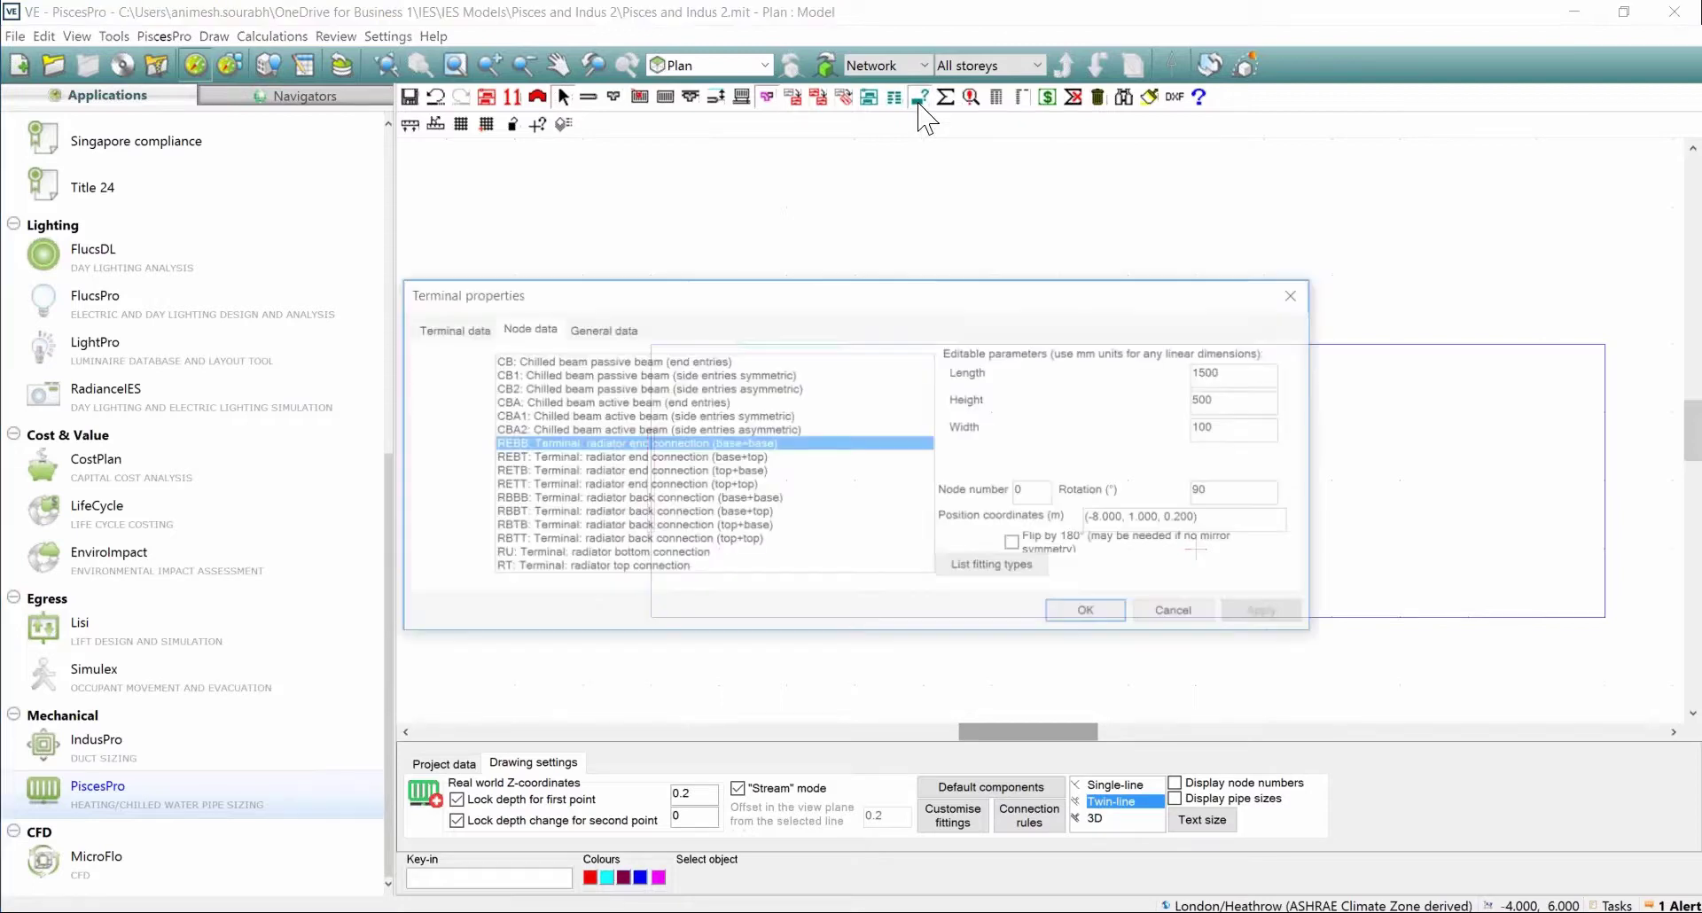
pyautogui.click(448, 326)
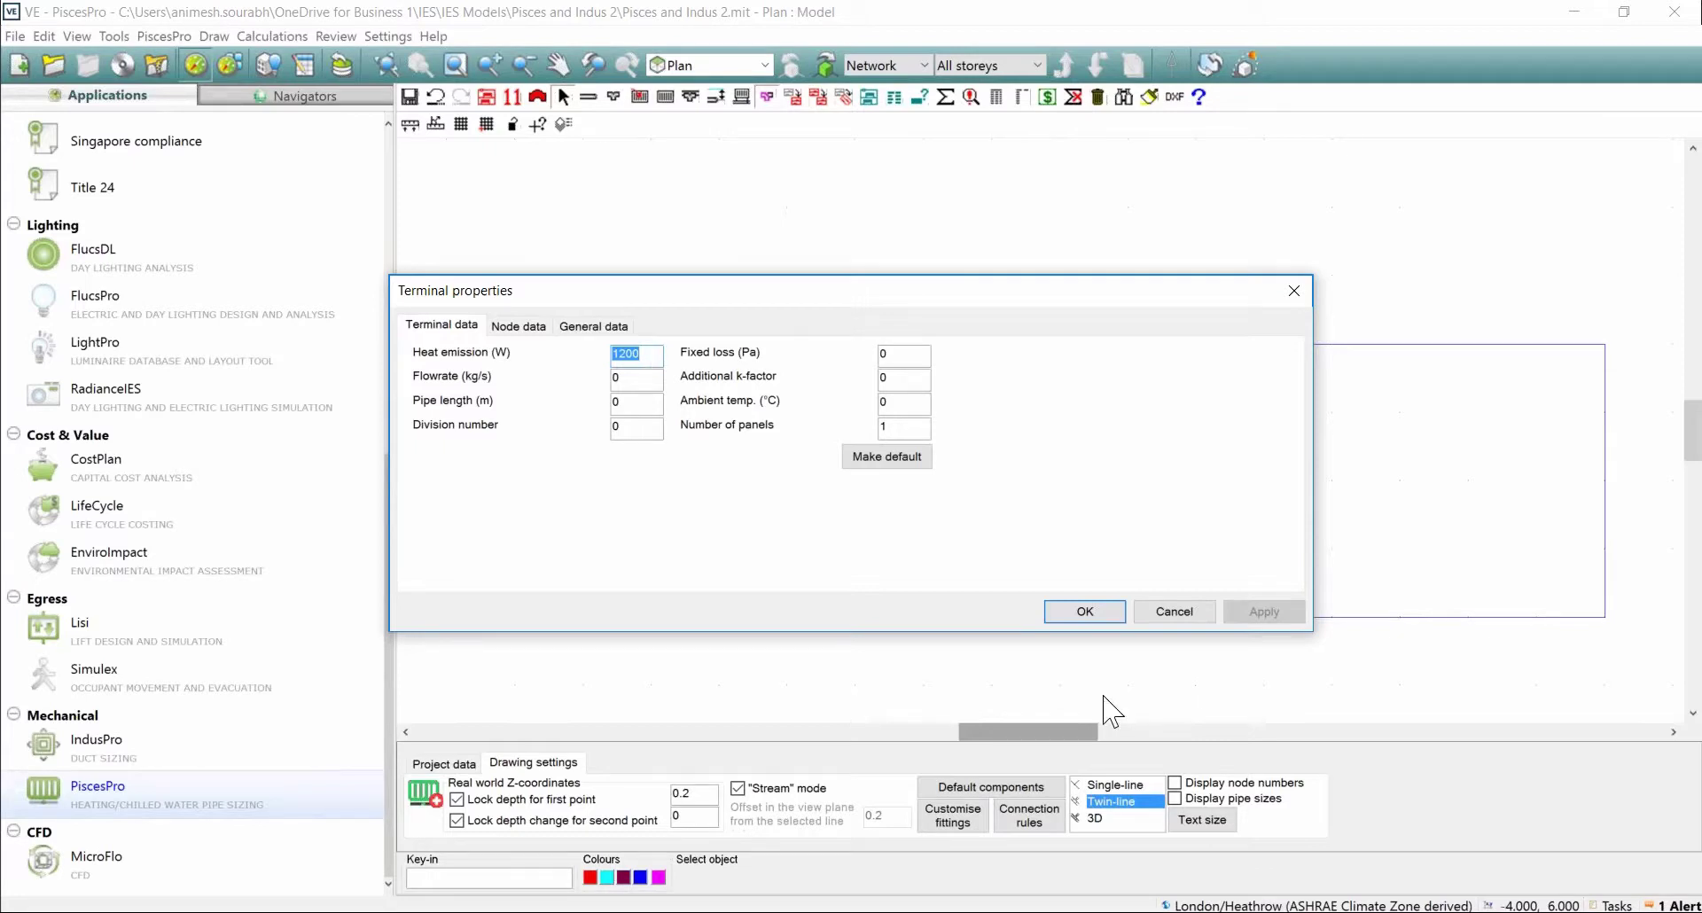
pyautogui.click(1090, 613)
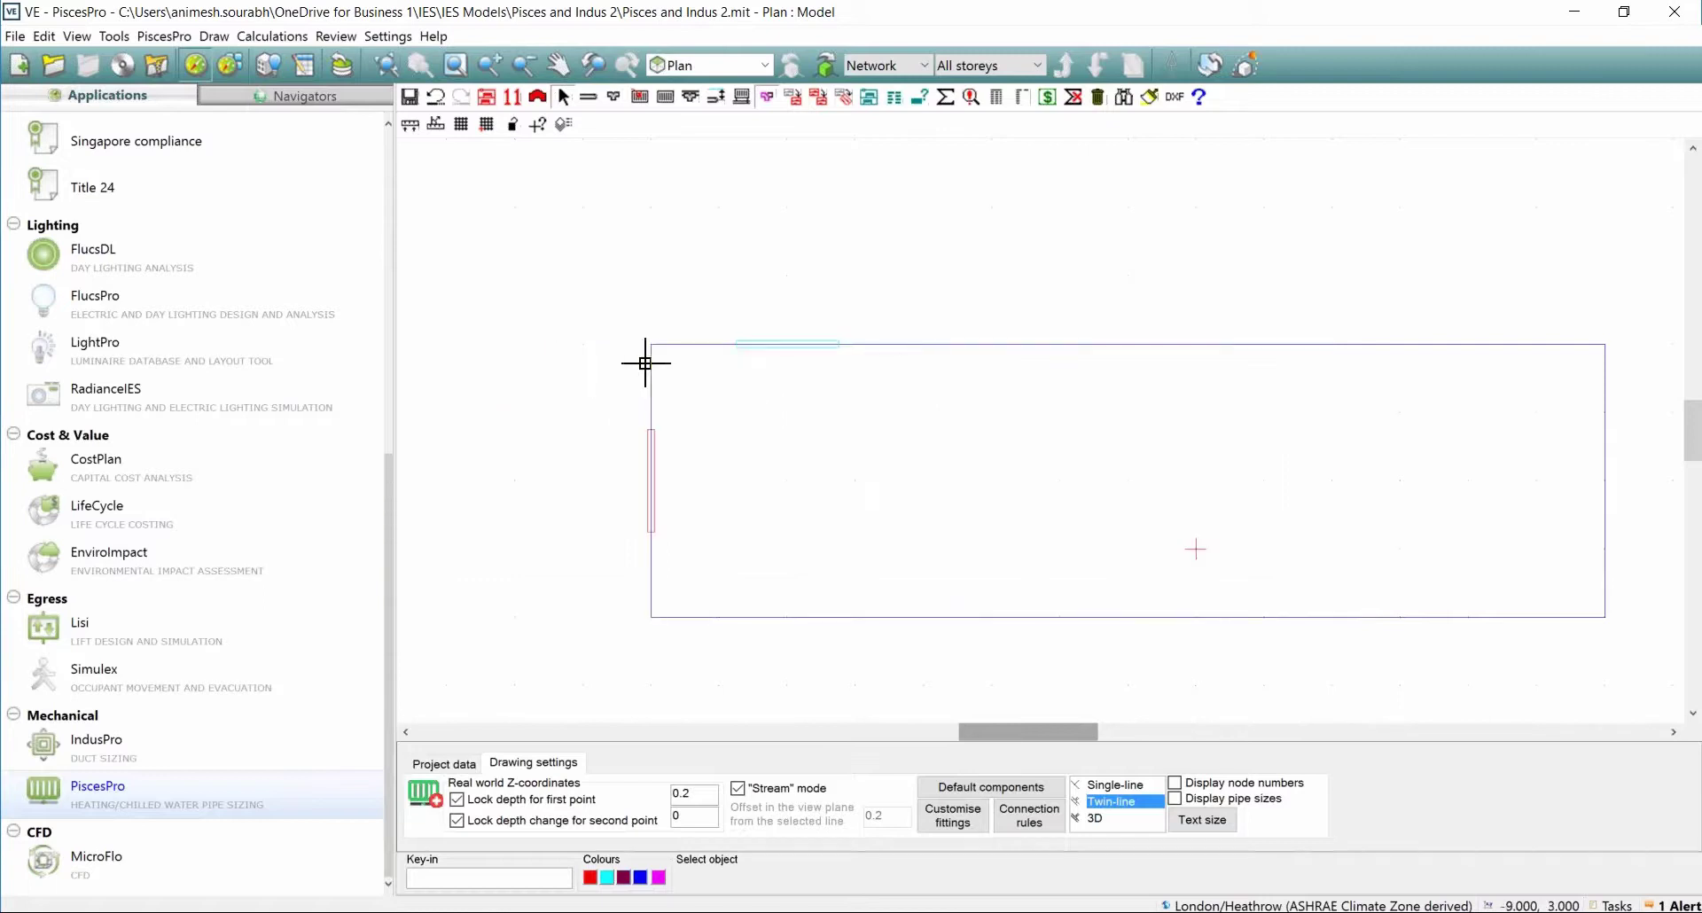
# Review the default pipe component, including the option that marks it as a flow pipe.
pyautogui.scroll(2, 652, 395)
pyautogui.moveTo(1695, 450); pyautogui.dragTo(1694, 423)
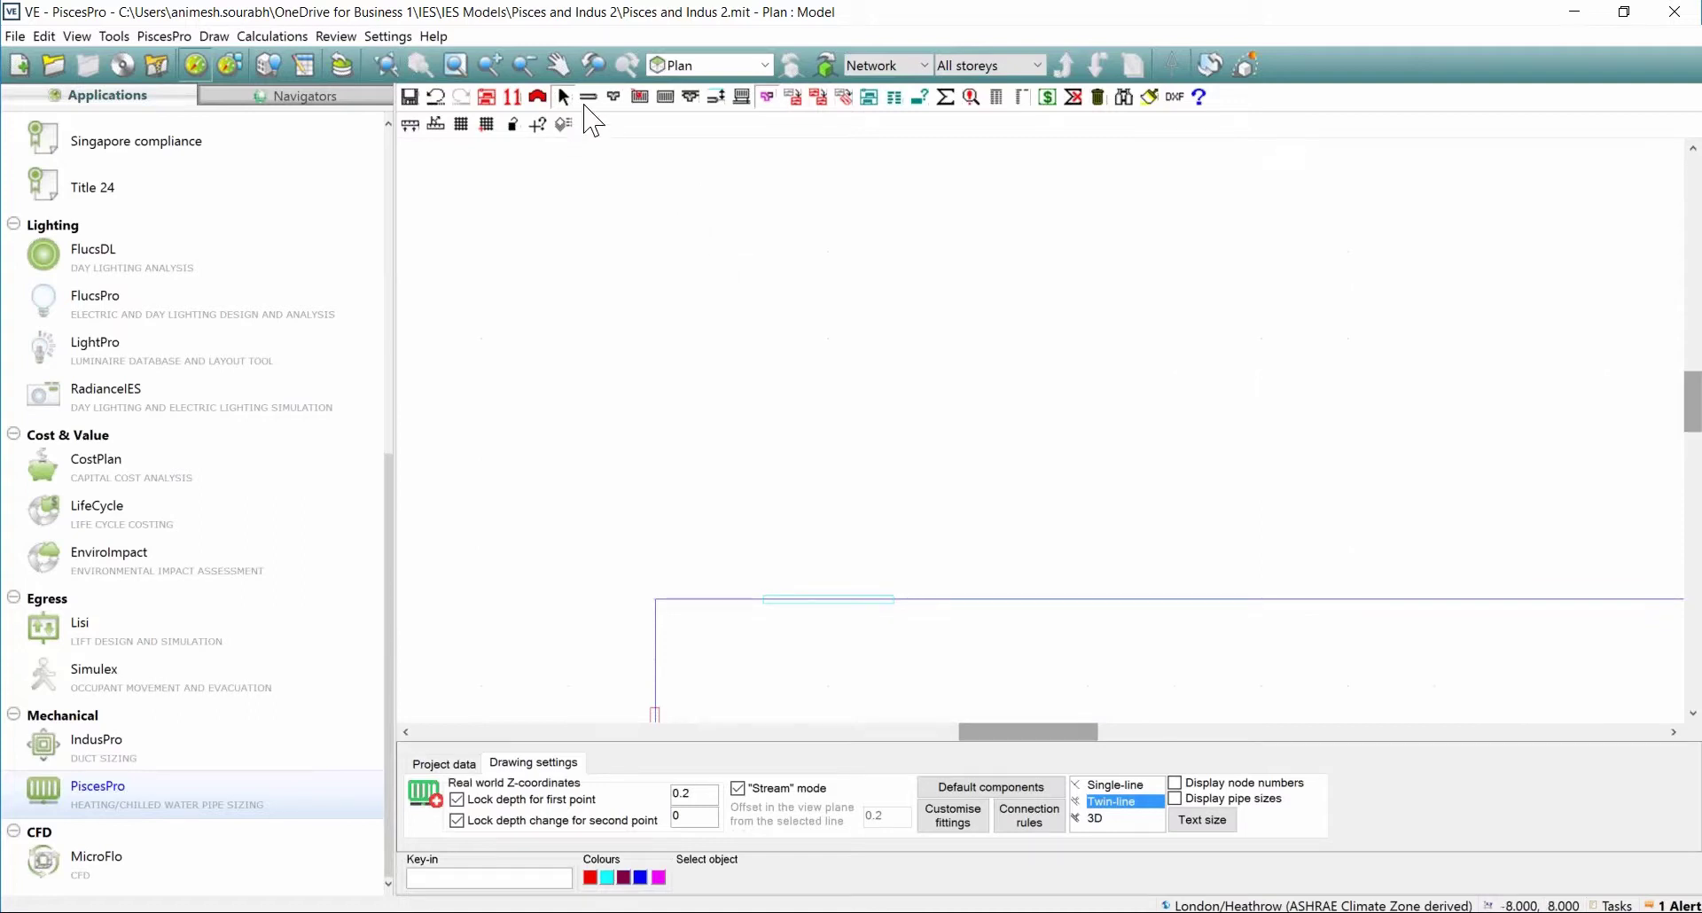
pyautogui.click(587, 100)
pyautogui.click(589, 99)
pyautogui.click(991, 787)
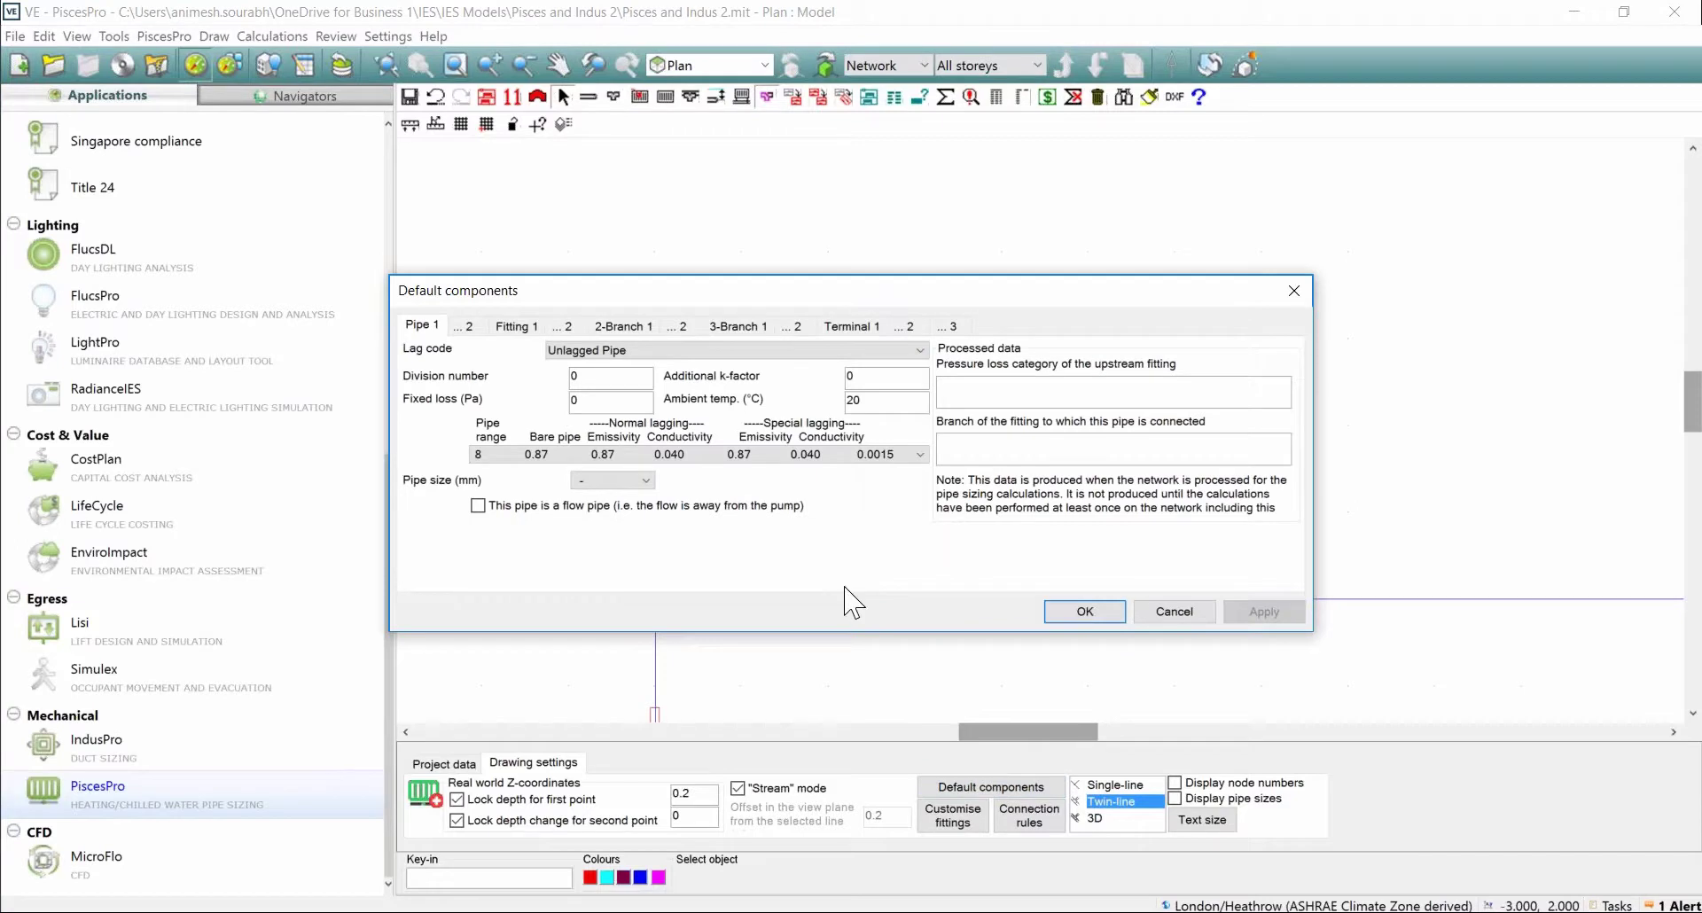
pyautogui.click(1188, 618)
pyautogui.click(991, 787)
pyautogui.click(478, 505)
pyautogui.click(1086, 611)
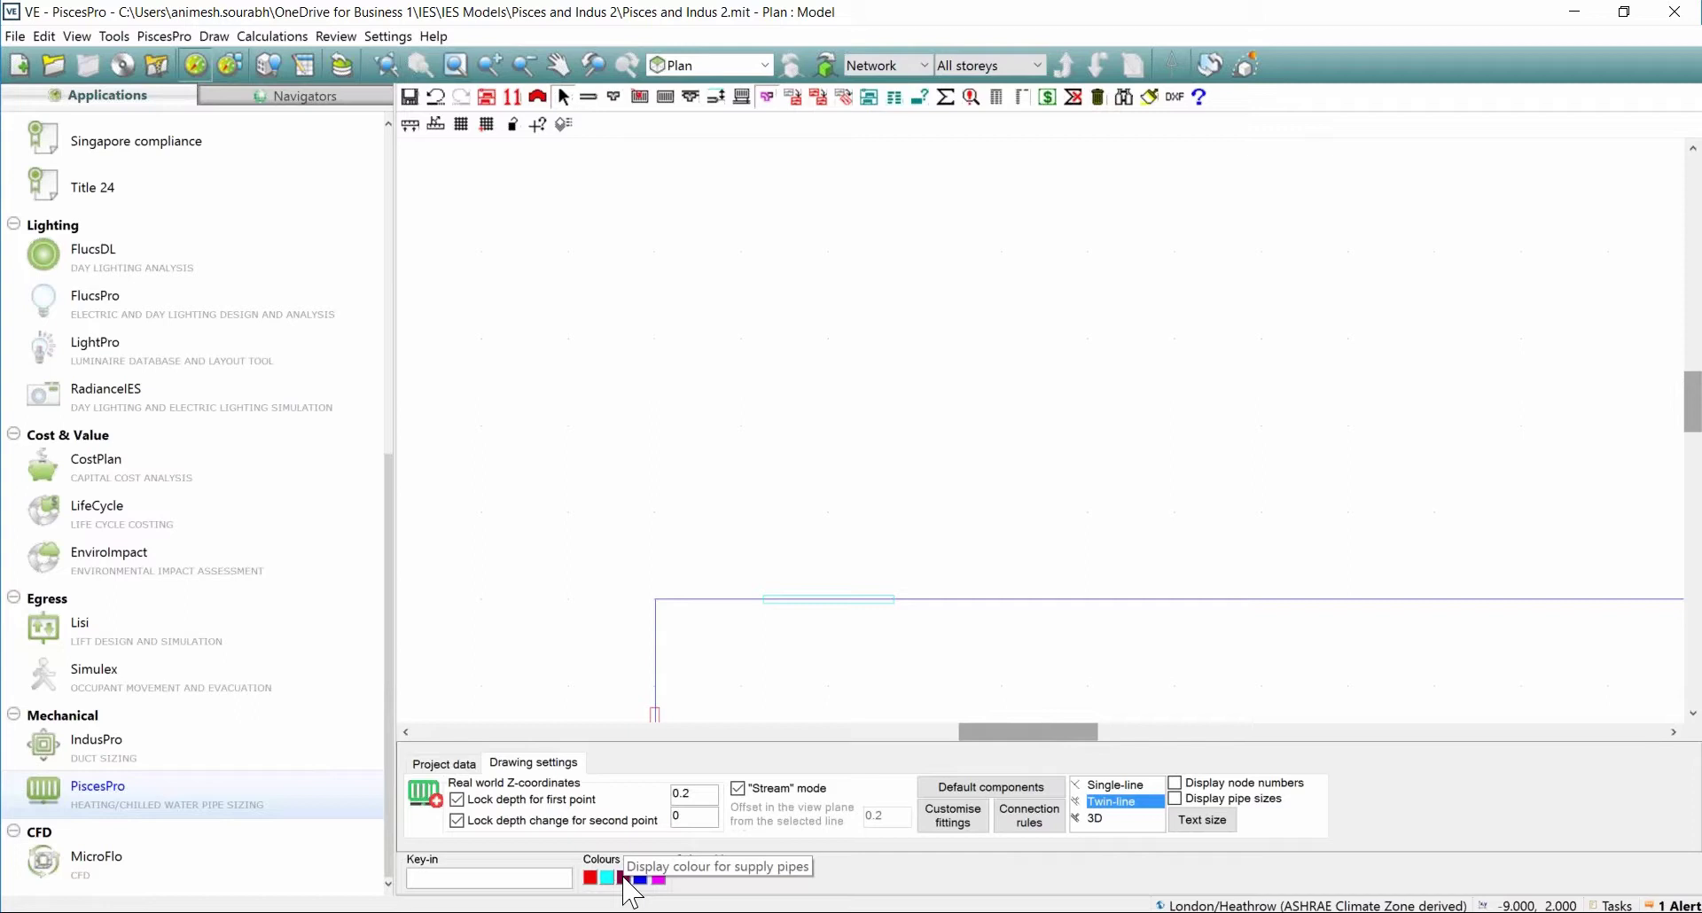
# Check the display colour choices for supply pipes and return pipes, keeping the existing colours.
pyautogui.click(623, 877)
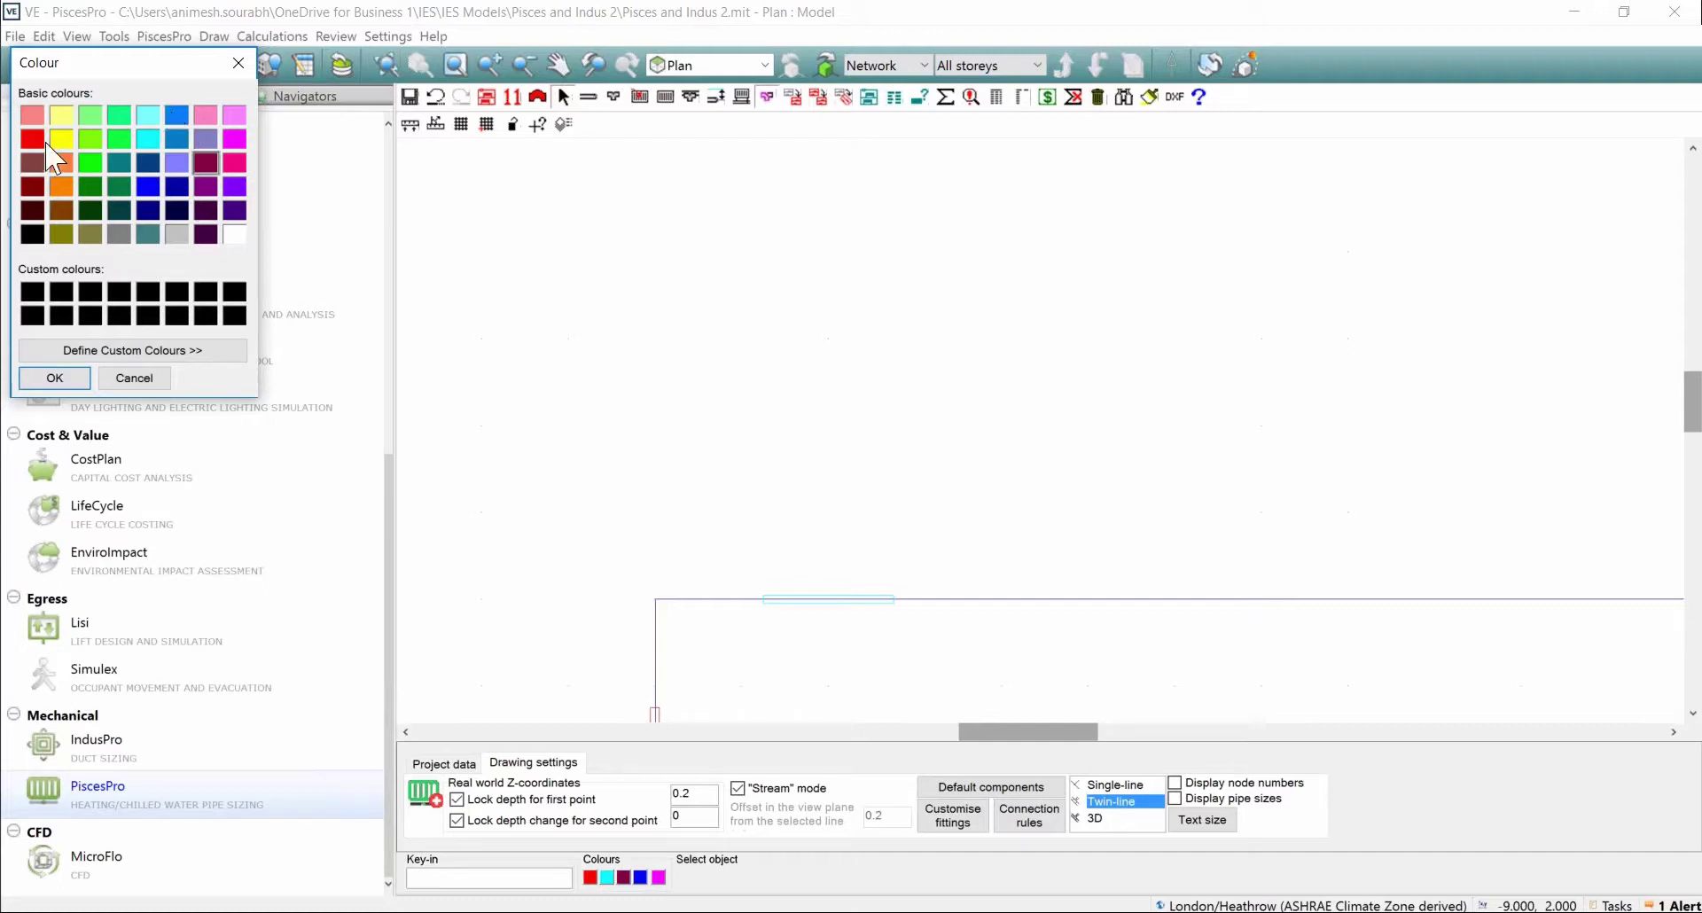
pyautogui.click(237, 64)
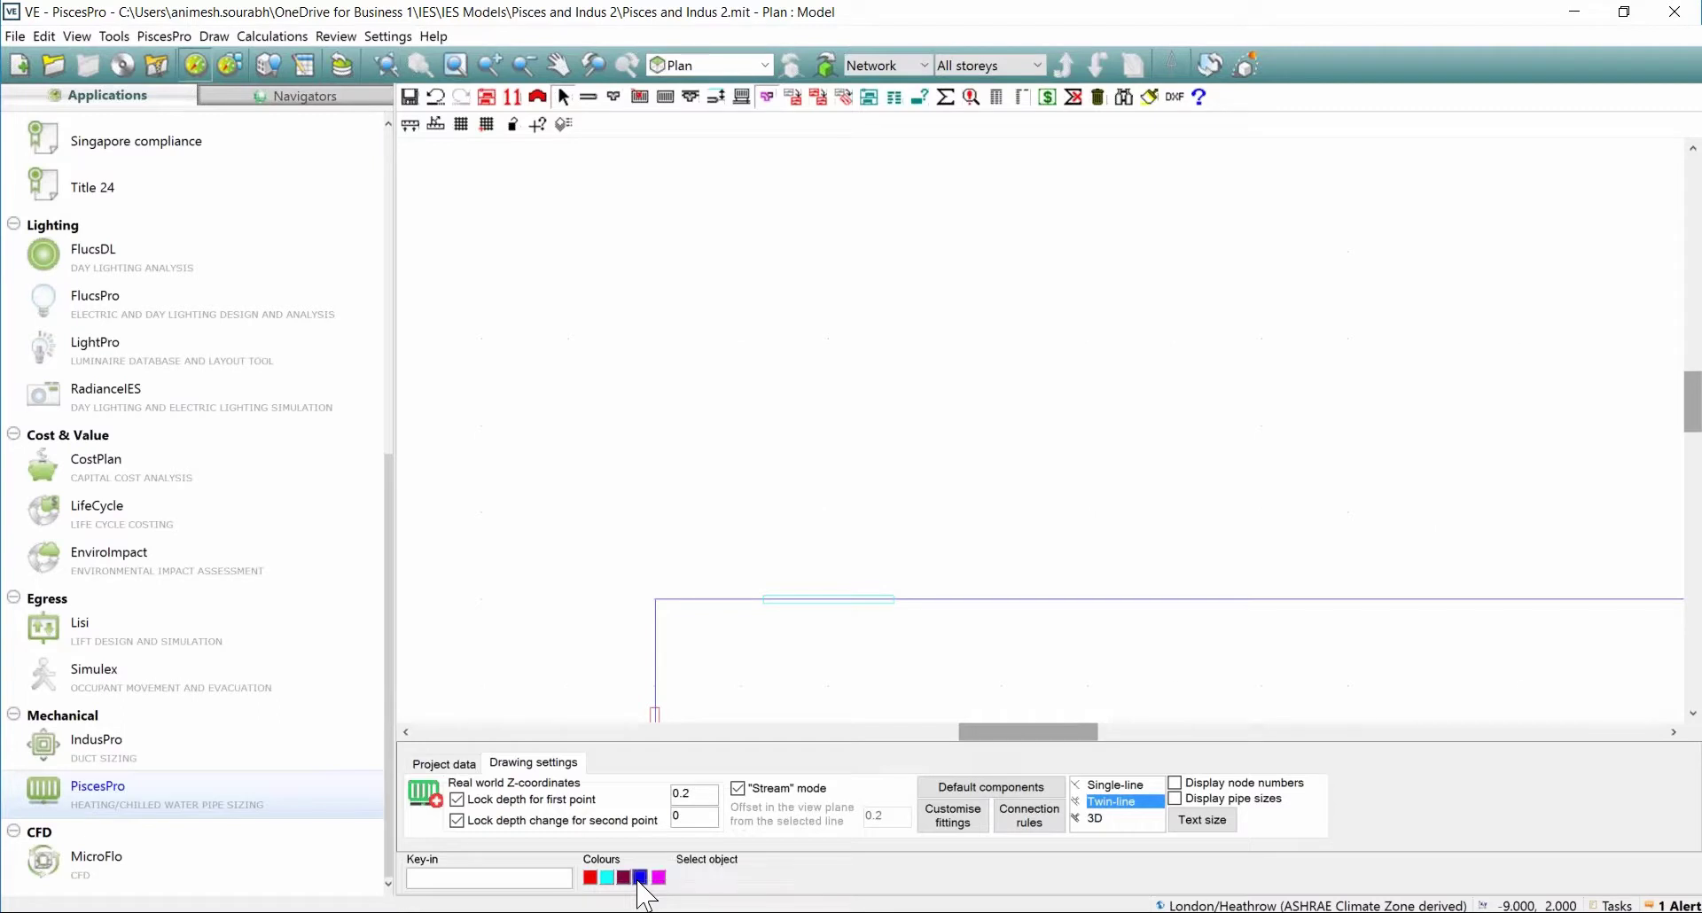
pyautogui.click(640, 878)
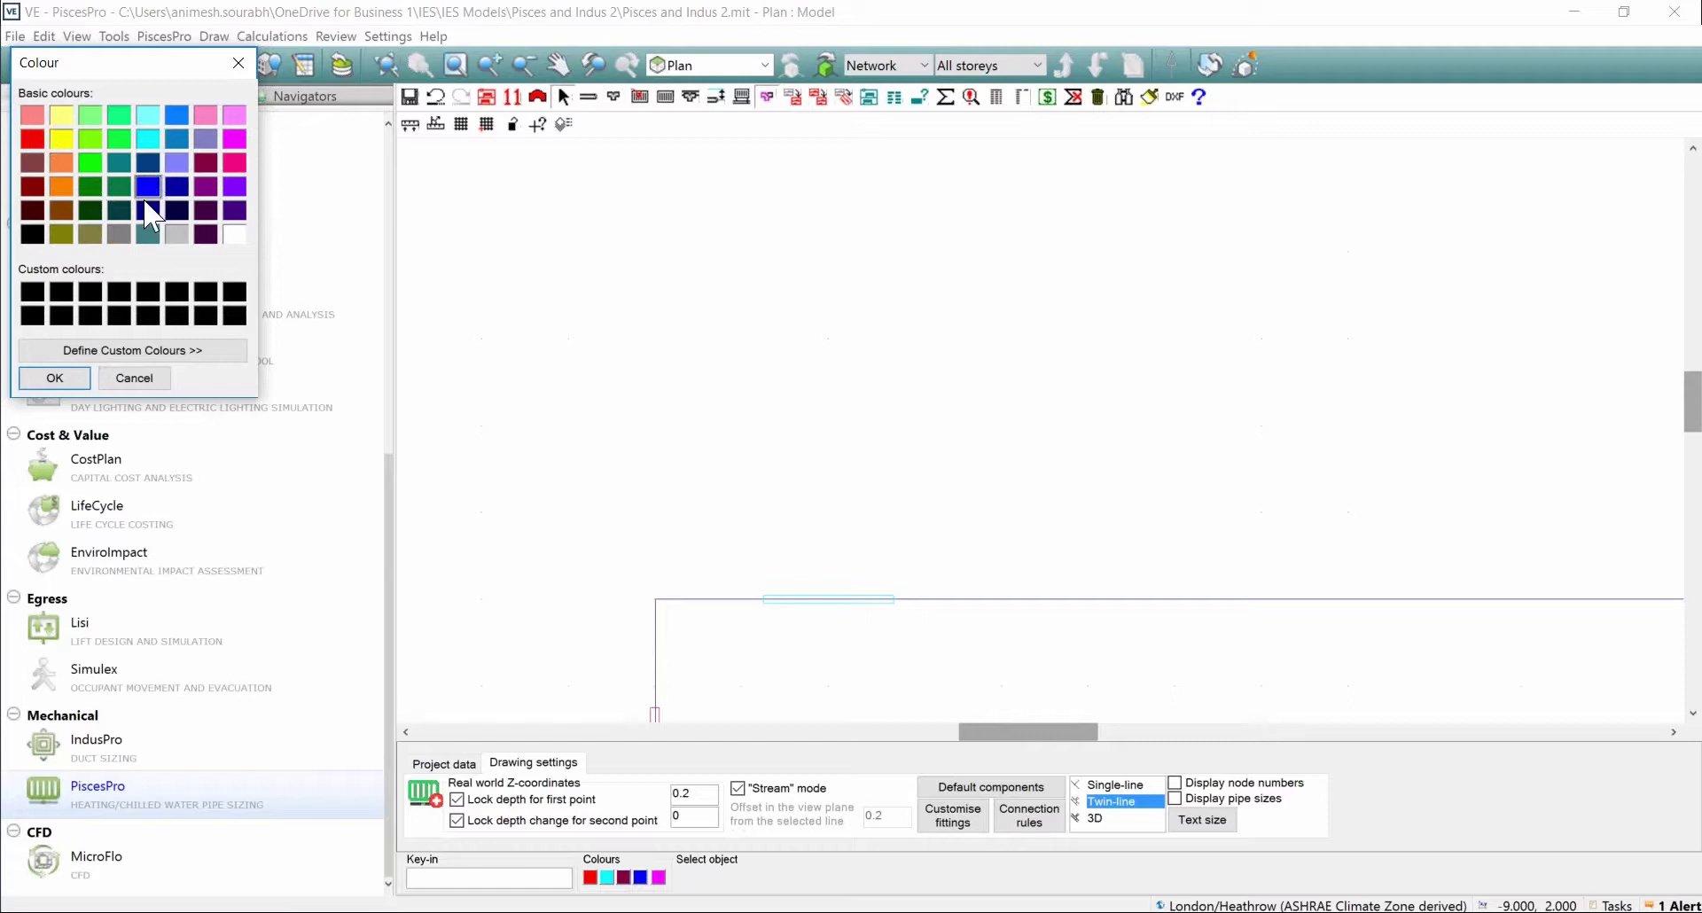
pyautogui.click(237, 71)
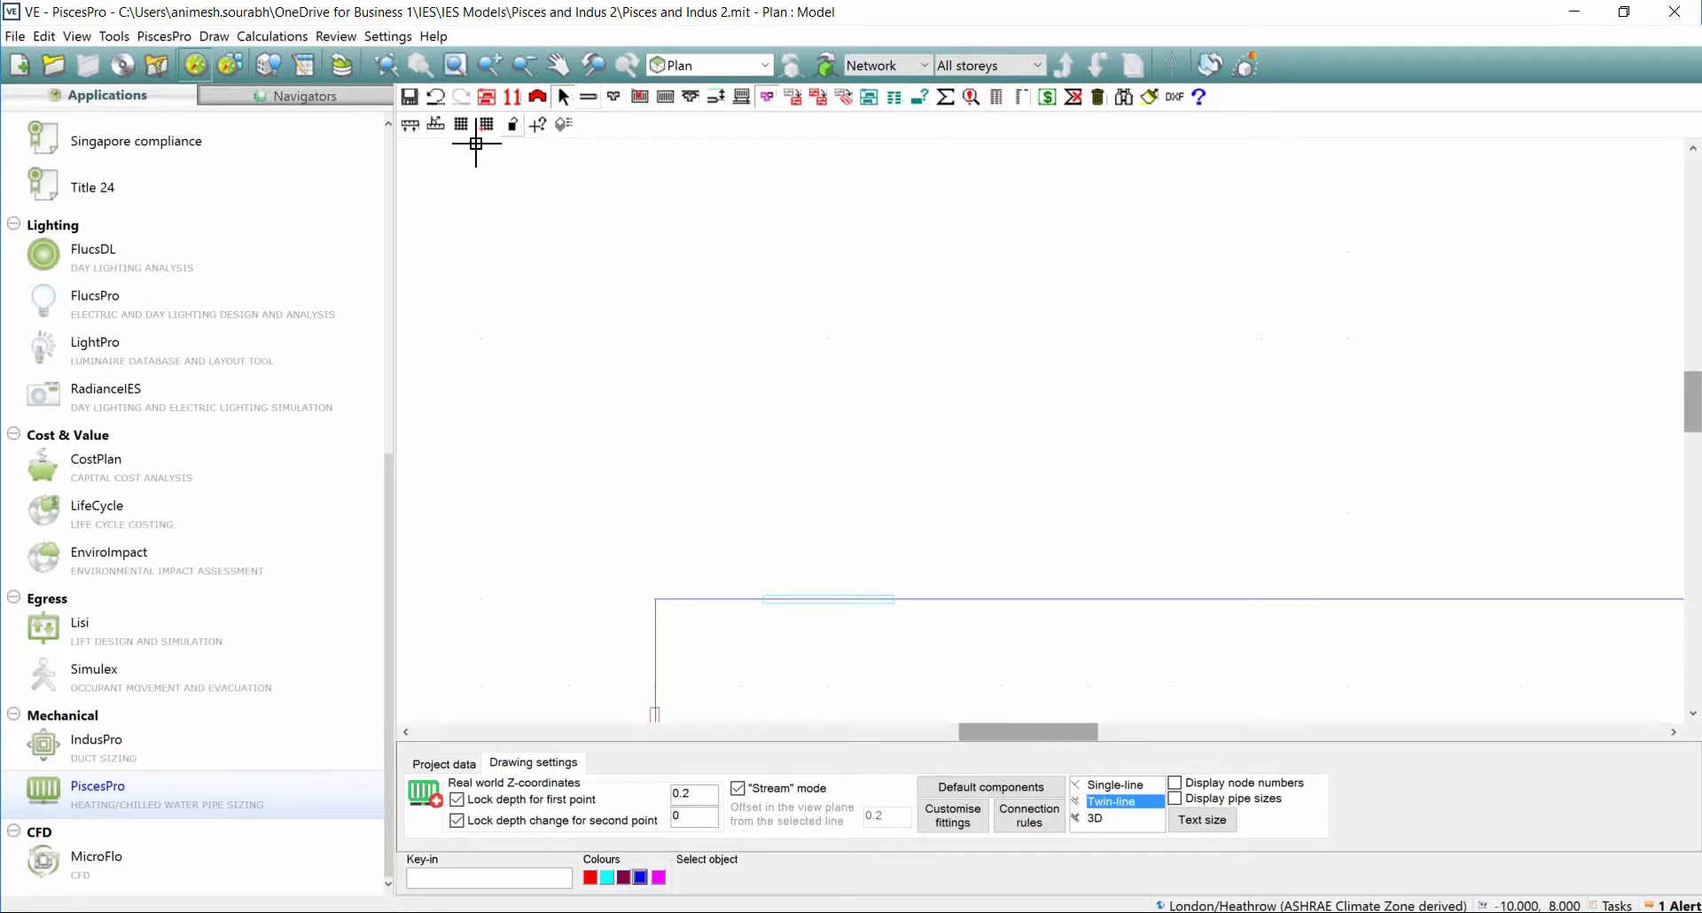
# Turn on the Axis lock in place of the Grid lock.
pyautogui.click(513, 126)
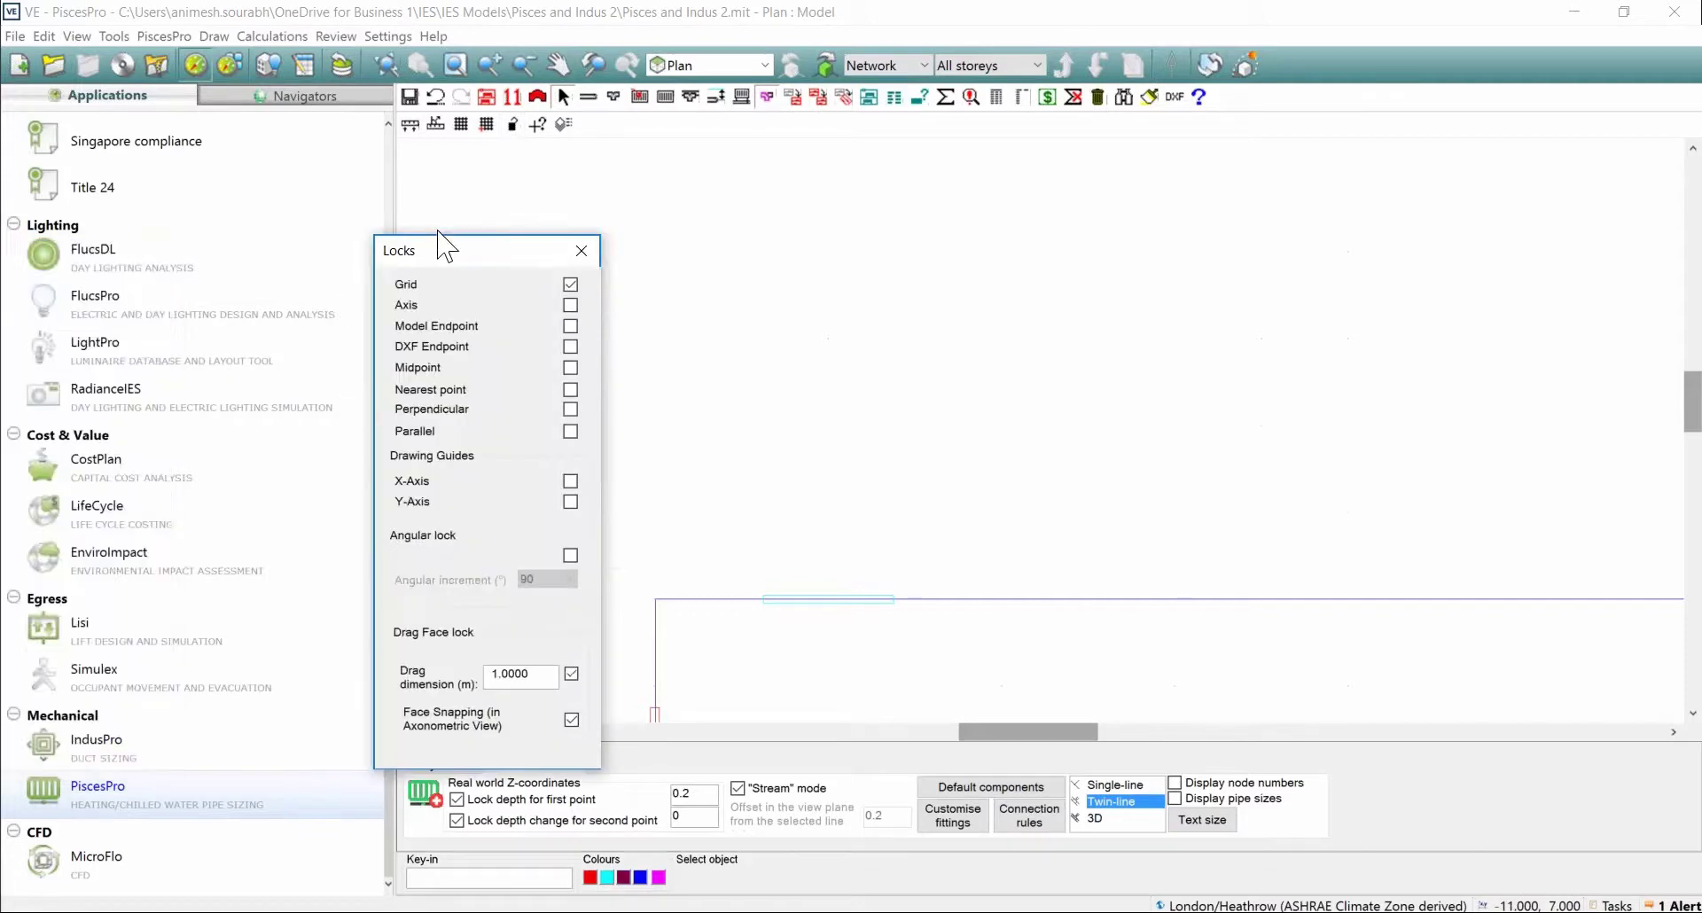
pyautogui.click(548, 241)
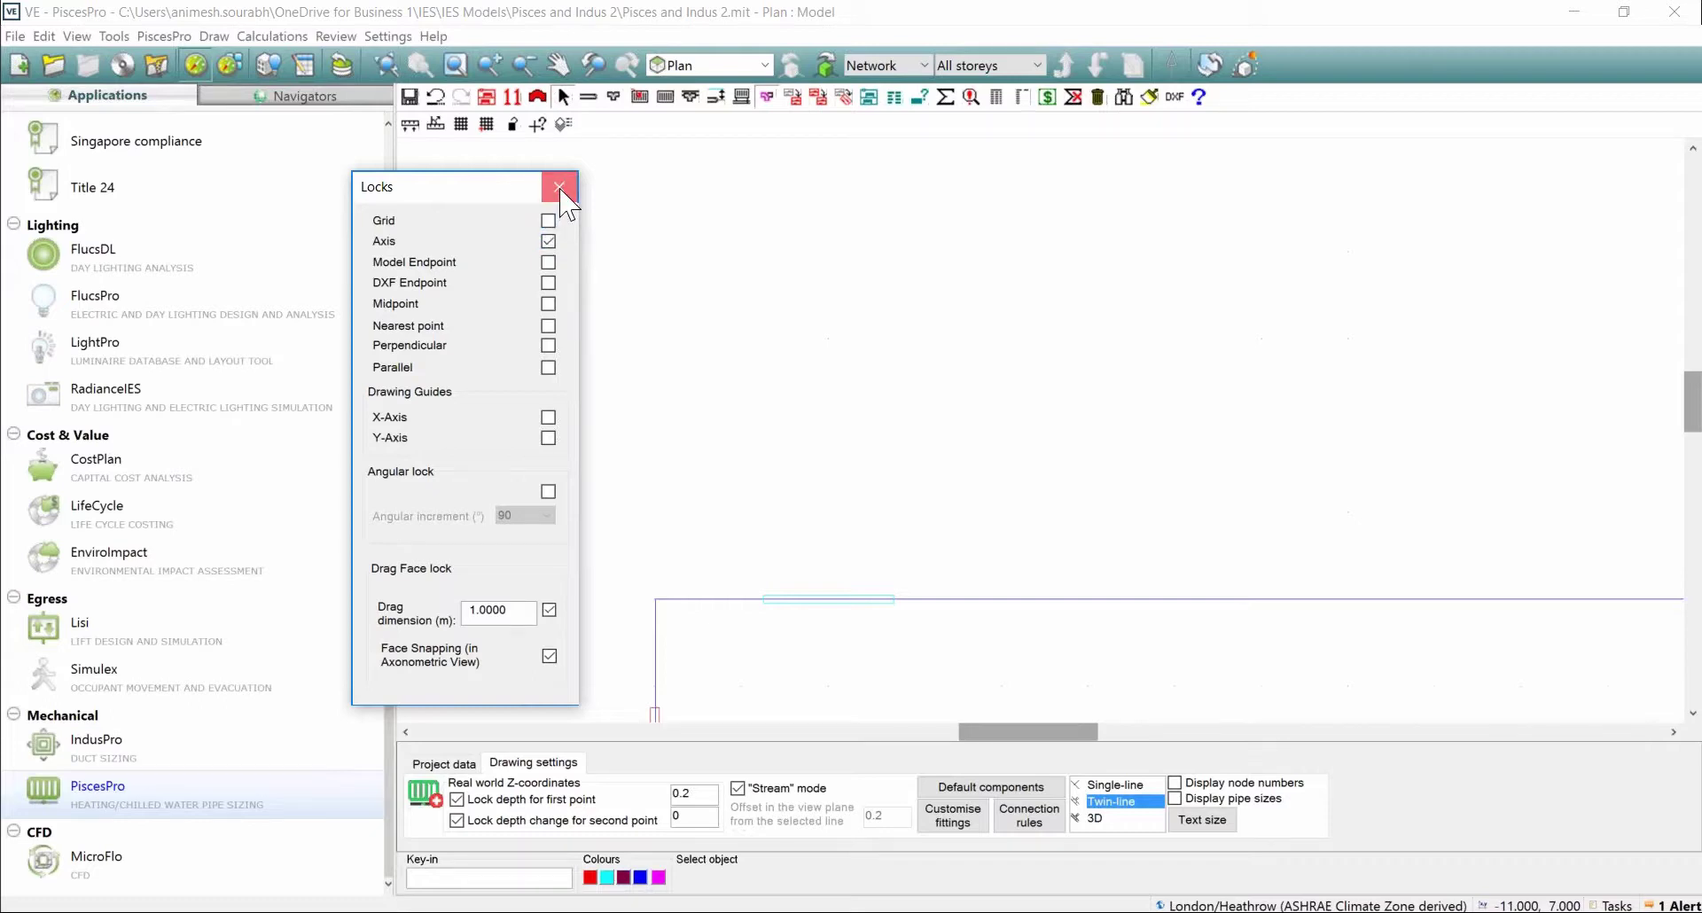
pyautogui.click(559, 187)
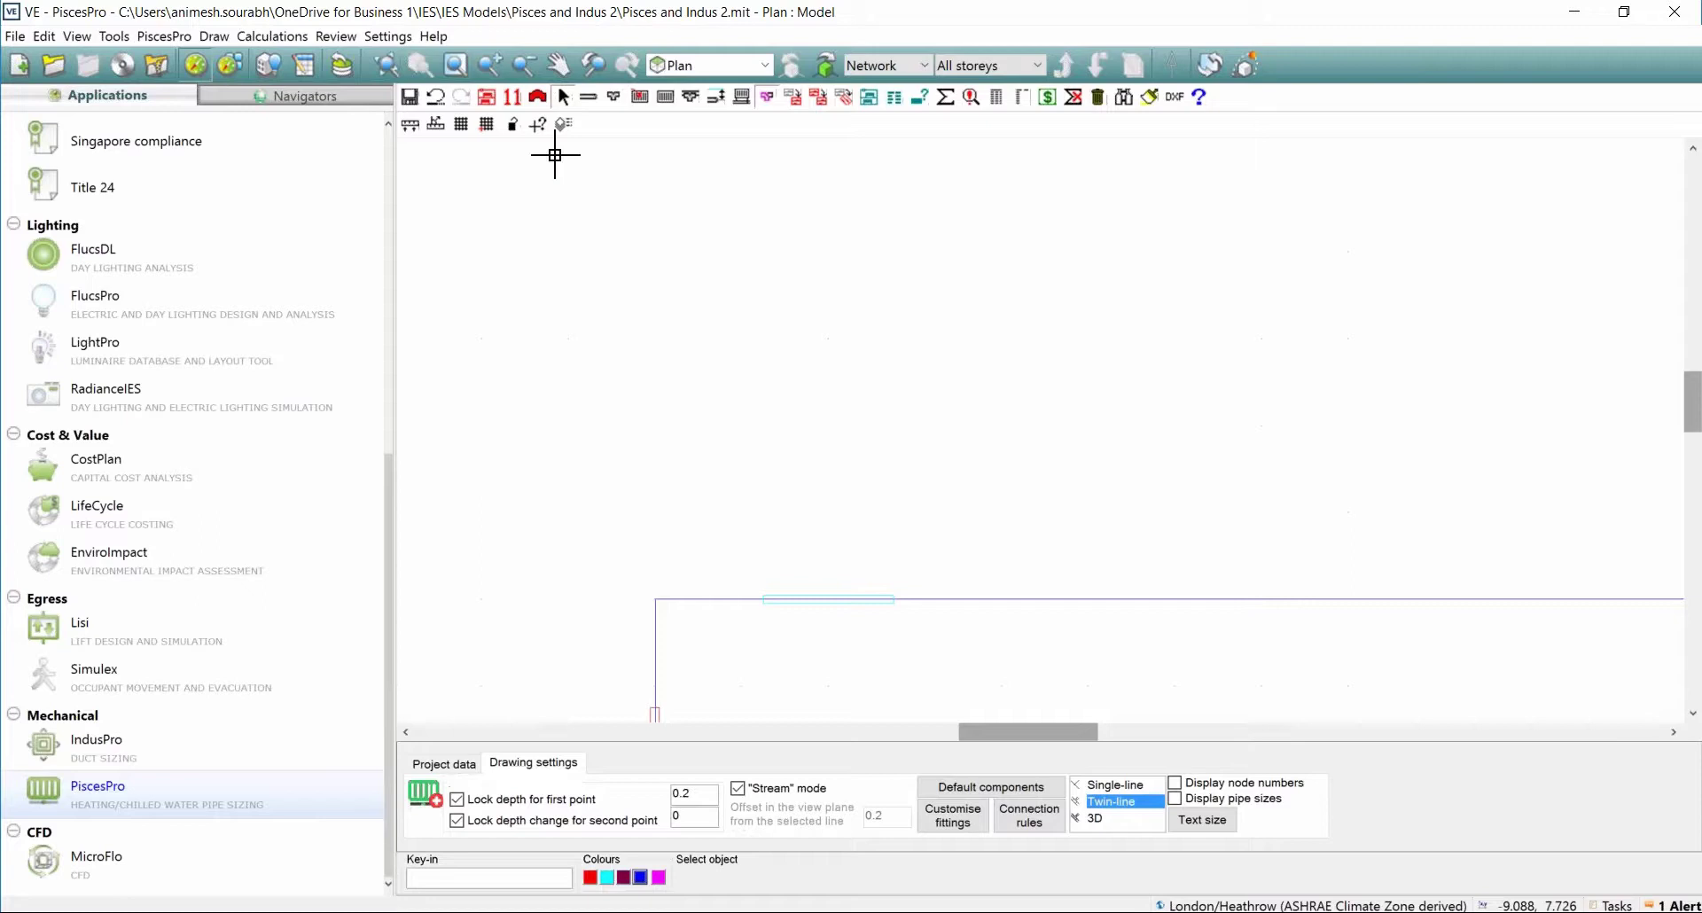
# Mark the default pipe as a flow pipe and draw a horizontal supply pipe above the room's upper wall.
pyautogui.click(588, 97)
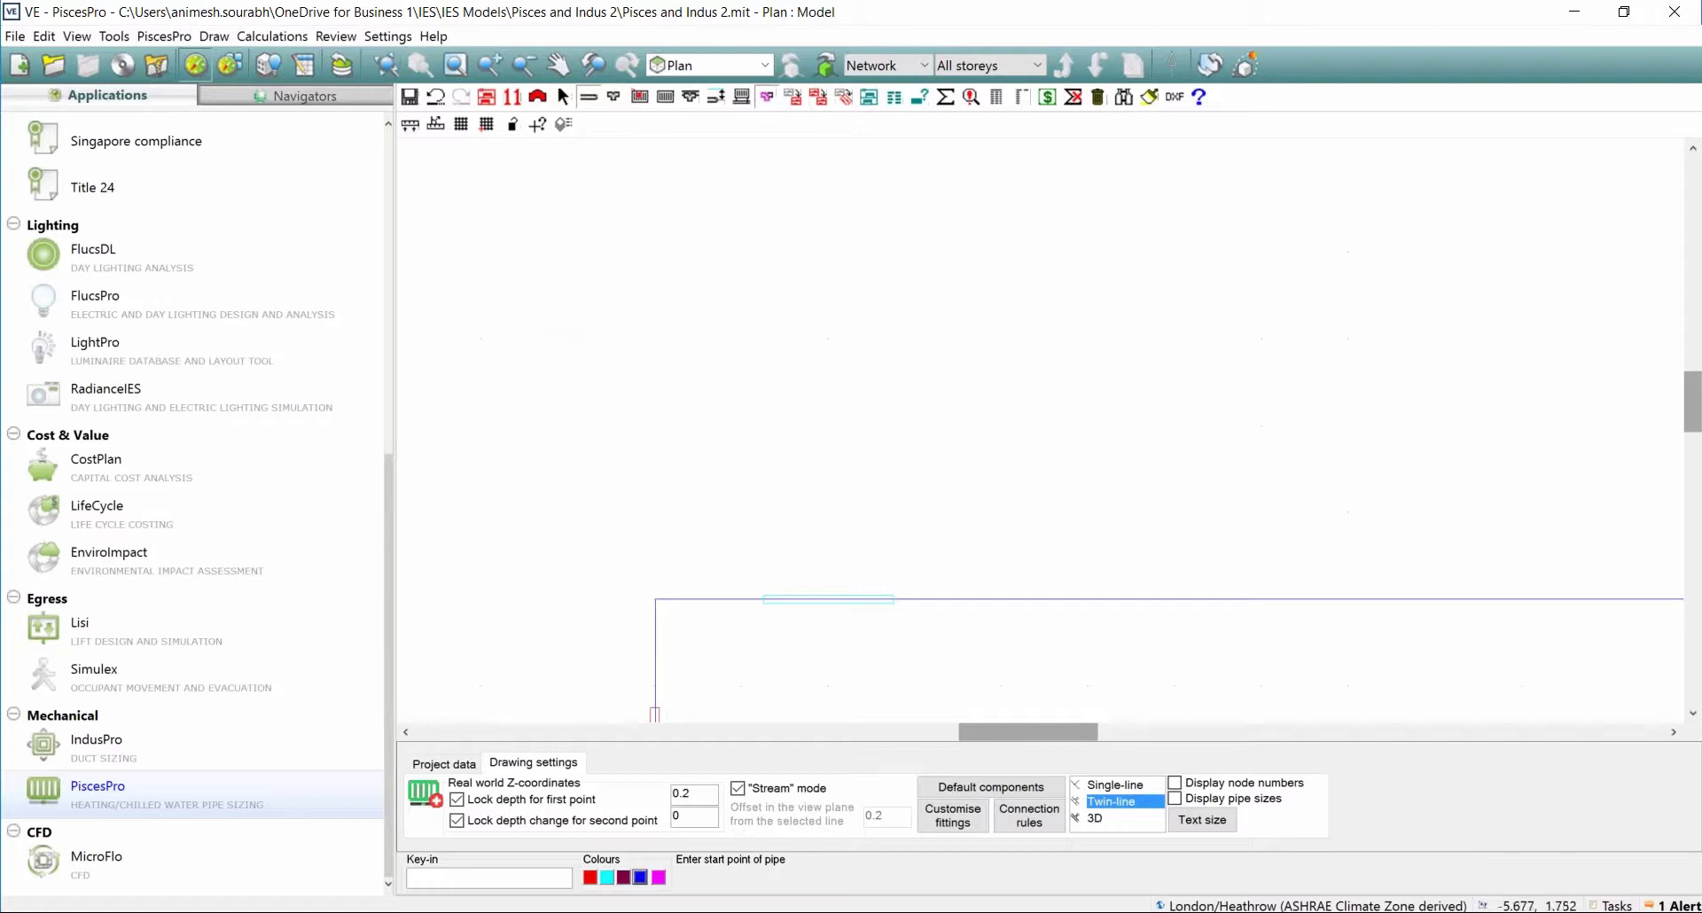
pyautogui.click(991, 787)
pyautogui.click(481, 505)
pyautogui.click(1083, 611)
pyautogui.click(537, 326)
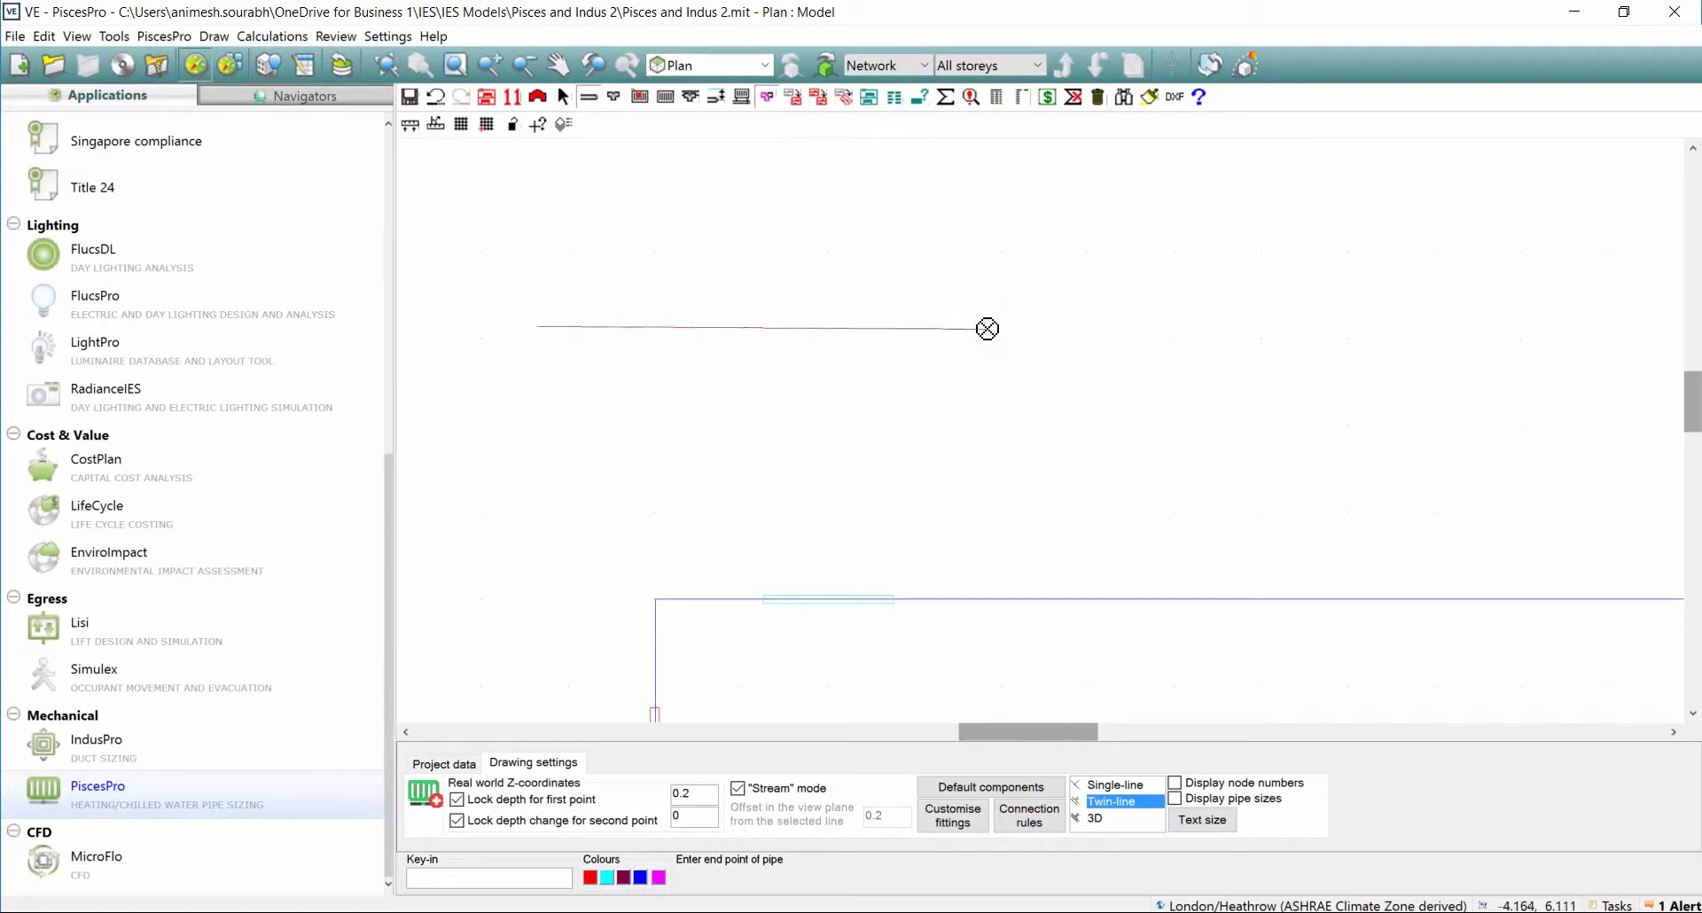
pyautogui.click(990, 326)
pyautogui.click(988, 406)
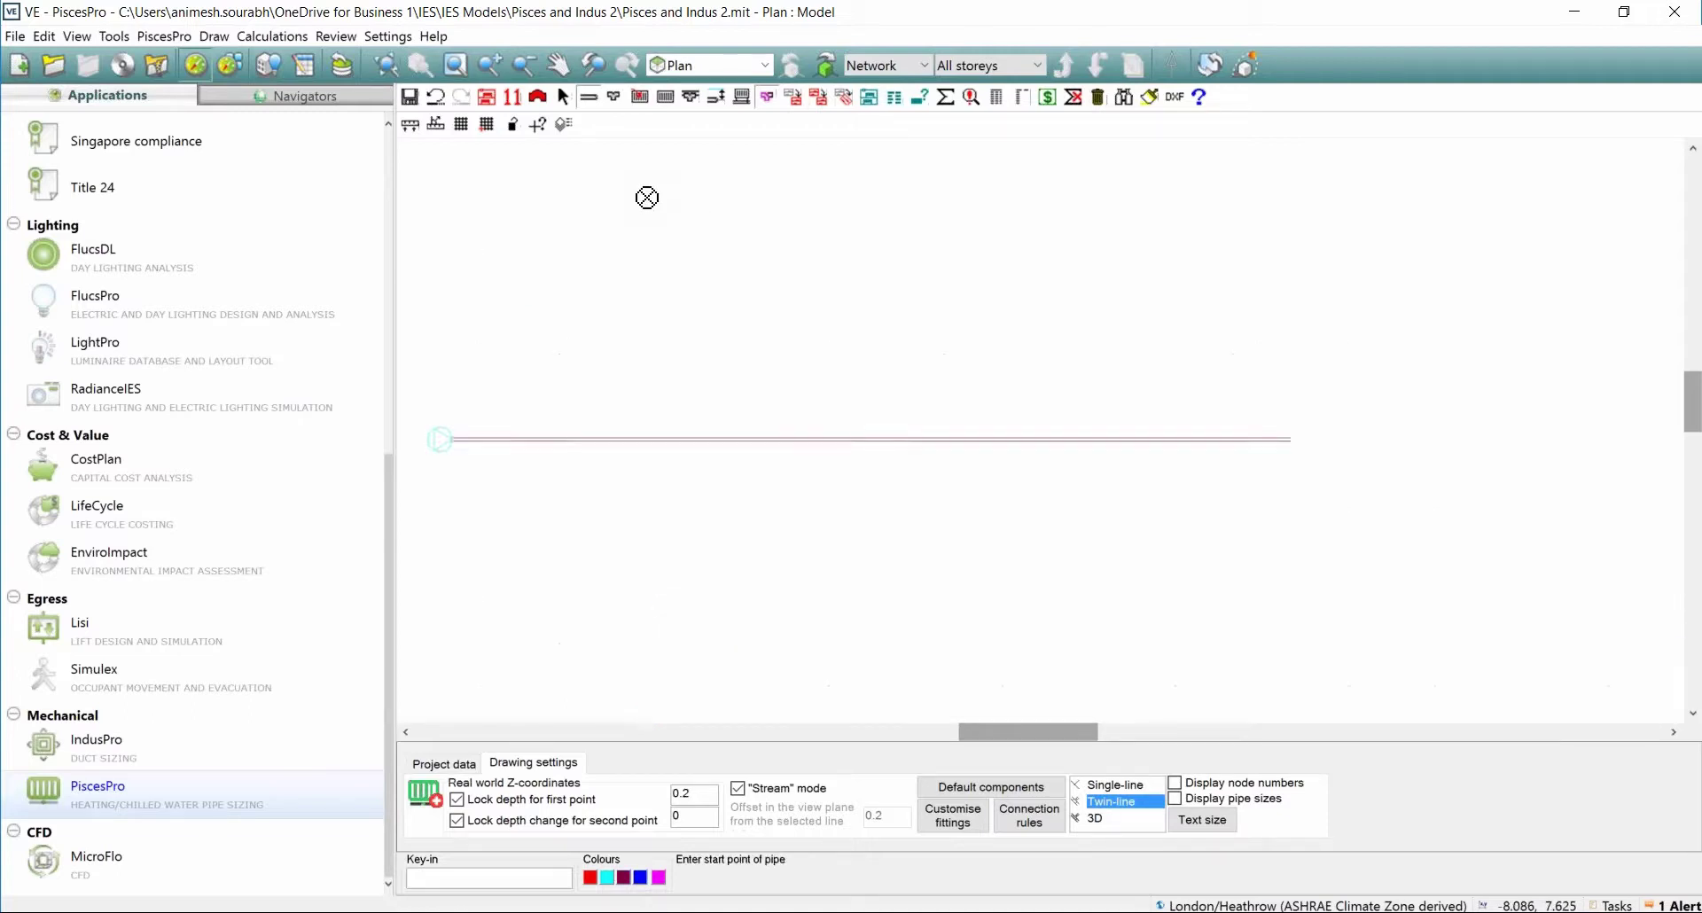
# Clear the flow pipe option in the default components and draw a shorter horizontal return pipe above the supply pipe.
pyautogui.scroll(-2, 652, 194)
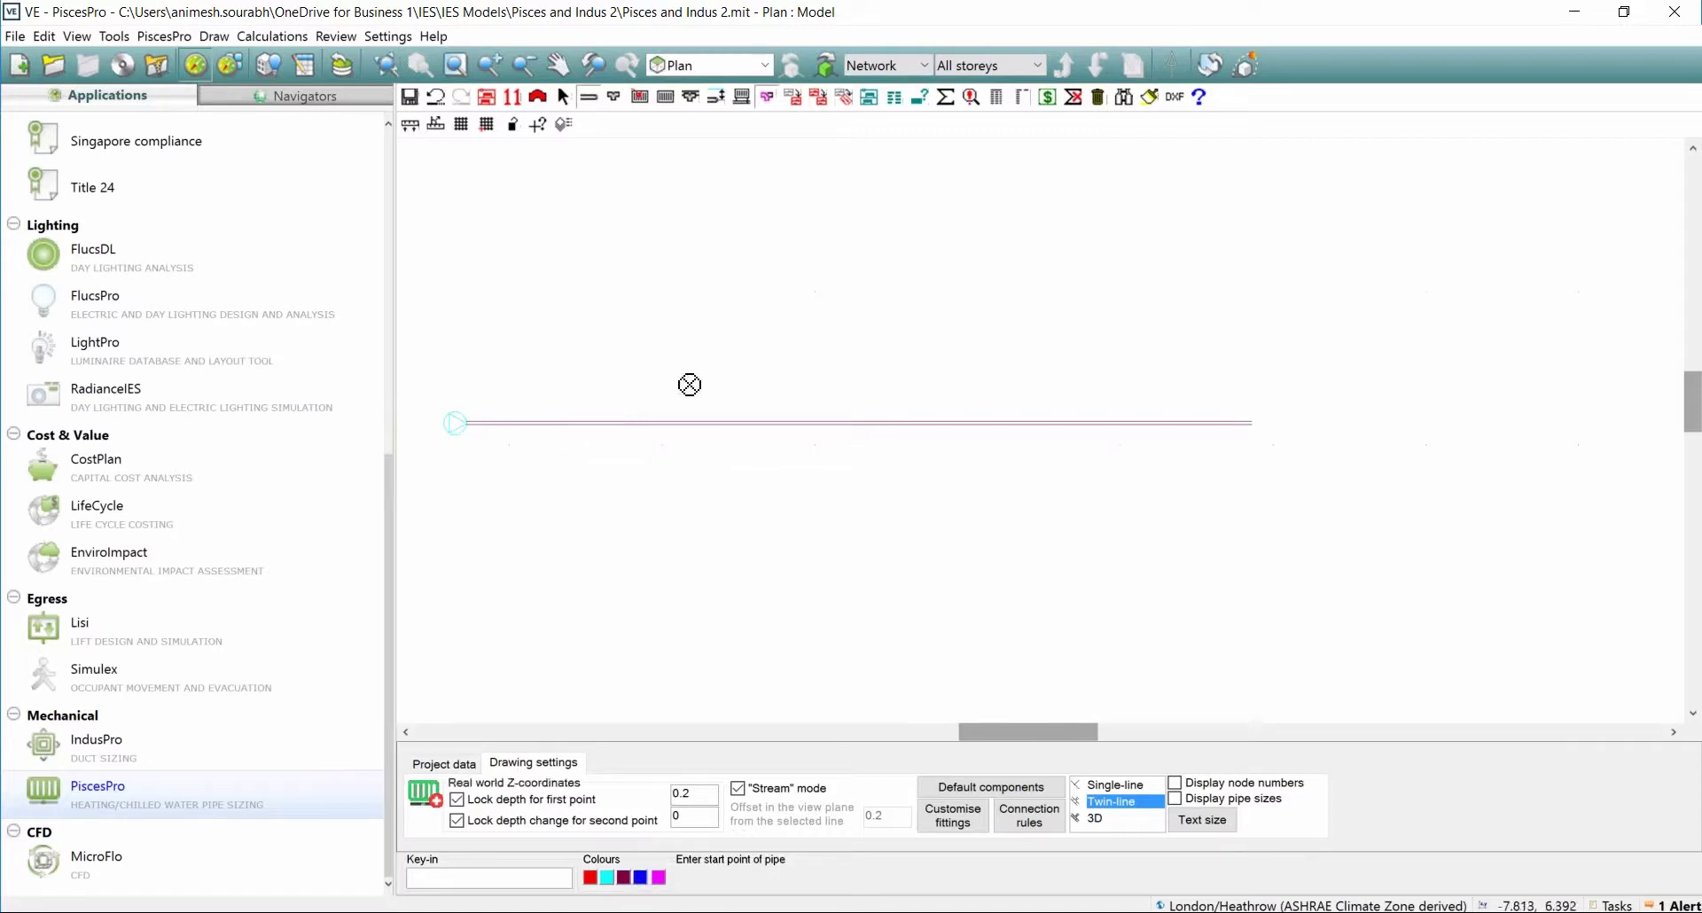
pyautogui.click(986, 787)
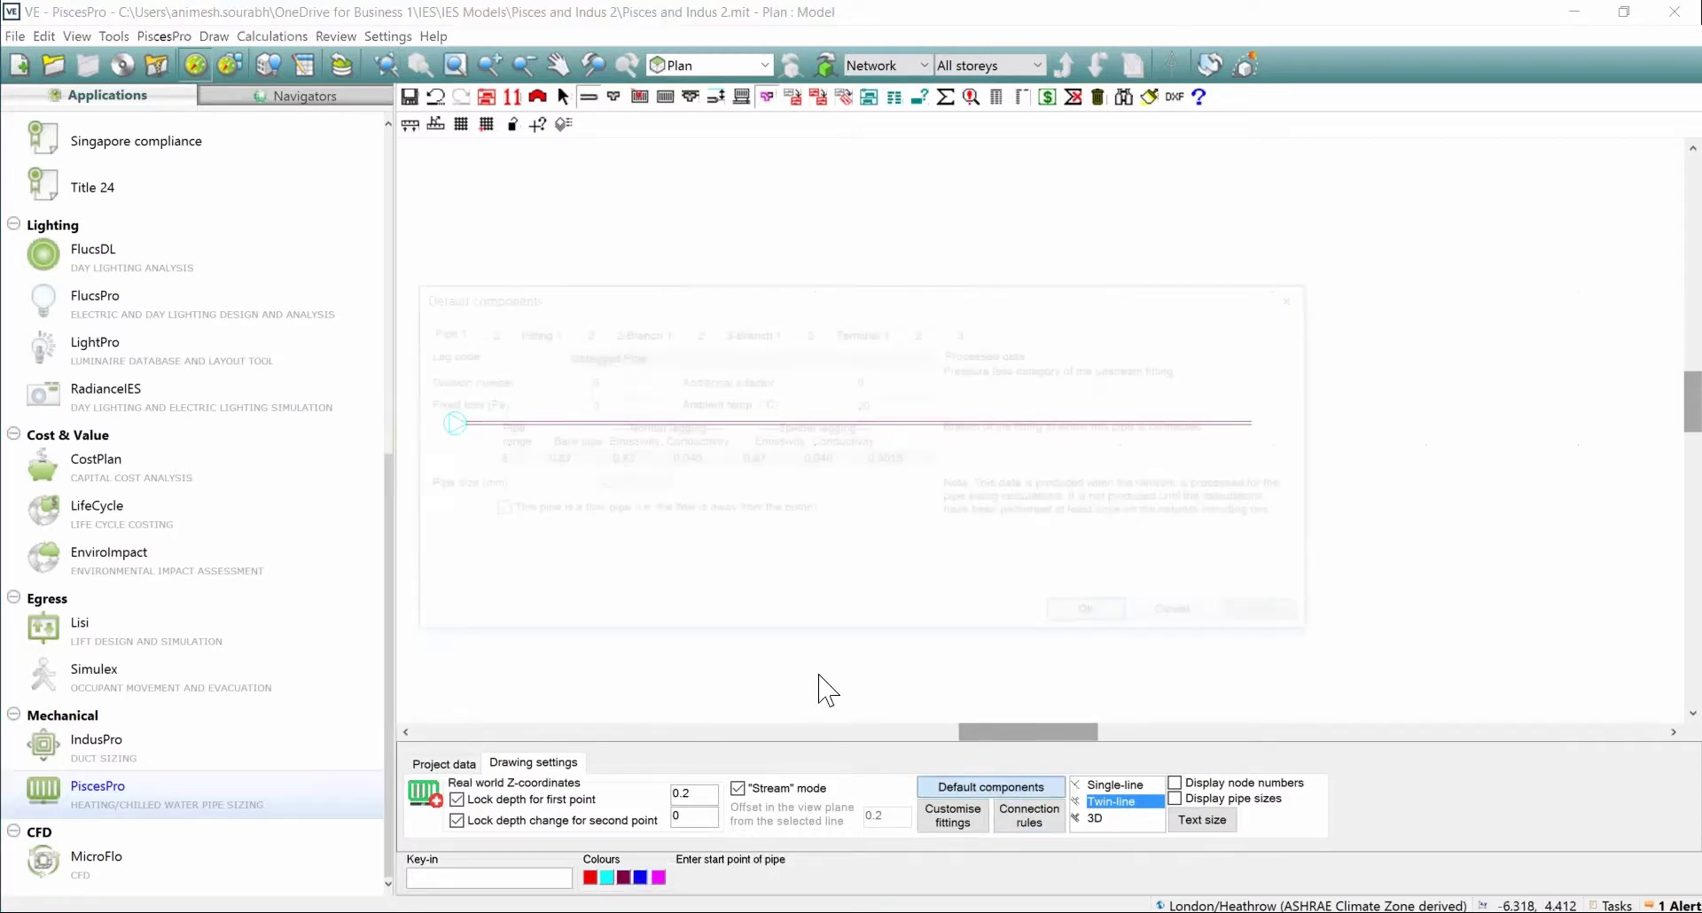
pyautogui.click(1091, 619)
pyautogui.click(545, 313)
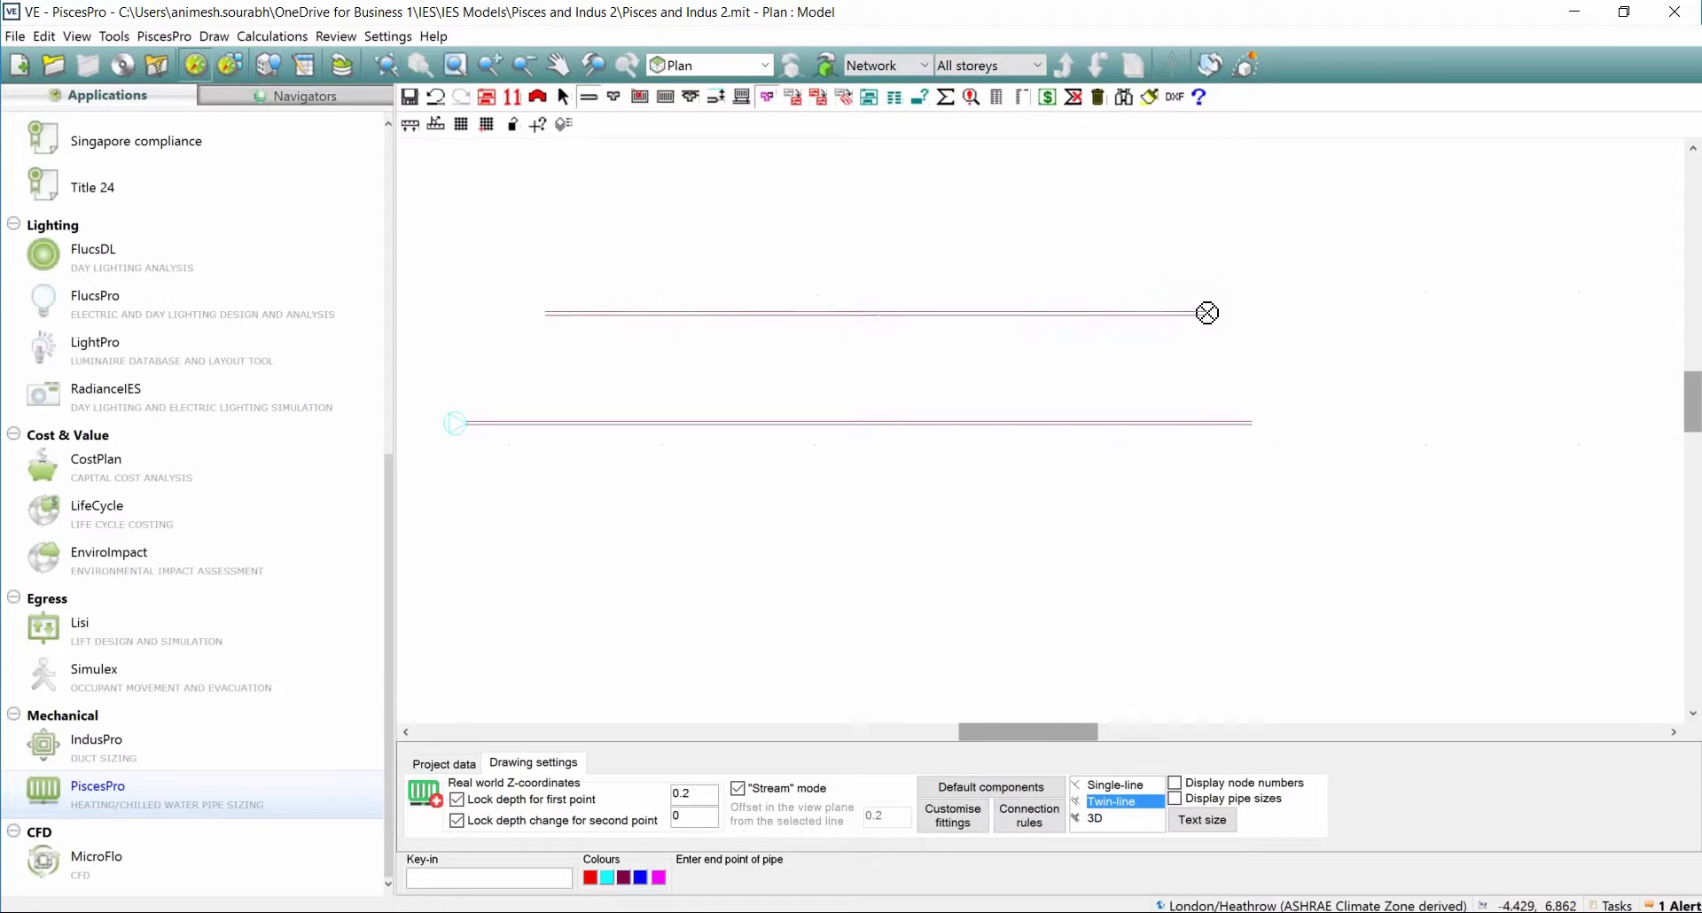
pyautogui.click(1206, 313)
pyautogui.rightClick(1257, 399)
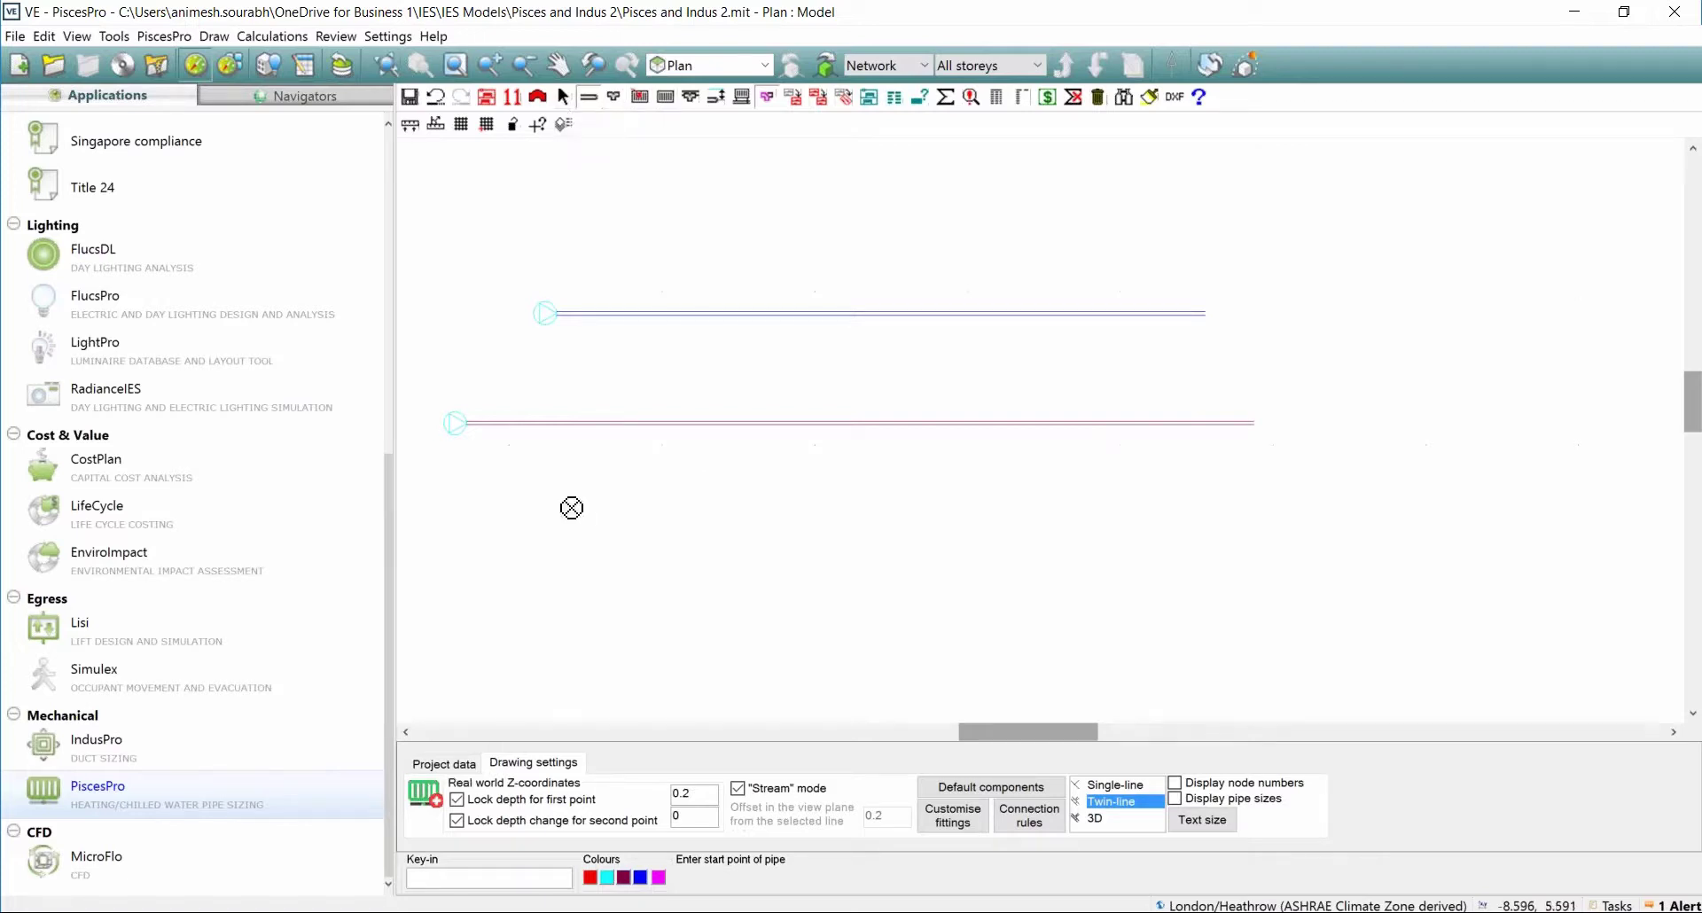
# Draw a stepped return pipe run below the supply pipe, going across, down and across again with two right-angle bends.
pyautogui.click(993, 787)
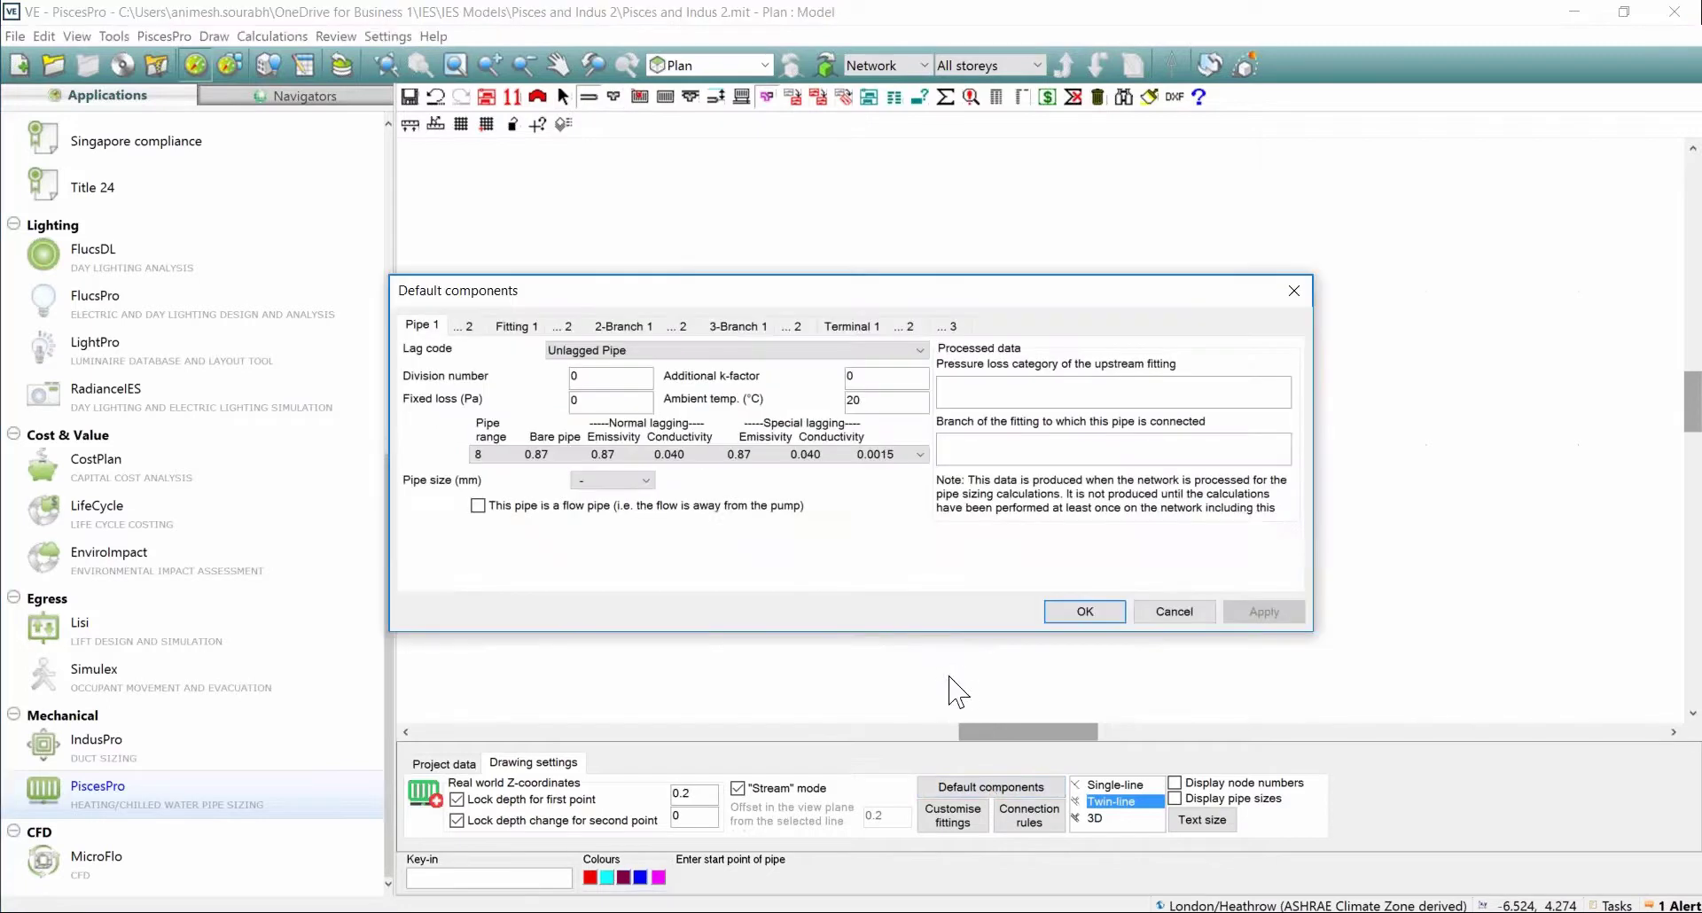
pyautogui.click(1085, 612)
pyautogui.click(538, 515)
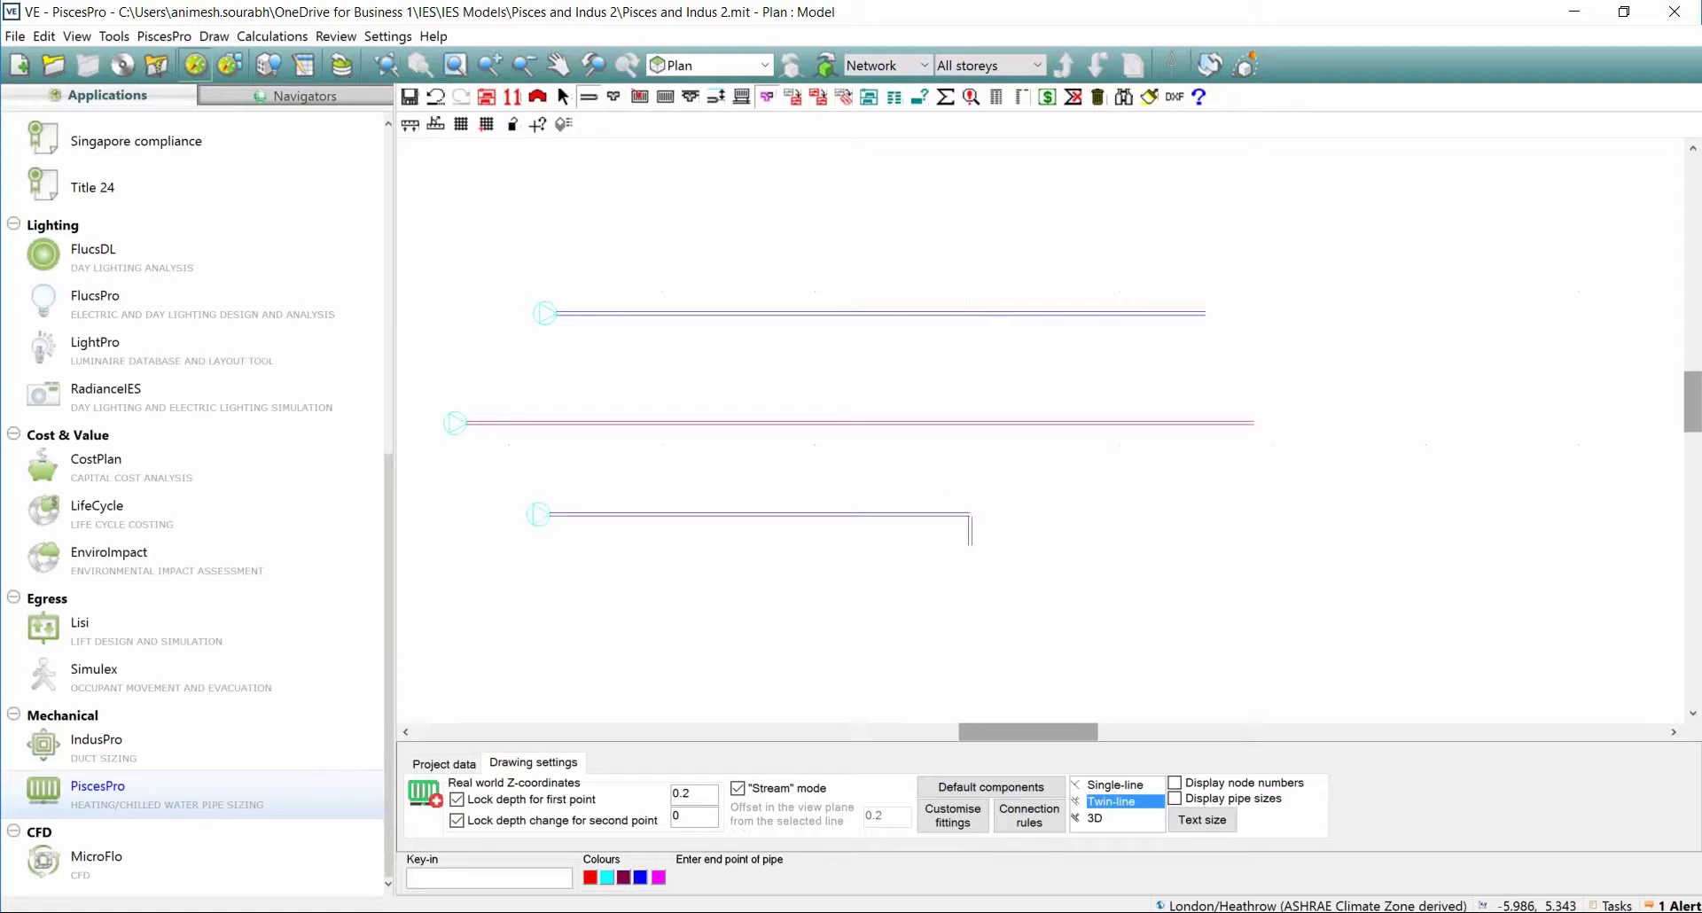
pyautogui.click(981, 661)
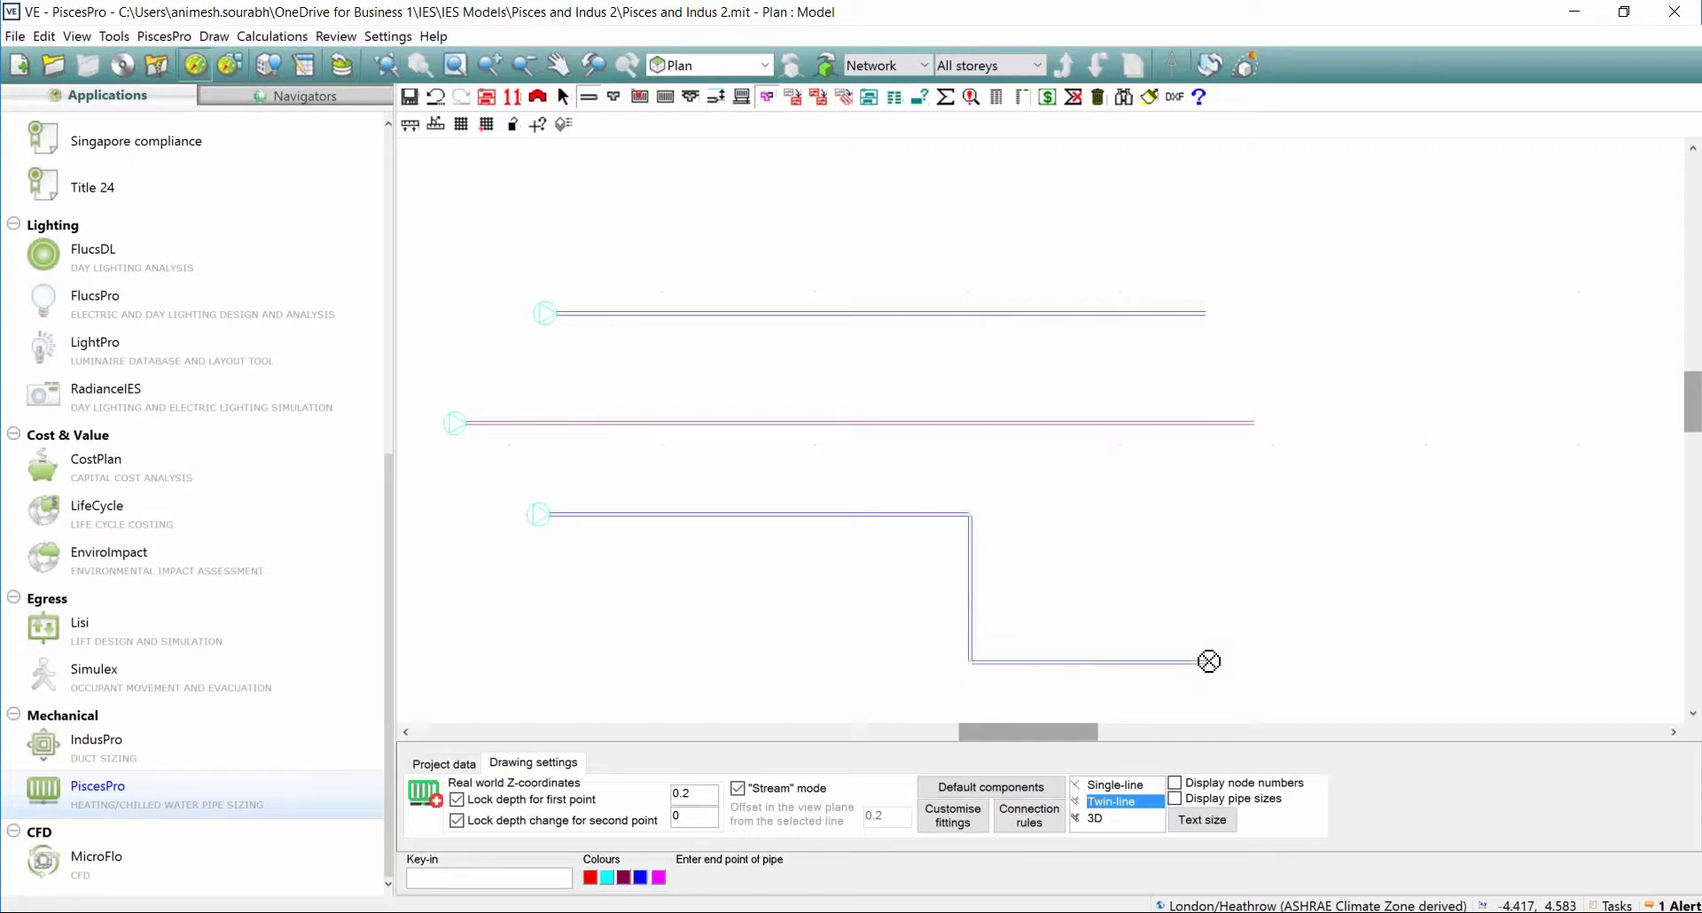
# Draw a horizontal branch pipe from the upper bend of the stepped run, in line with its first segment, to form a tee.
pyautogui.scroll(3, 946, 533)
pyautogui.scroll(-1, 1148, 488)
pyautogui.moveTo(1694, 401); pyautogui.dragTo(1694, 428)
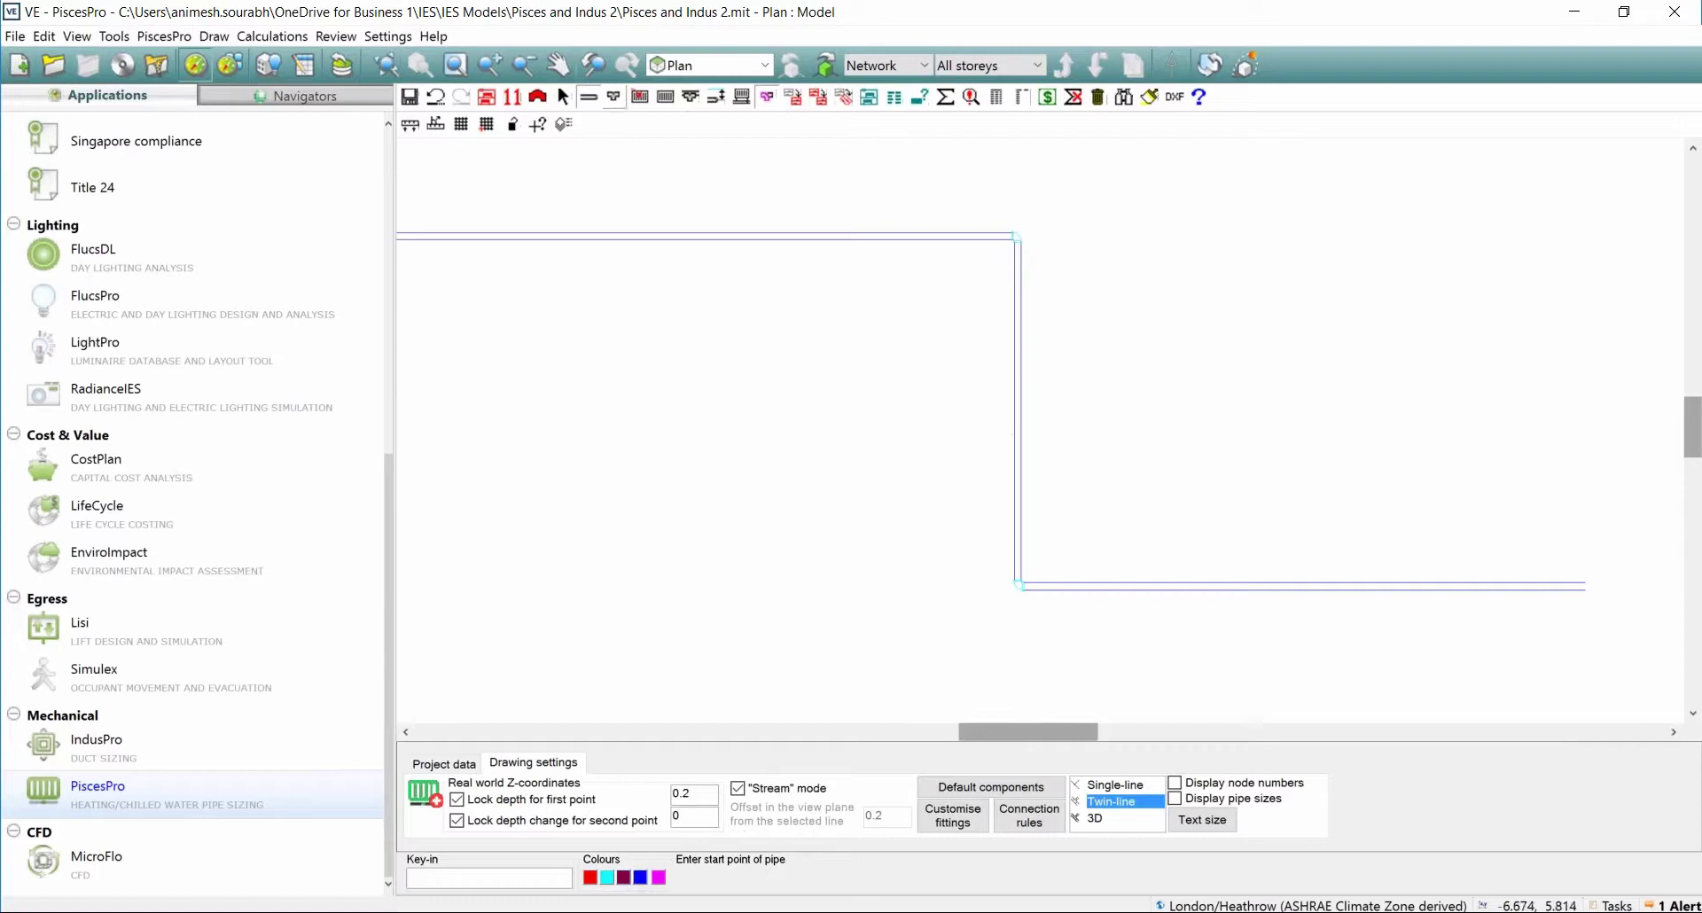
pyautogui.click(1015, 237)
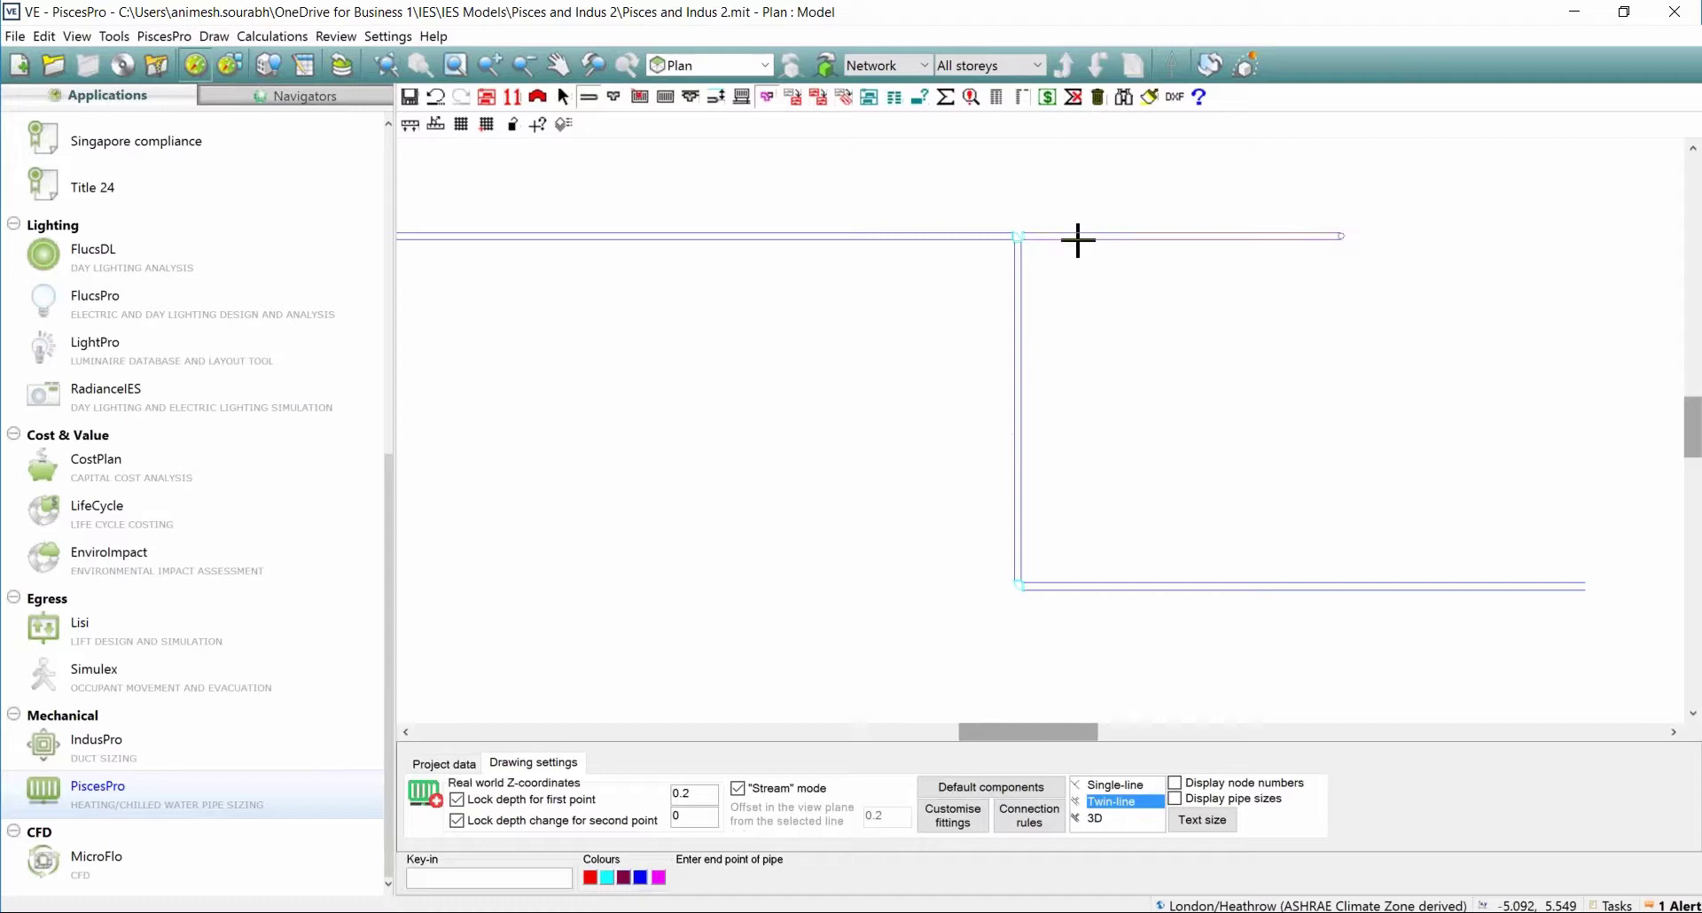
pyautogui.scroll(1, 924, 282)
pyautogui.rightClick(962, 279)
pyautogui.scroll(1, 1043, 249)
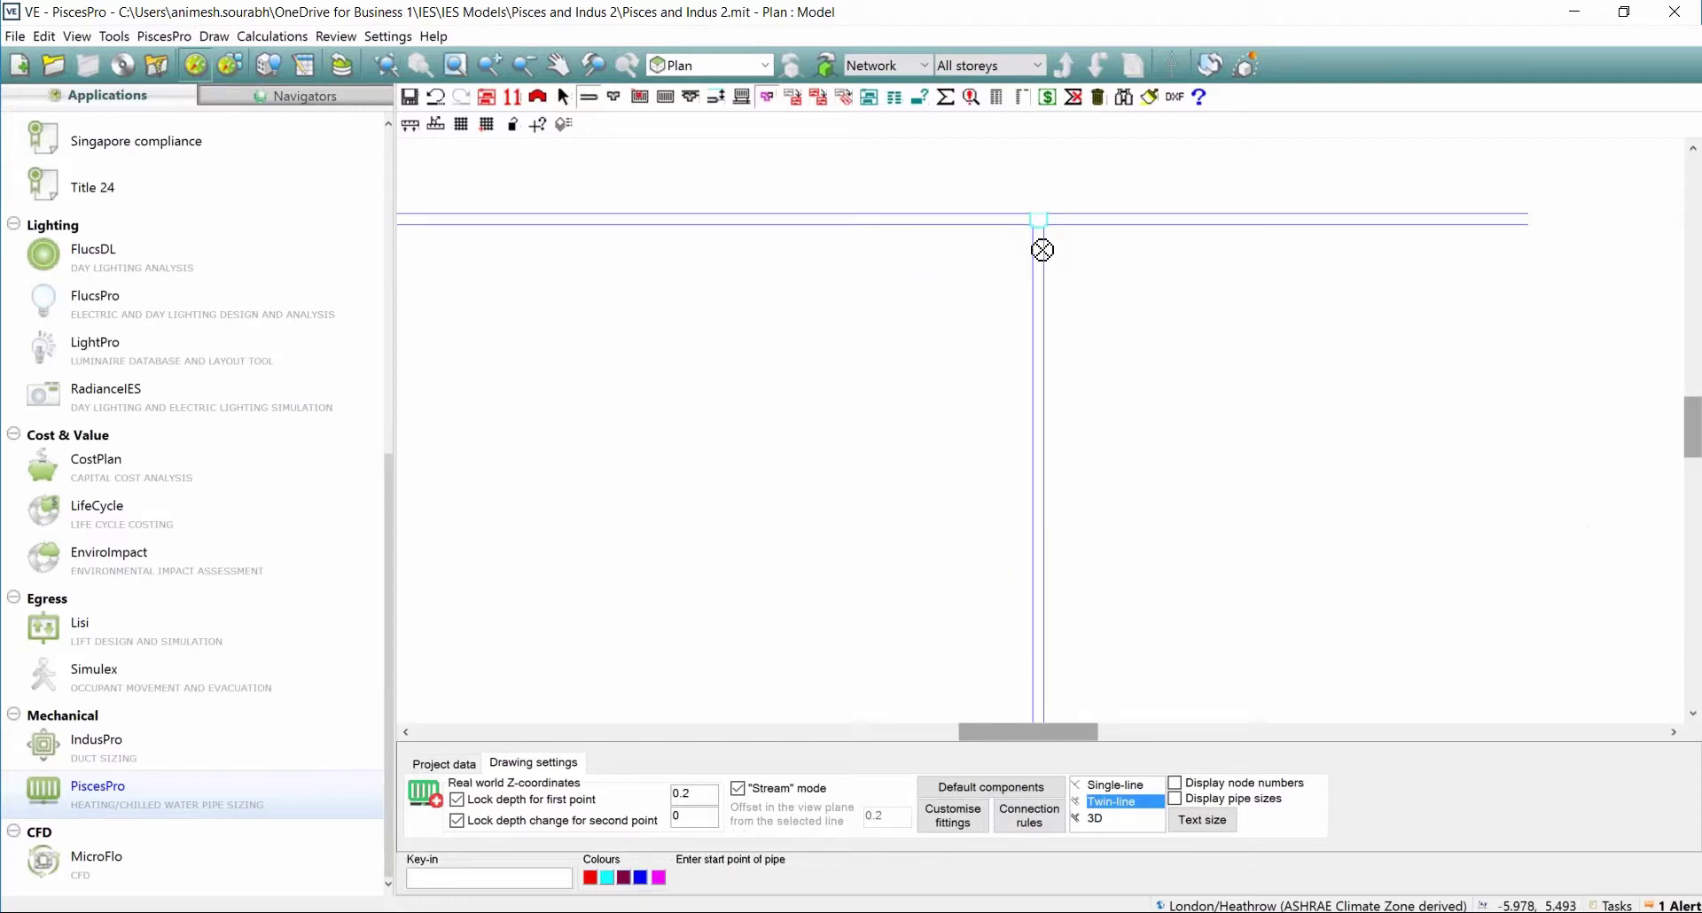
# Delete all the practice supply and return pipes above the room, including the tee and the single return pipe further up.
pyautogui.scroll(-5, 1043, 250)
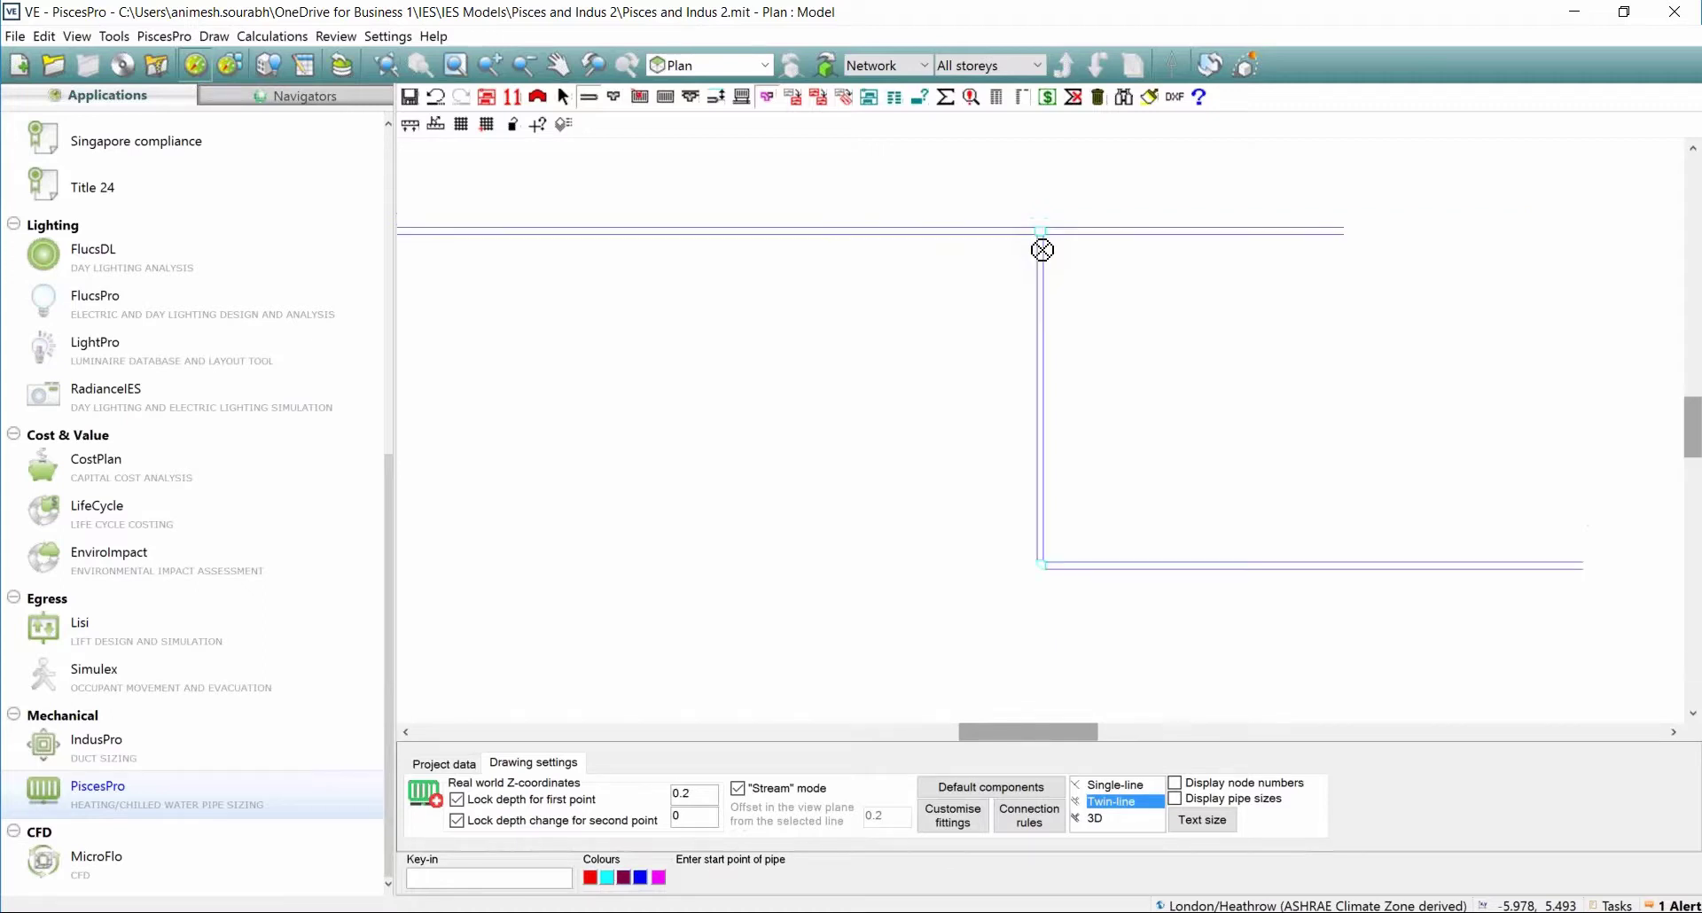
pyautogui.scroll(-1, 780, 377)
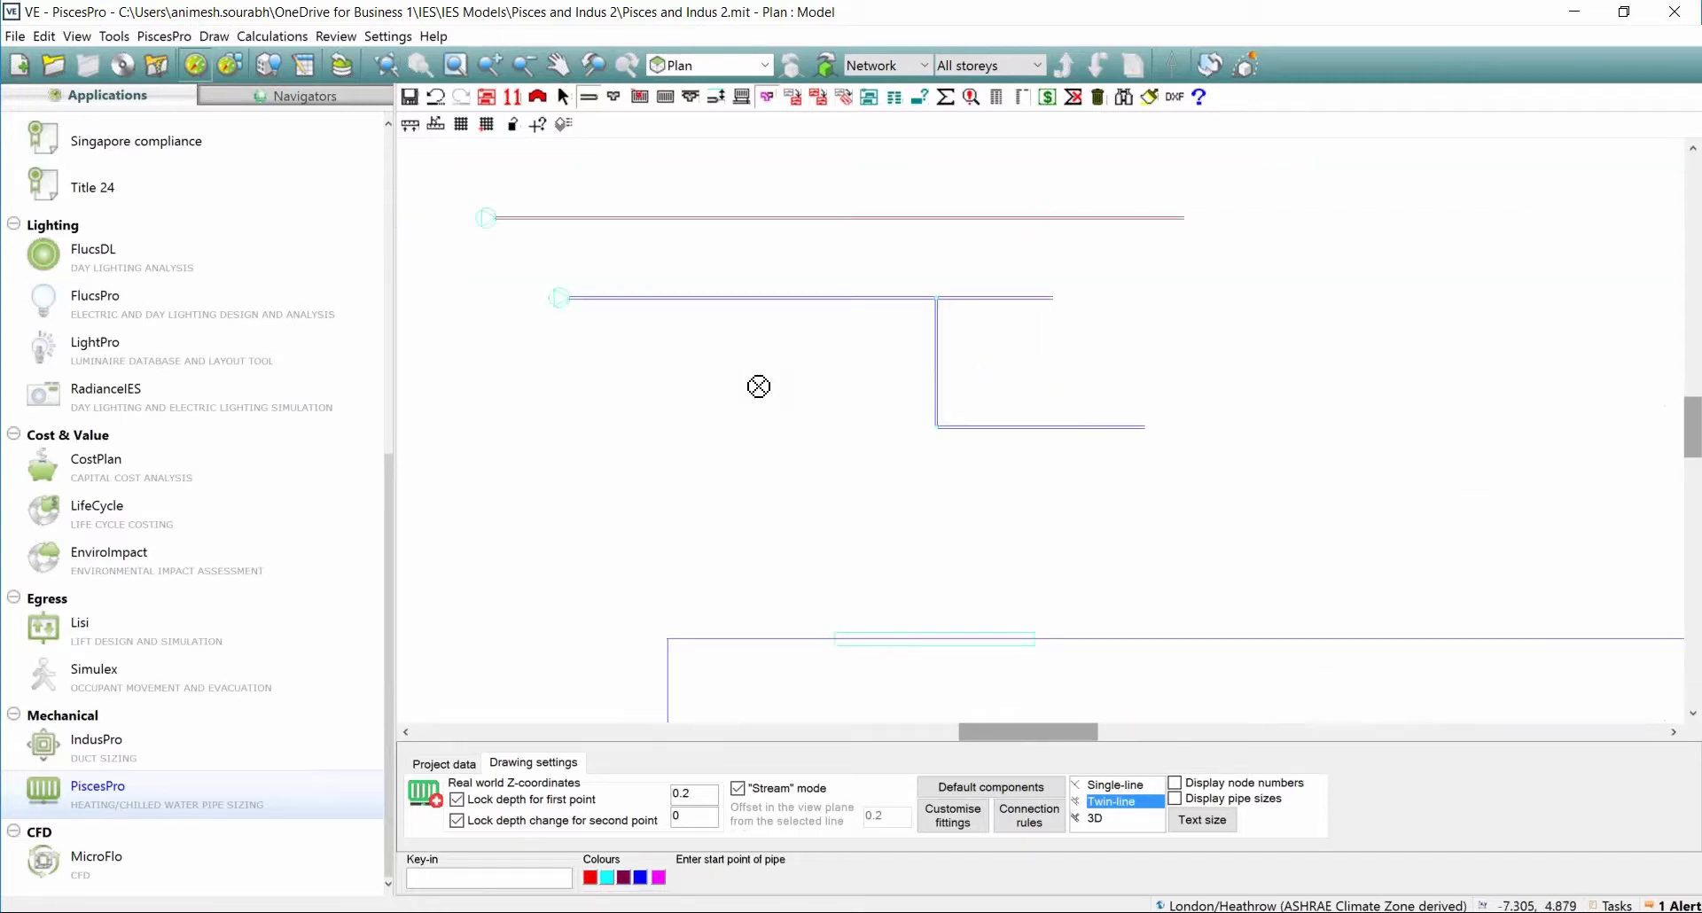
pyautogui.click(563, 96)
pyautogui.moveTo(448, 174); pyautogui.dragTo(1458, 521)
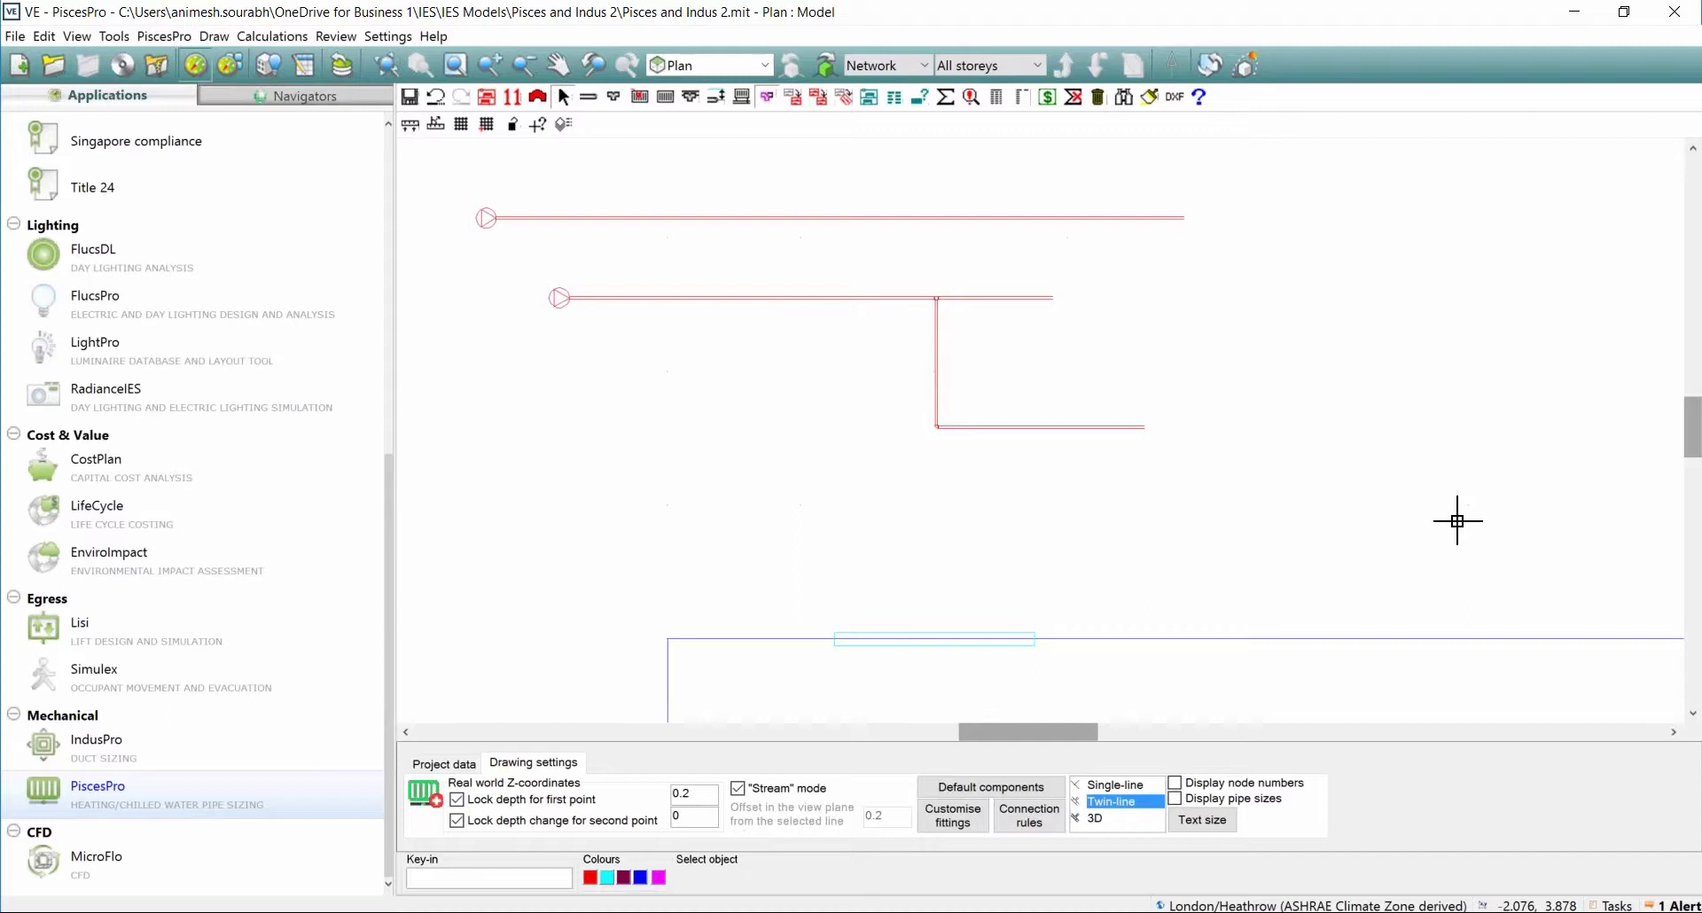
pyautogui.press('Delete')
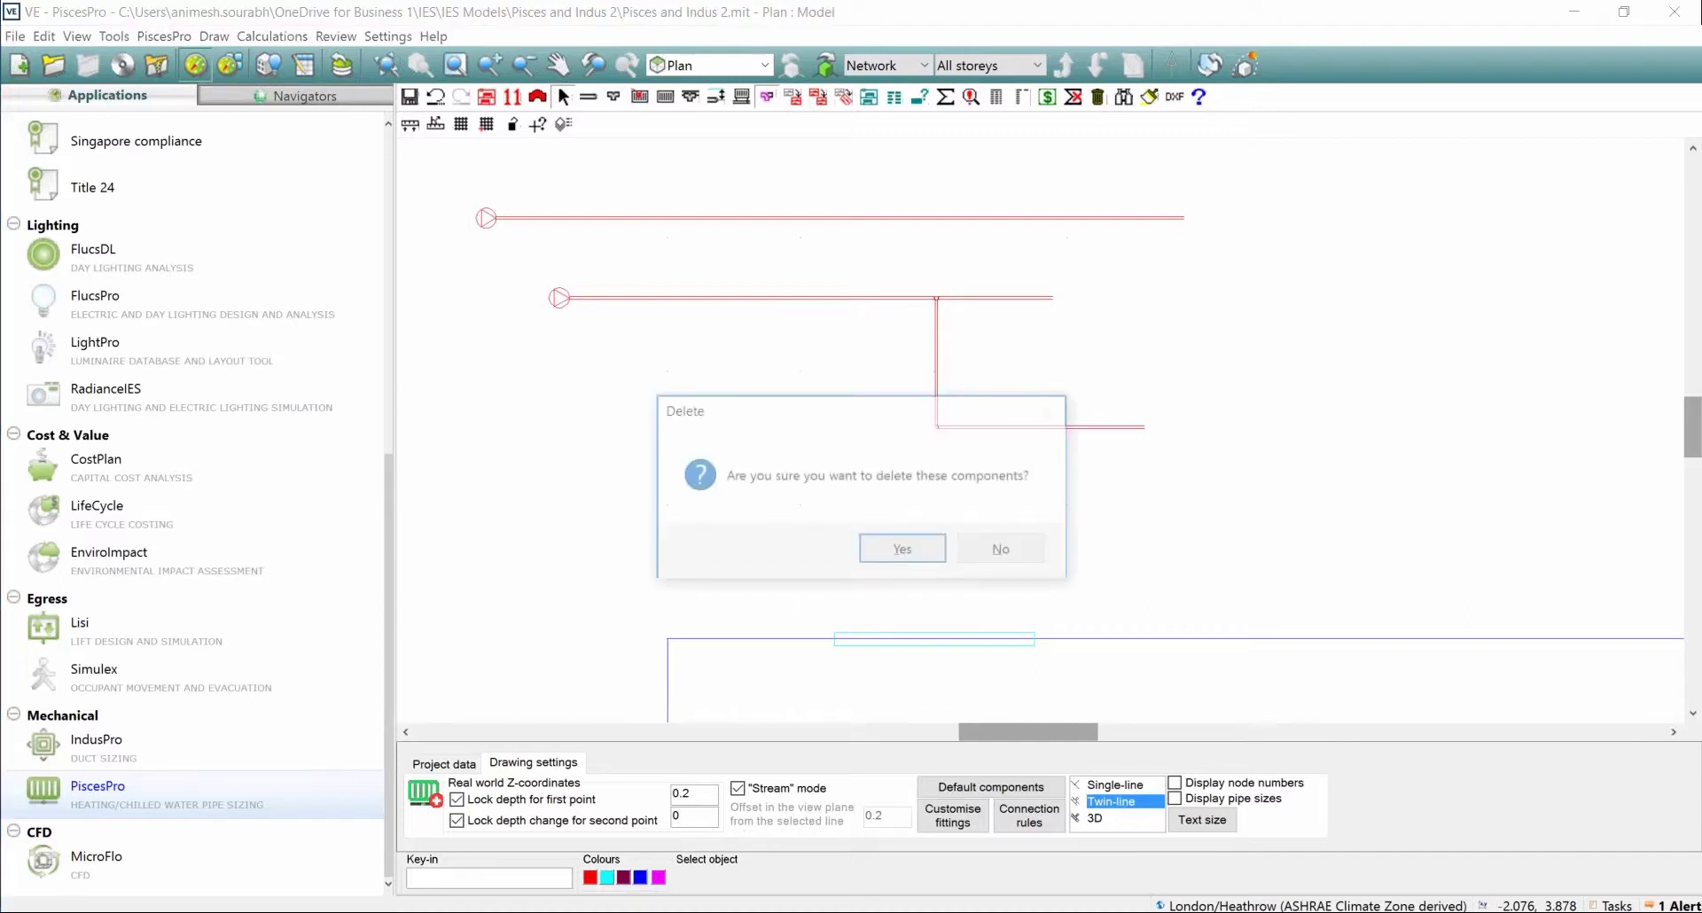
pyautogui.click(900, 554)
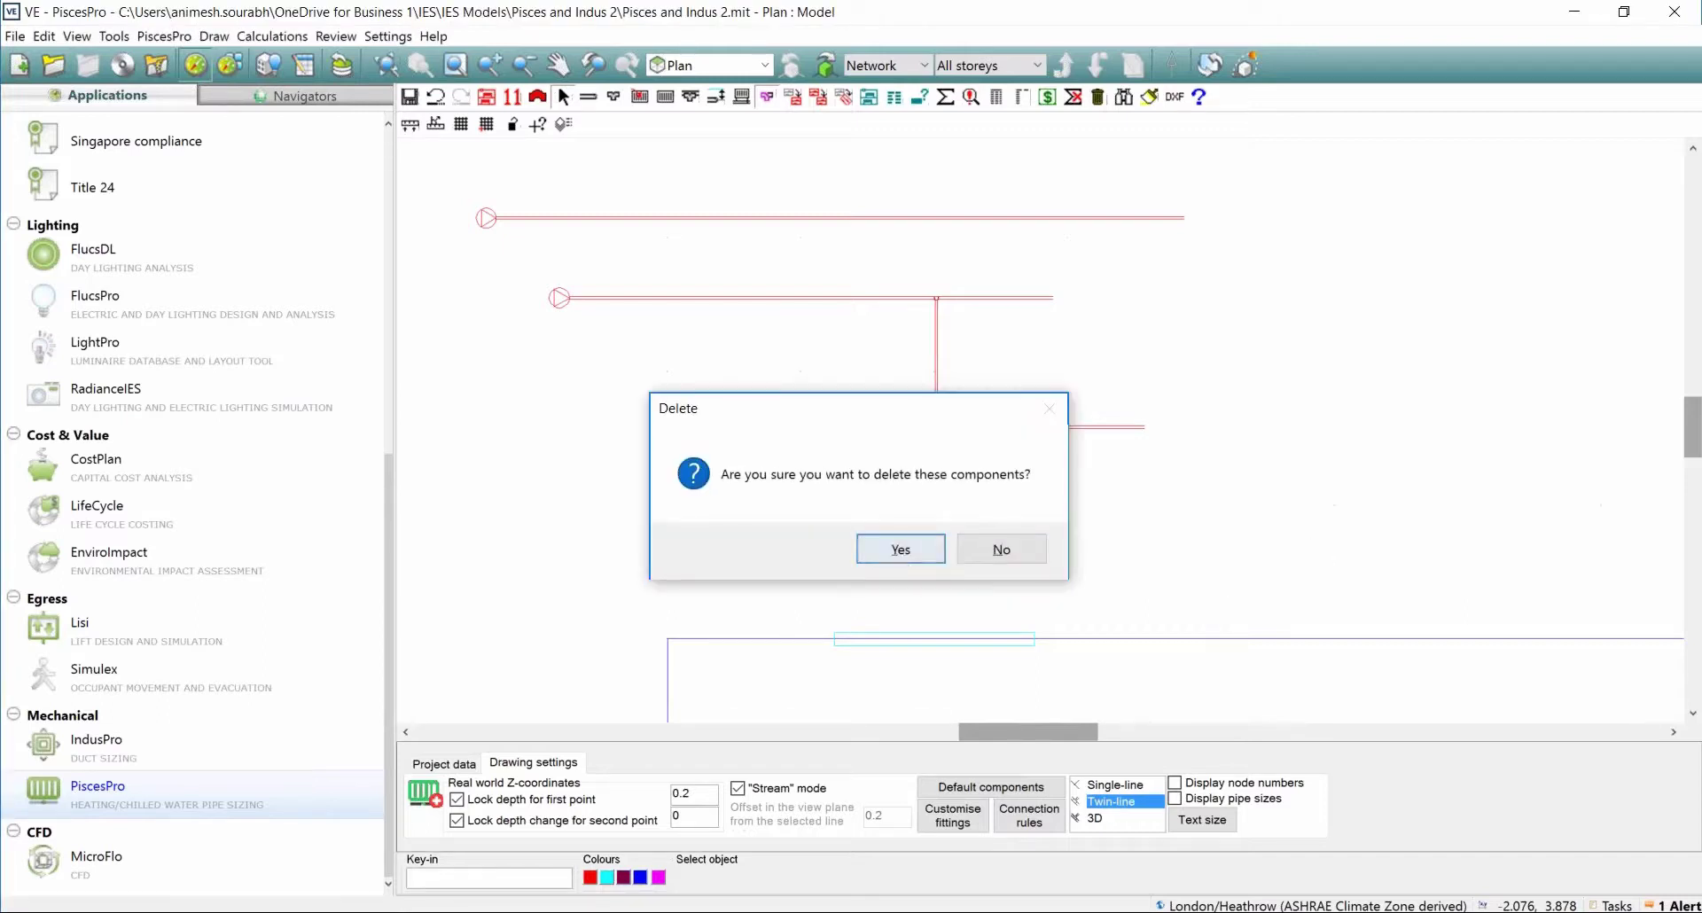
pyautogui.scroll(-3, 851, 291)
pyautogui.moveTo(656, 184); pyautogui.dragTo(1261, 273)
pyautogui.press('Delete')
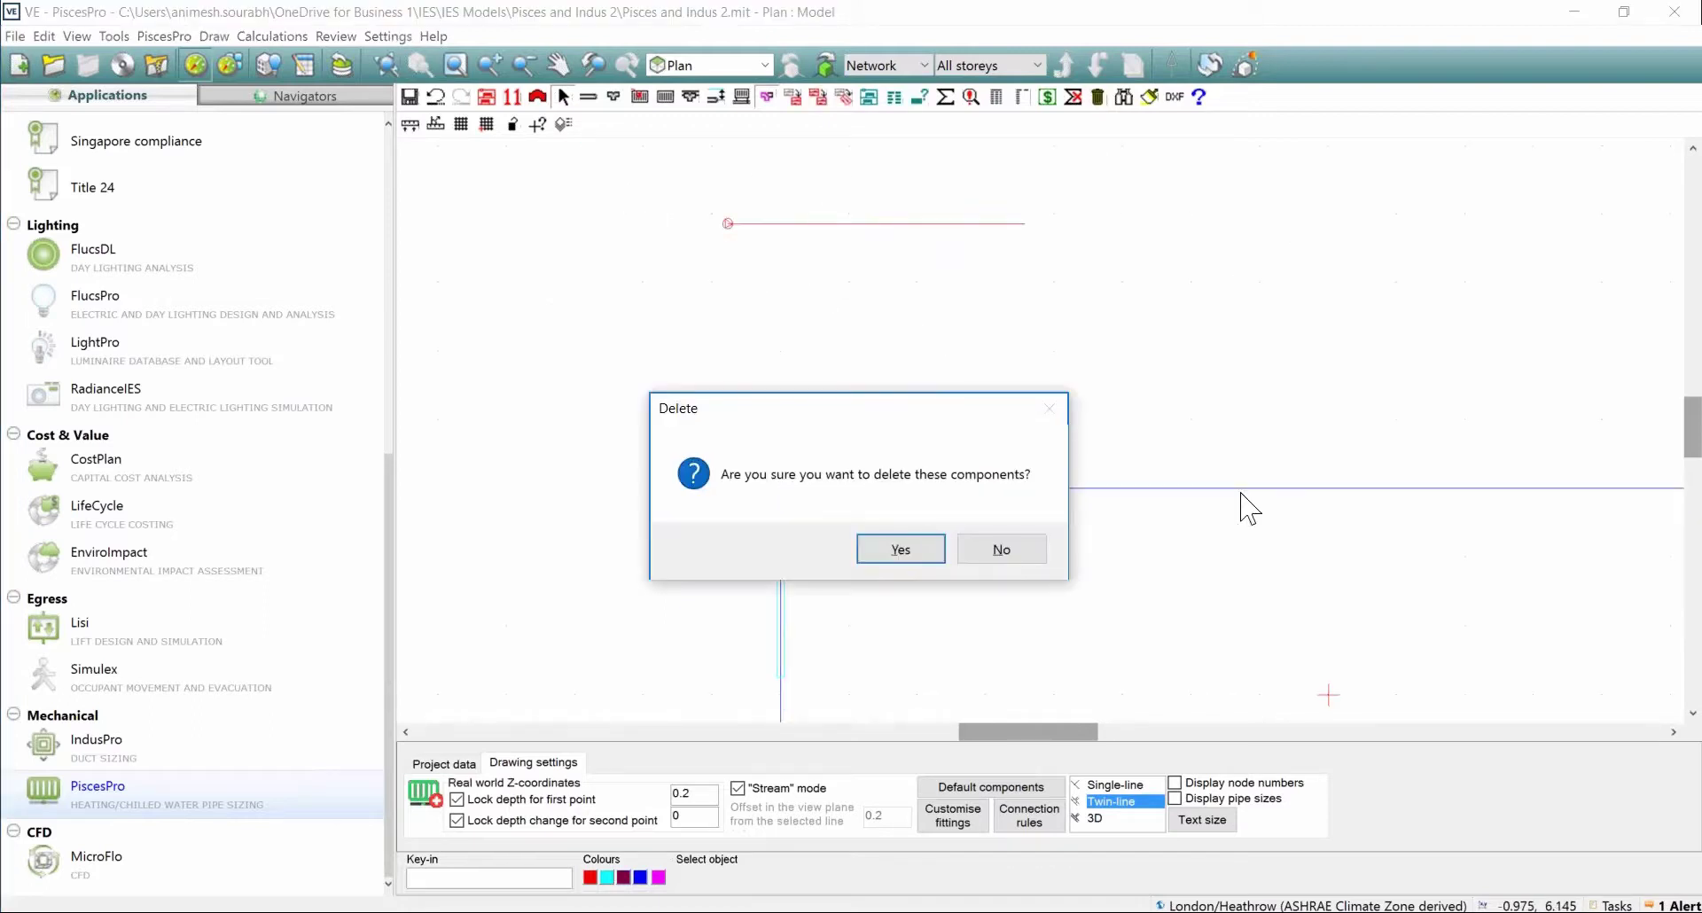
pyautogui.click(895, 549)
# Mark the default pipe as a flow pipe in the default components, ready for drawing the room's supply pipework.
pyautogui.moveTo(1072, 732); pyautogui.dragTo(1102, 732)
pyautogui.moveTo(1693, 426); pyautogui.dragTo(1692, 449)
pyautogui.scroll(1, 807, 420)
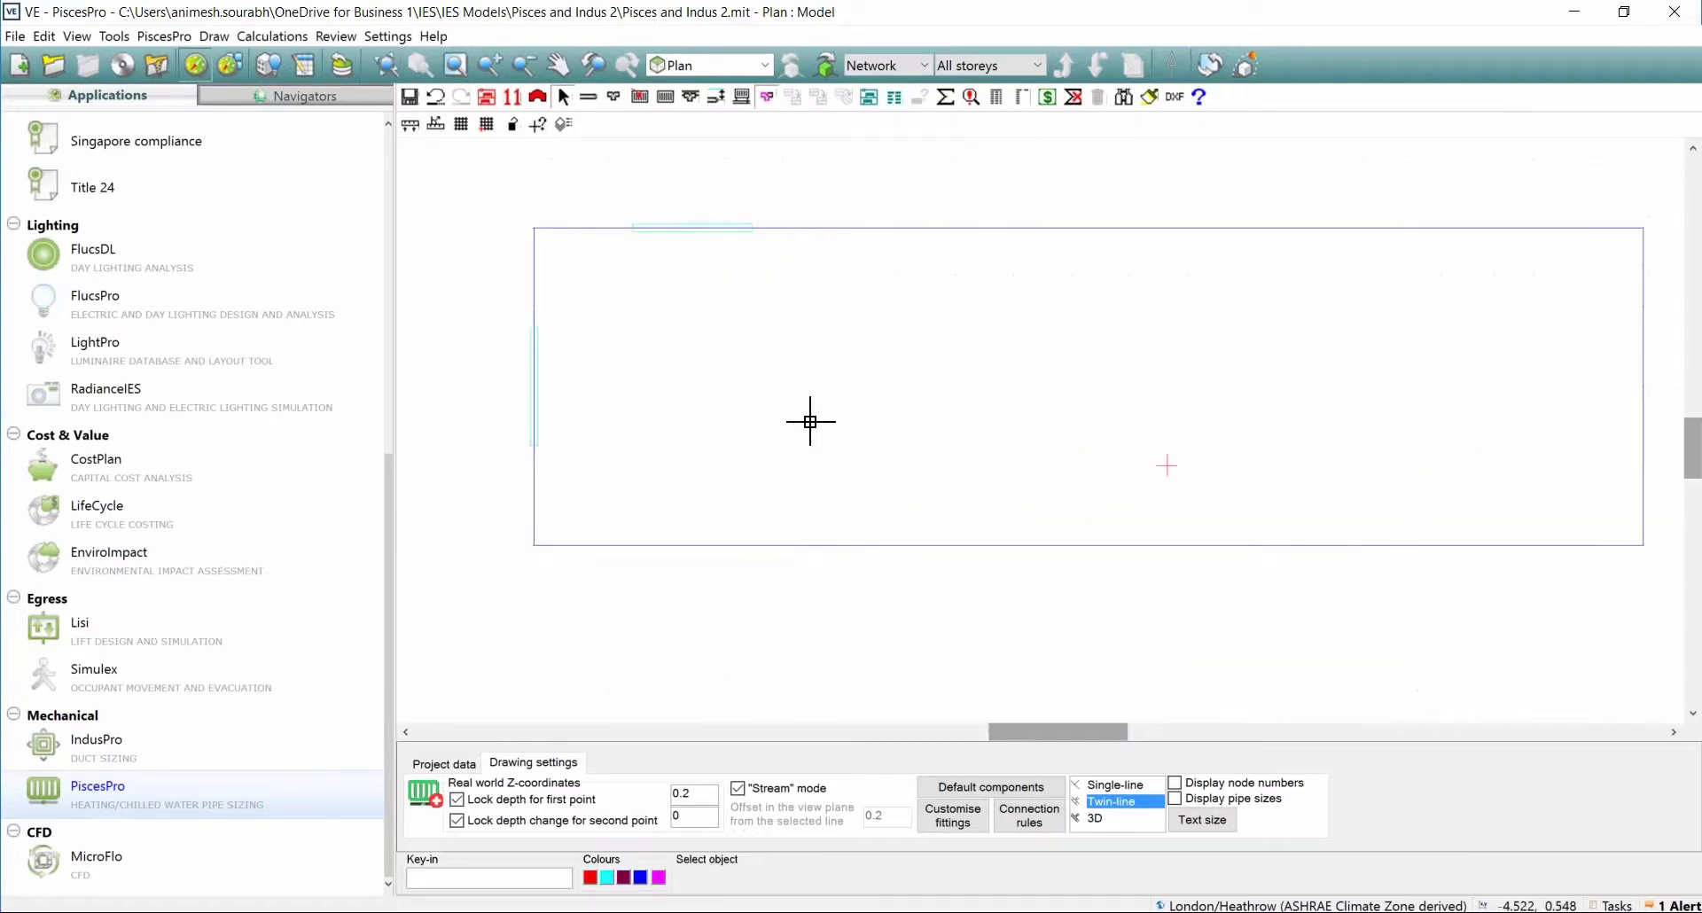
pyautogui.click(587, 96)
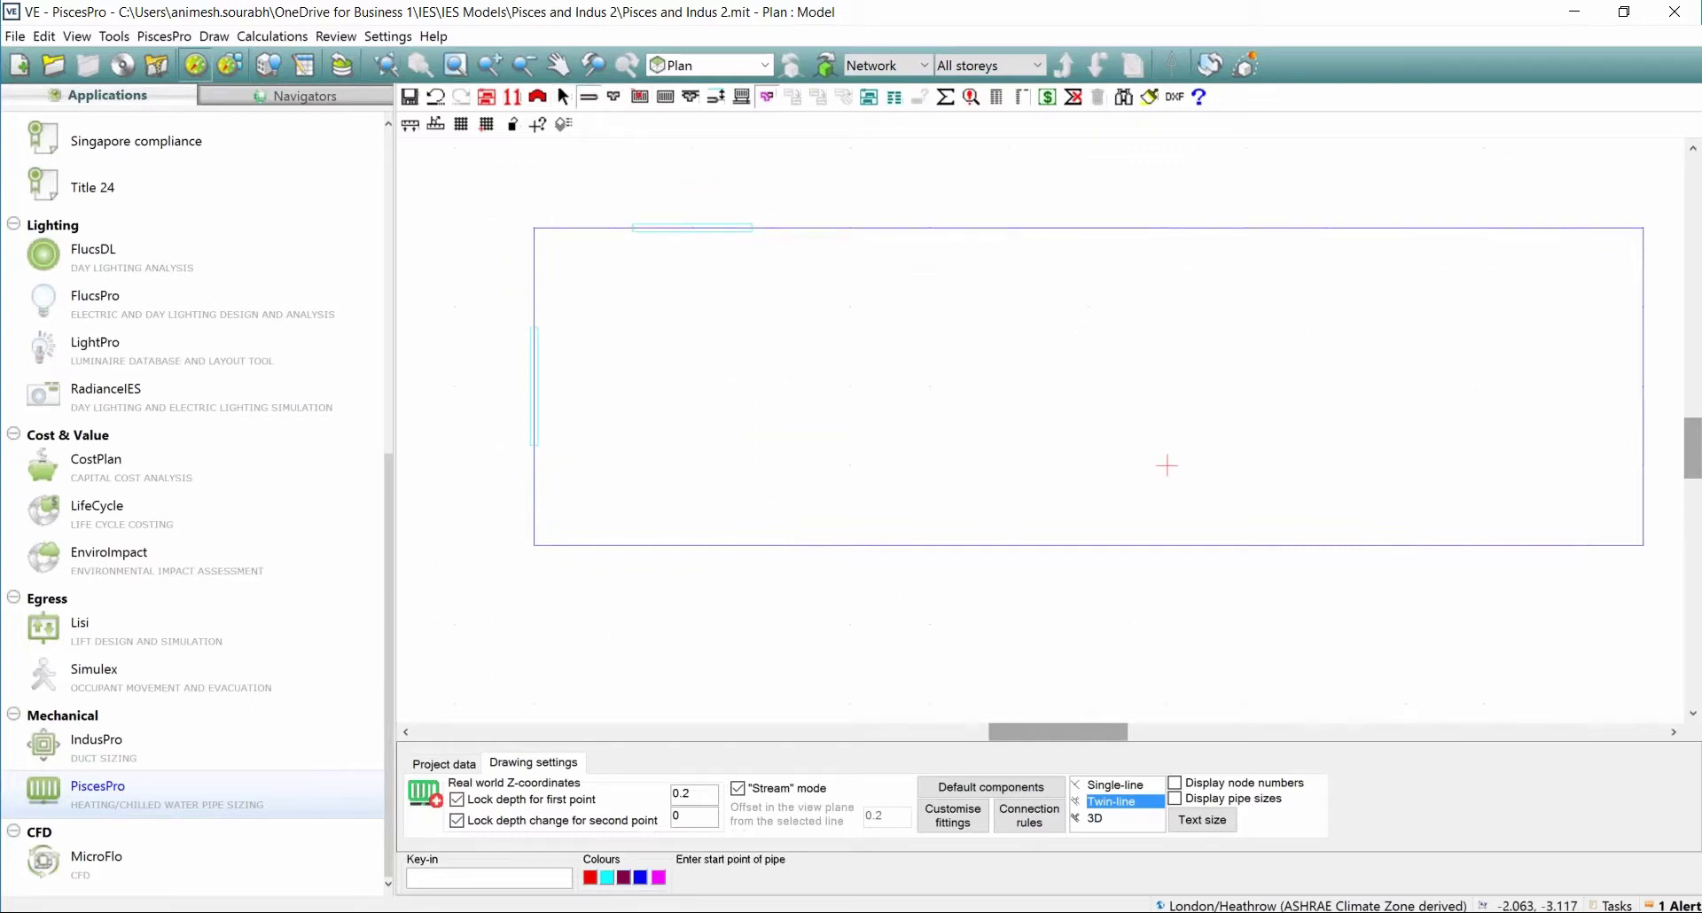
pyautogui.click(971, 792)
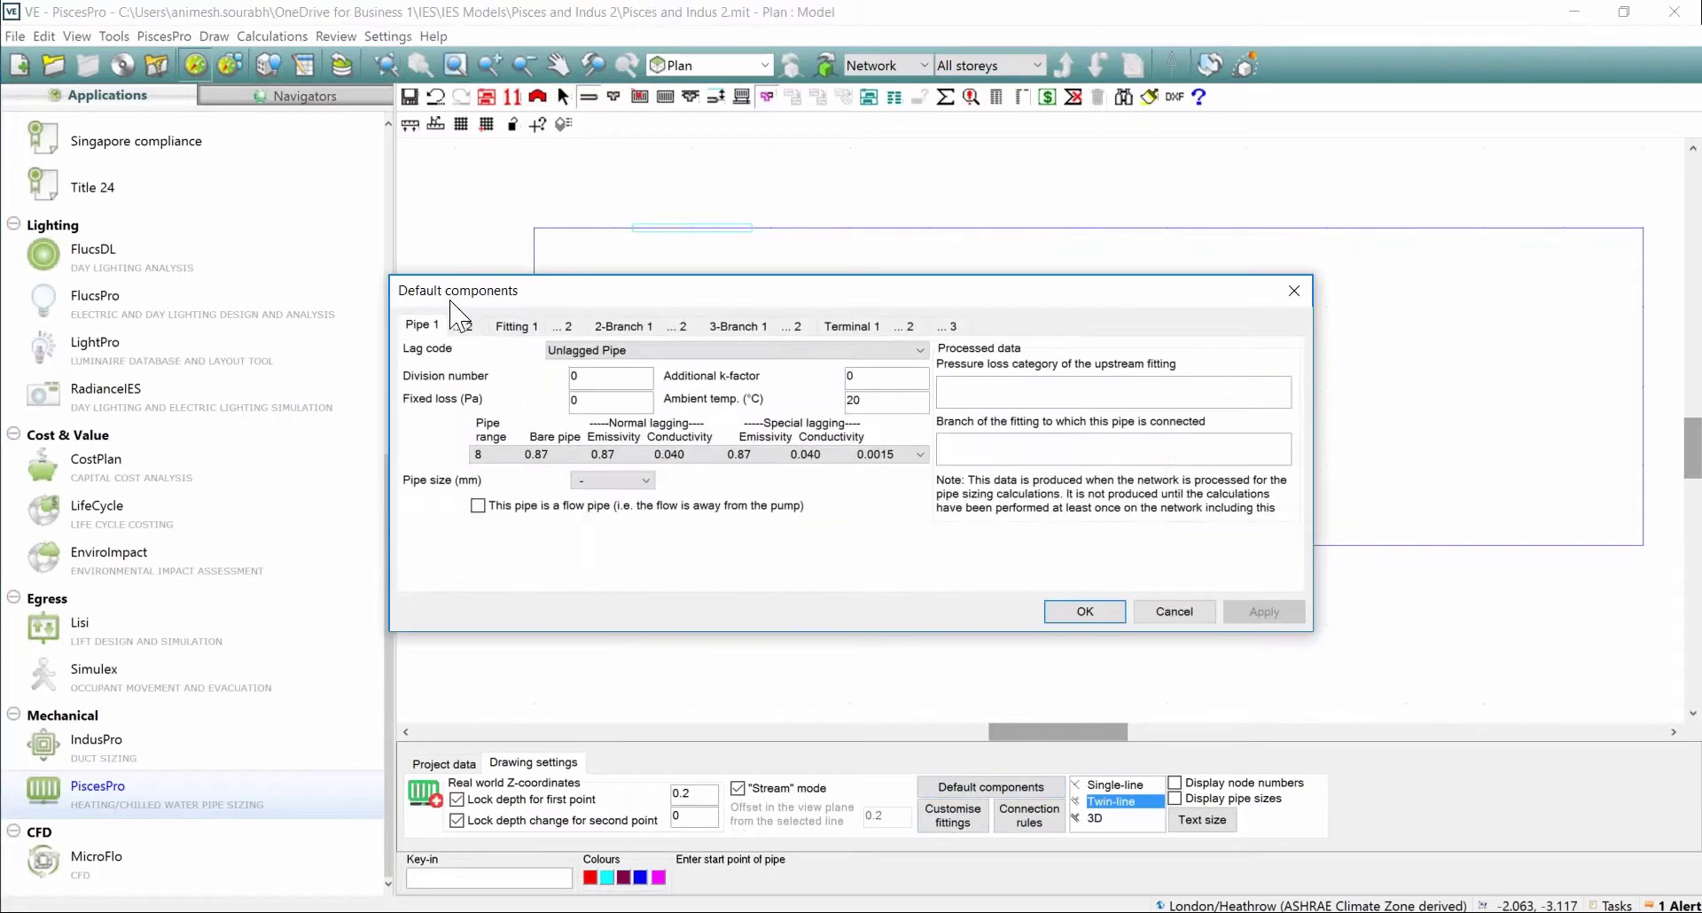
pyautogui.click(1179, 618)
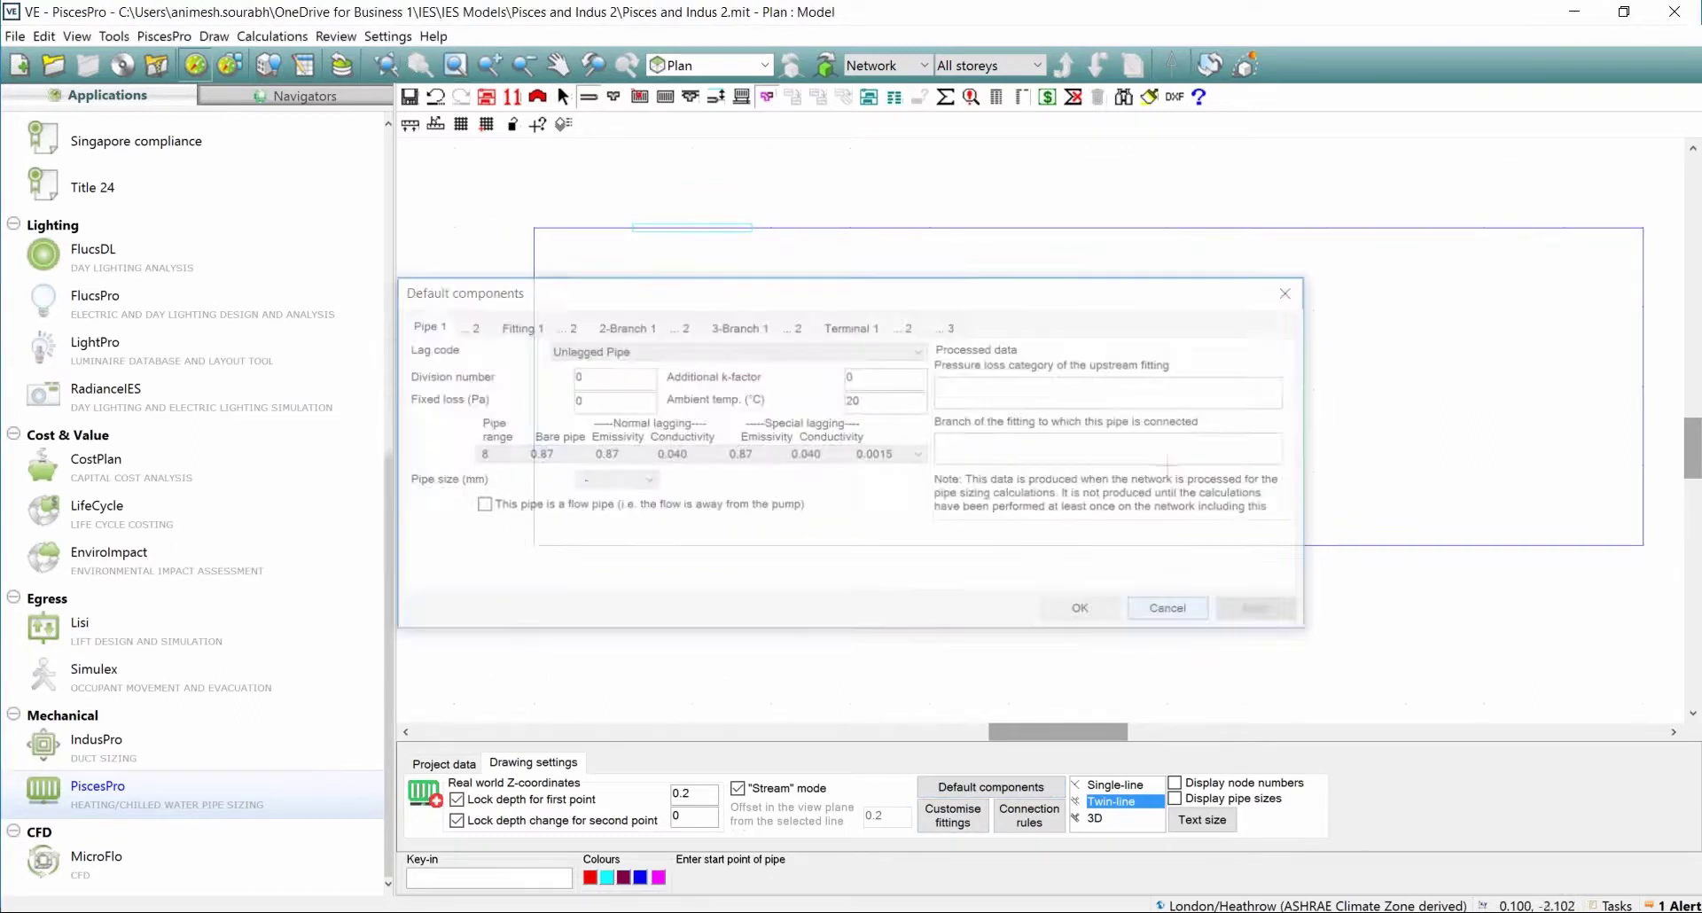
pyautogui.click(1013, 787)
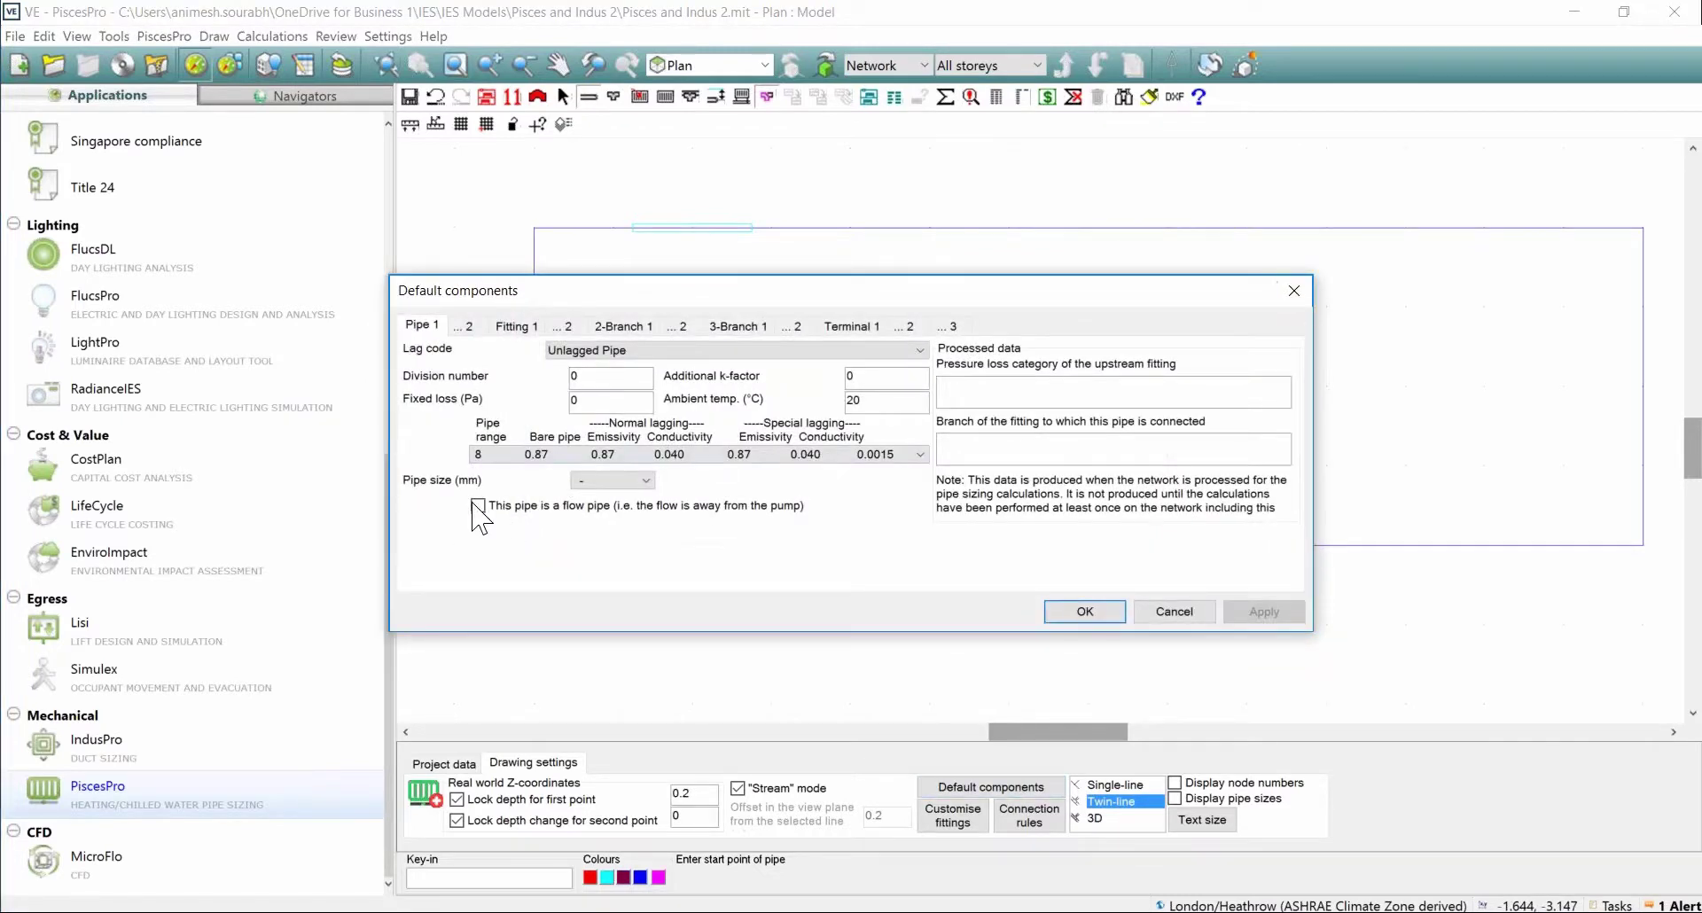
pyautogui.click(1082, 615)
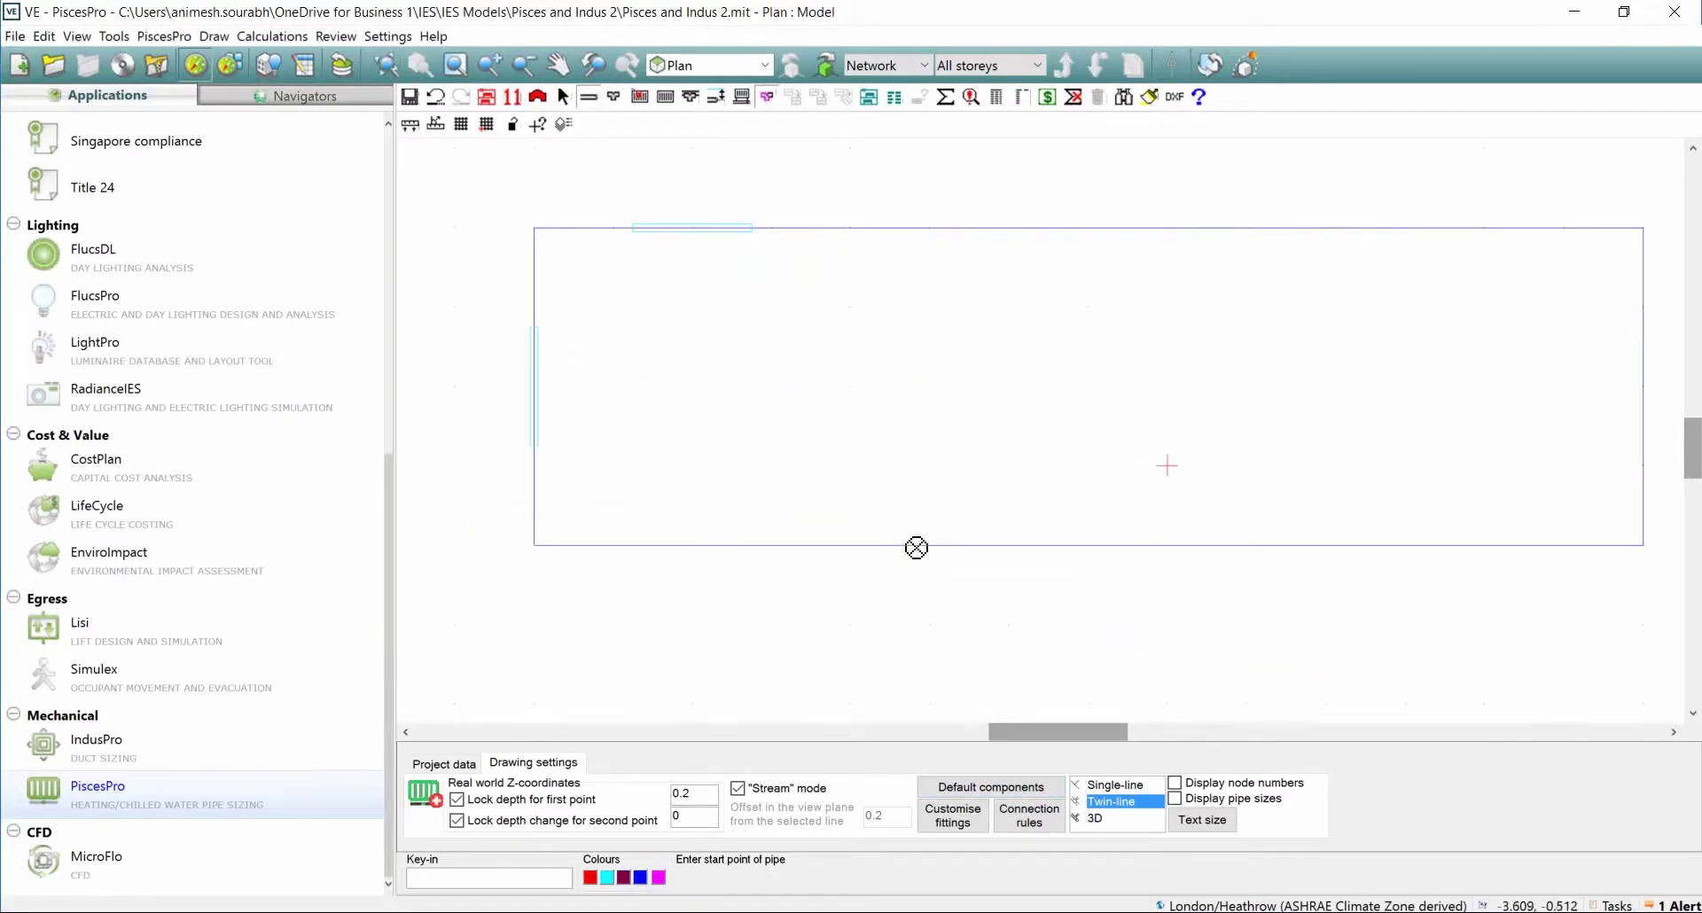
# Check the drawing locks and draw a three-segment supply pipe run inside the room, following the lower, left and upper walls.
pyautogui.click(511, 125)
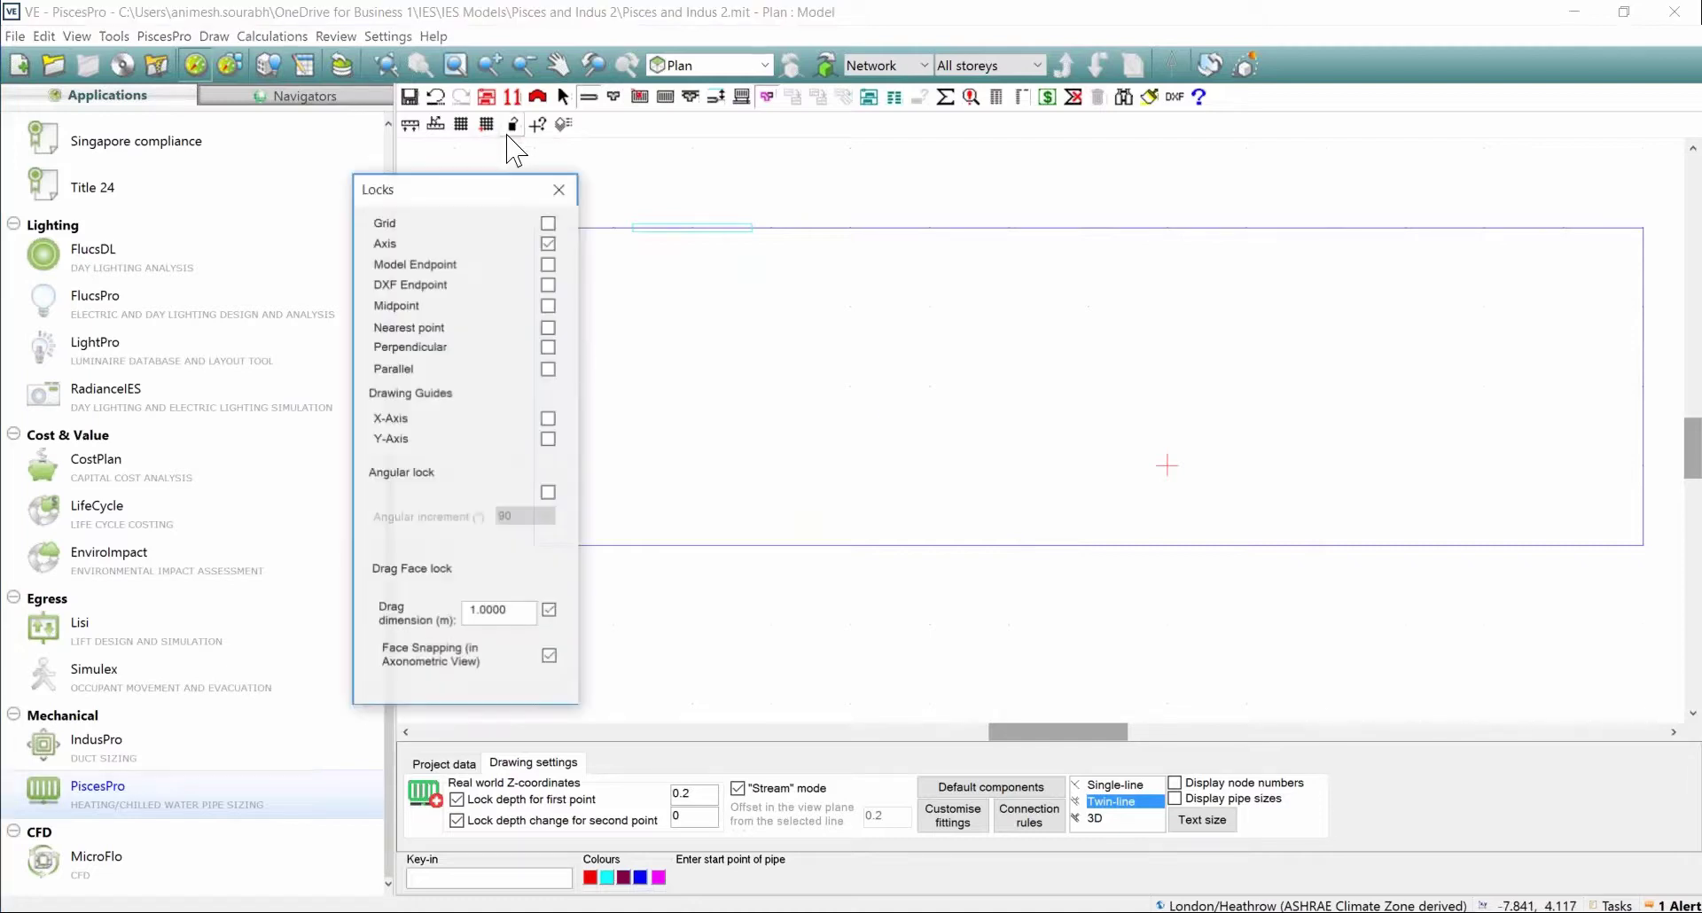
pyautogui.click(559, 187)
pyautogui.click(1030, 523)
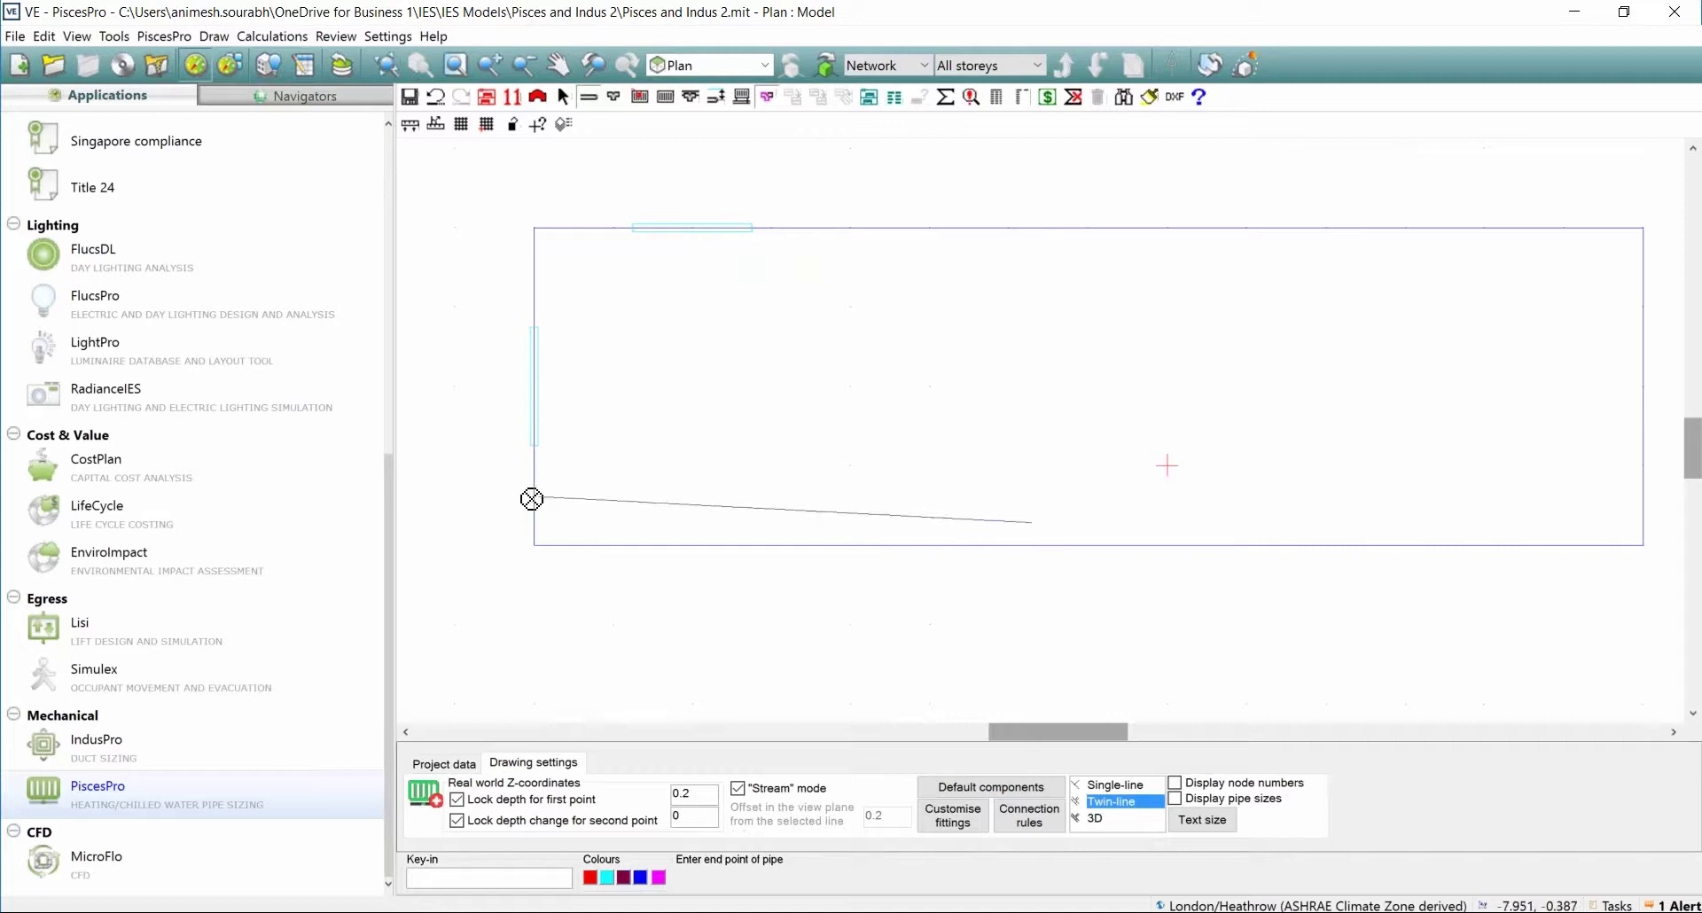
pyautogui.click(552, 522)
pyautogui.click(555, 249)
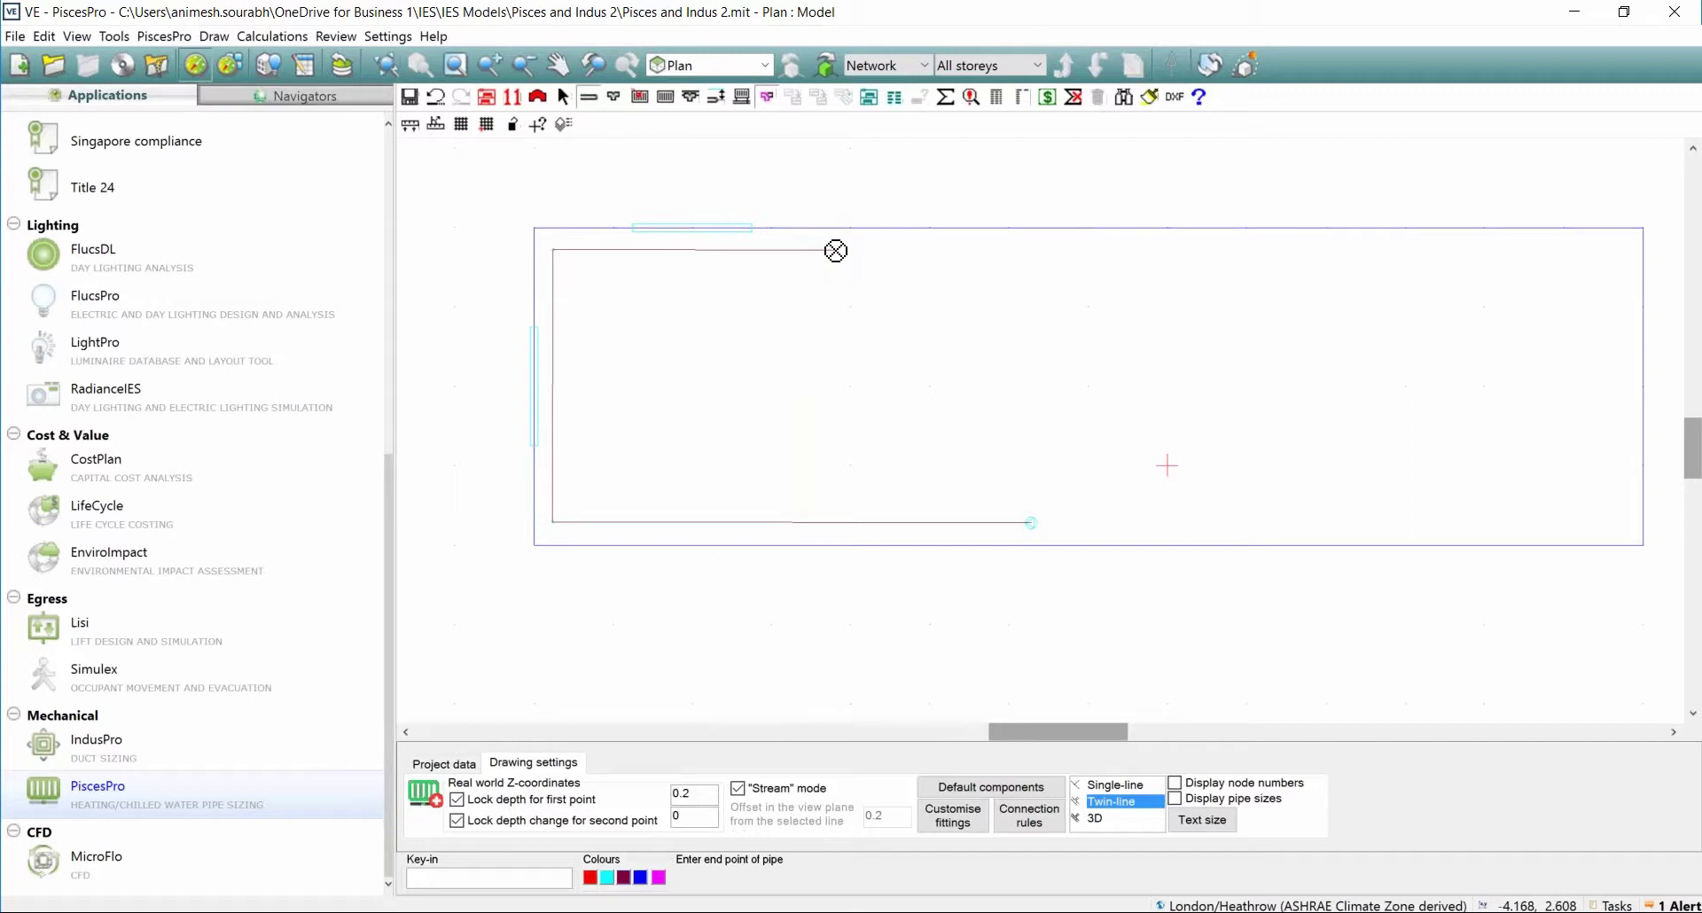
pyautogui.press('Escape')
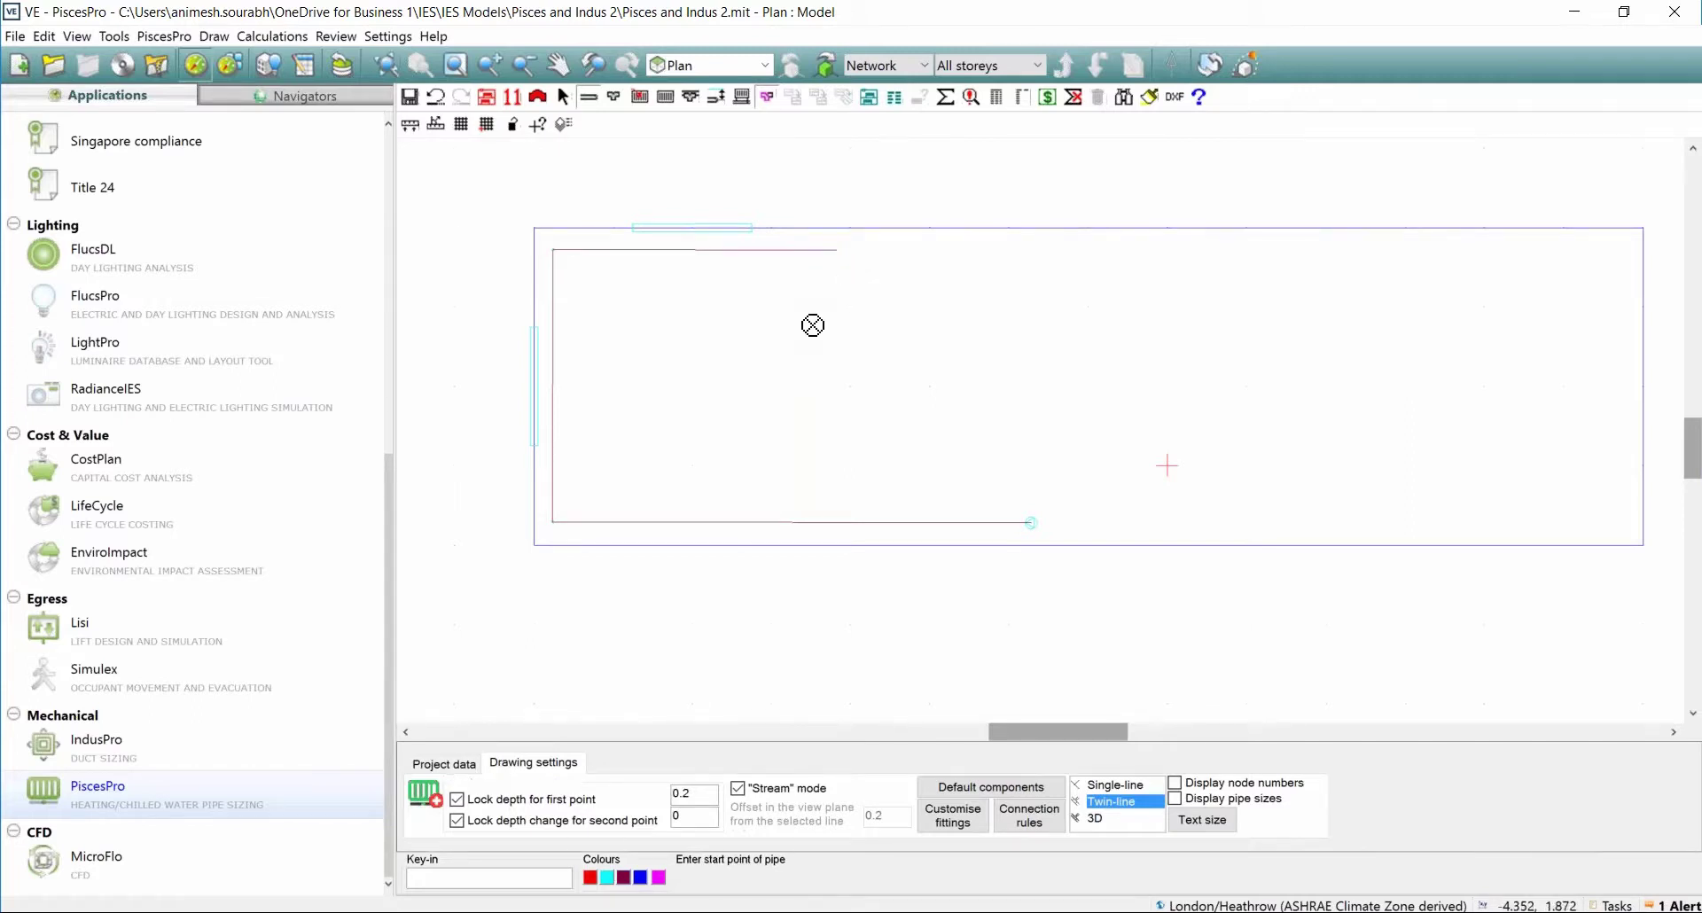
# Compare the single-line, twin-line and 3D displays of the supply pipe run, finishing on twin-line.
pyautogui.scroll(3, 810, 324)
pyautogui.scroll(-2, 849, 366)
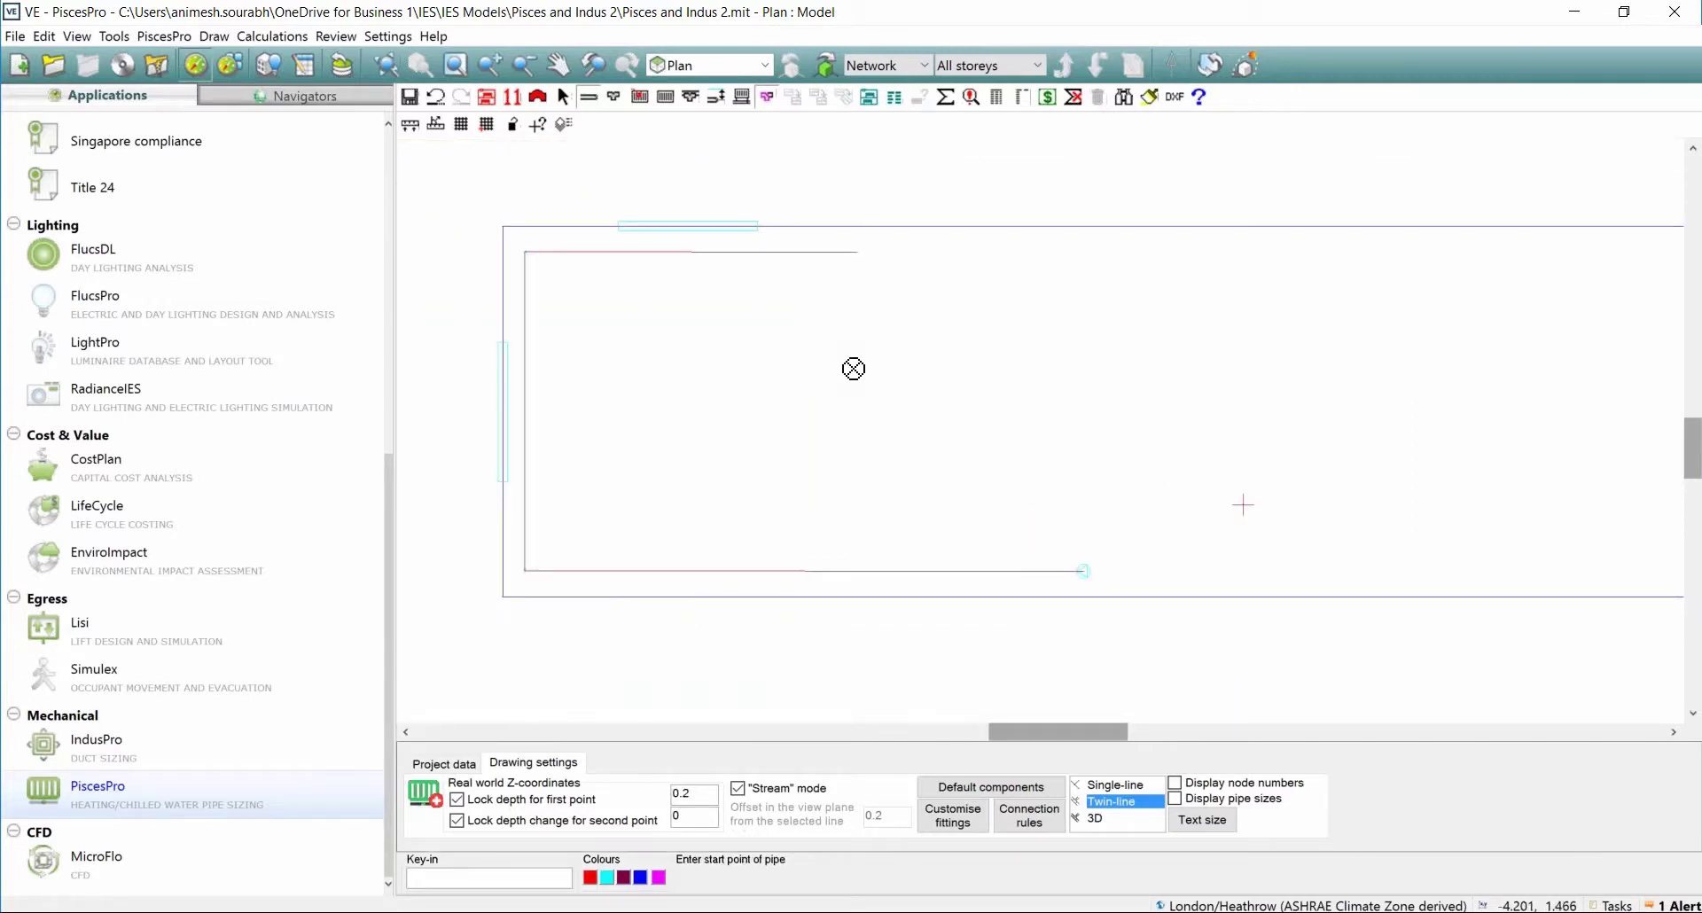
pyautogui.click(1110, 785)
pyautogui.click(1109, 801)
pyautogui.click(1104, 817)
pyautogui.click(1108, 802)
pyautogui.click(1107, 816)
pyautogui.click(1109, 803)
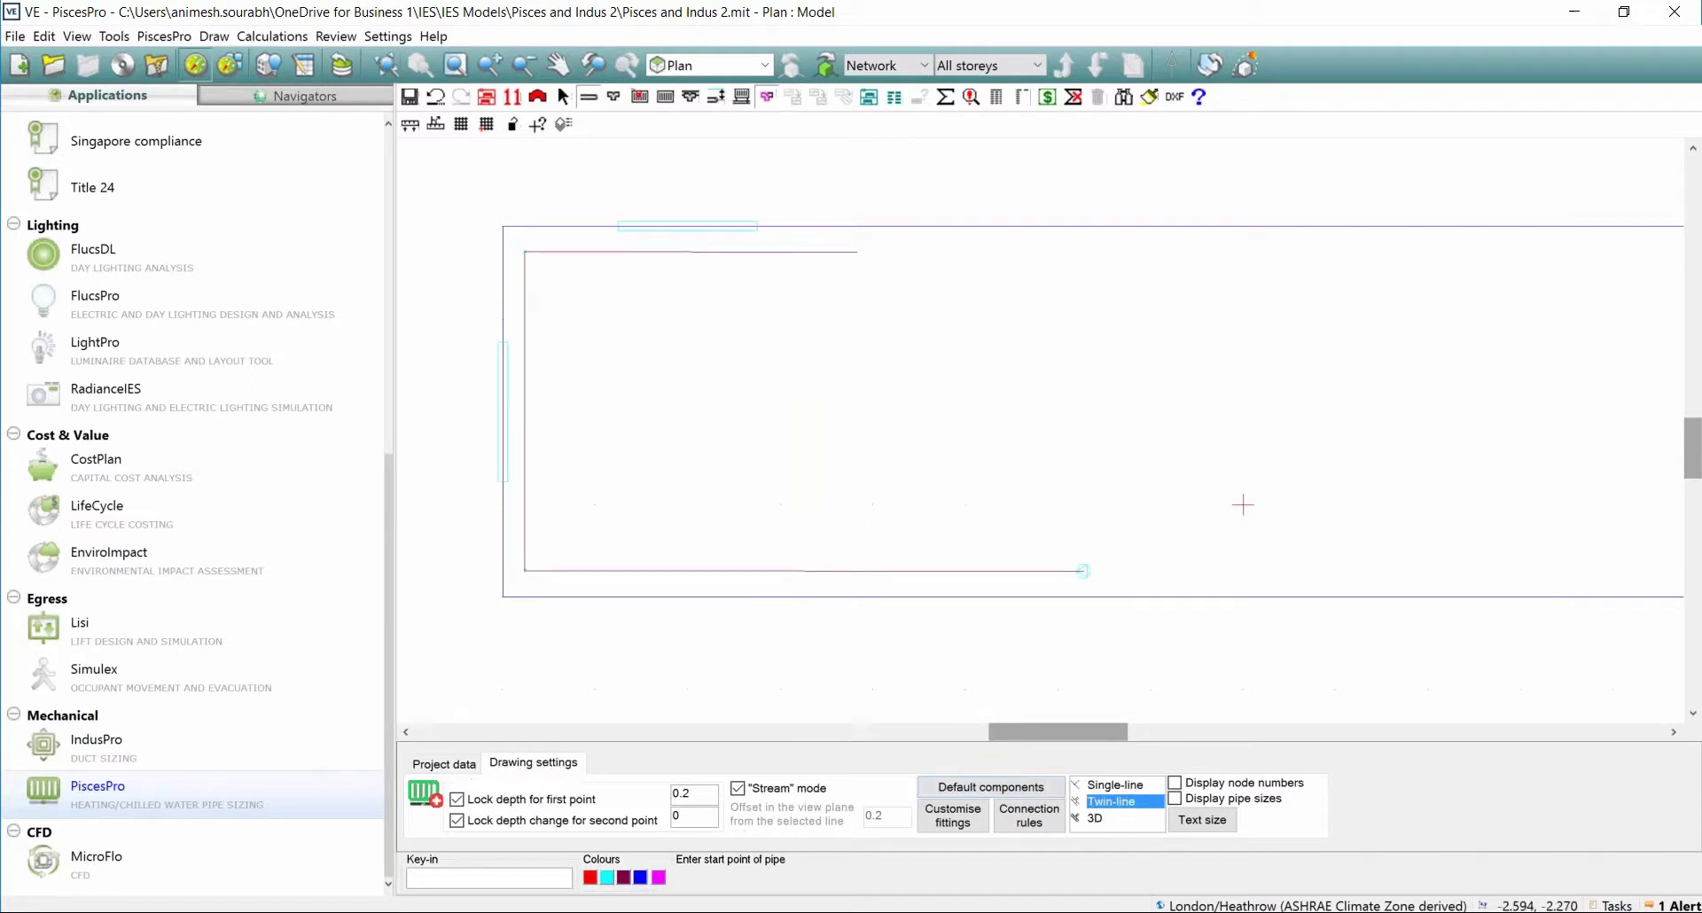
pyautogui.click(1103, 787)
pyautogui.click(1101, 804)
pyautogui.click(1103, 786)
pyautogui.click(1109, 804)
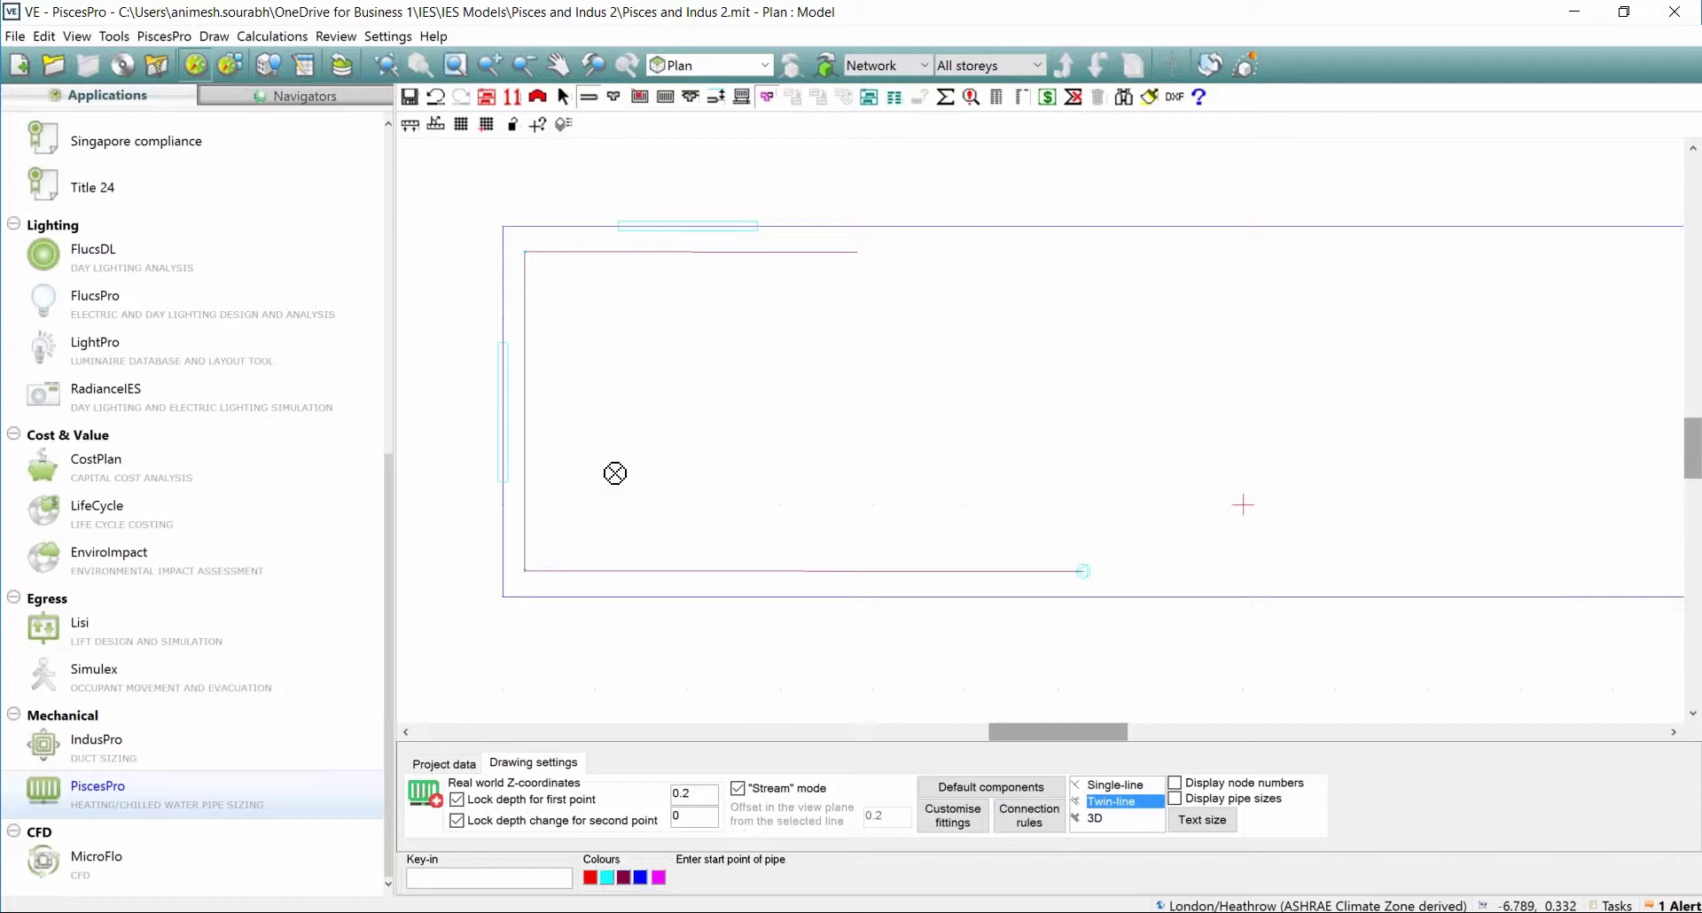
# Clear the default flow pipe option and draw a three-segment return pipe run parallel to the supply run, just inside it.
pyautogui.click(992, 786)
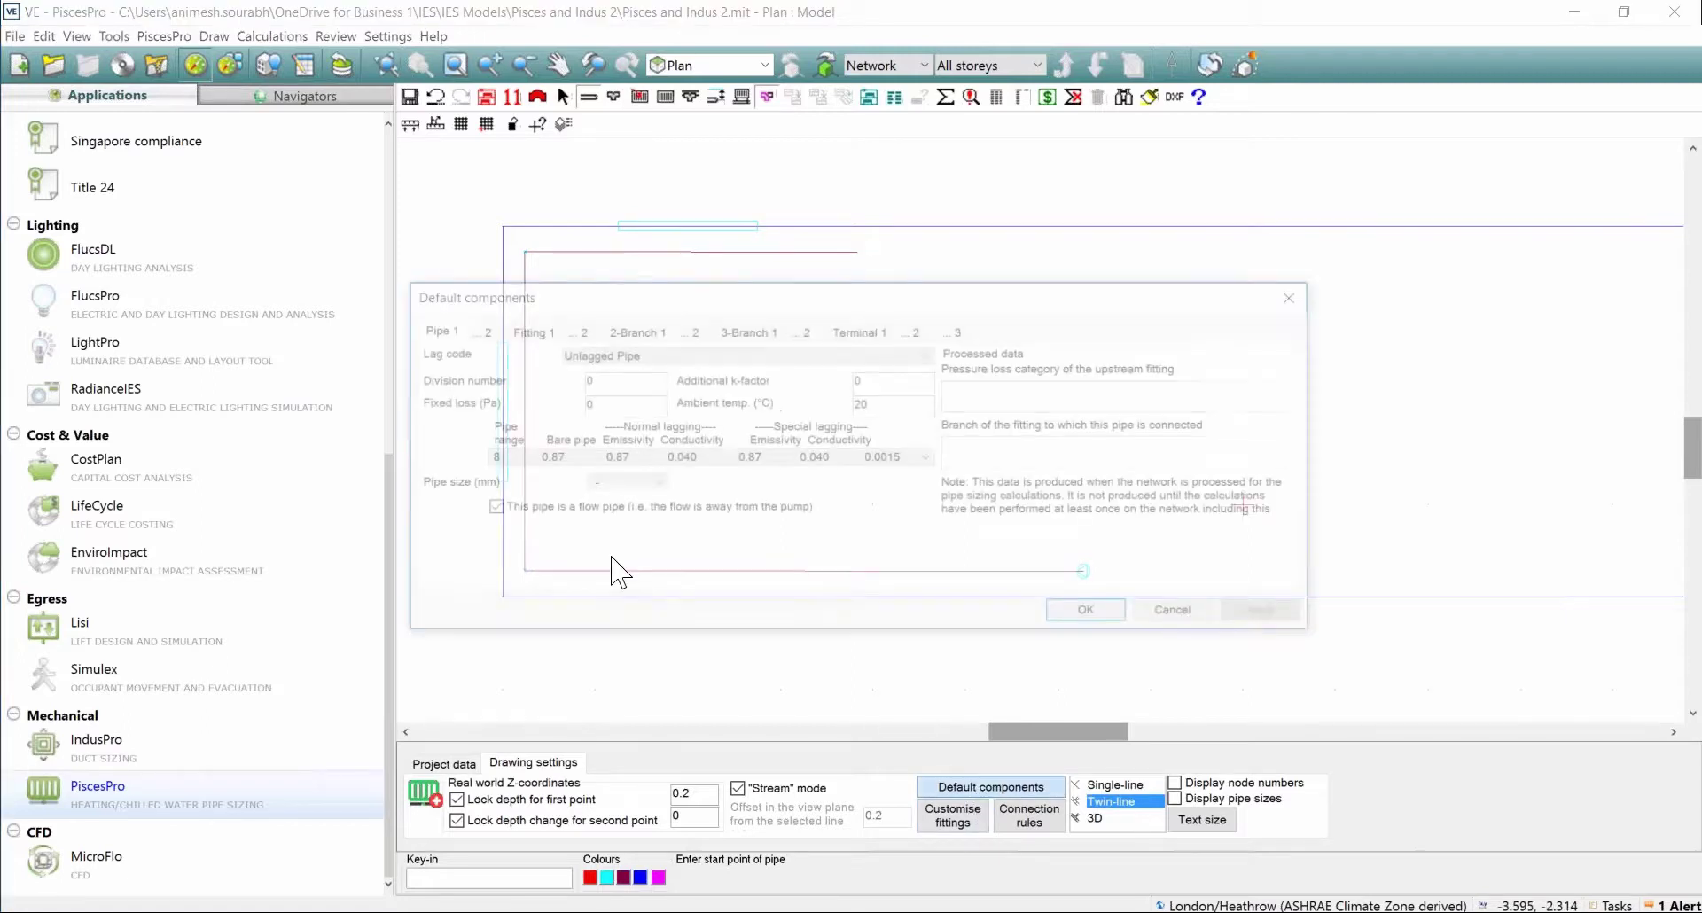
pyautogui.click(1085, 610)
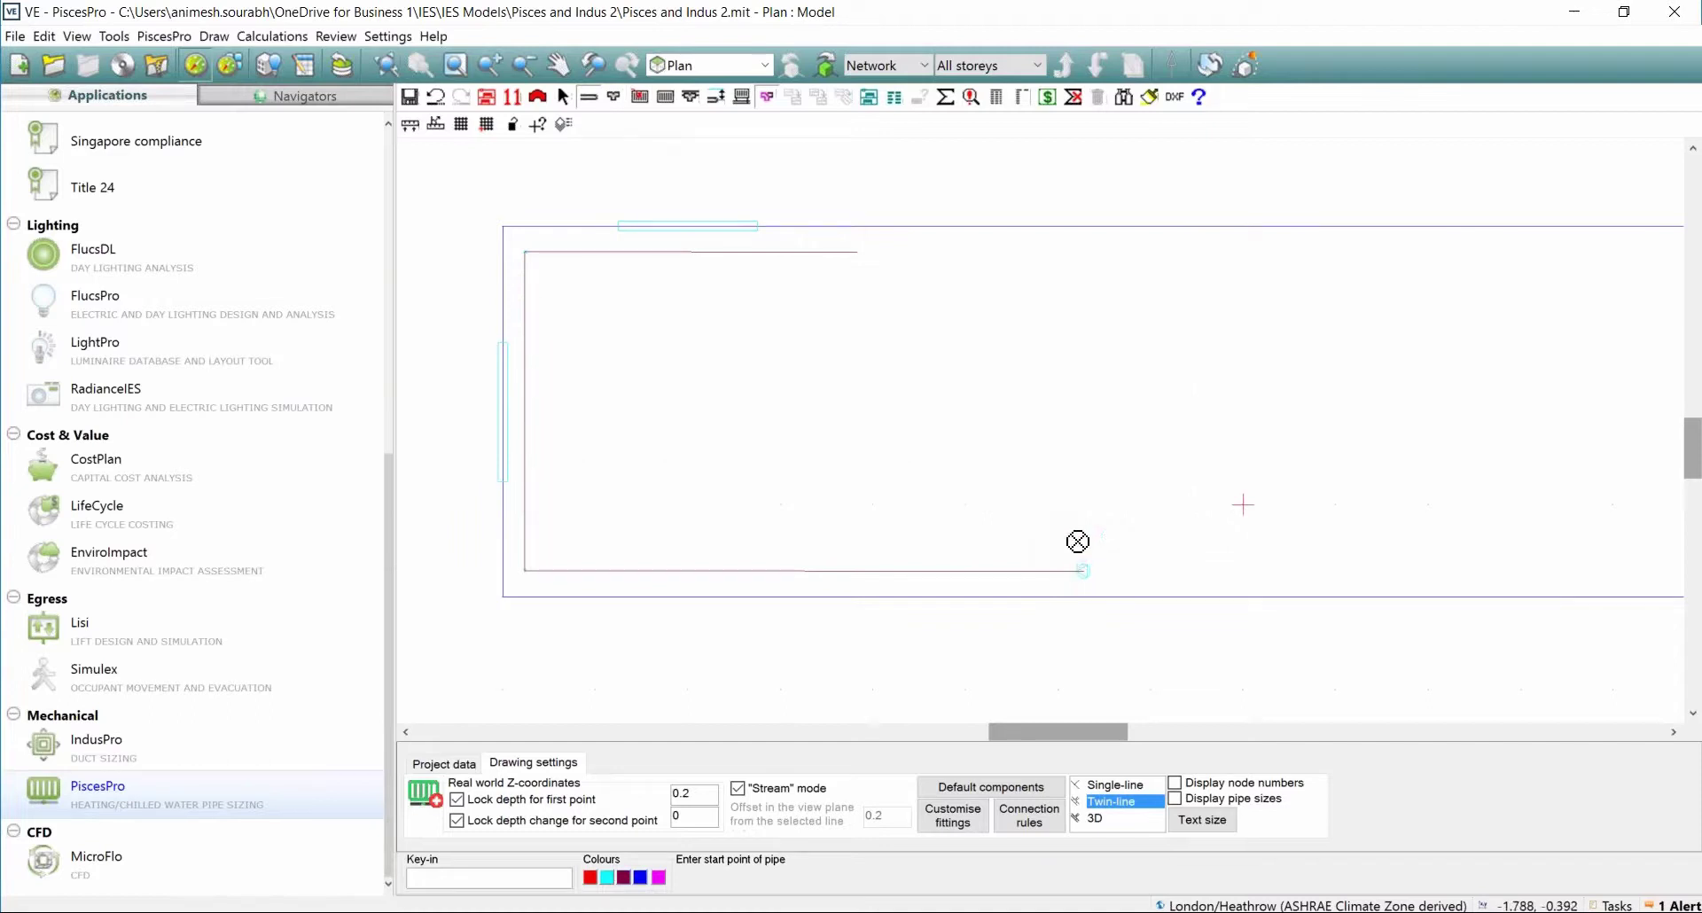
pyautogui.click(1078, 550)
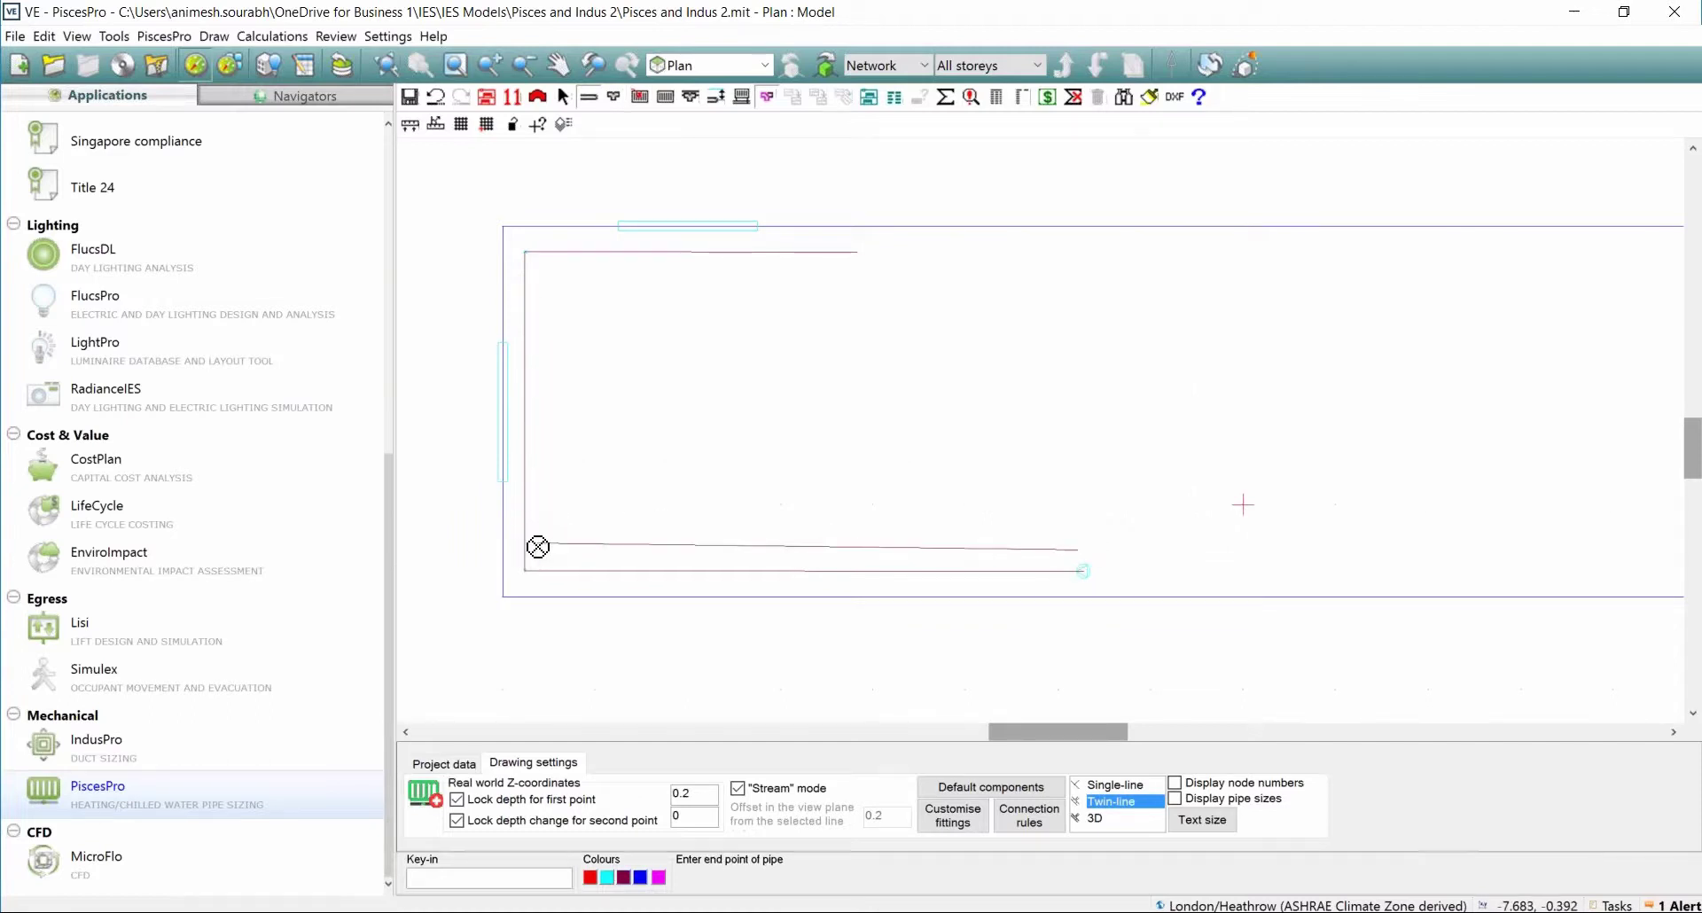
pyautogui.click(547, 550)
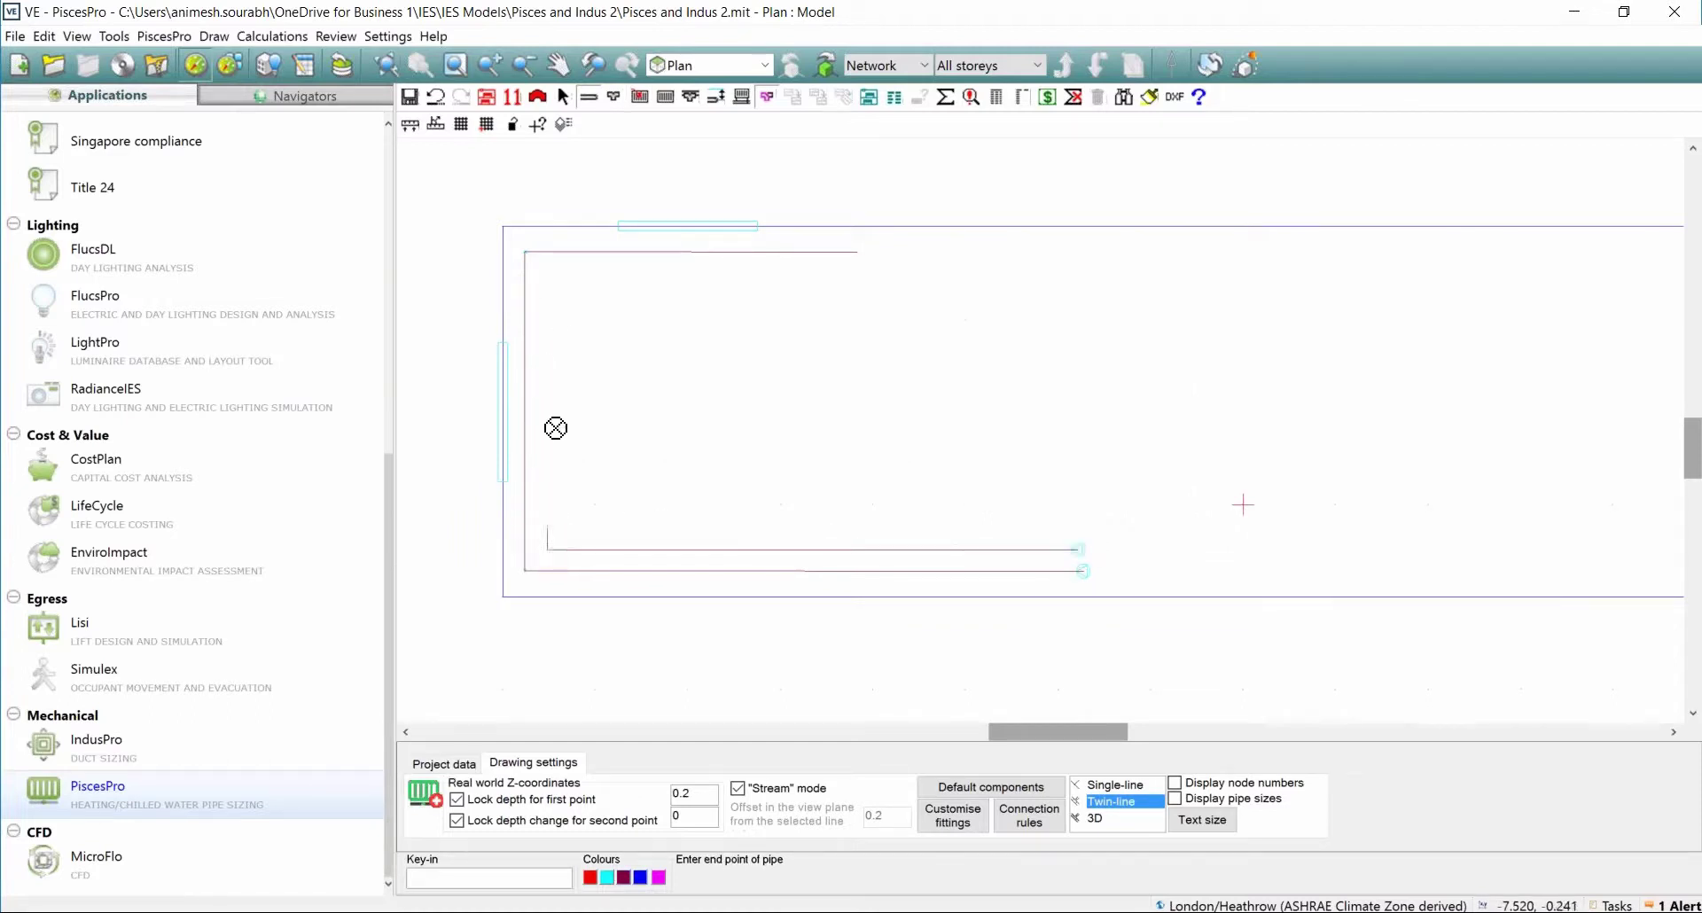
pyautogui.click(543, 269)
pyautogui.click(885, 275)
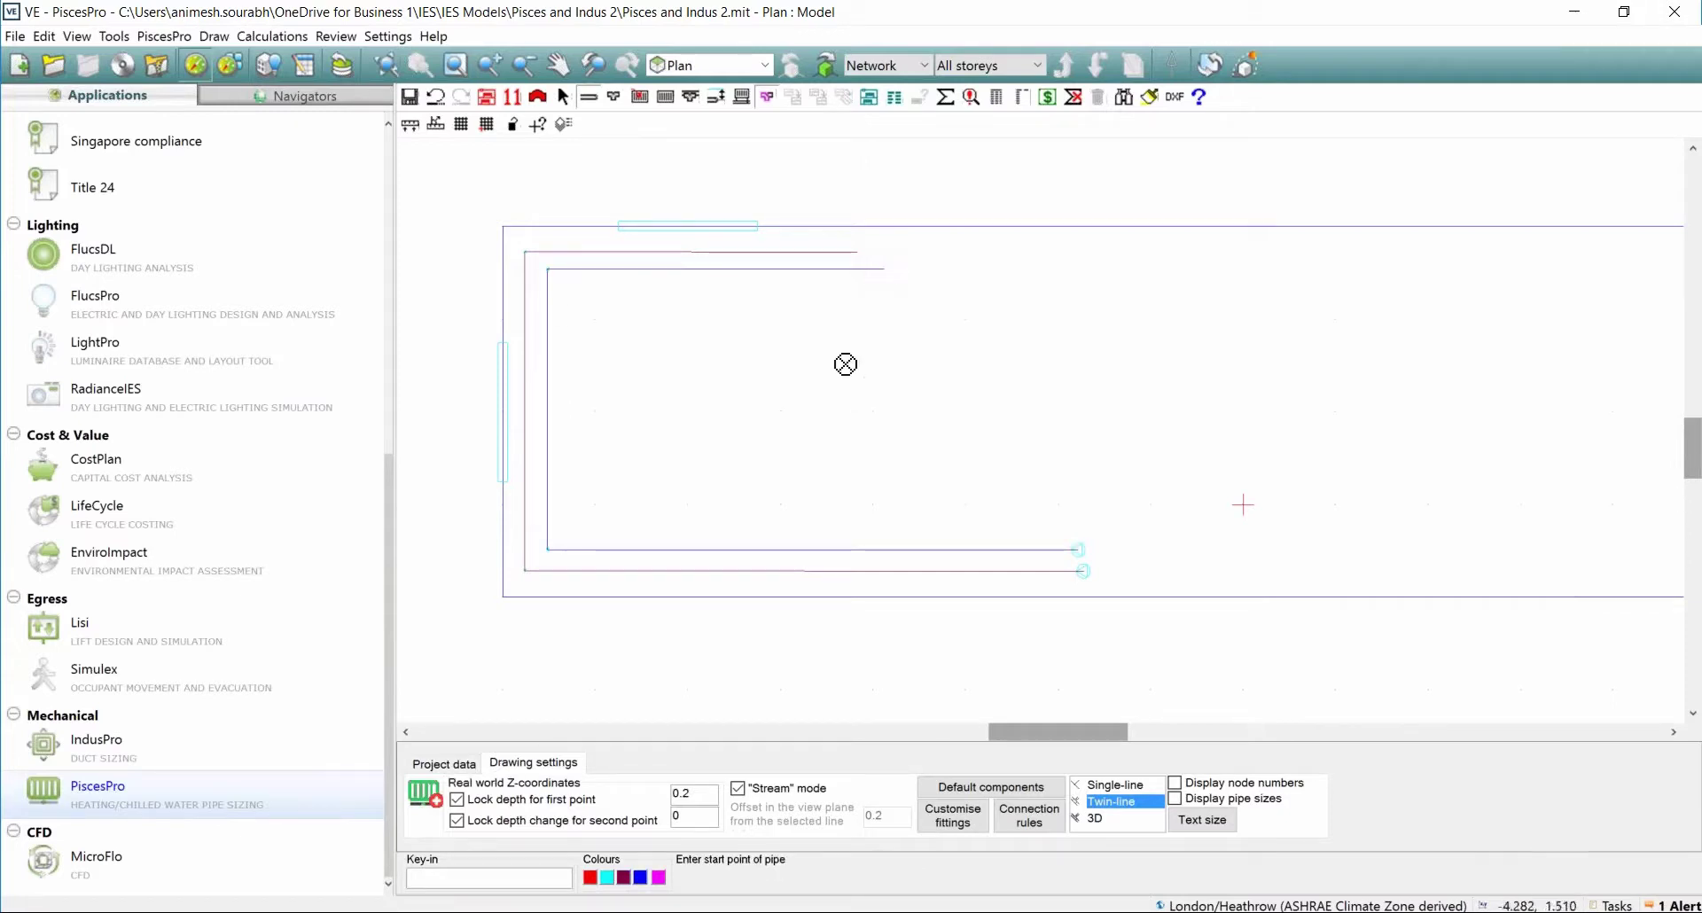
pyautogui.click(564, 96)
# Connect the lower end of the left-wall radiator to the vertical segment of the supply pipe.
pyautogui.scroll(3, 790, 468)
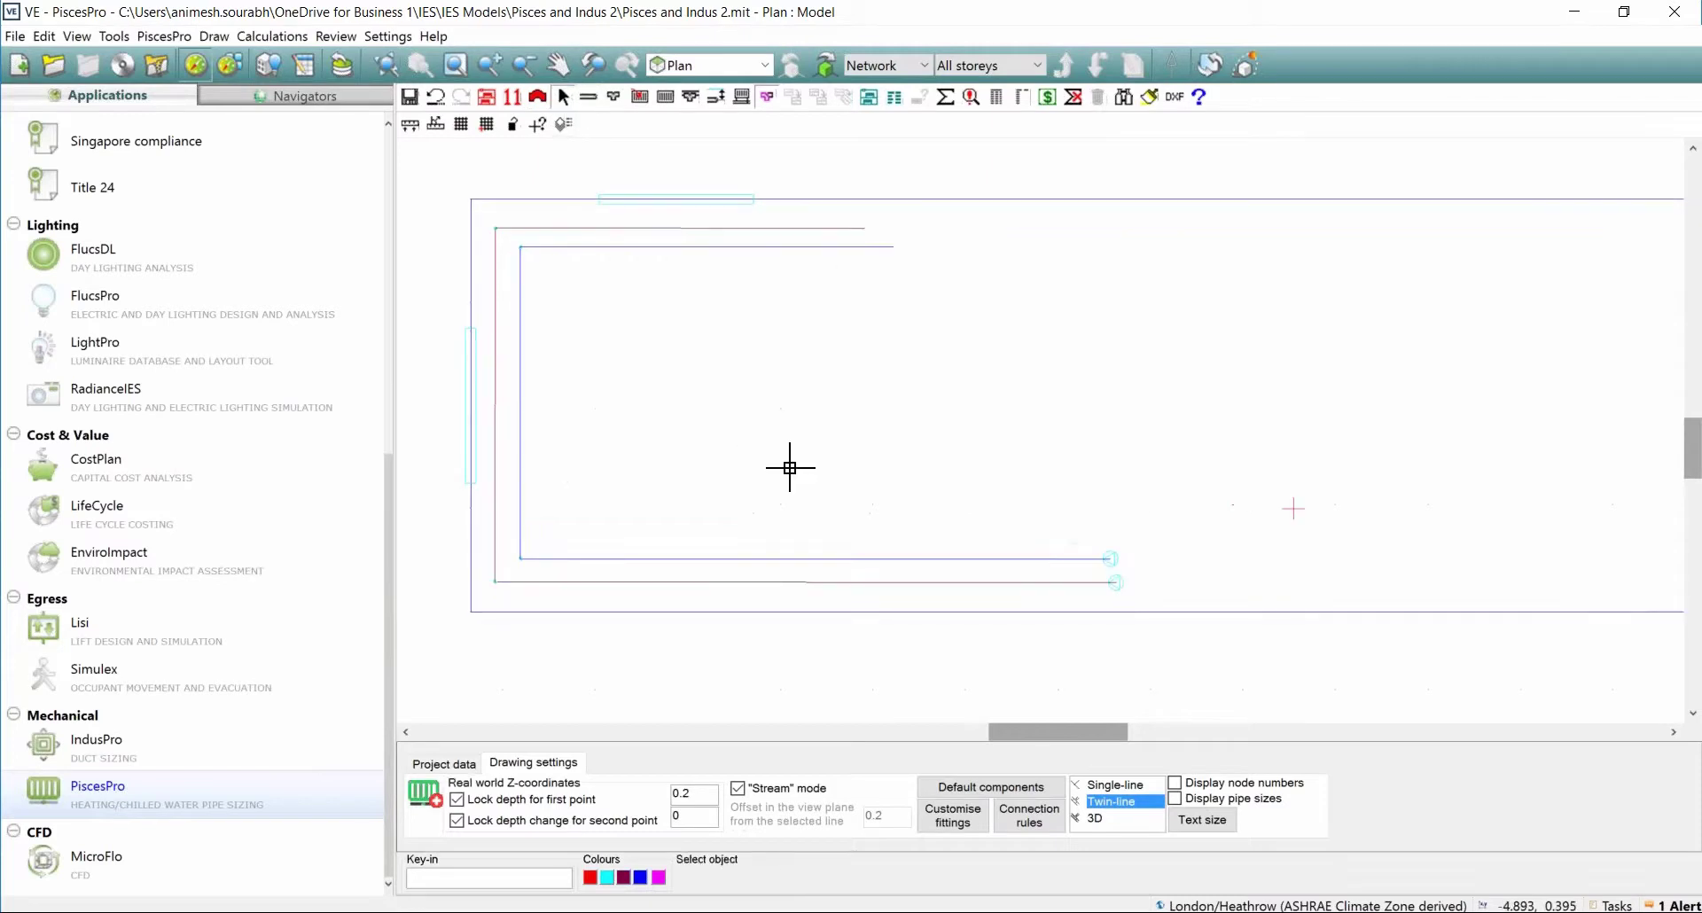
pyautogui.scroll(-1, 790, 510)
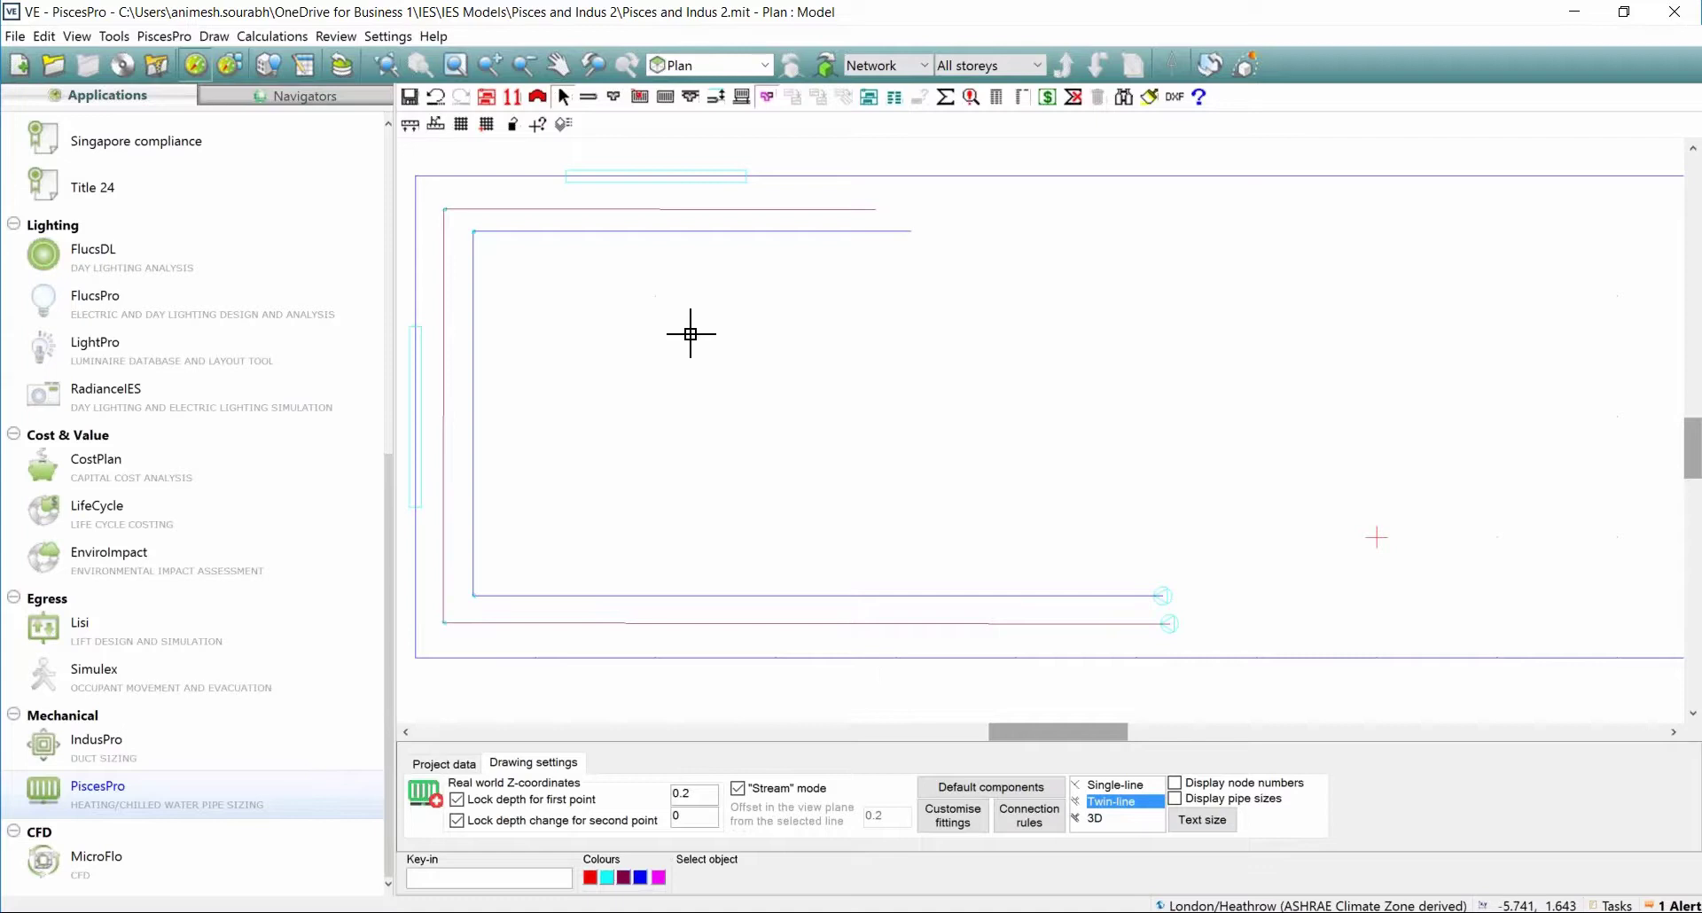
pyautogui.scroll(-1, 696, 346)
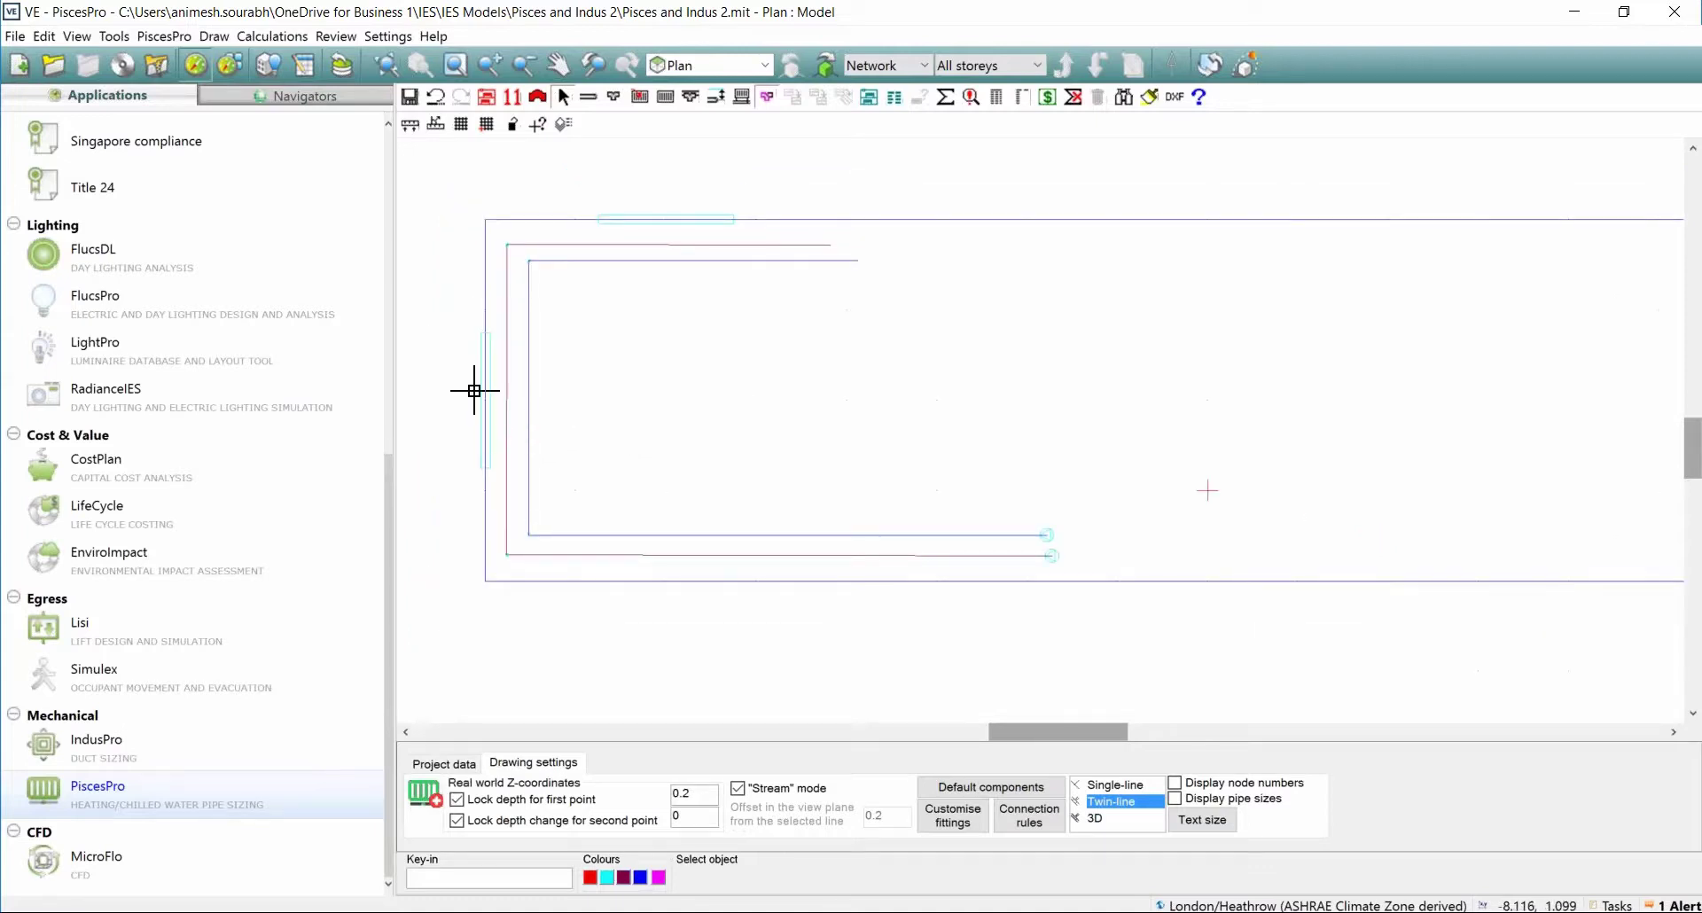
pyautogui.click(744, 101)
pyautogui.scroll(1, 509, 484)
pyautogui.scroll(2, 509, 484)
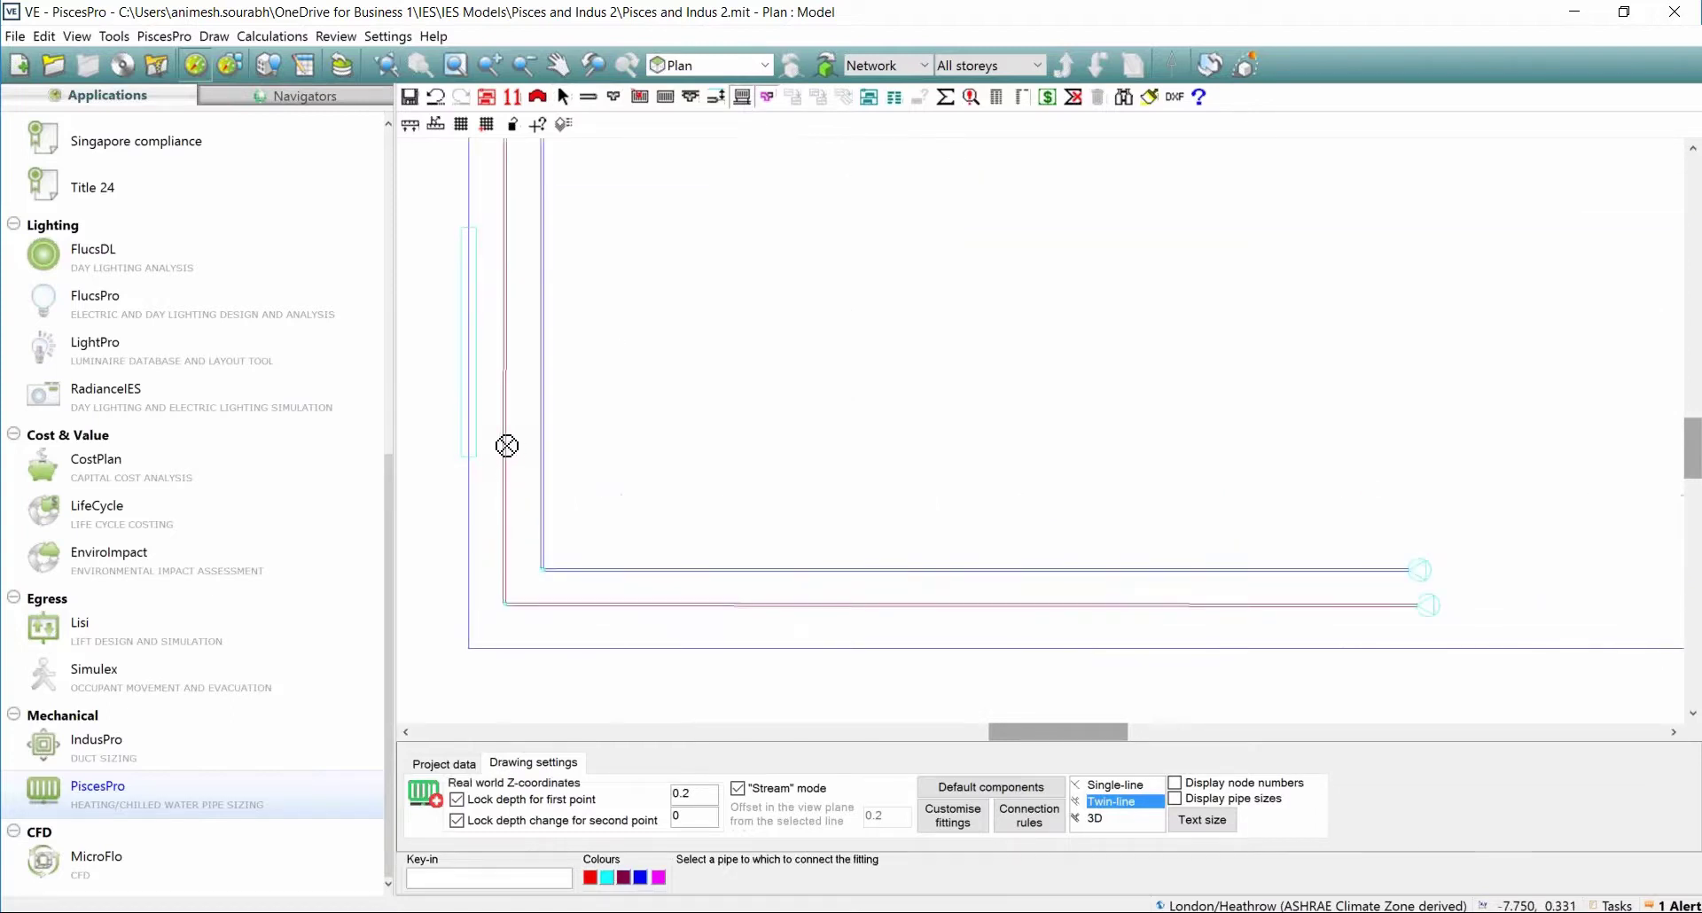
pyautogui.click(503, 445)
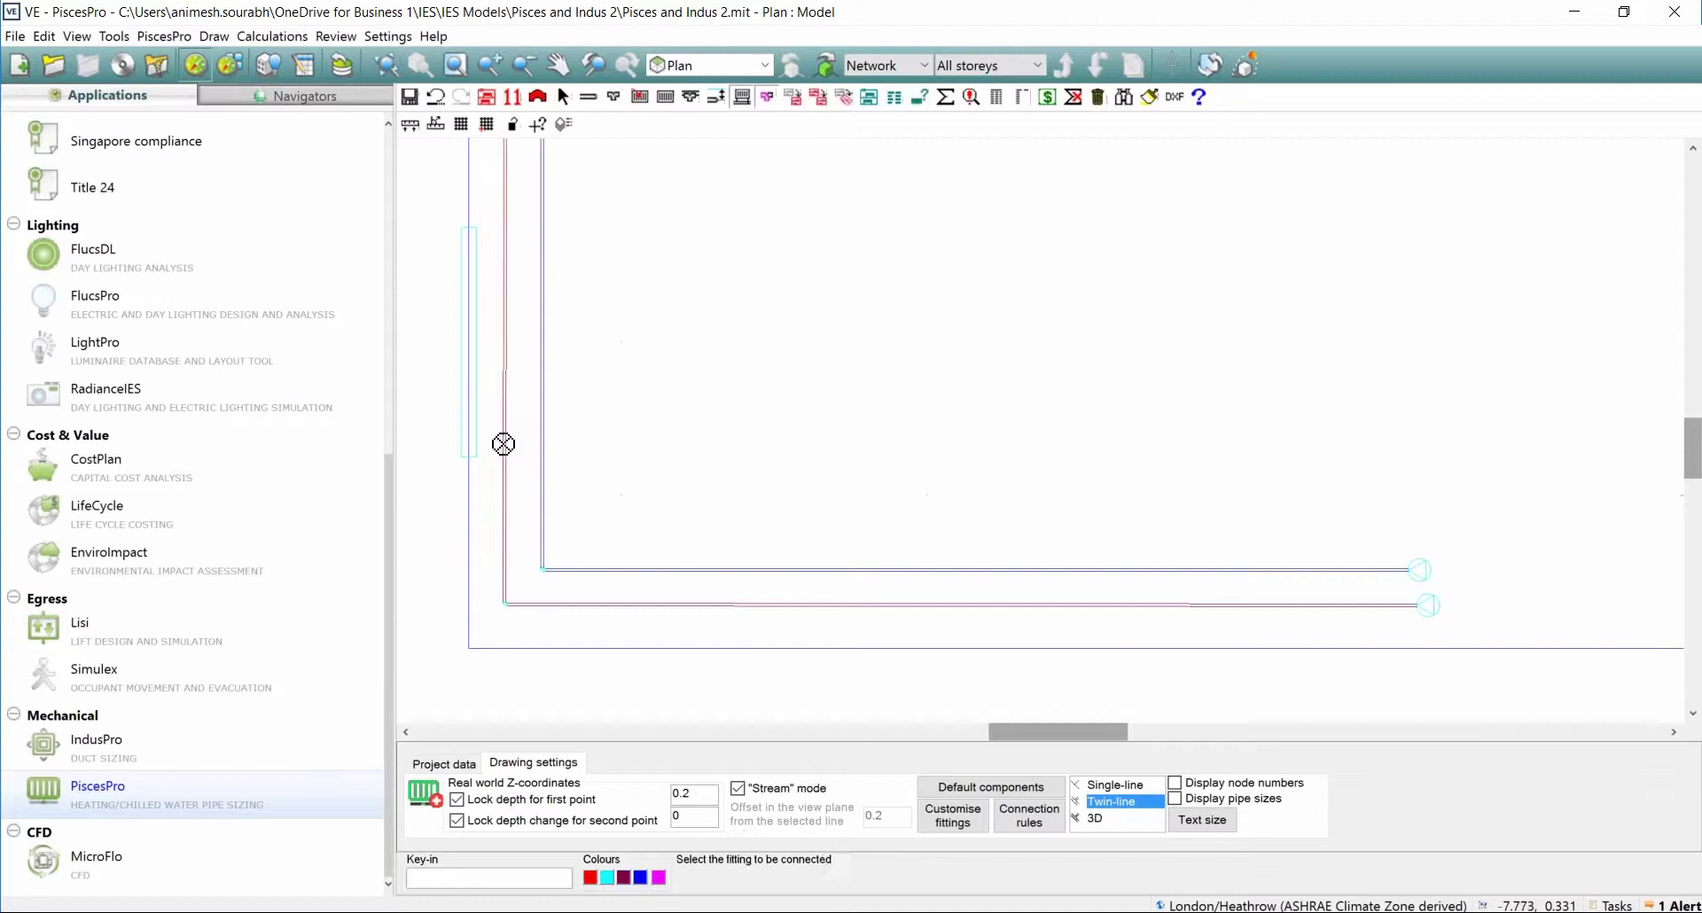
pyautogui.click(467, 347)
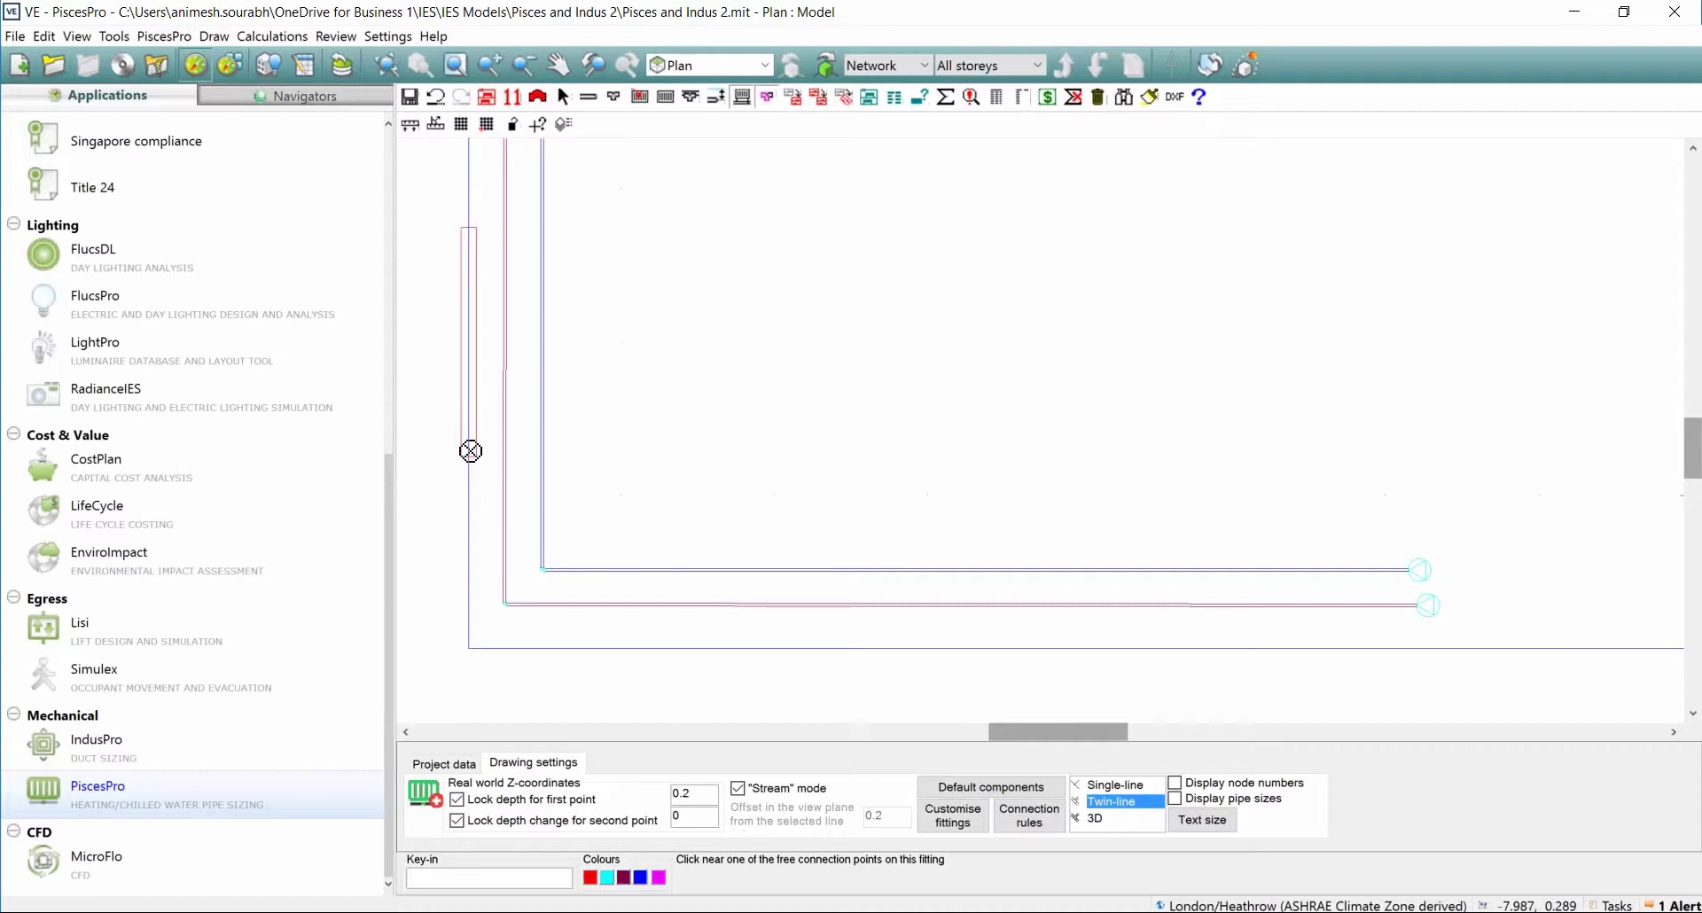
pyautogui.click(469, 452)
# Connect the left end of the upper-wall radiator to the horizontal supply pipe running along that wall.
pyautogui.scroll(-1, 576, 381)
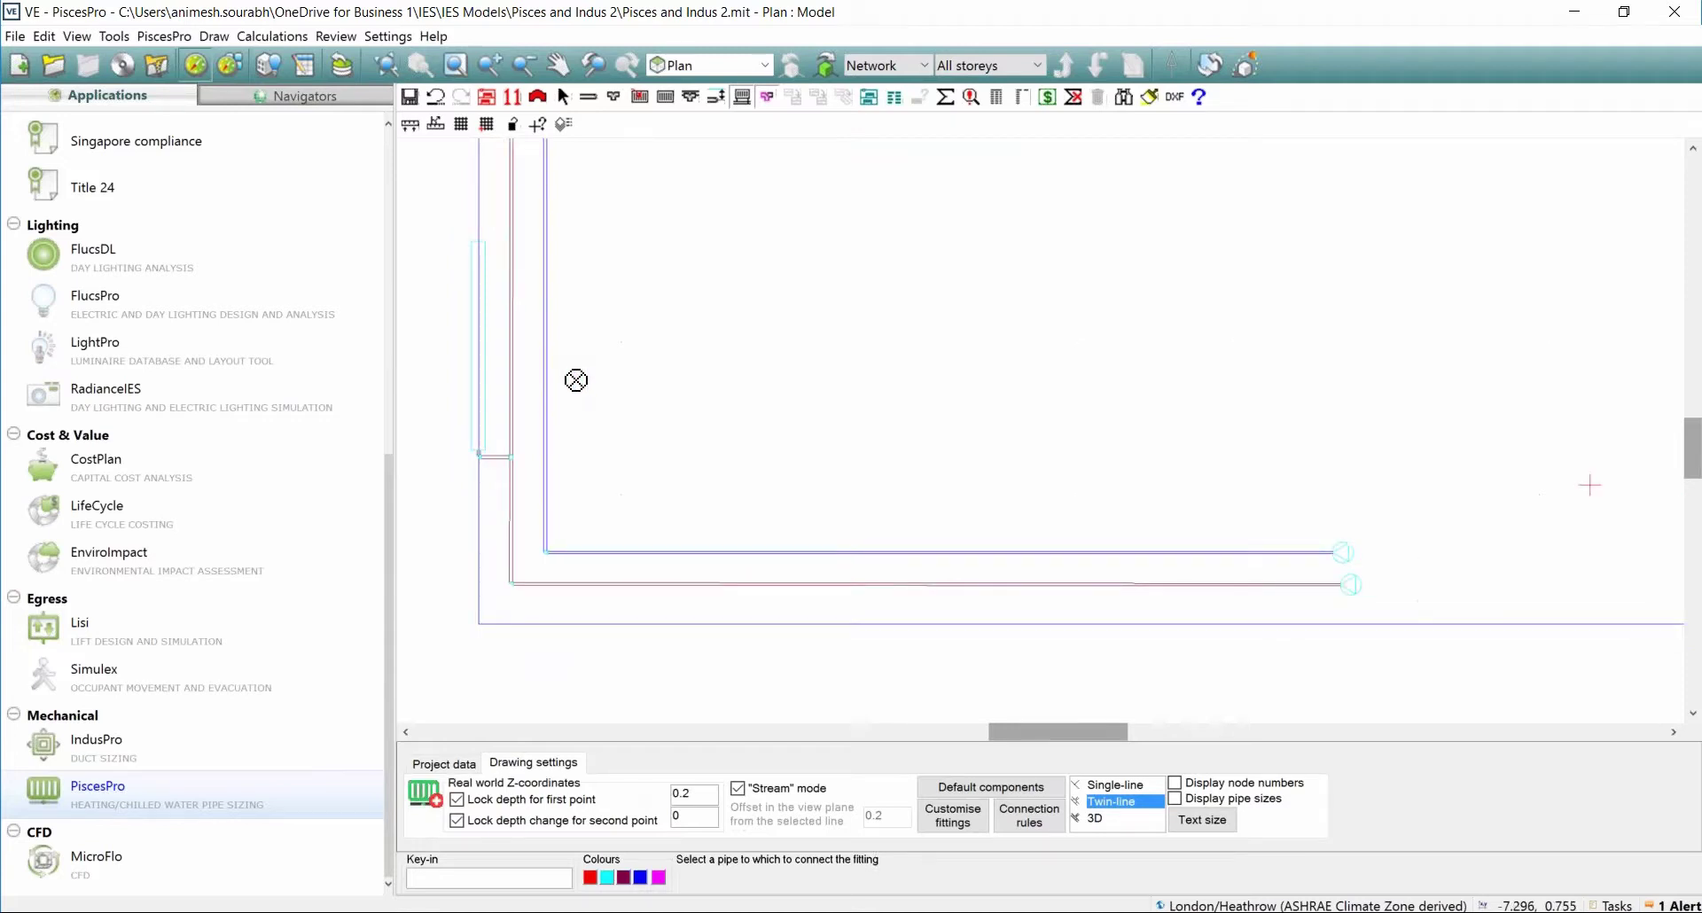
pyautogui.scroll(1, 615, 430)
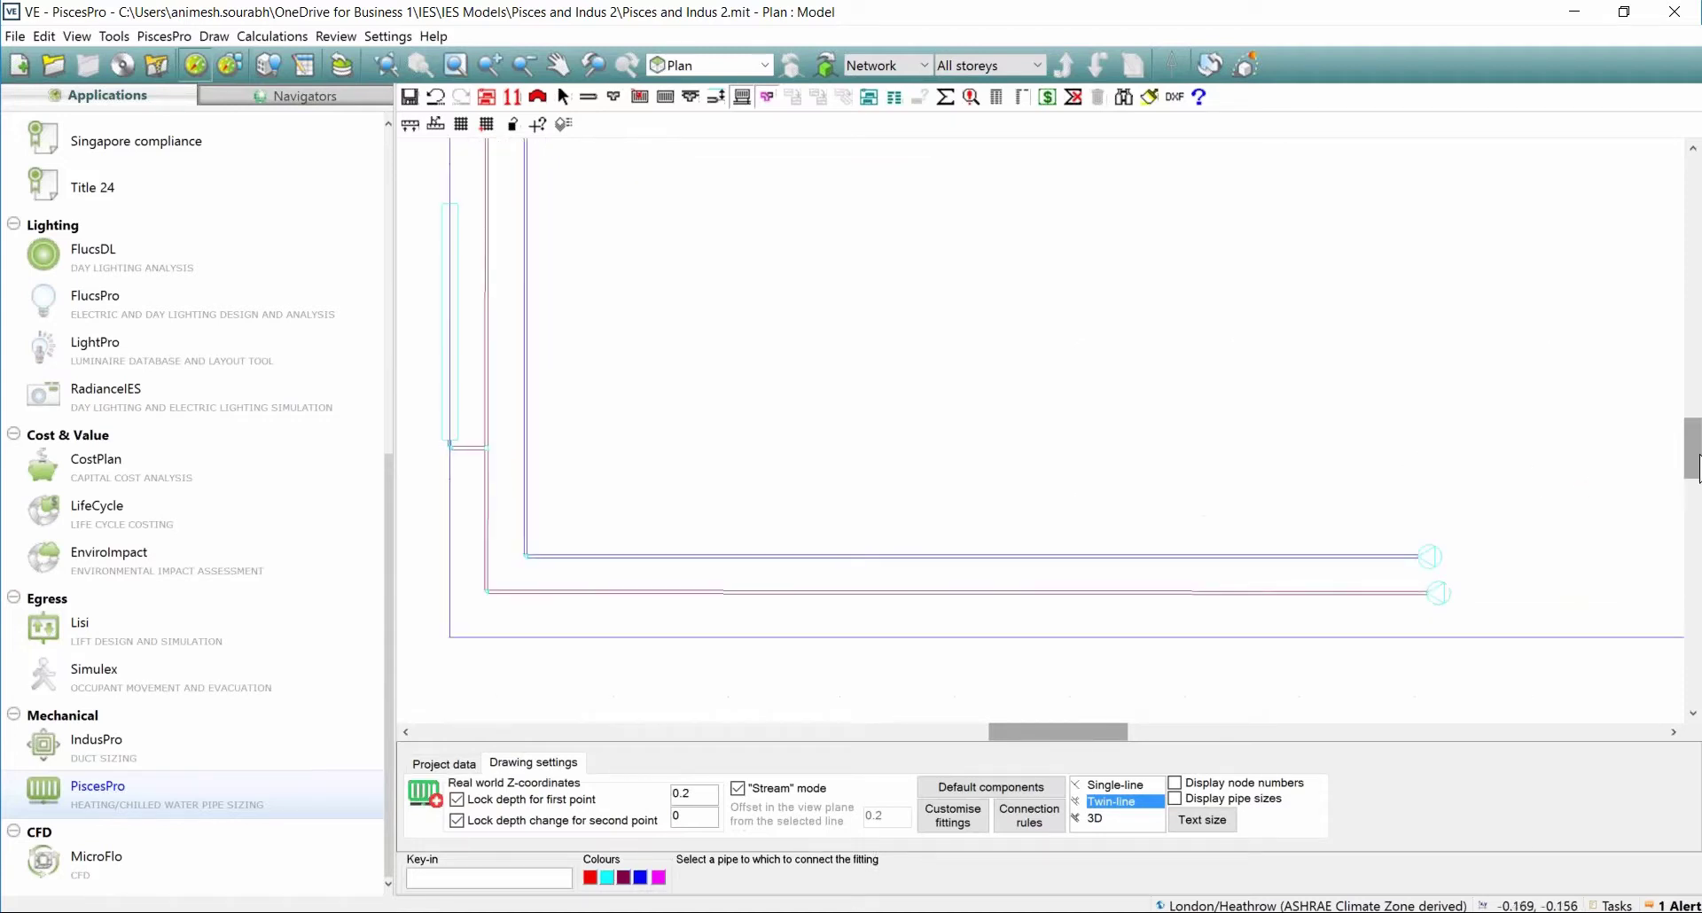
pyautogui.scroll(-1, 786, 384)
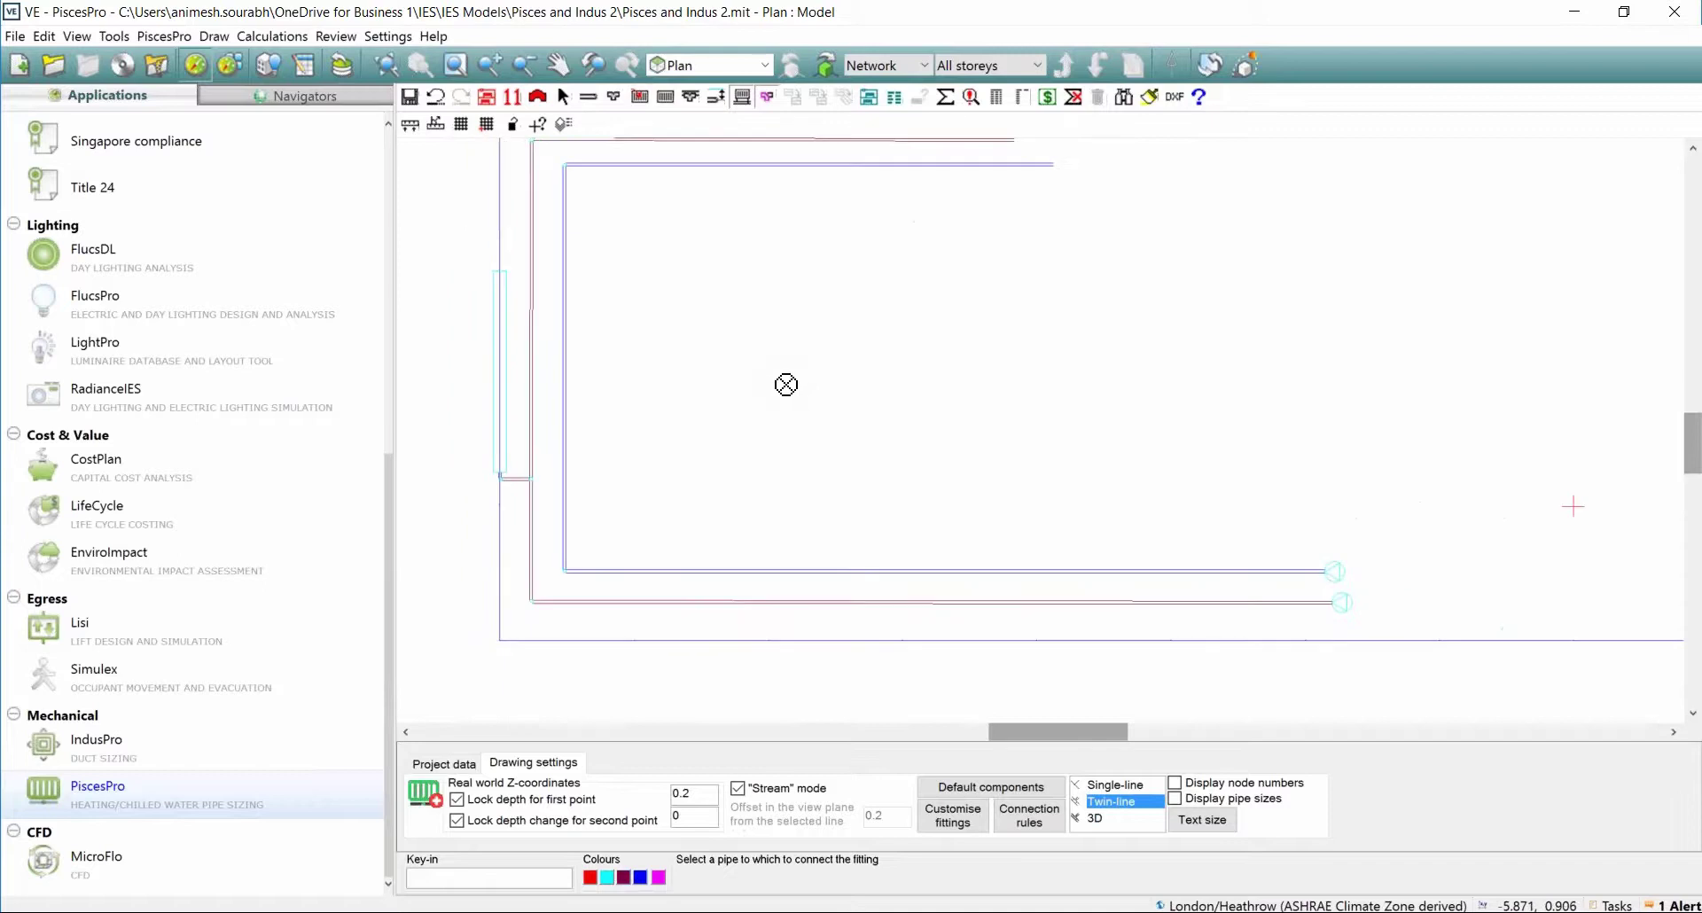
pyautogui.scroll(-1, 936, 479)
pyautogui.scroll(1, 831, 251)
pyautogui.moveTo(1694, 449); pyautogui.dragTo(1695, 424)
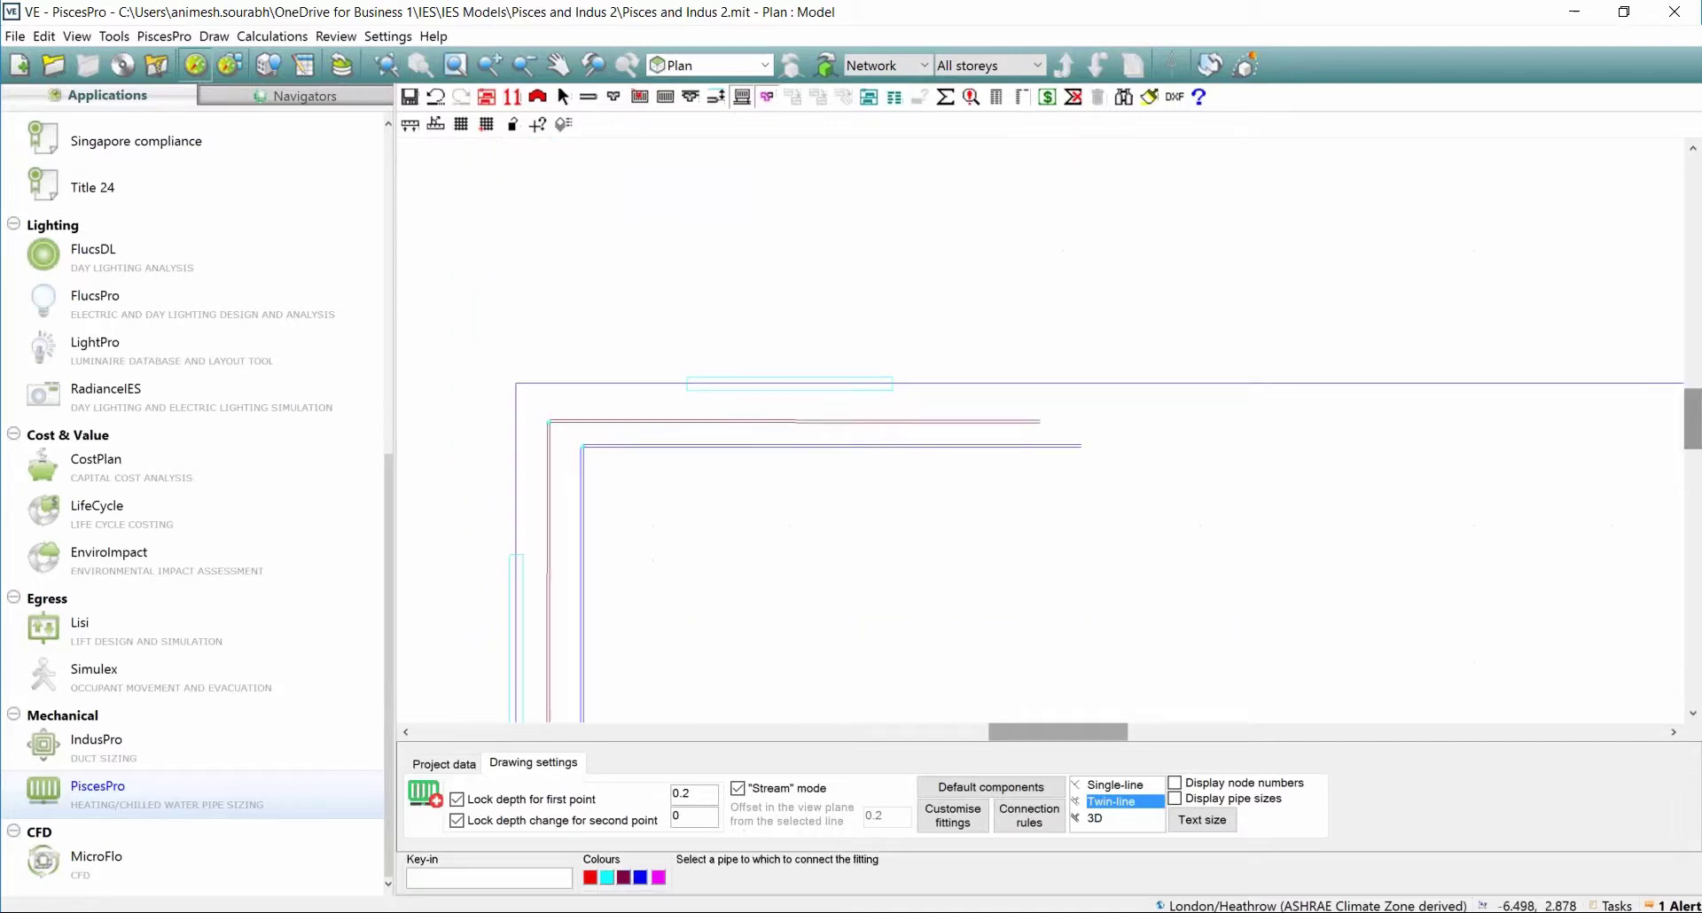
pyautogui.scroll(1, 723, 429)
pyautogui.click(723, 429)
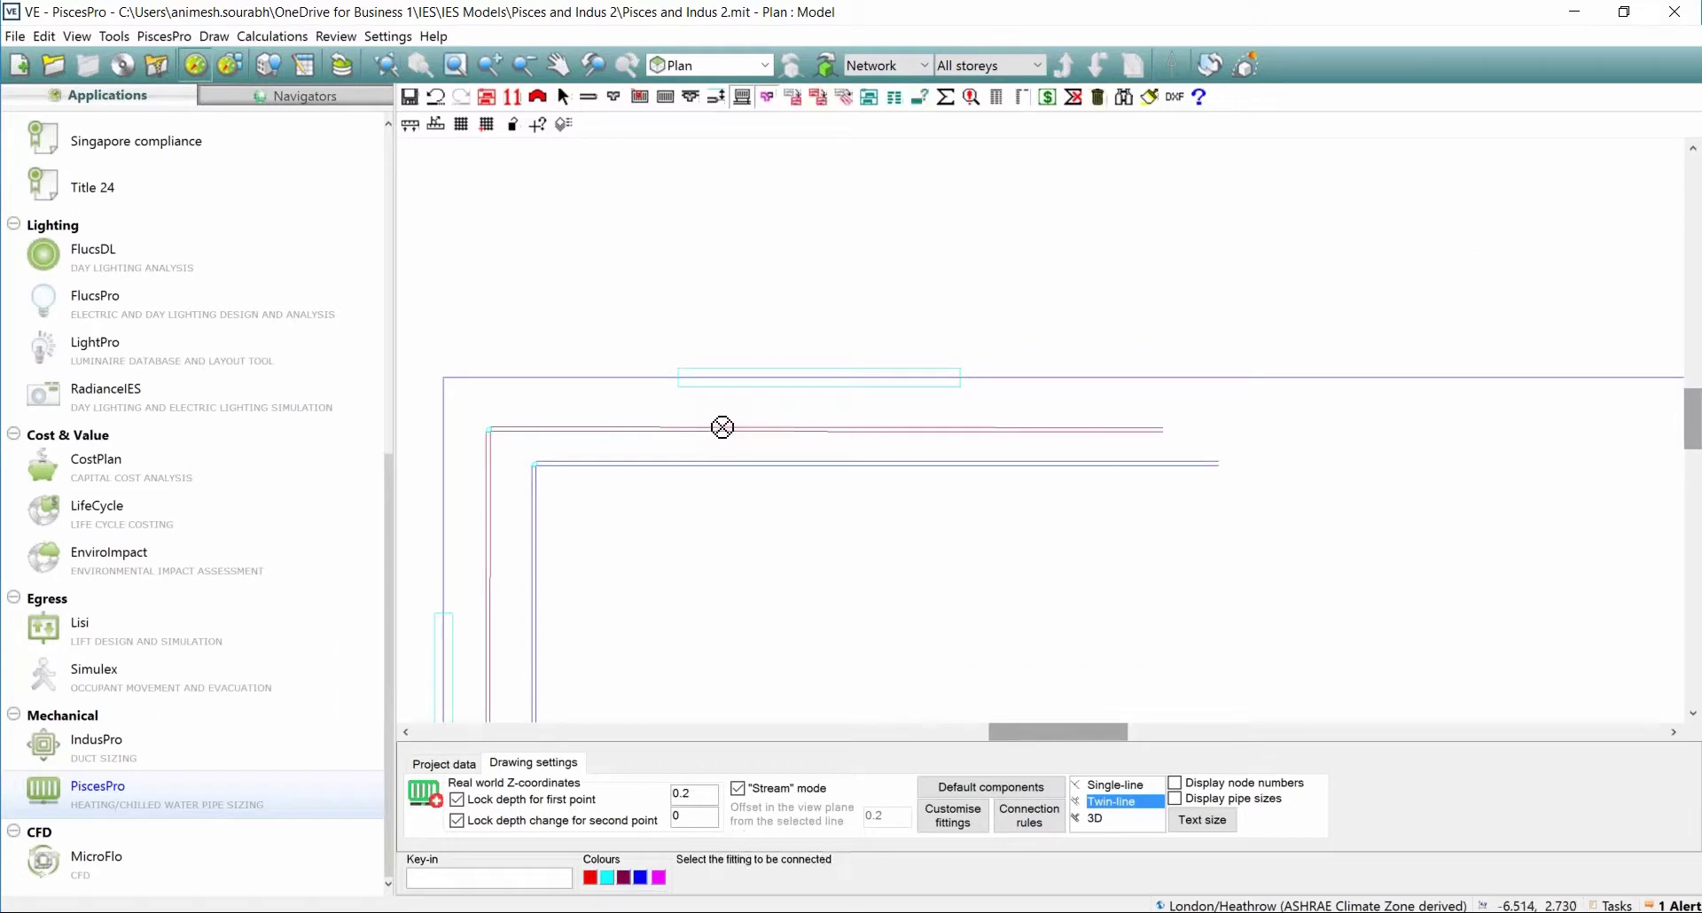
pyautogui.click(812, 377)
pyautogui.click(681, 380)
# Connect the upper end of the left-wall radiator to the vertical return pipe, designating the connection as a return pipe.
pyautogui.scroll(-1, 1692, 432)
pyautogui.moveTo(1691, 422); pyautogui.dragTo(1691, 443)
pyautogui.scroll(-1, 1557, 407)
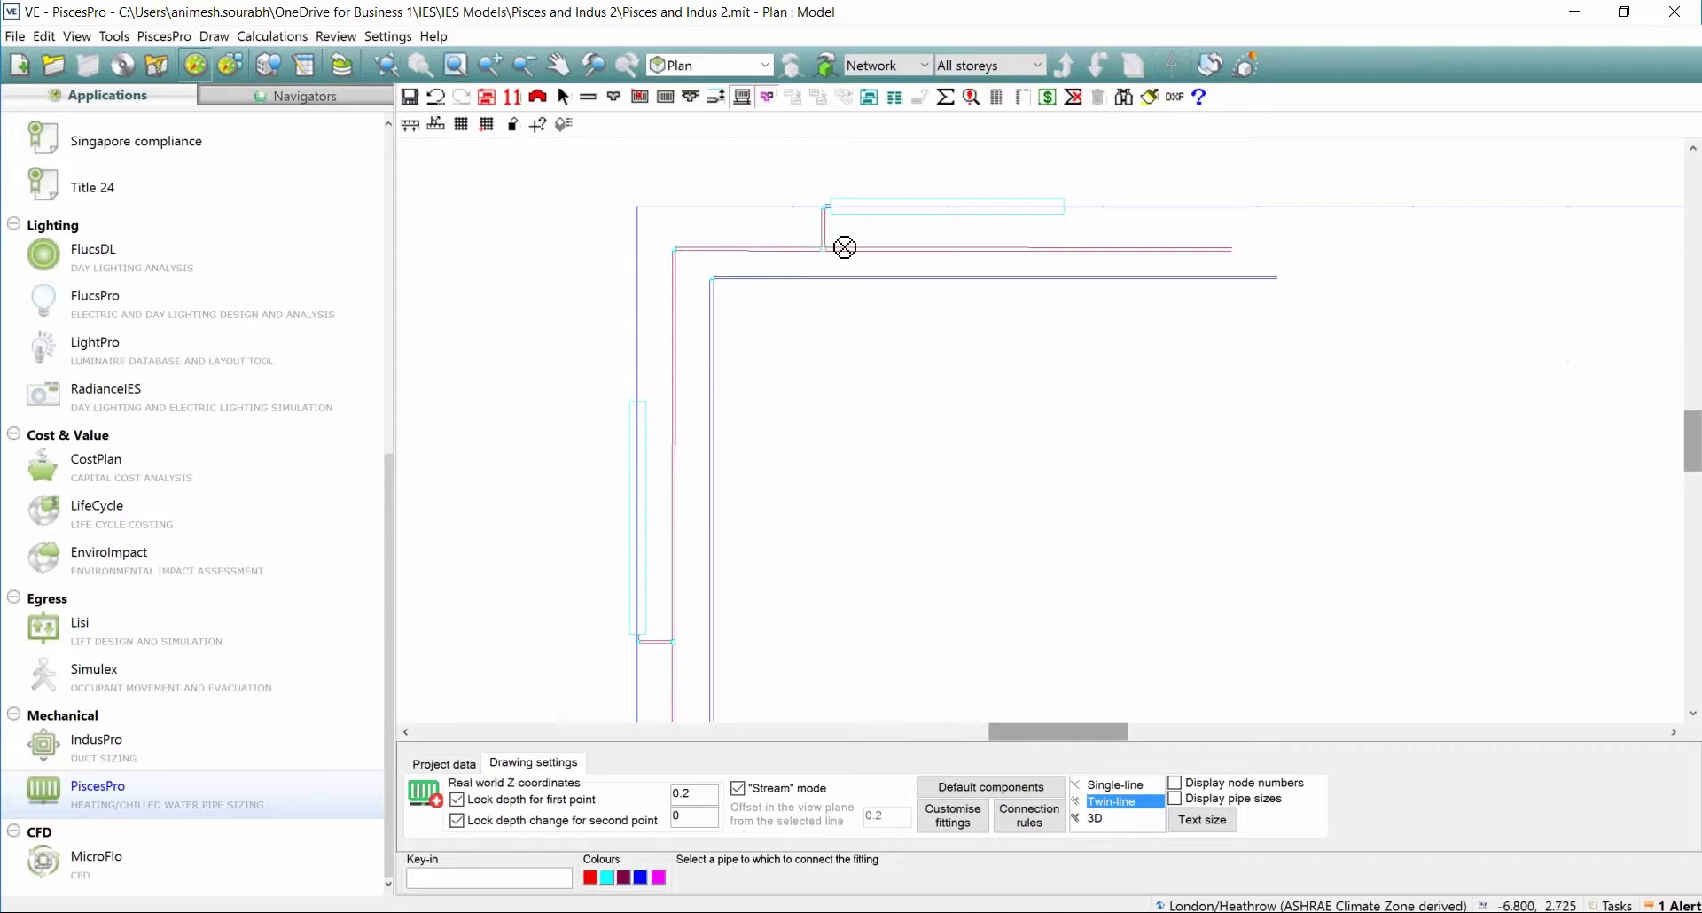
pyautogui.click(712, 504)
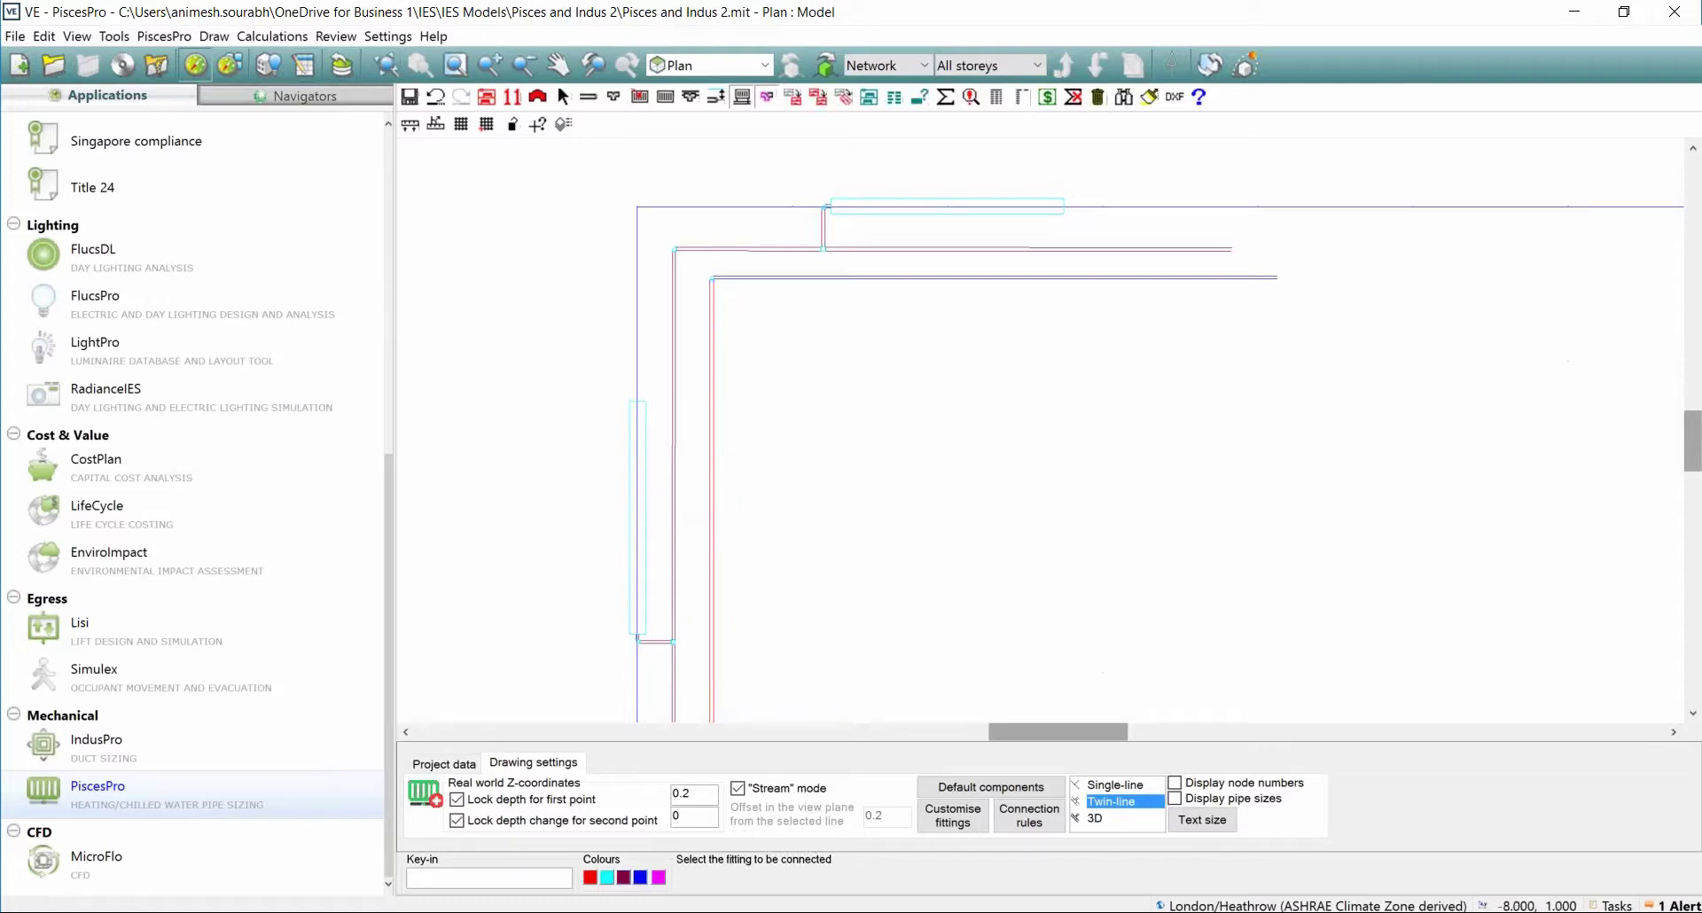
pyautogui.click(636, 518)
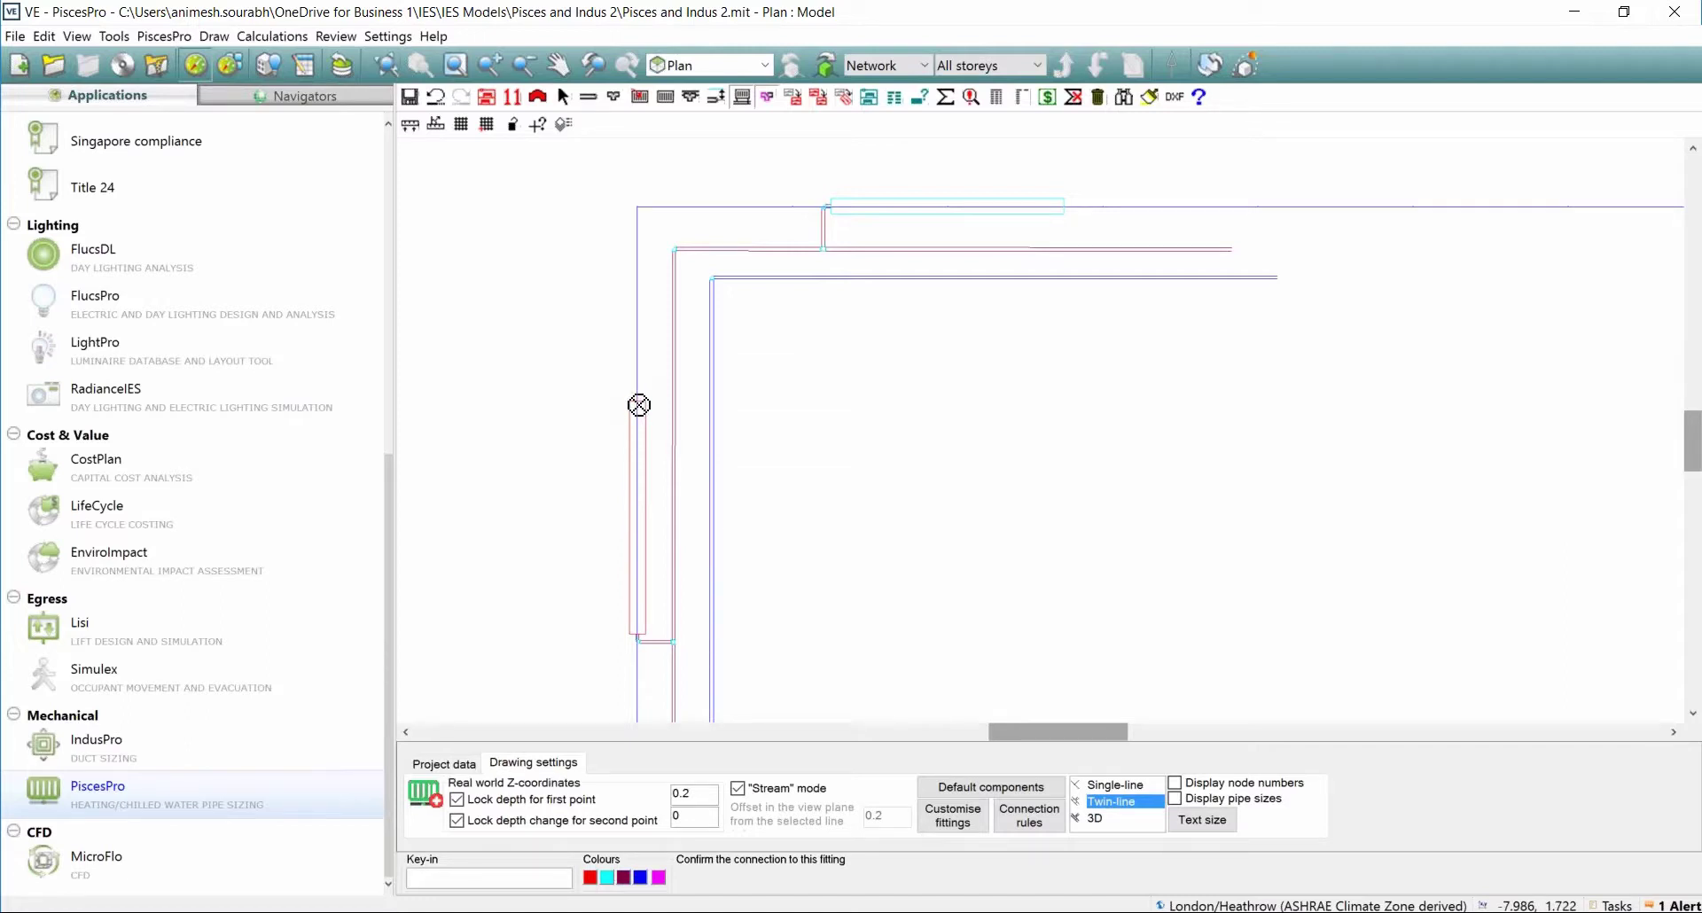
pyautogui.click(638, 405)
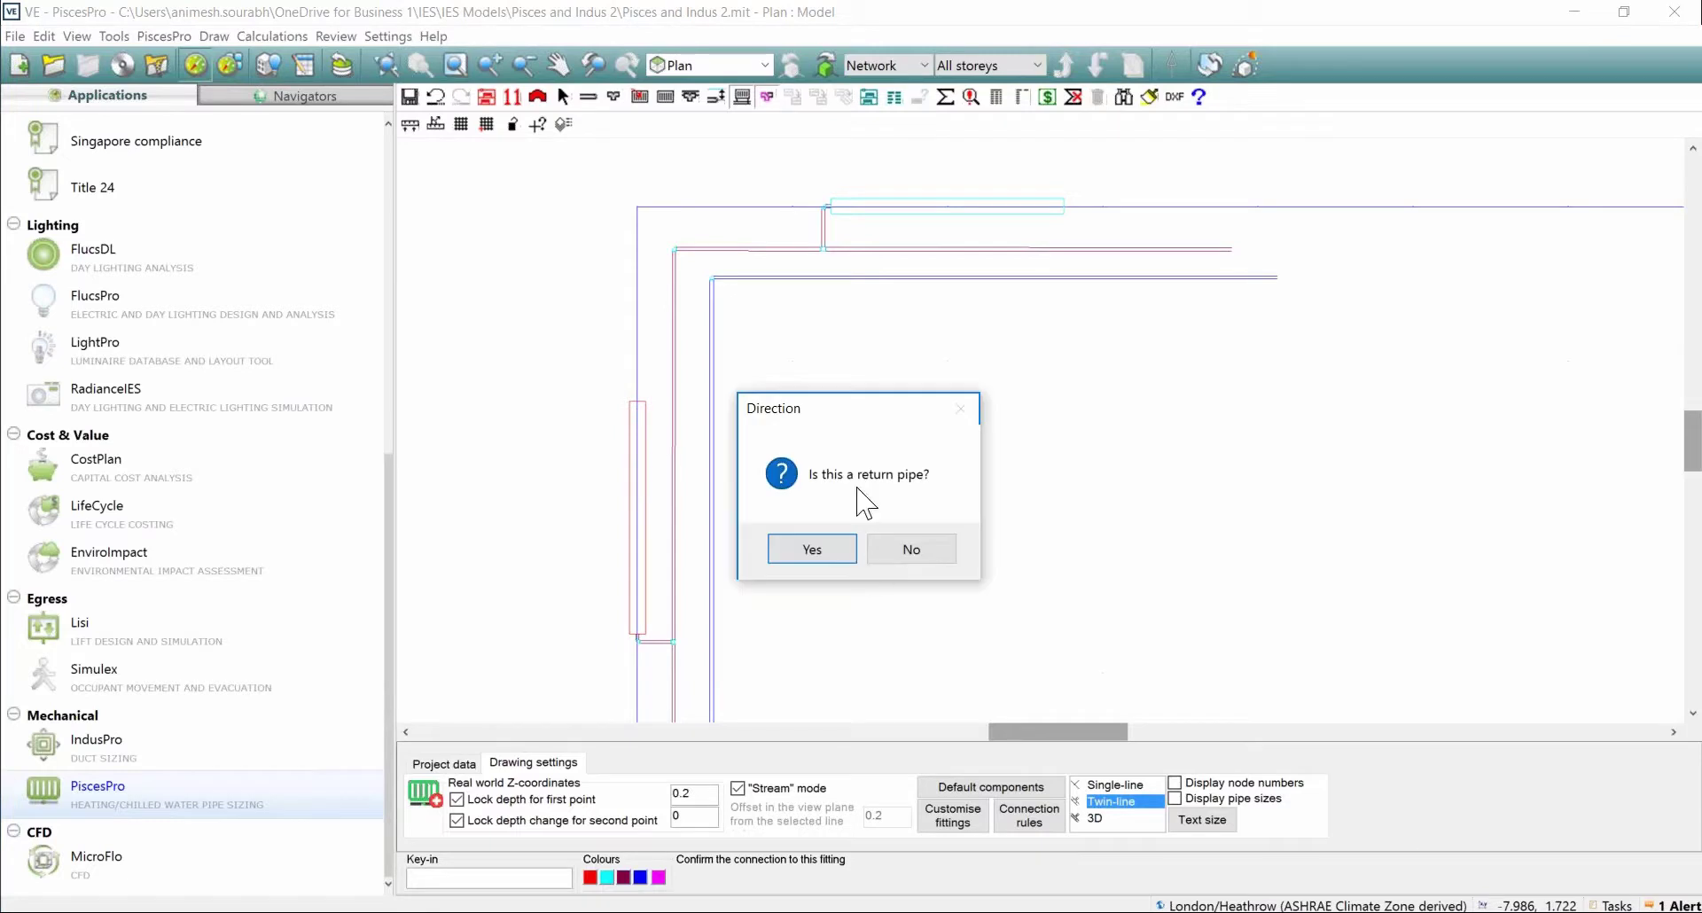
pyautogui.click(812, 549)
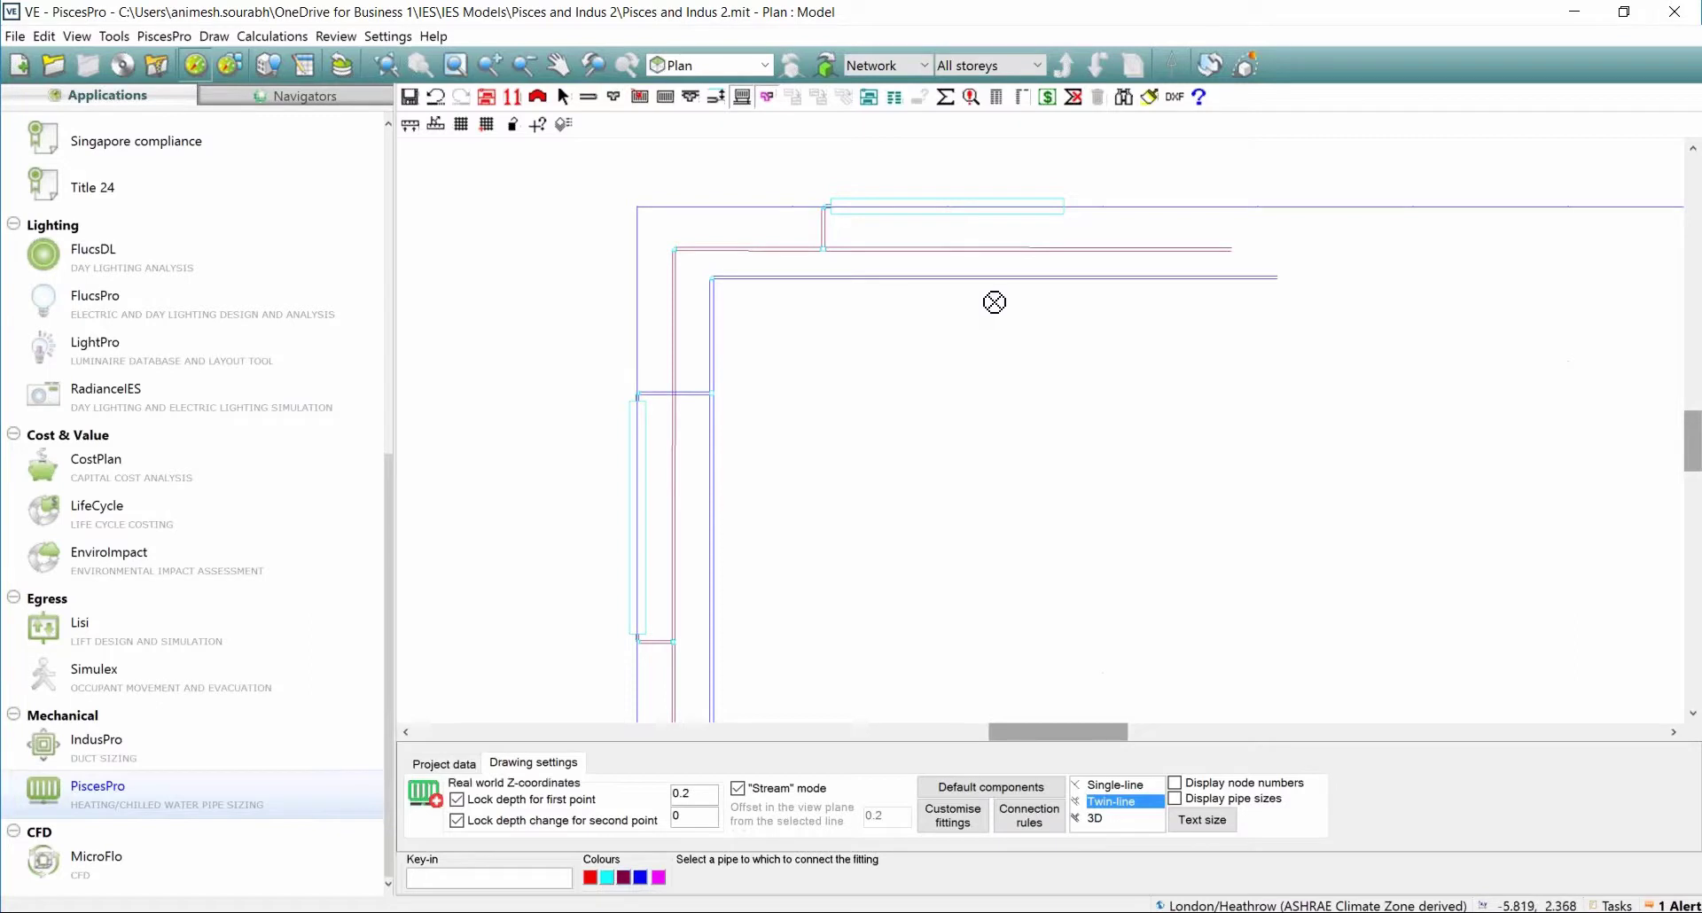
# Connect the right end of the upper-wall radiator to the horizontal return pipe, designating the connection as a return pipe.
pyautogui.click(969, 207)
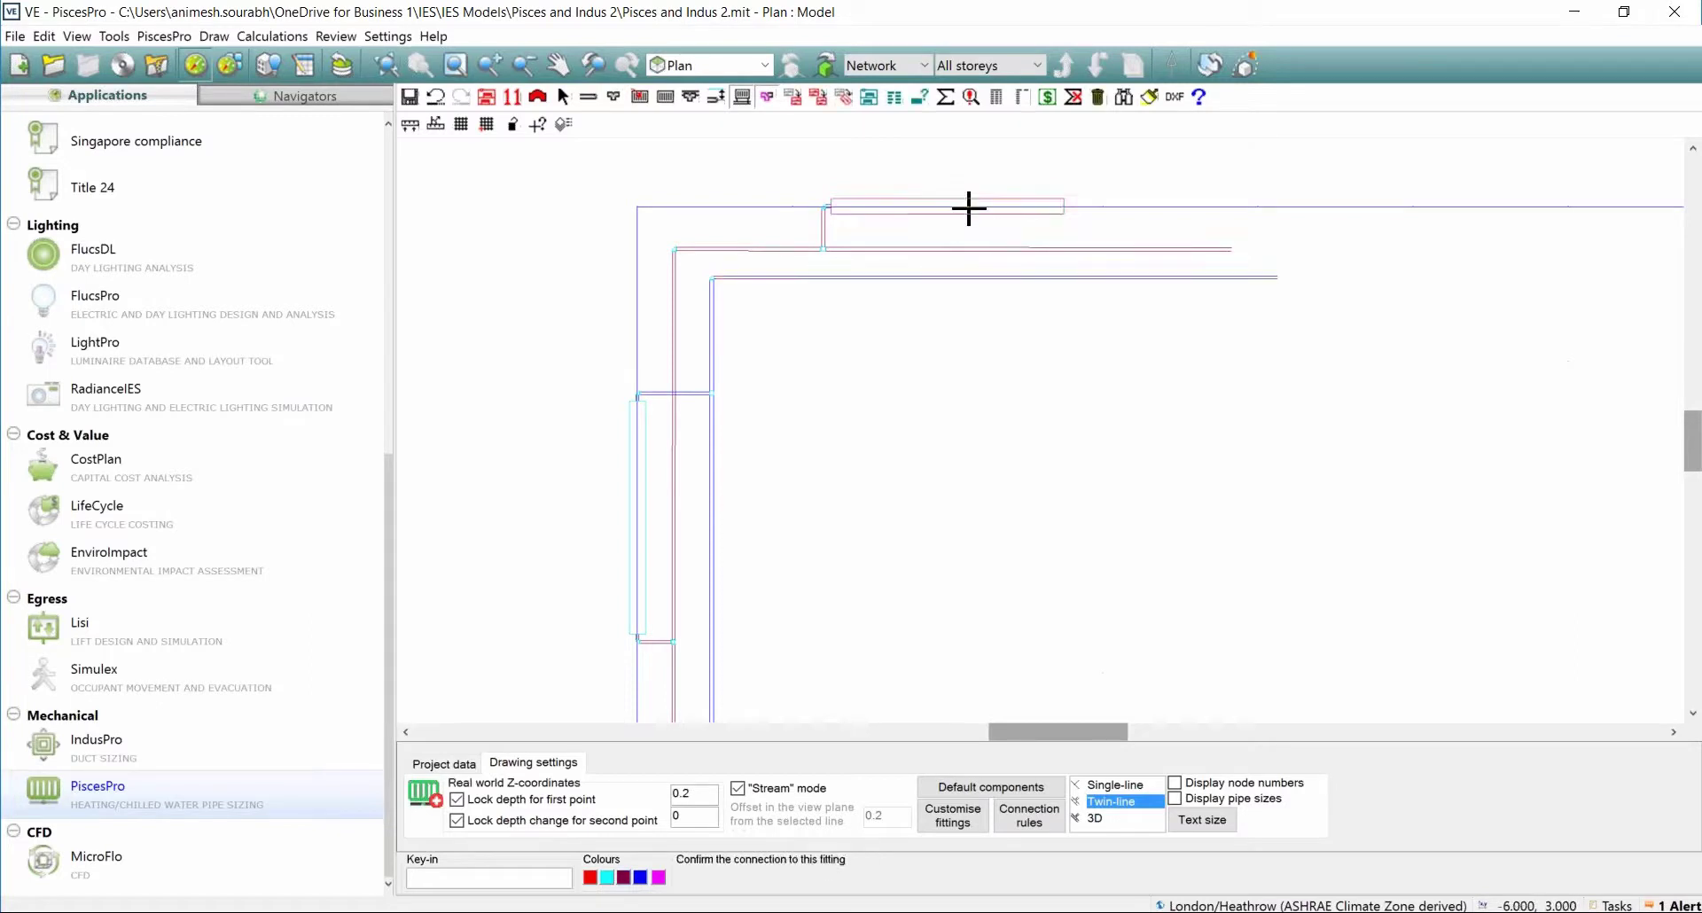
pyautogui.click(1060, 204)
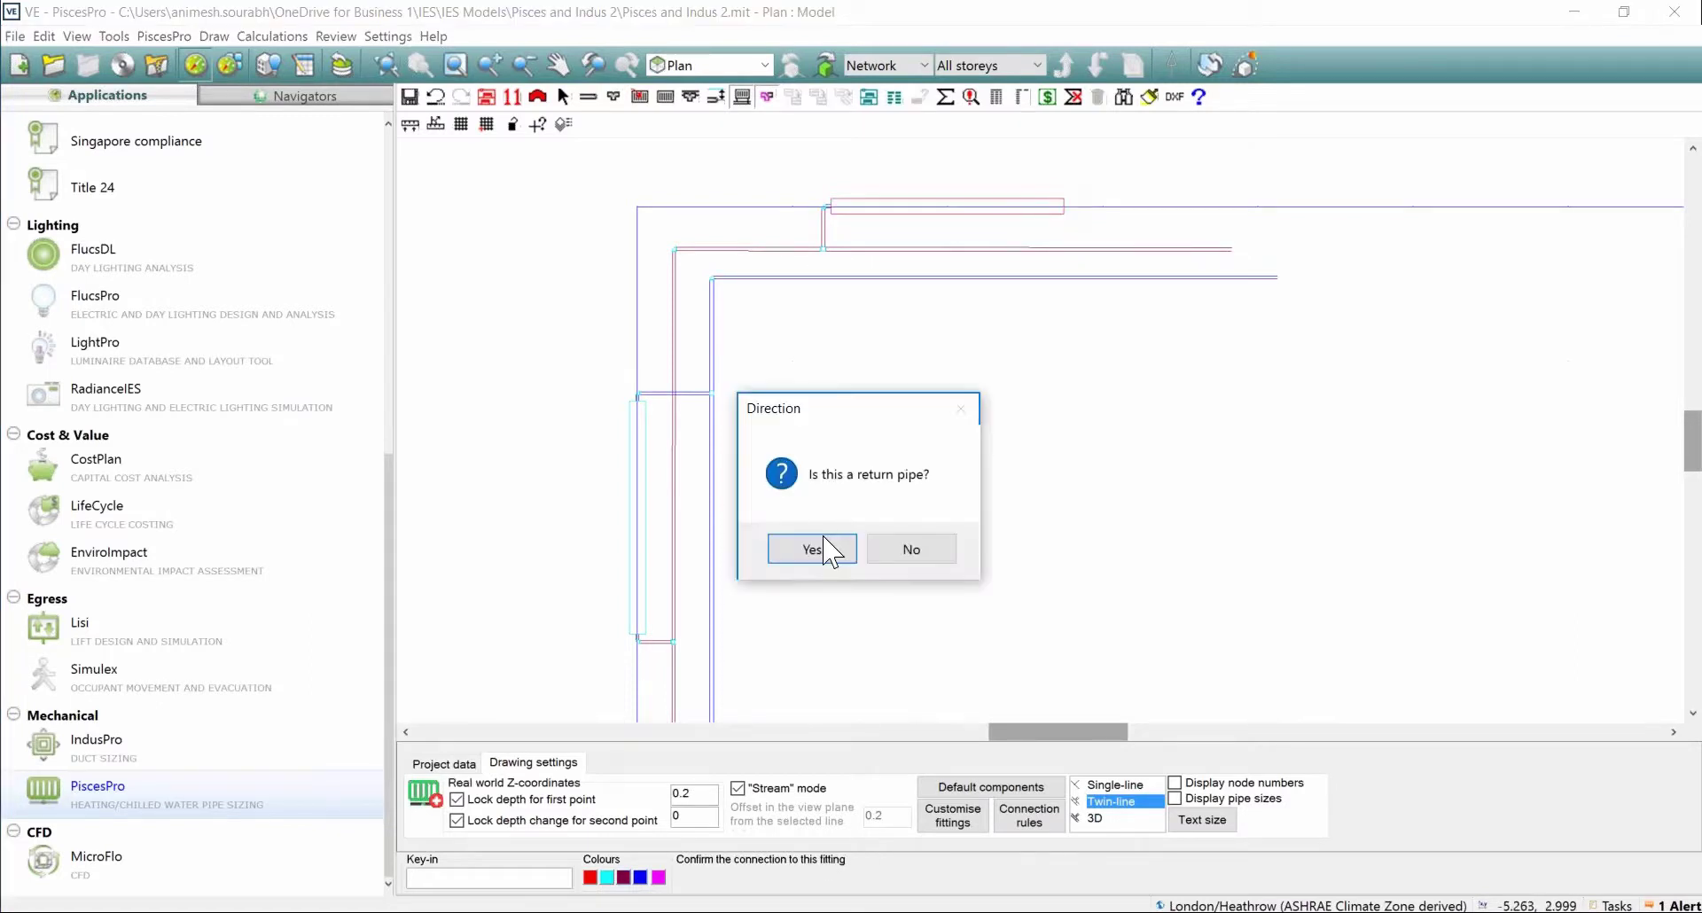
pyautogui.click(812, 549)
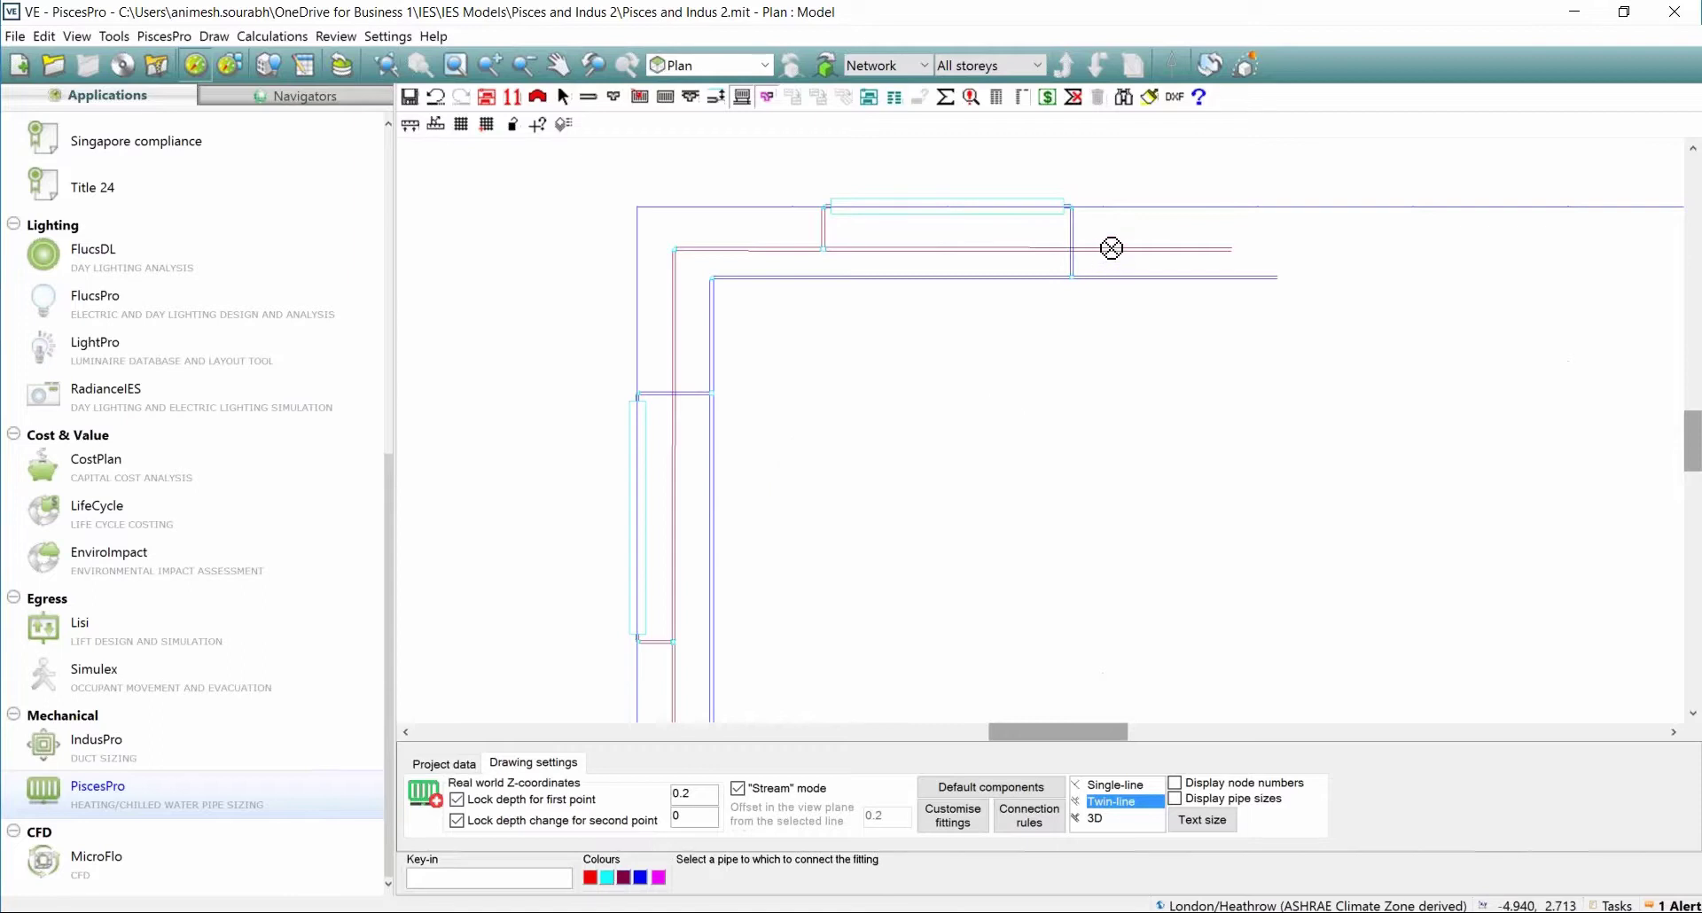
# Delete the surplus supply and return pipe ends that extend past the upper-wall radiator's connections.
pyautogui.click(563, 97)
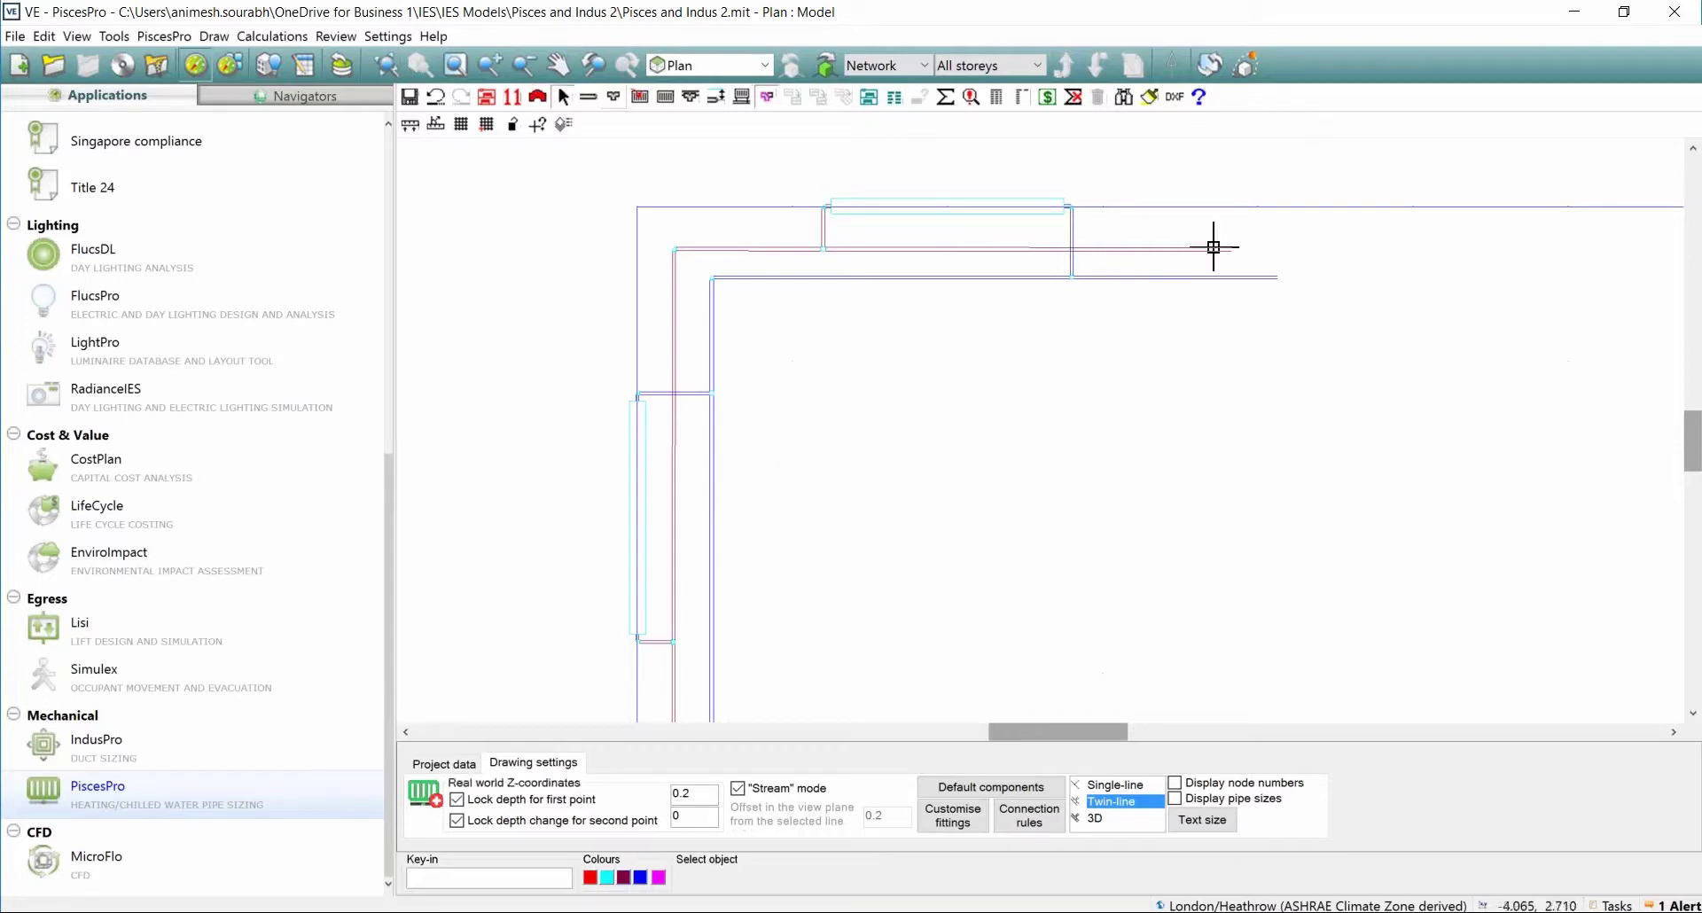
pyautogui.click(1001, 251)
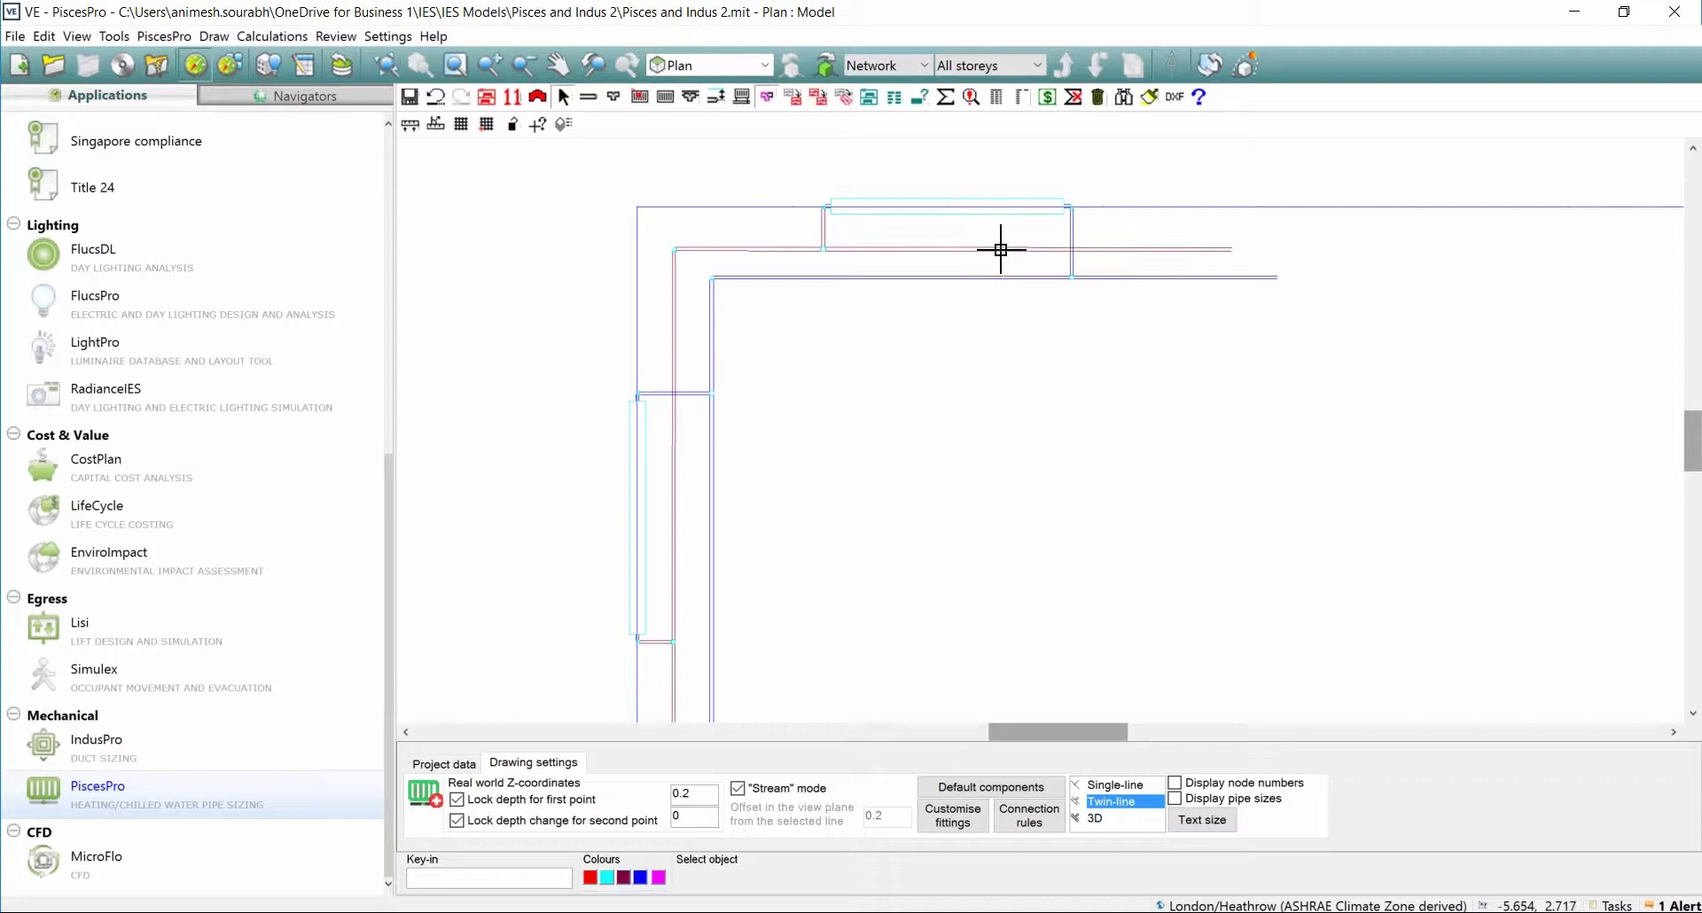
pyautogui.press('Delete')
pyautogui.click(922, 542)
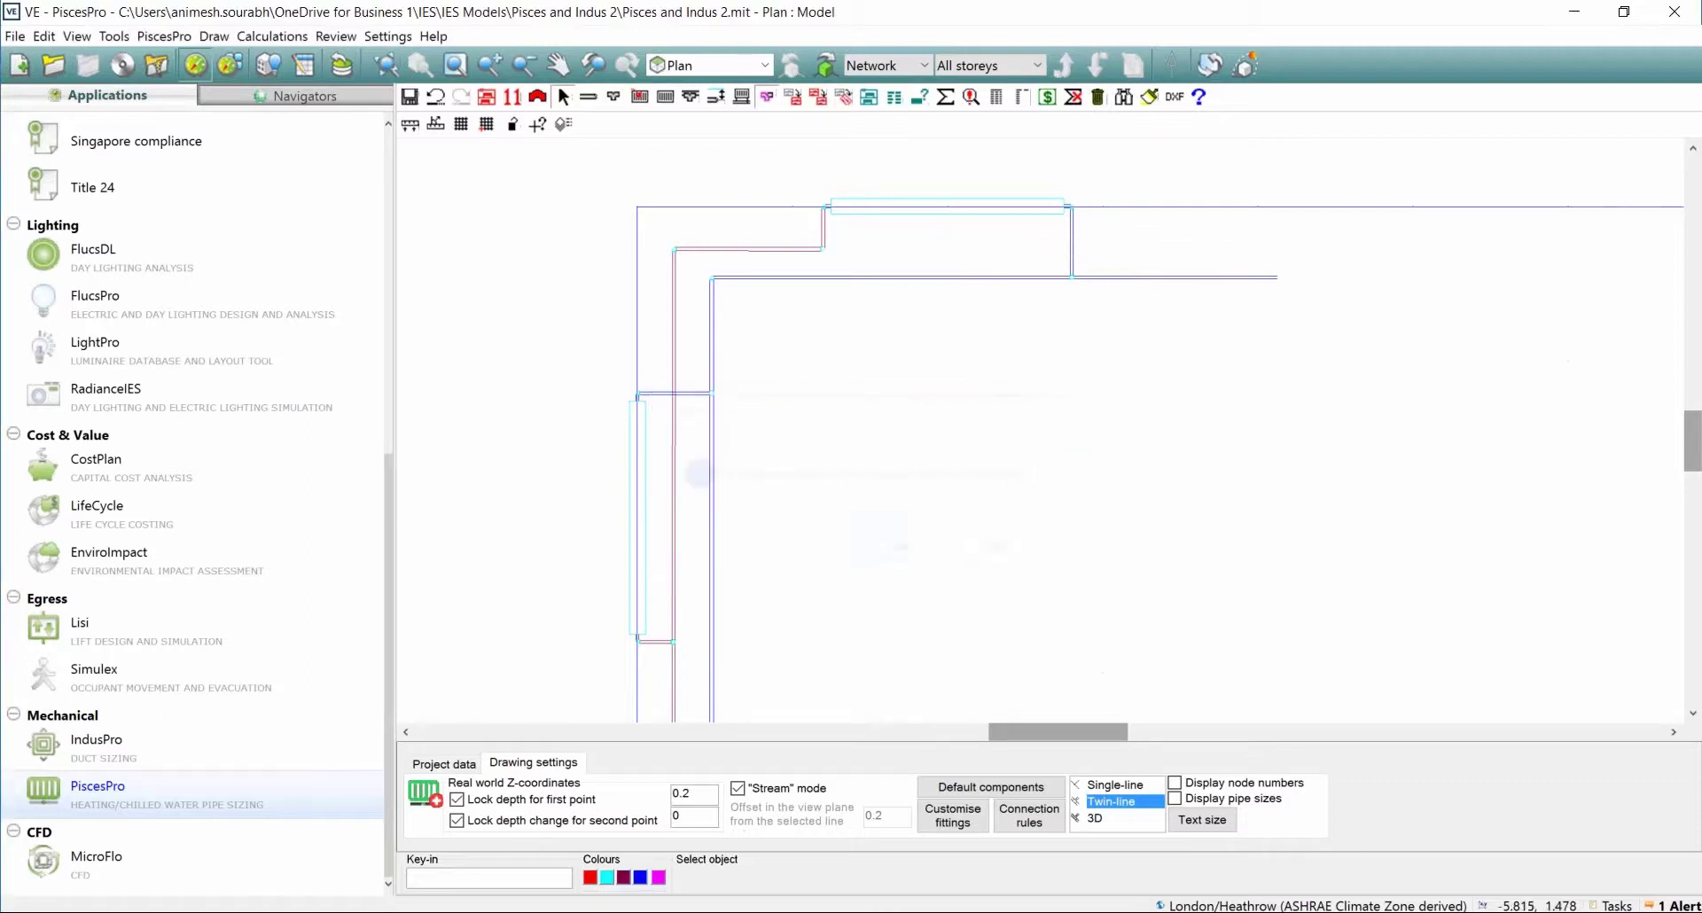
pyautogui.click(1136, 280)
pyautogui.press('Delete')
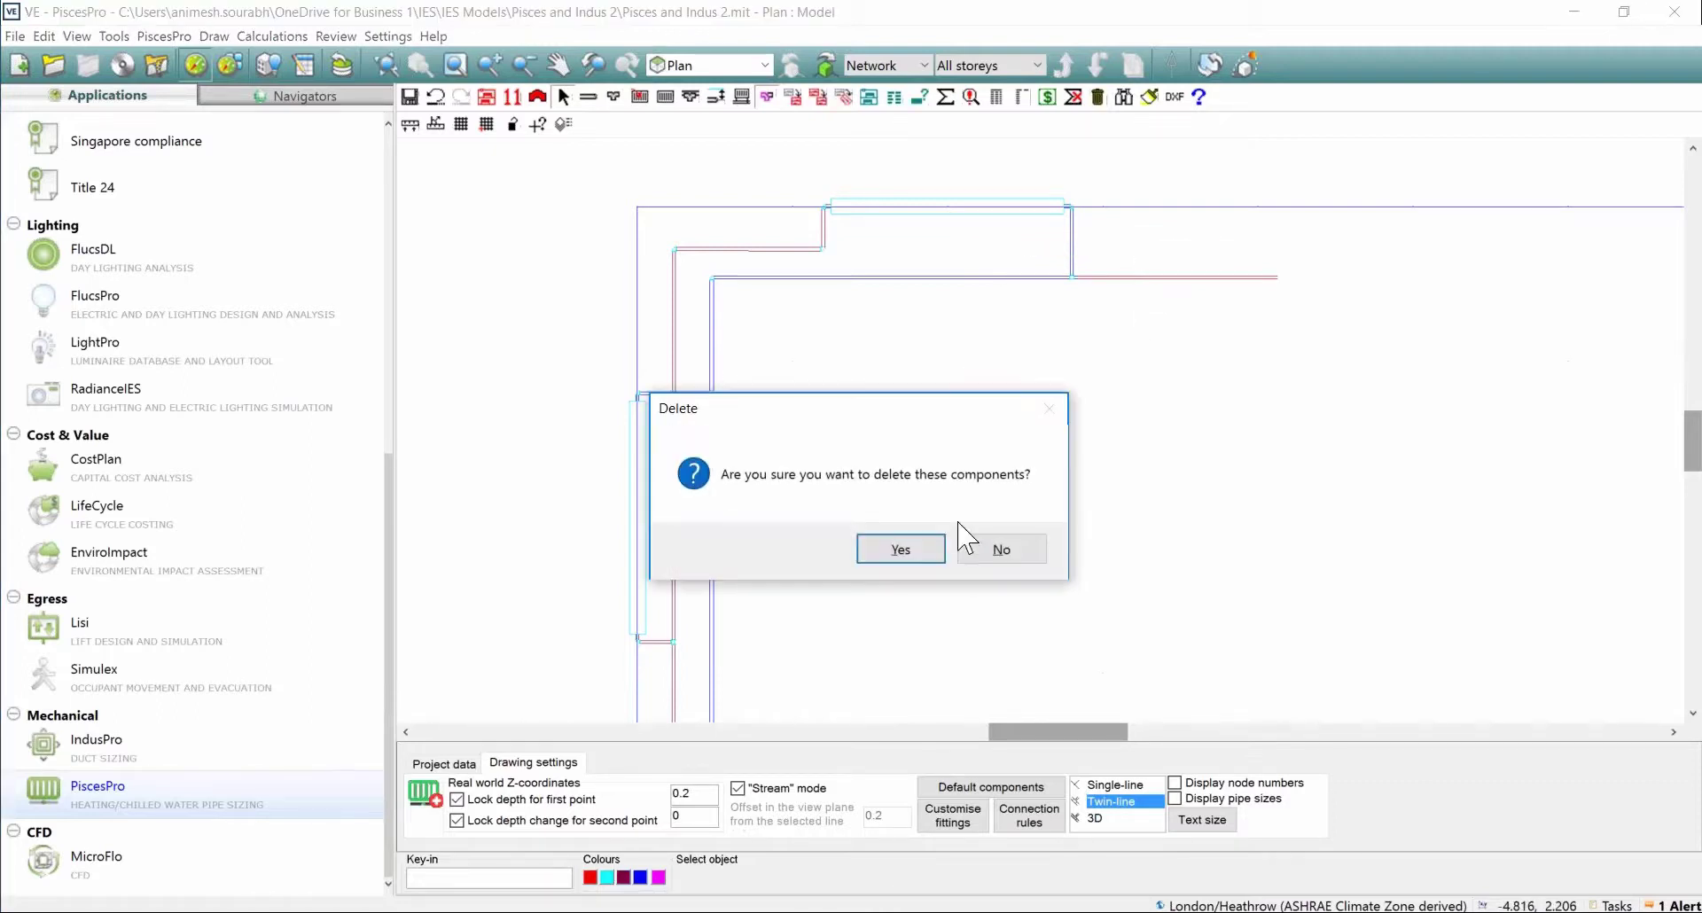
pyautogui.click(914, 542)
# Delete the circular end component from the right end of the lower return pipe.
pyautogui.scroll(-3, 891, 443)
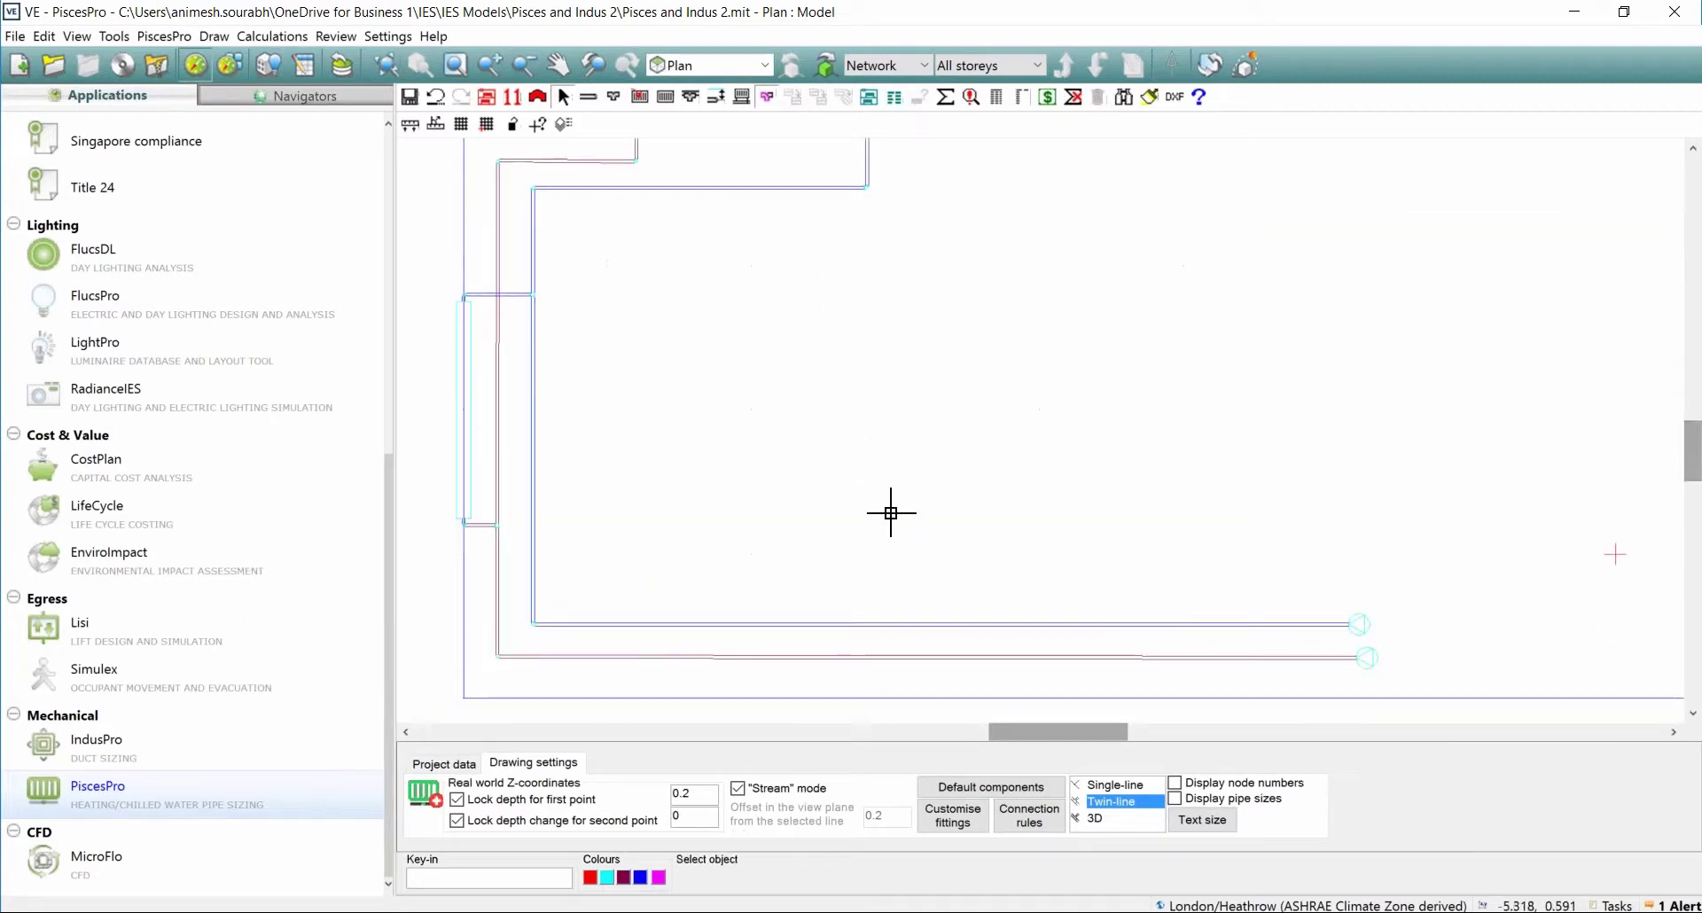
pyautogui.click(1394, 637)
pyautogui.press('Delete')
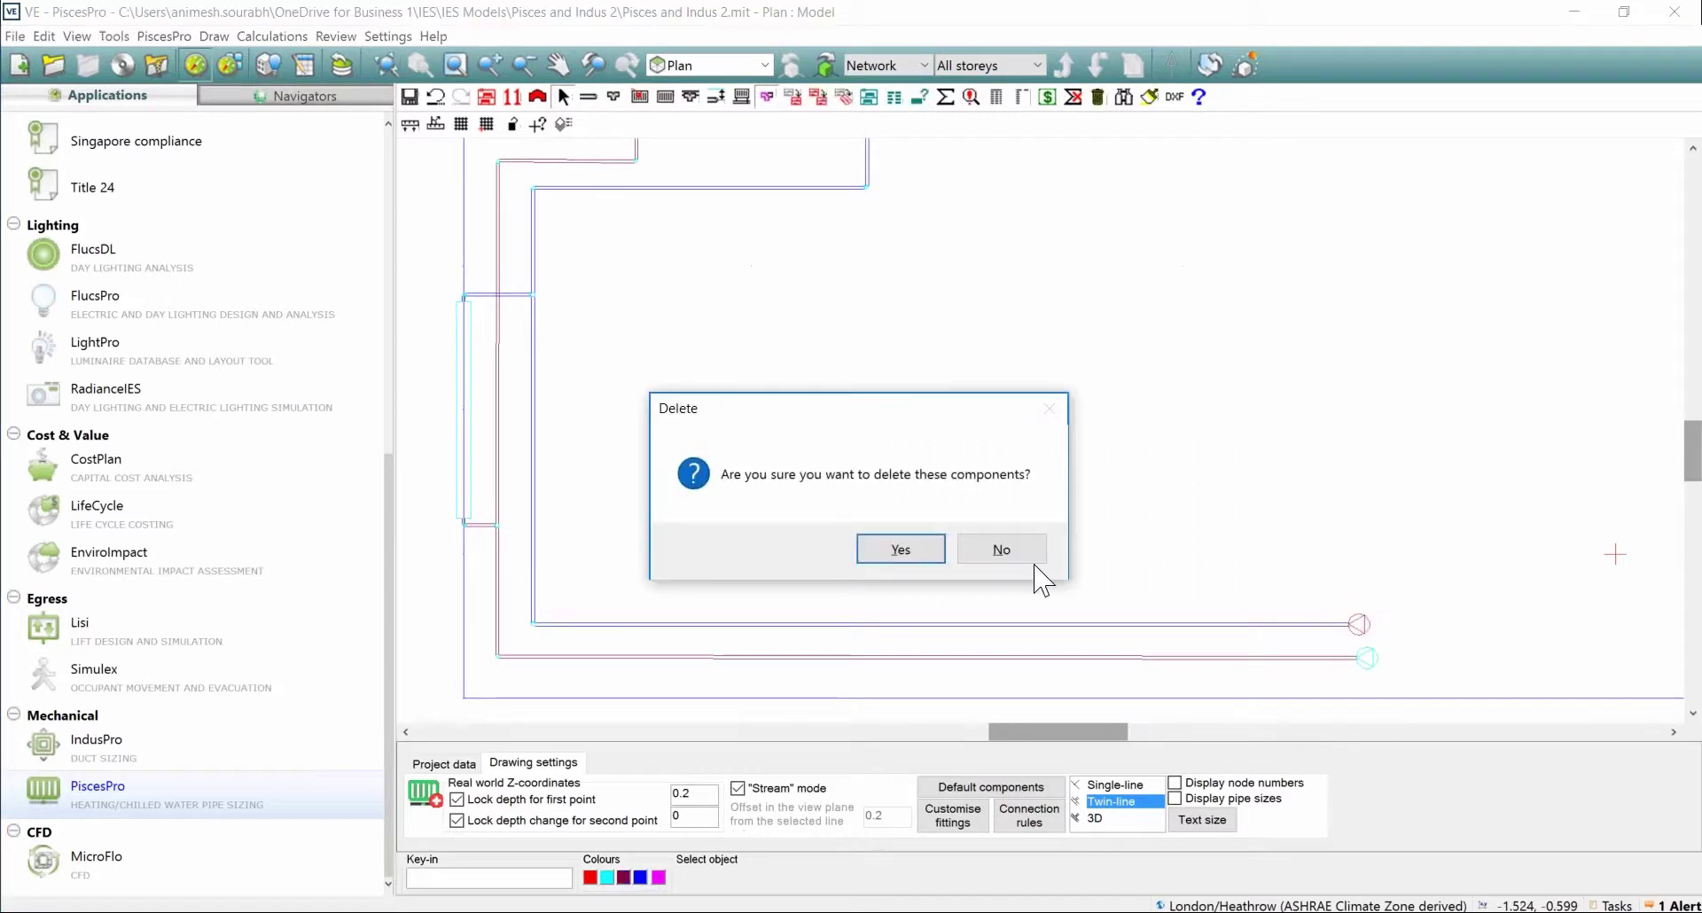
pyautogui.click(909, 554)
# Connect the open end of the lower return pipe to the circular component at the end of the supply pipe.
pyautogui.scroll(2, 1384, 616)
pyautogui.click(1693, 714)
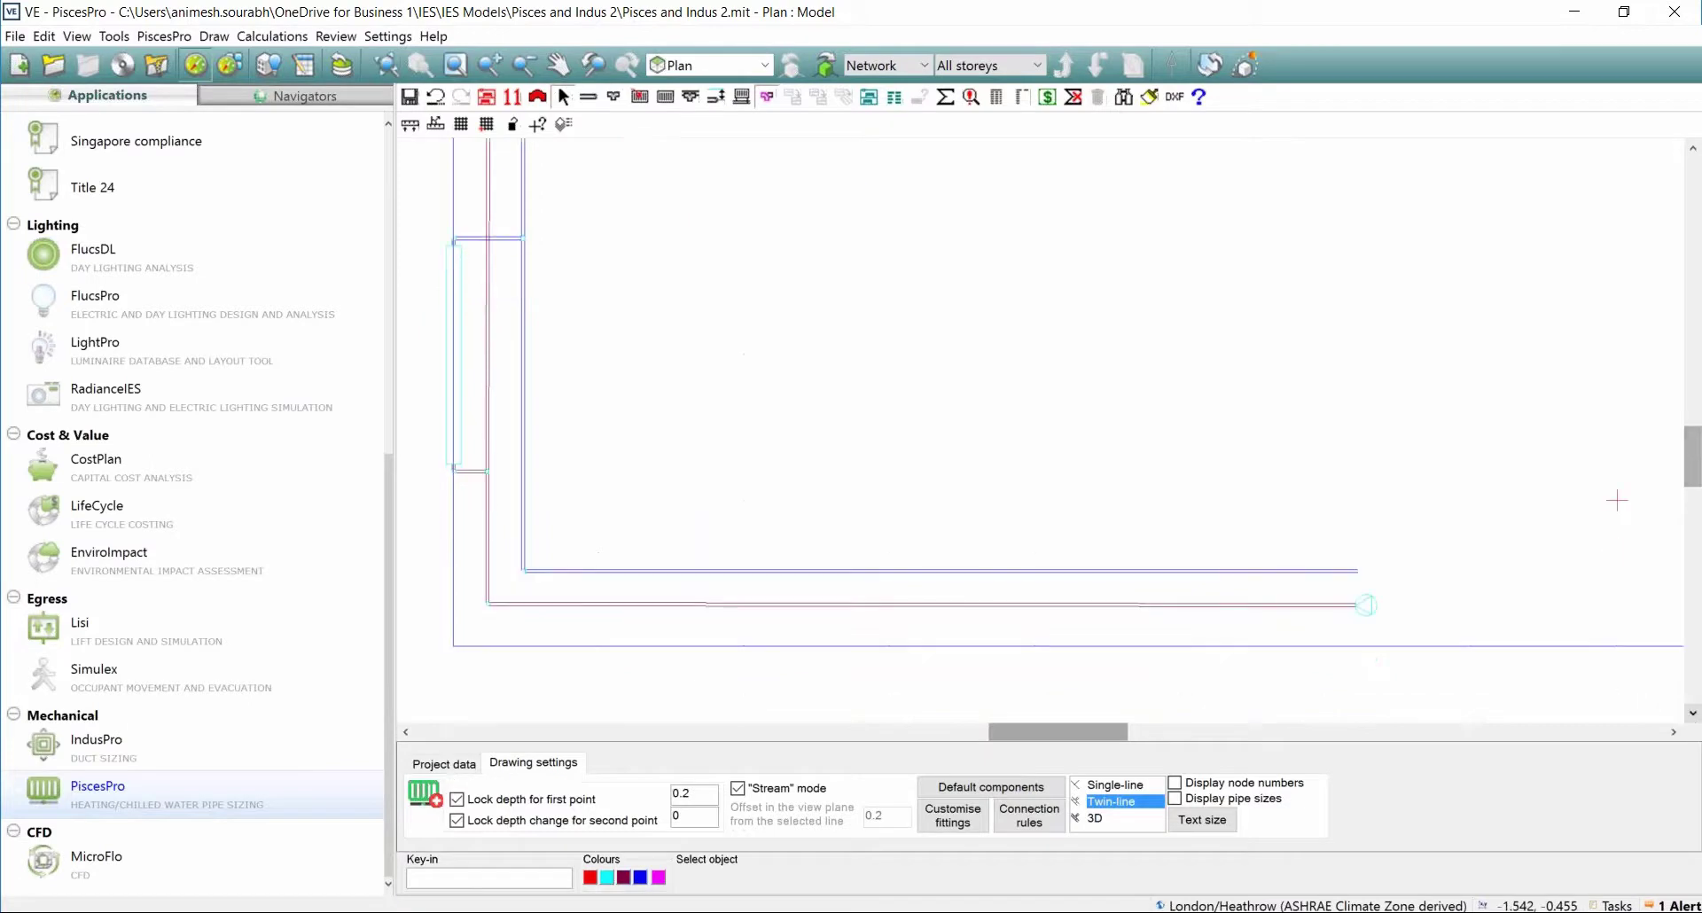
pyautogui.click(738, 98)
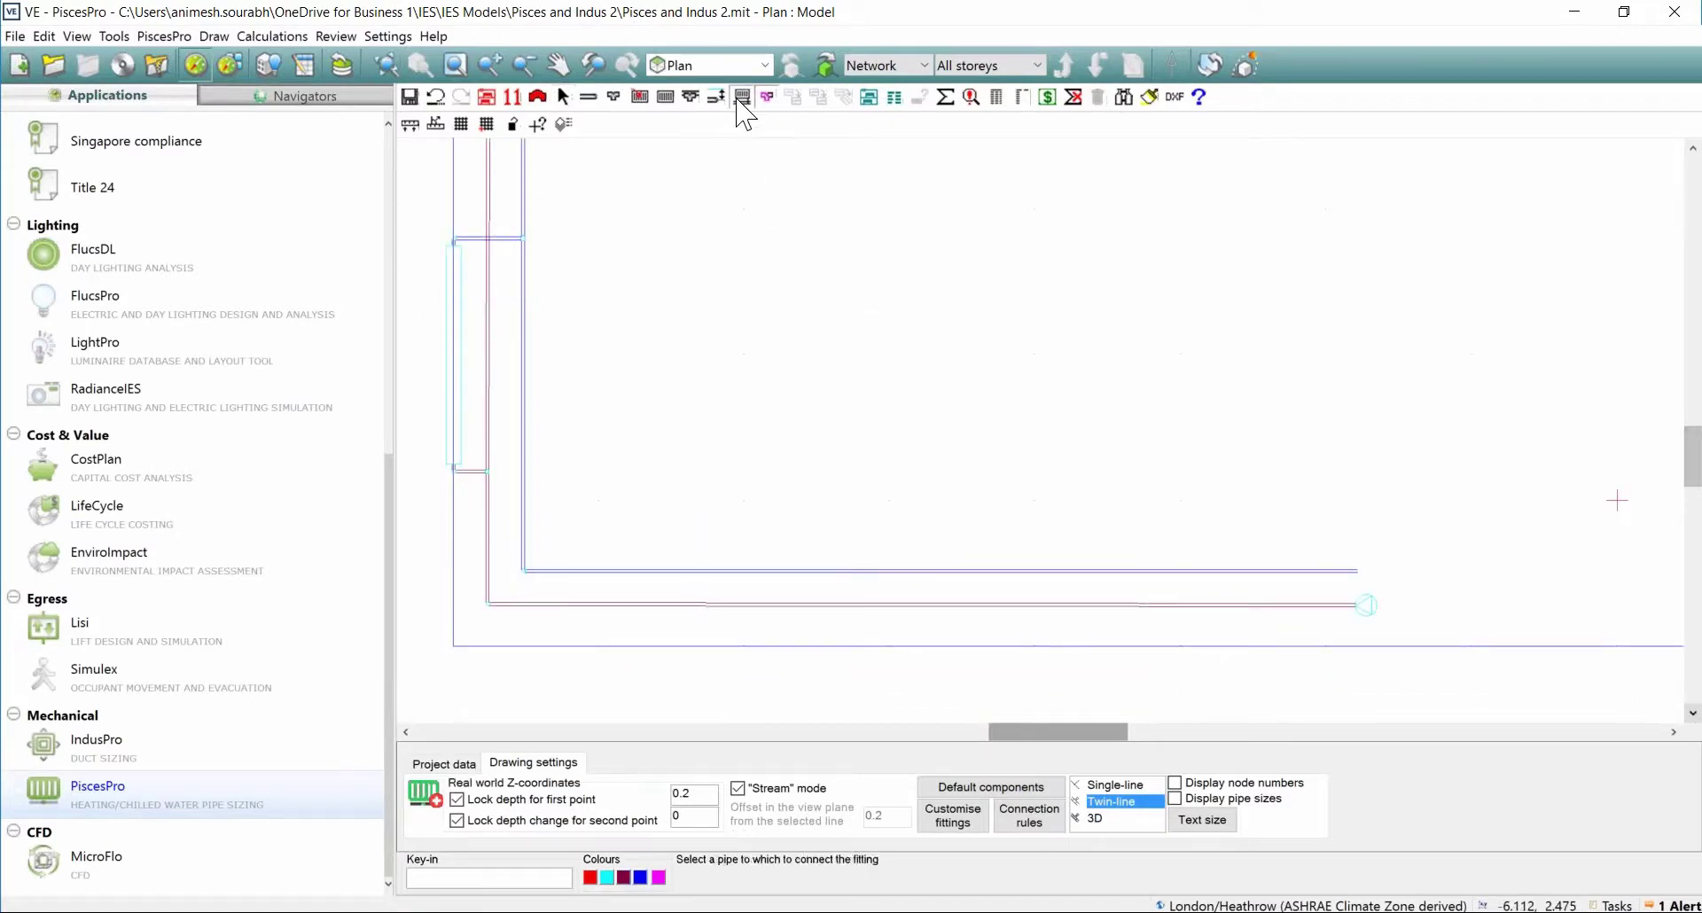
pyautogui.click(1345, 572)
pyautogui.click(1370, 610)
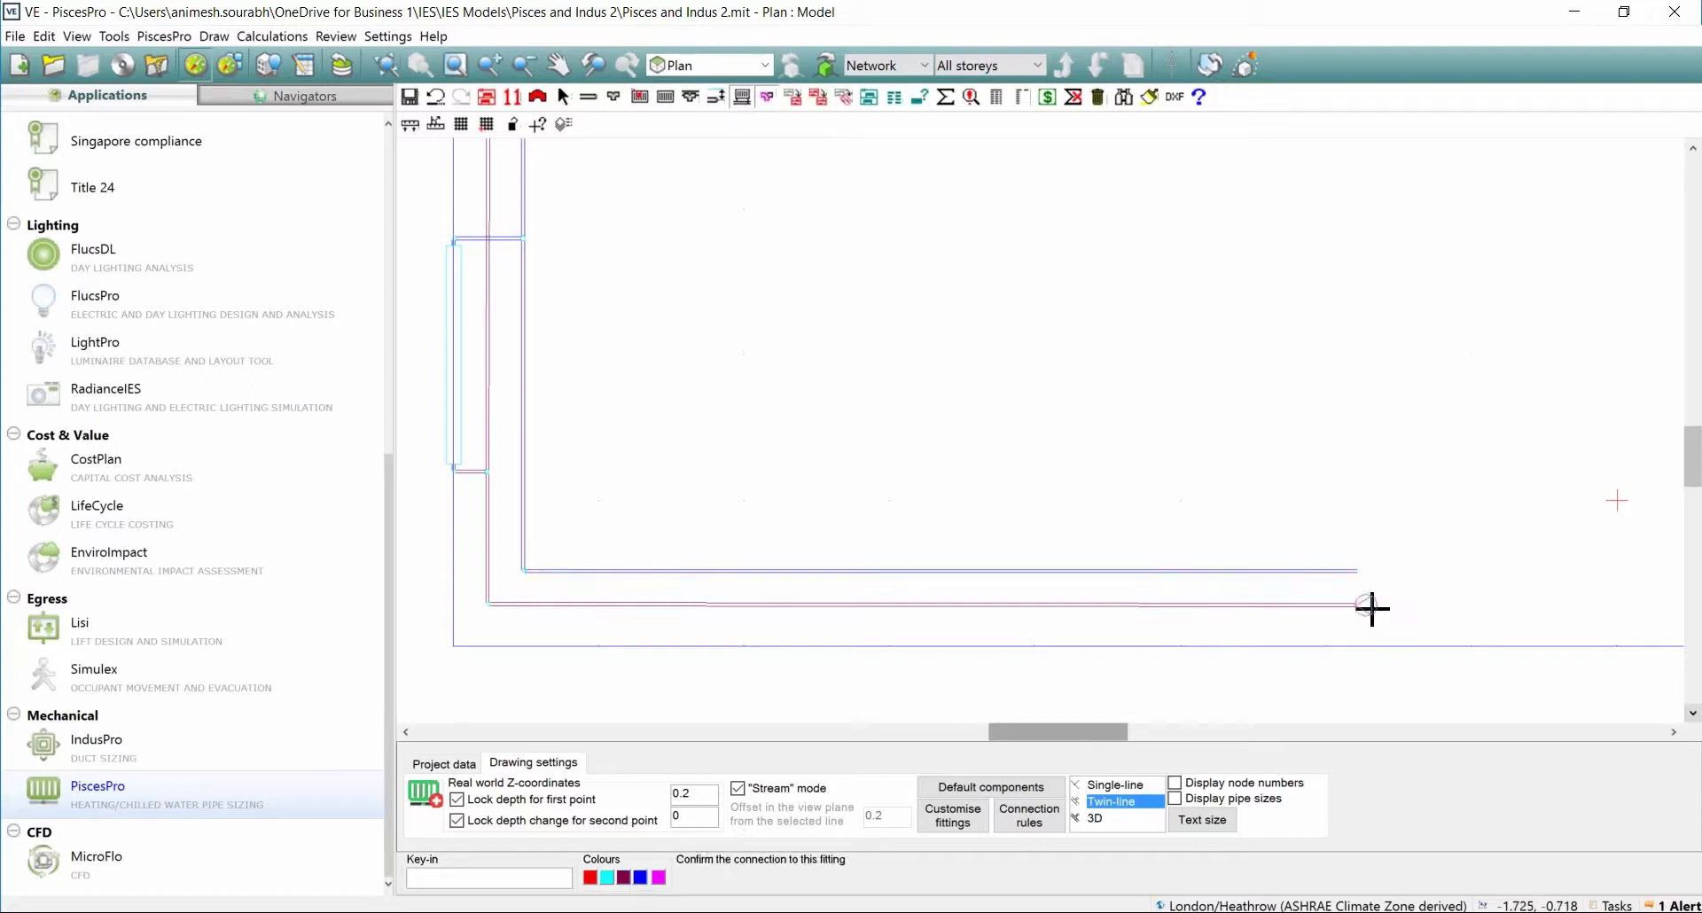
pyautogui.click(1617, 501)
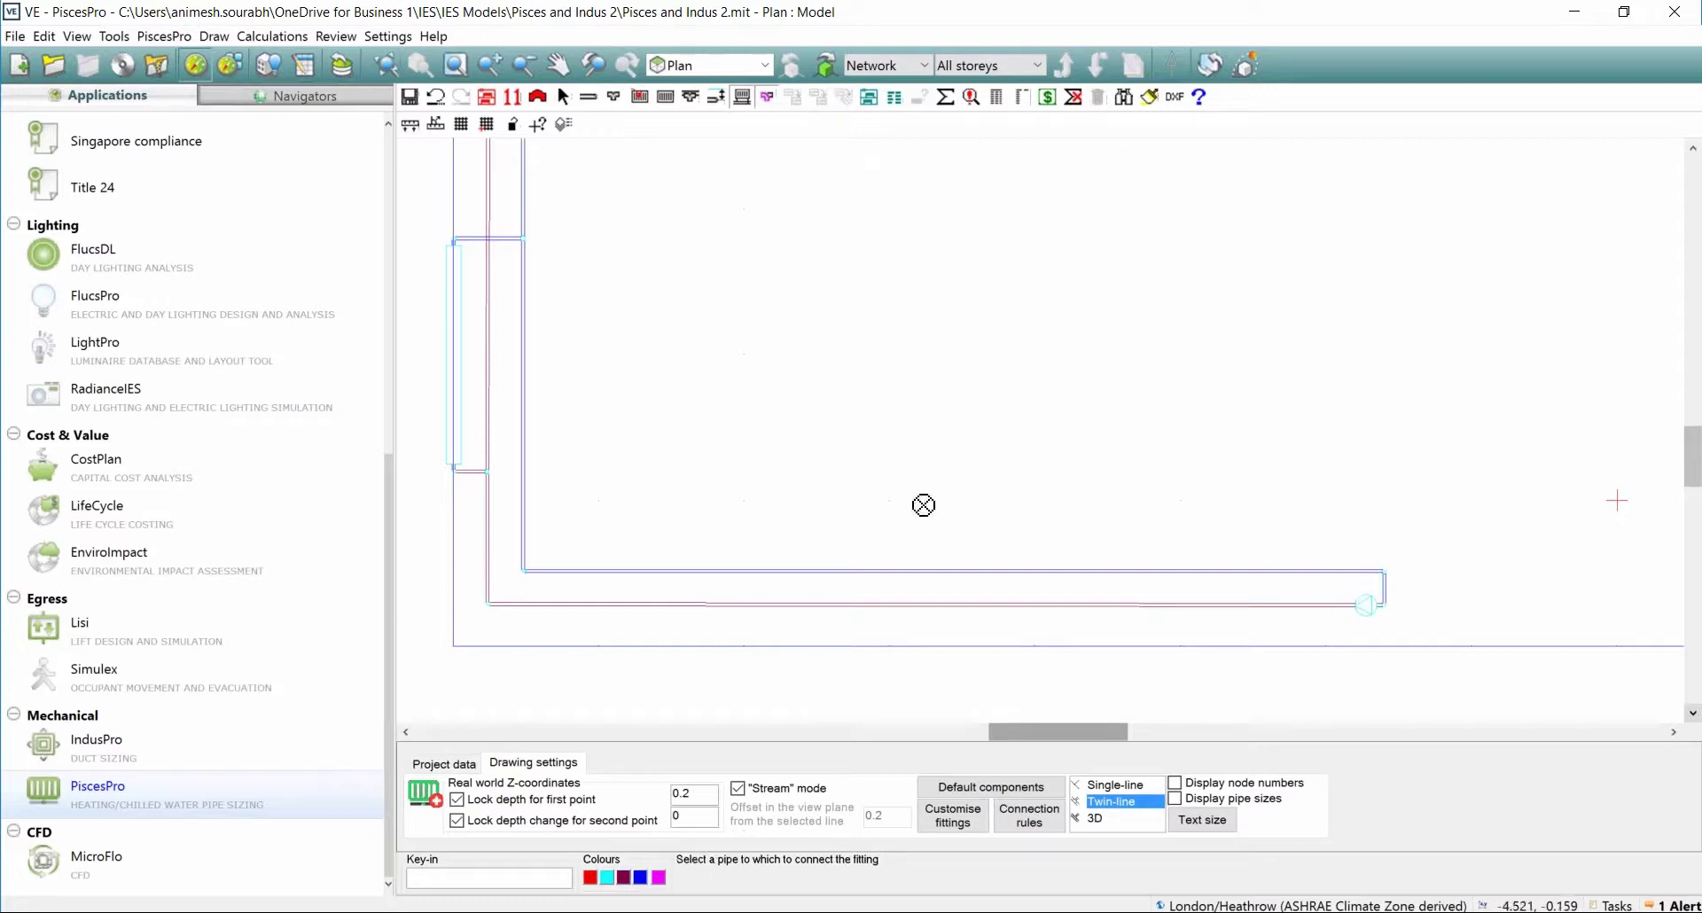
# Review the Model Viewer settings in the user preferences, keeping the MV I engine and Docked size.
pyautogui.scroll(-2, 939, 506)
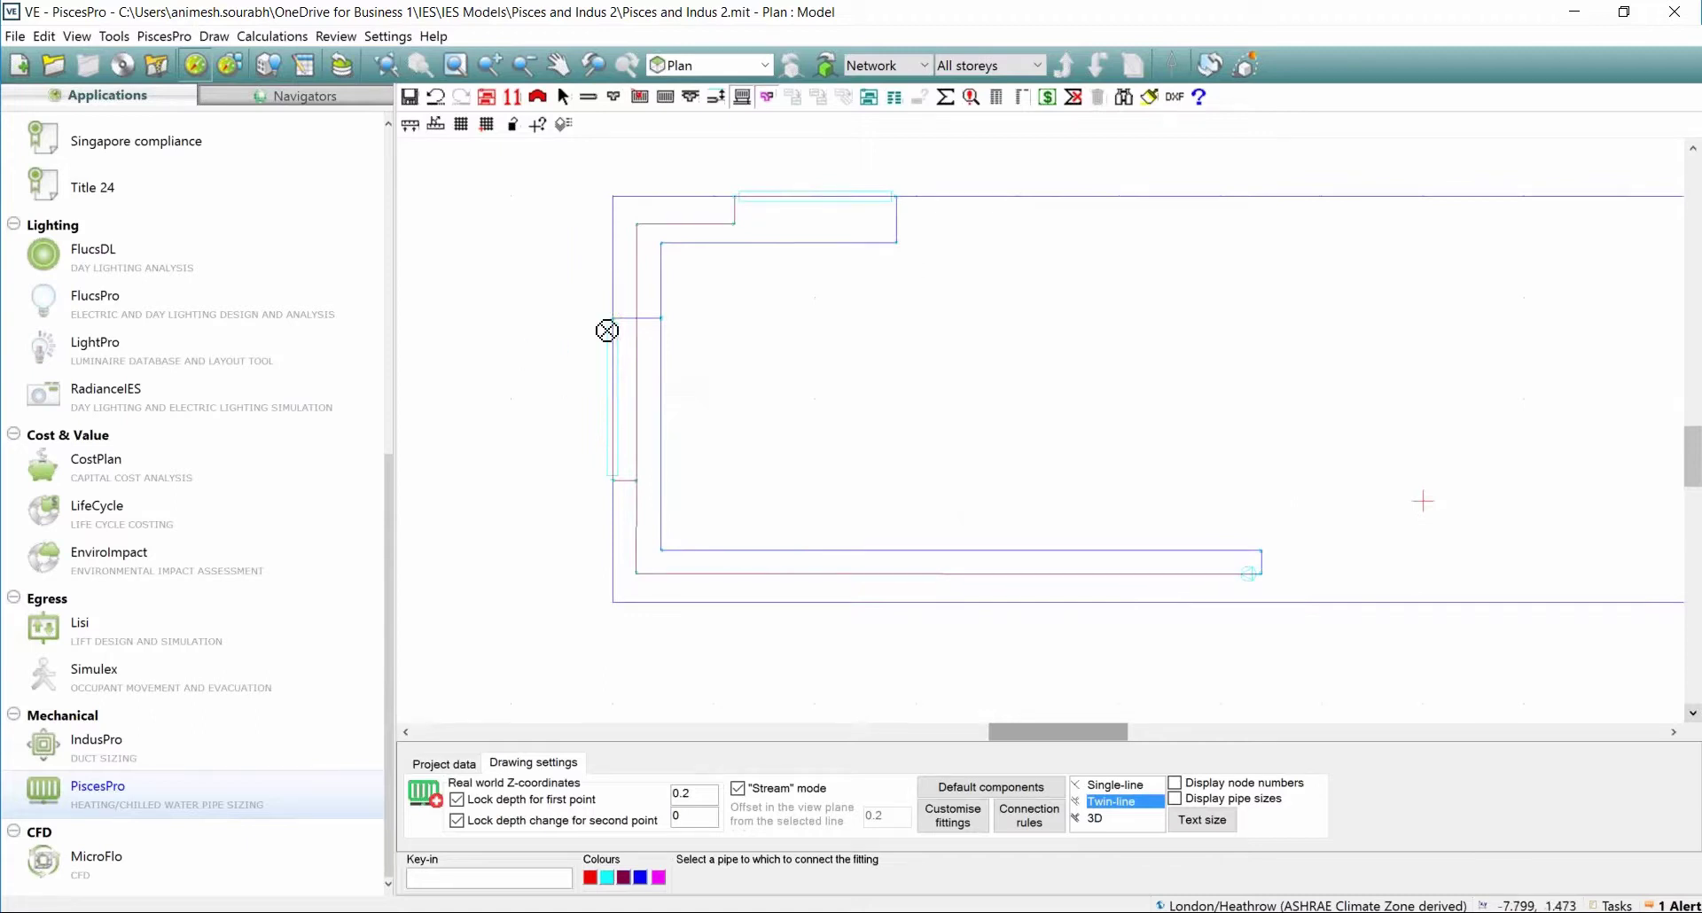
pyautogui.click(115, 36)
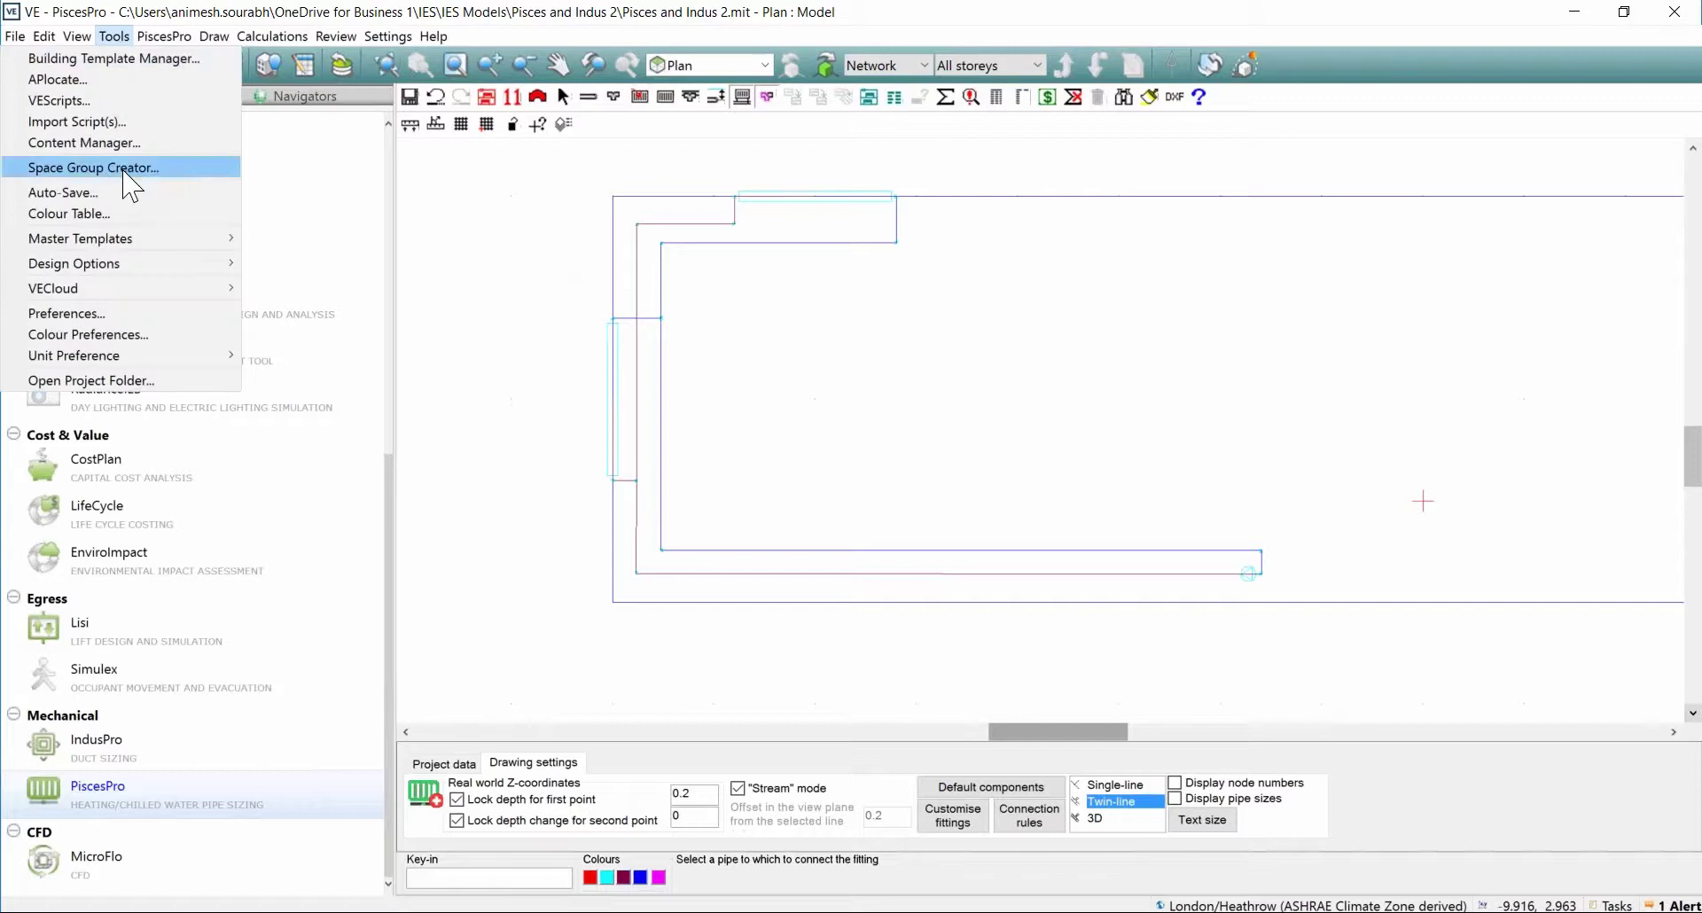
pyautogui.click(137, 312)
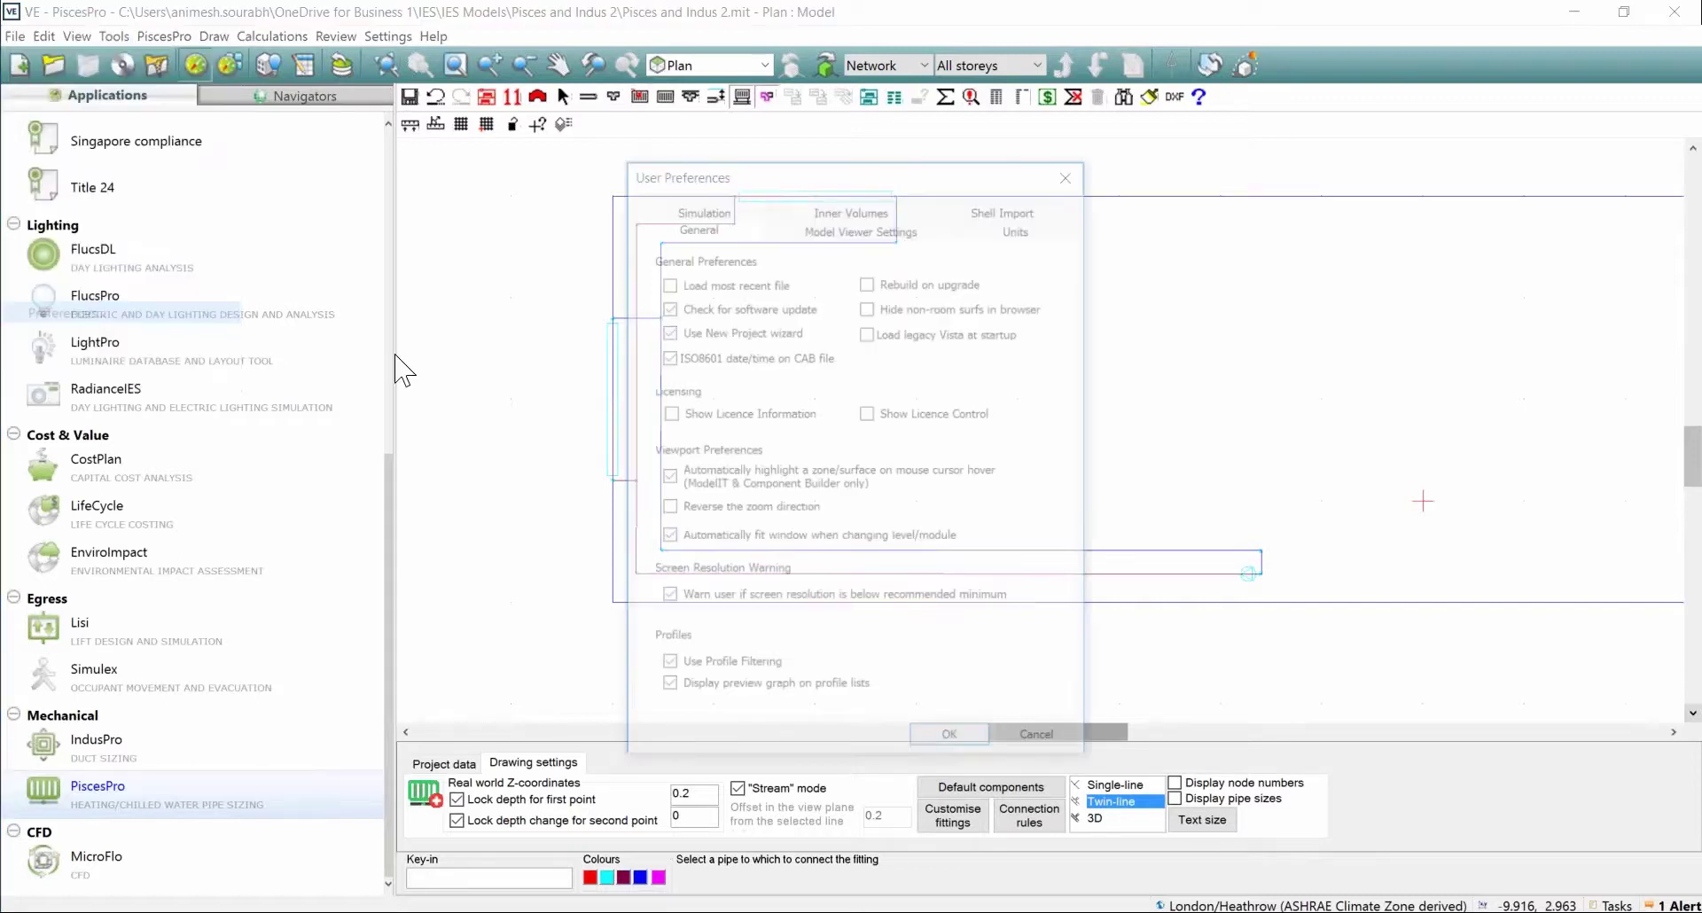
pyautogui.click(805, 221)
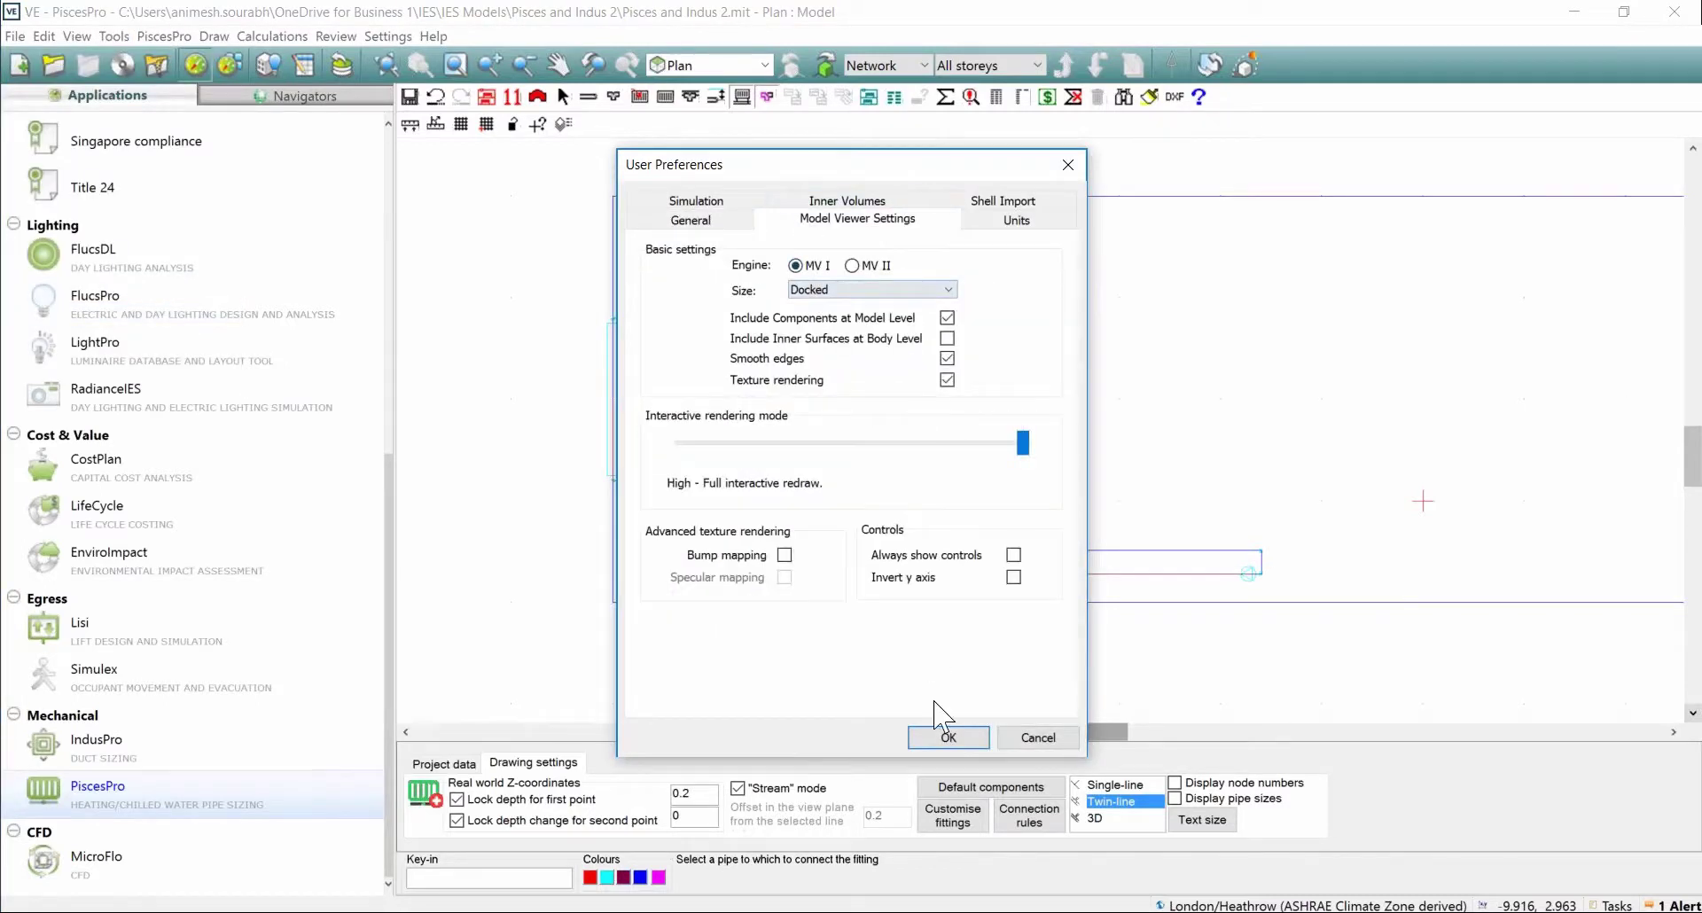
pyautogui.click(946, 738)
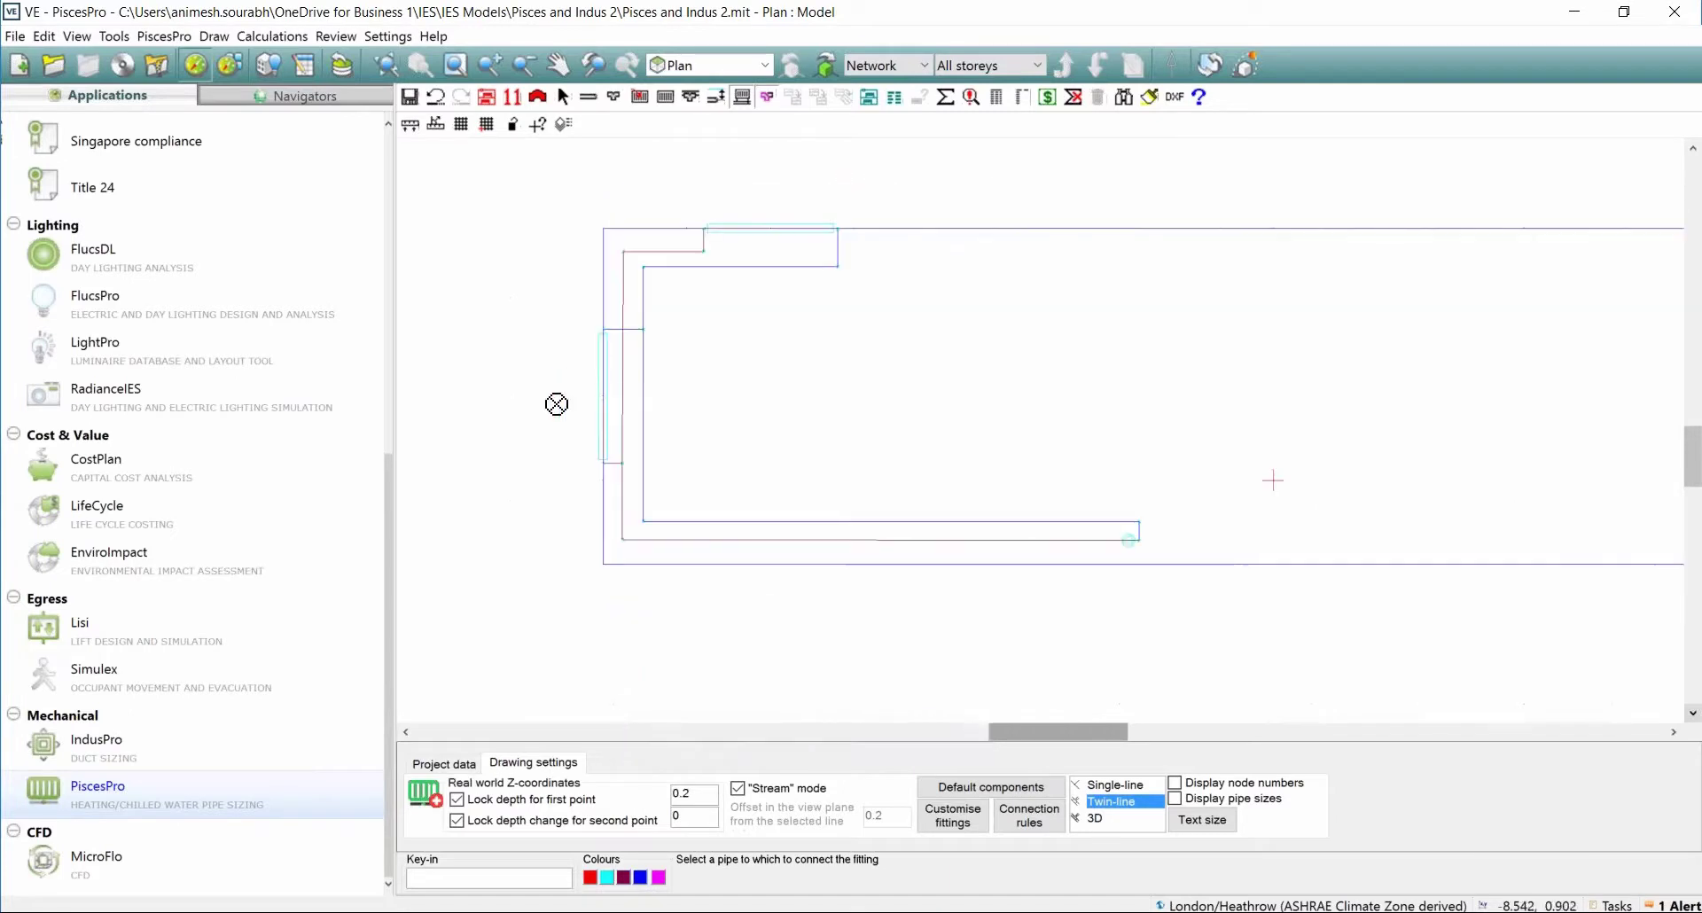
# Examine the room's radiators and pipework in the 3D model viewer from several angles, then return to the plan.
pyautogui.moveTo(1002, 734); pyautogui.dragTo(1012, 737)
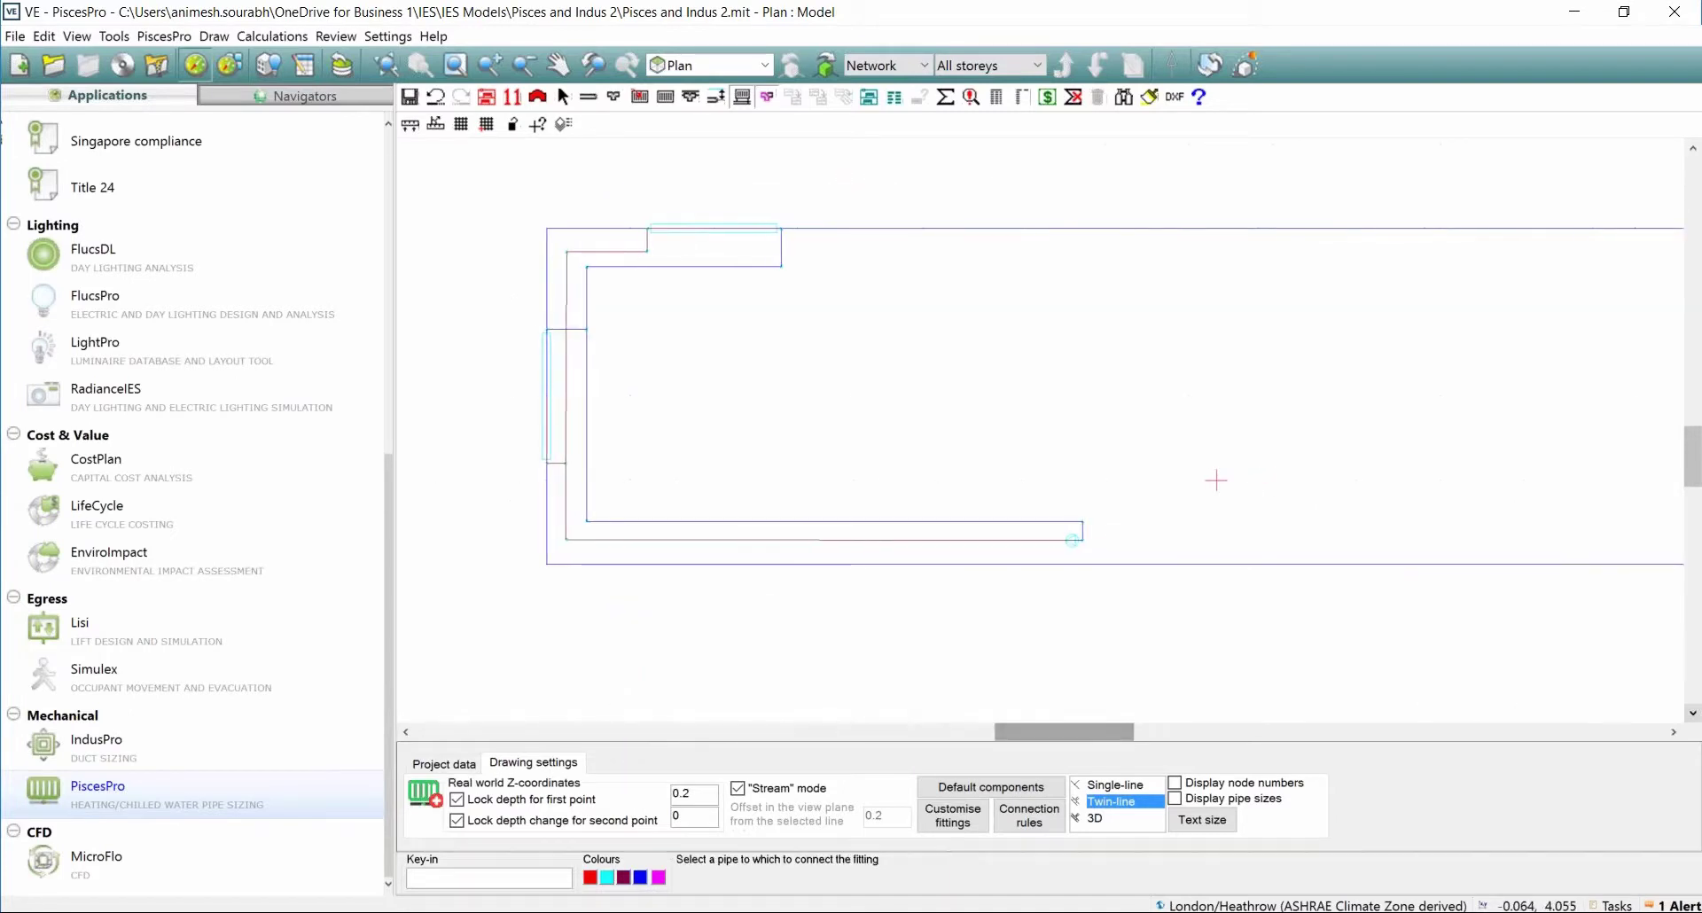
pyautogui.click(1246, 66)
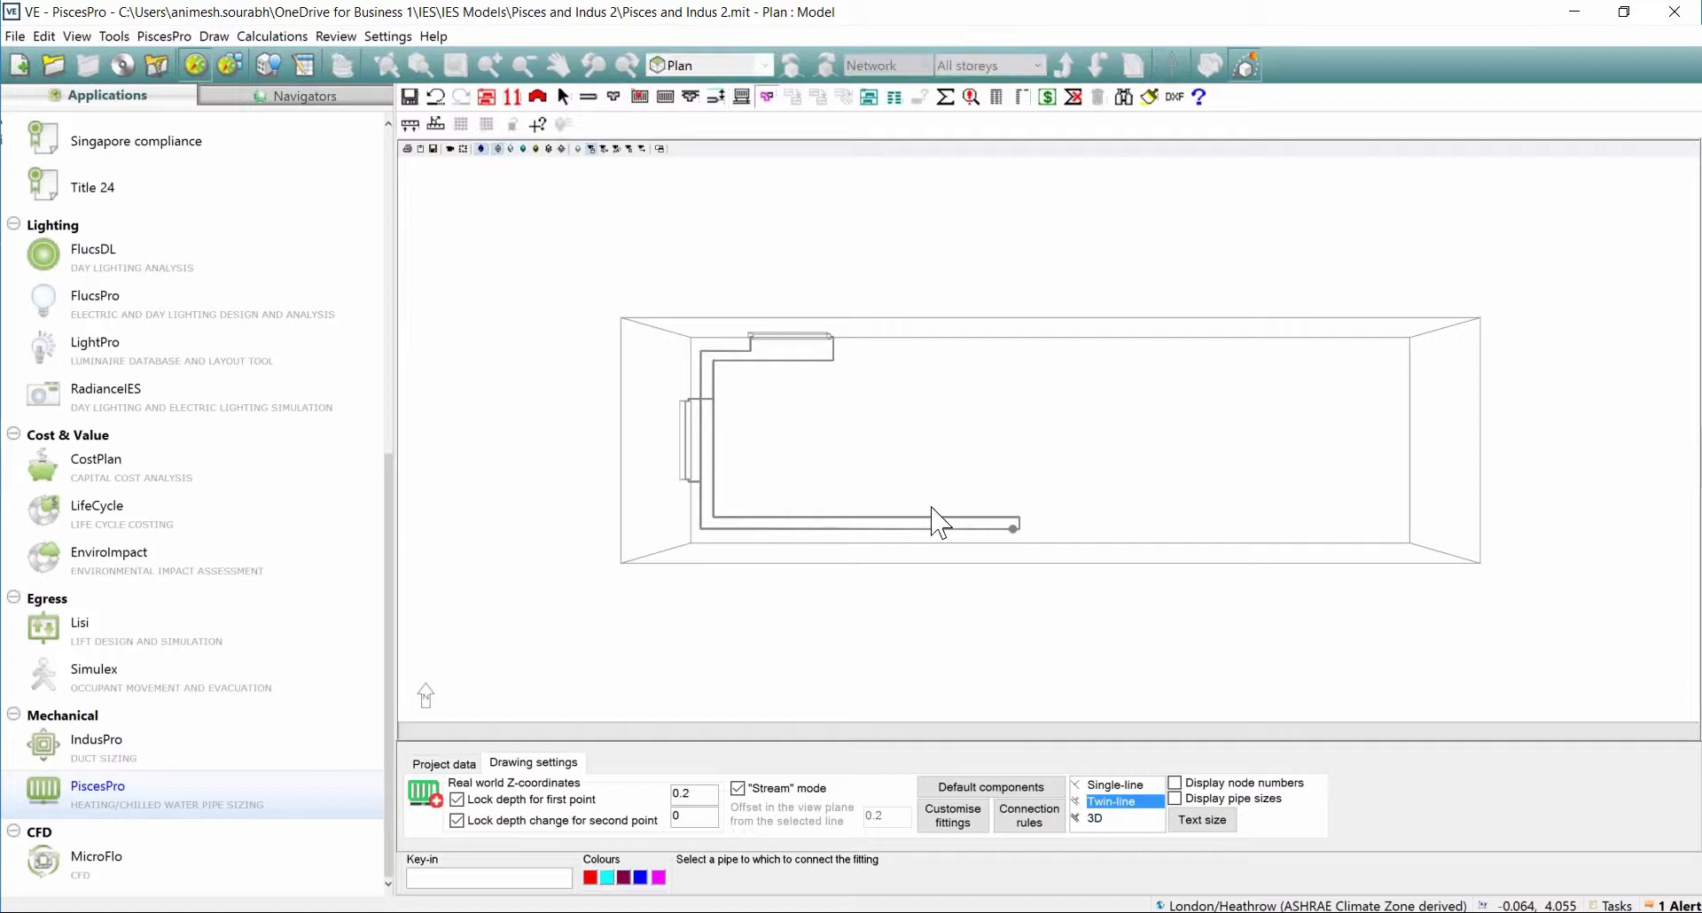
pyautogui.moveTo(937, 513); pyautogui.dragTo(865, 532)
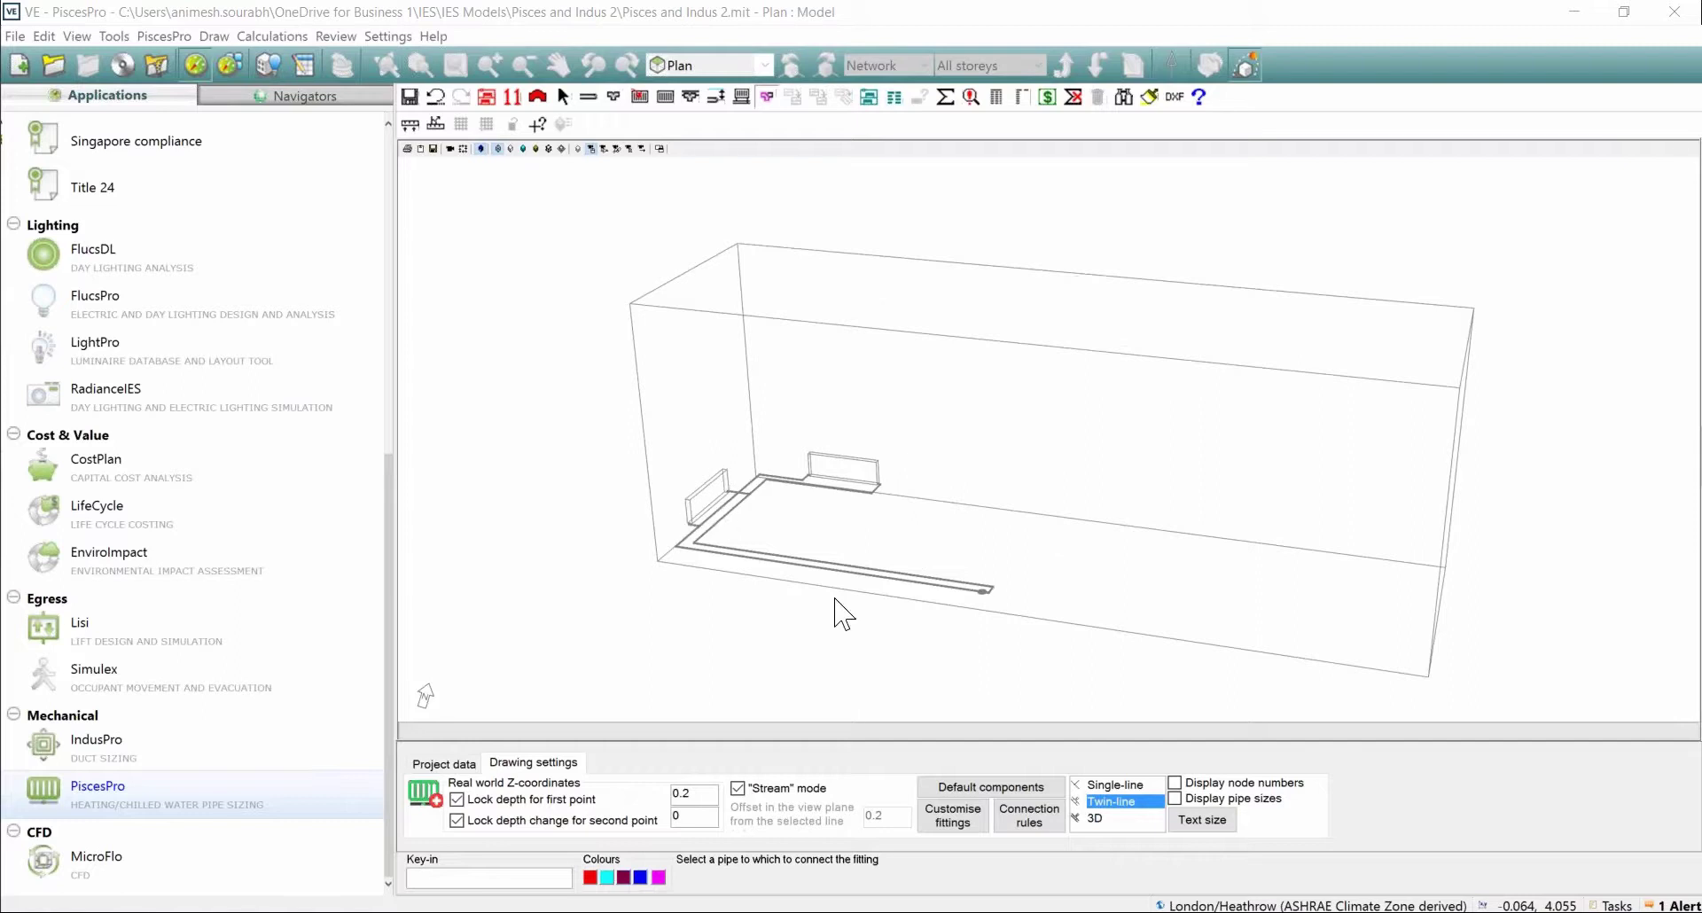
pyautogui.moveTo(729, 530); pyautogui.dragTo(896, 502)
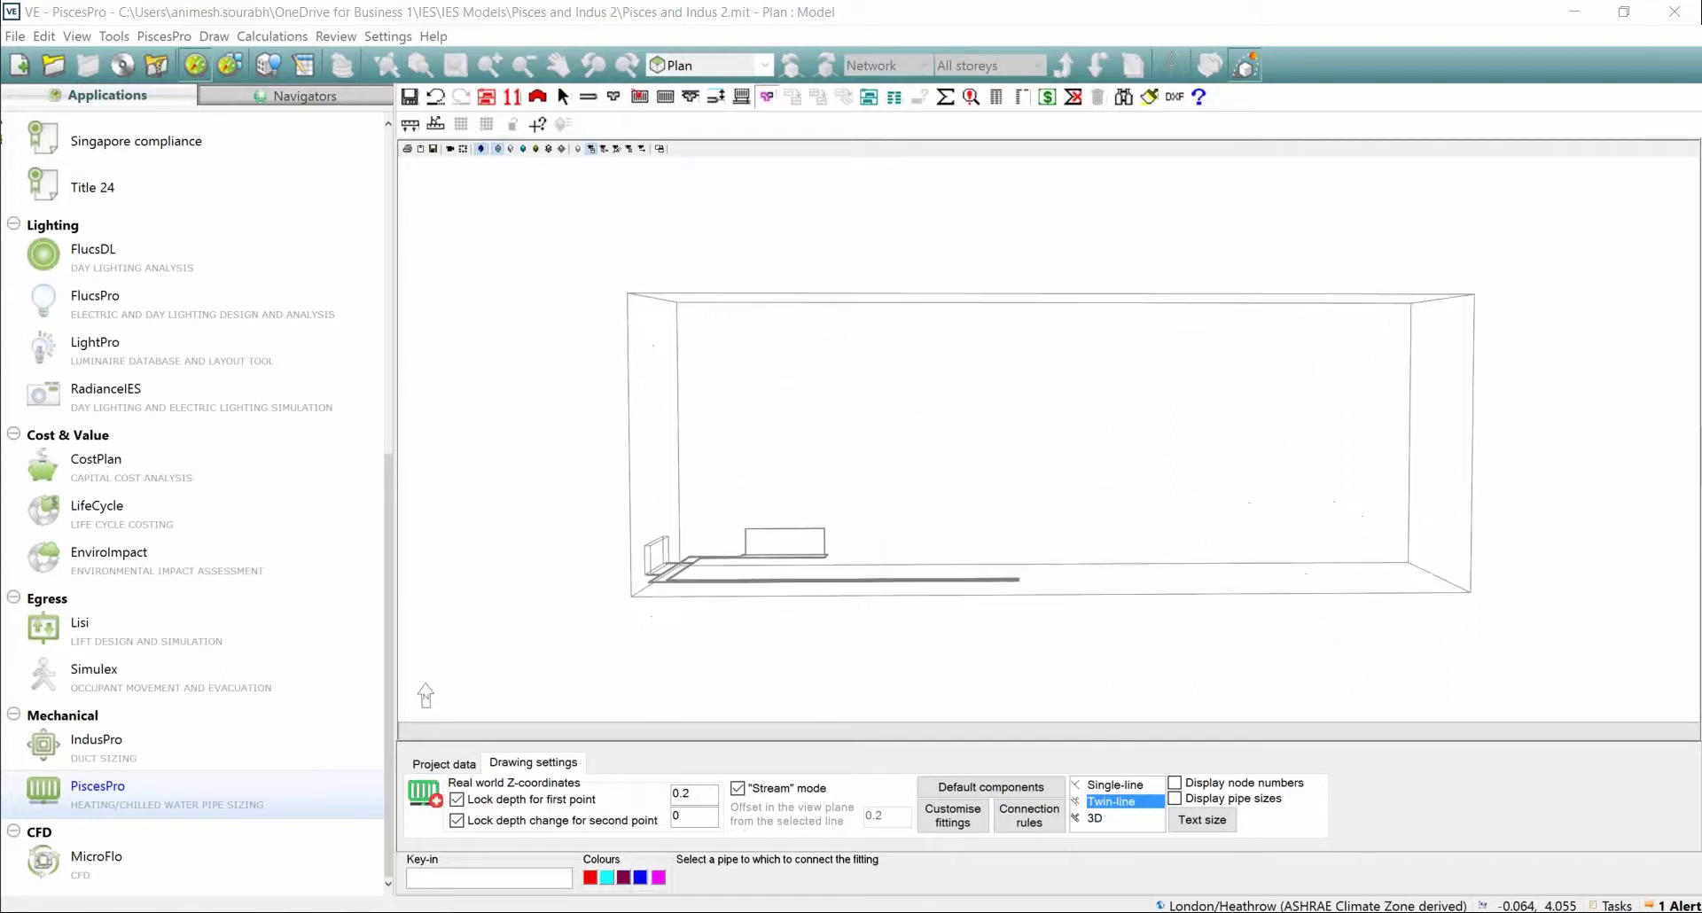
pyautogui.click(1245, 65)
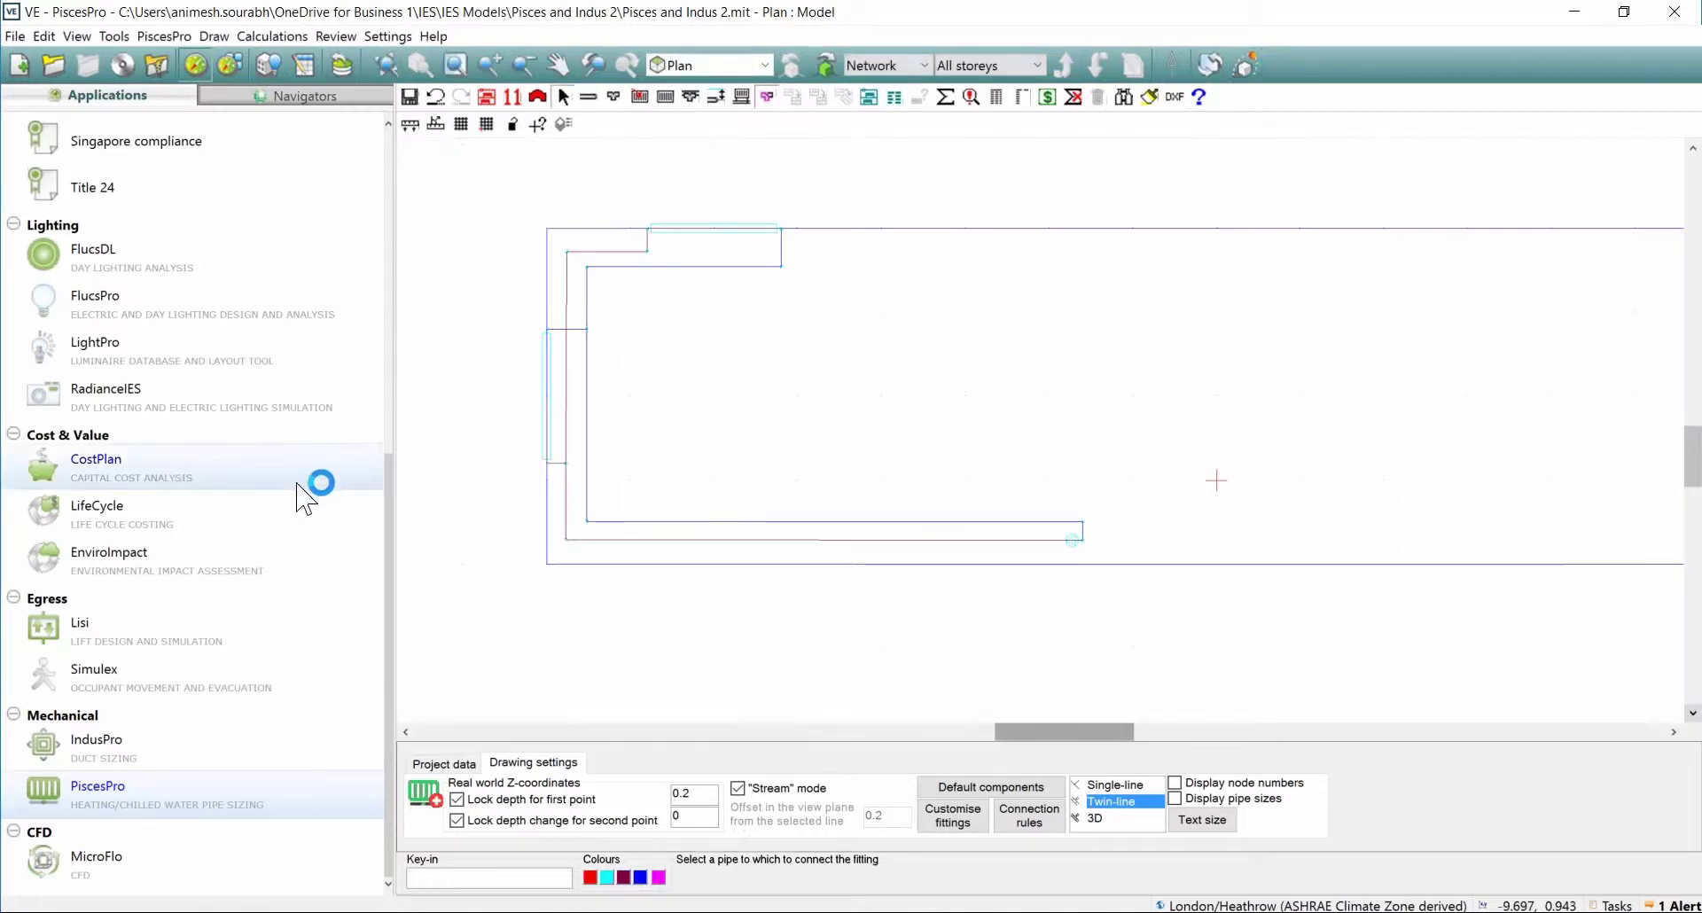
# Show the Spaces browser, hide the model's spaces, and inspect the pipework and radiators alone in 3D.
pyautogui.click(236, 99)
pyautogui.click(30, 550)
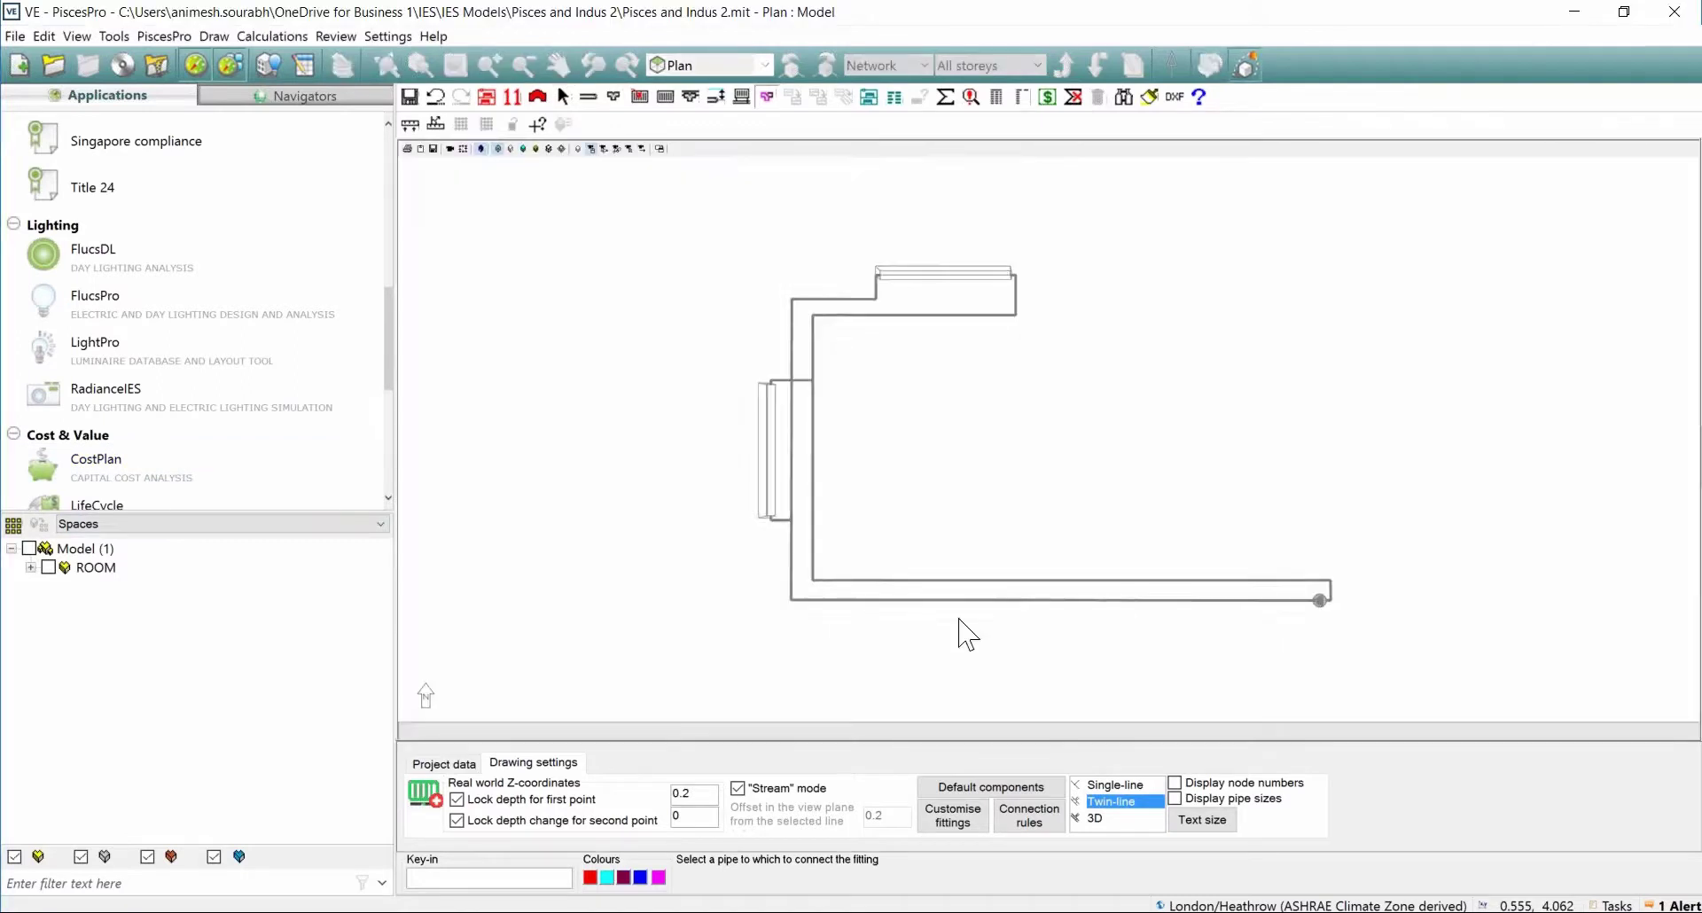
pyautogui.moveTo(961, 635)
pyautogui.mouseDown()
pyautogui.moveTo(917, 589)
pyautogui.moveTo(954, 652)
pyautogui.moveTo(975, 592)
pyautogui.moveTo(1024, 654)
pyautogui.moveTo(923, 620)
pyautogui.moveTo(940, 612)
pyautogui.mouseUp()
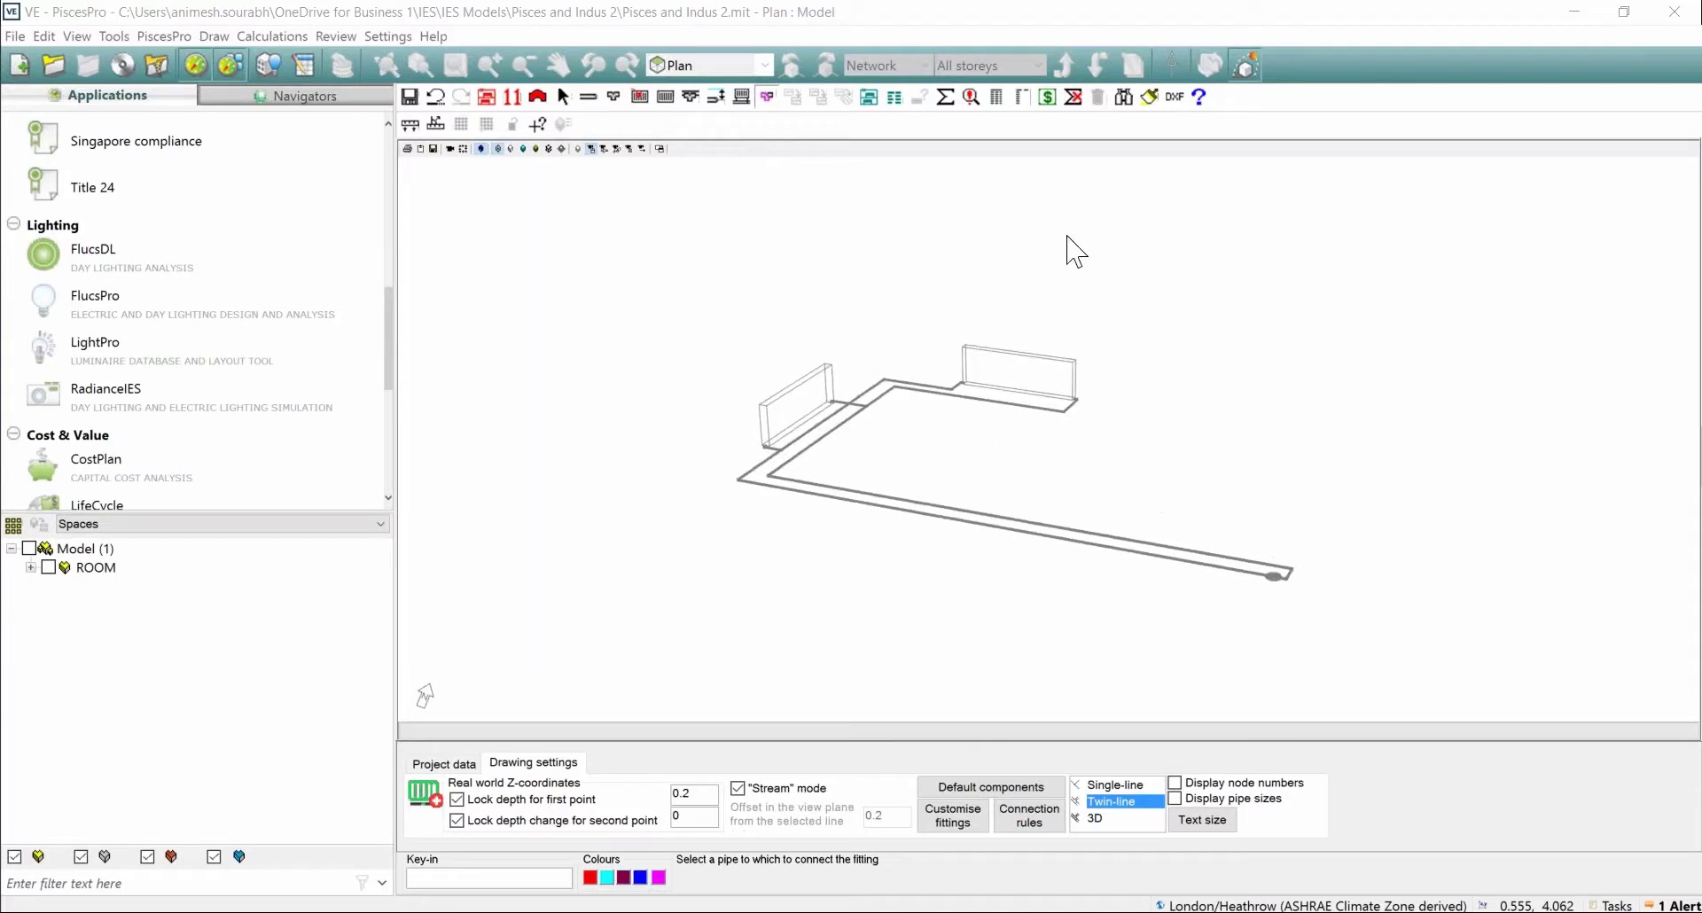
# Close the 3D view of the pipework and set the model viewer engine to MV II in the user preferences.
pyautogui.click(1246, 65)
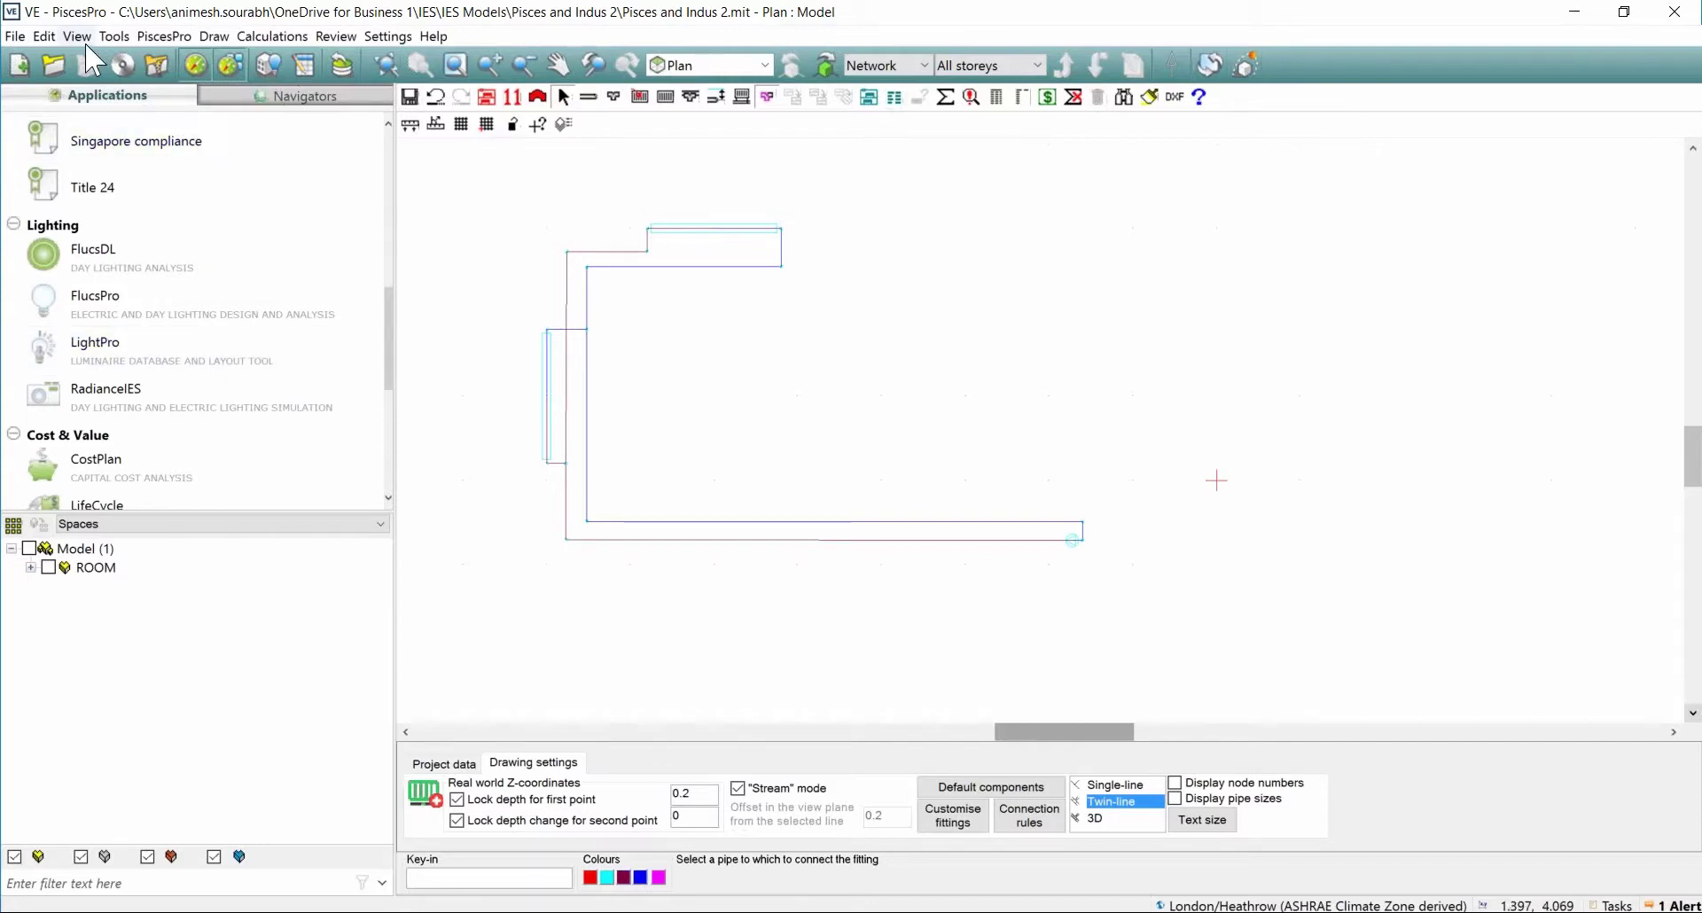
pyautogui.click(114, 36)
pyautogui.click(166, 314)
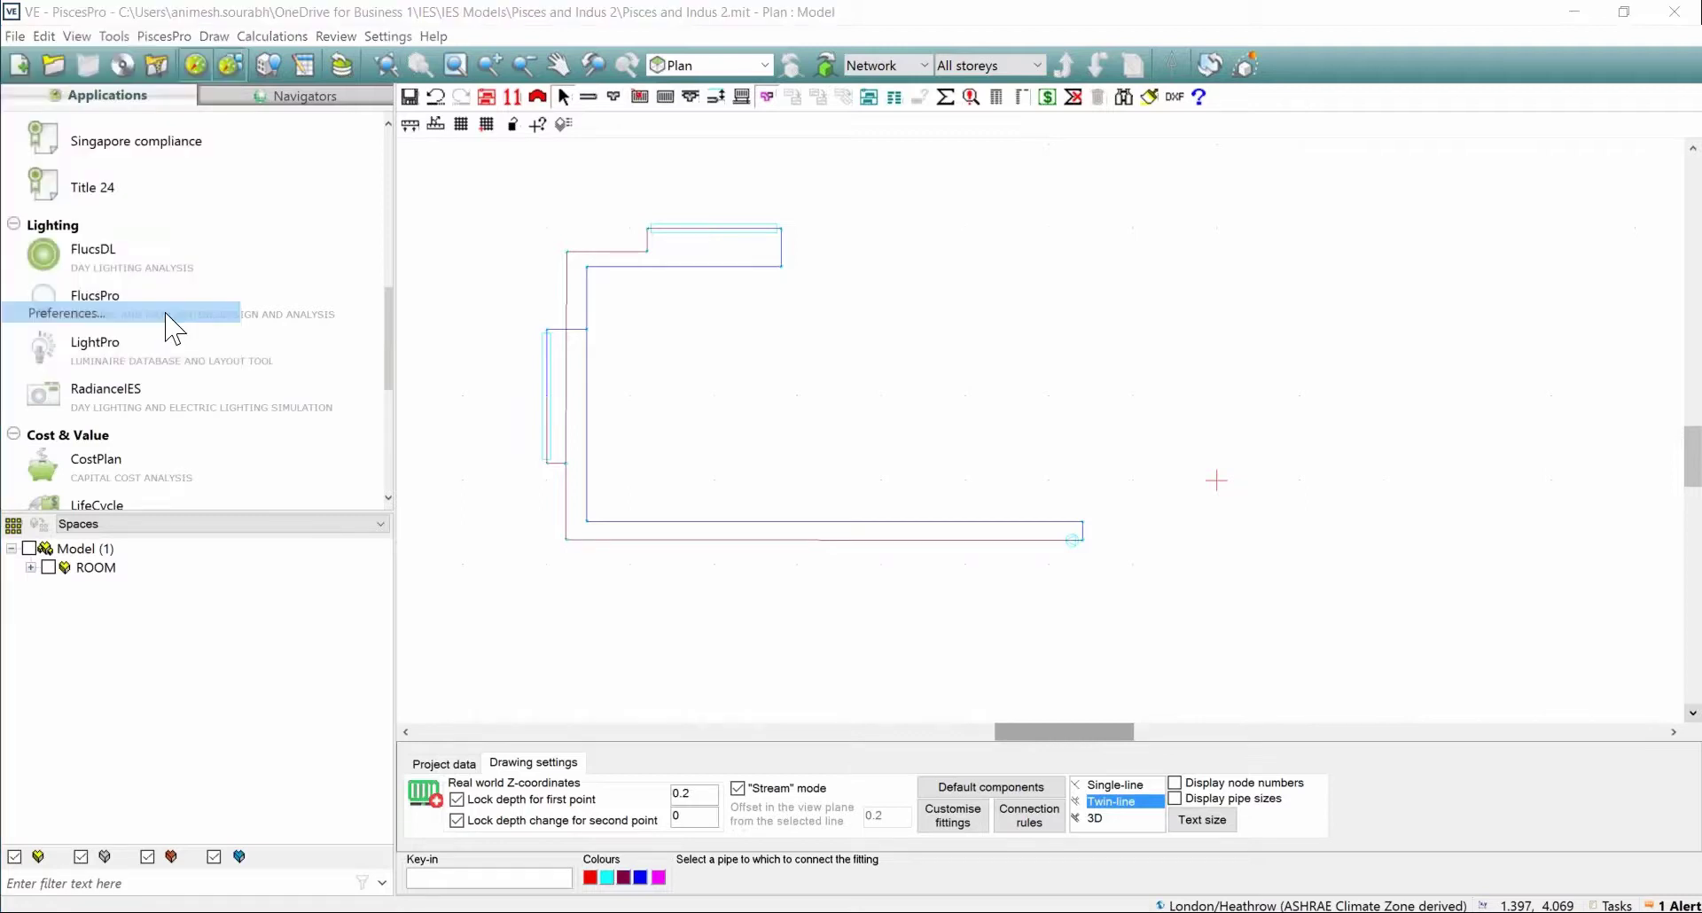
pyautogui.click(858, 218)
pyautogui.click(853, 265)
pyautogui.click(950, 737)
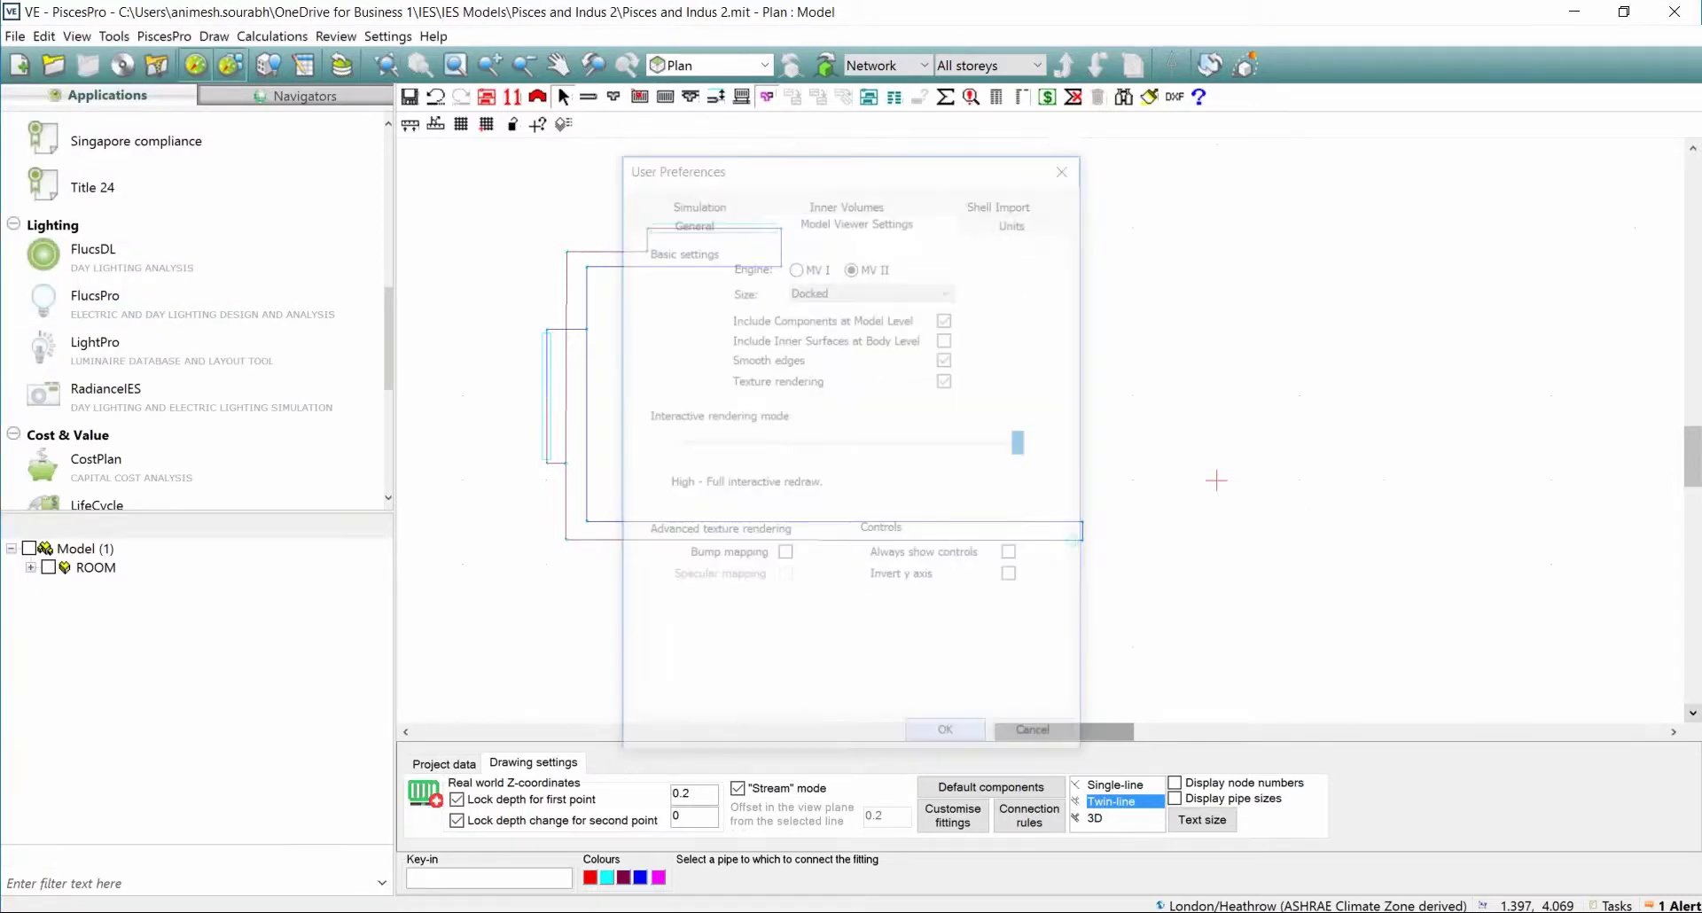
# Make the model's spaces visible again and view the room in Model Viewer II before returning to the plan.
pyautogui.click(1245, 66)
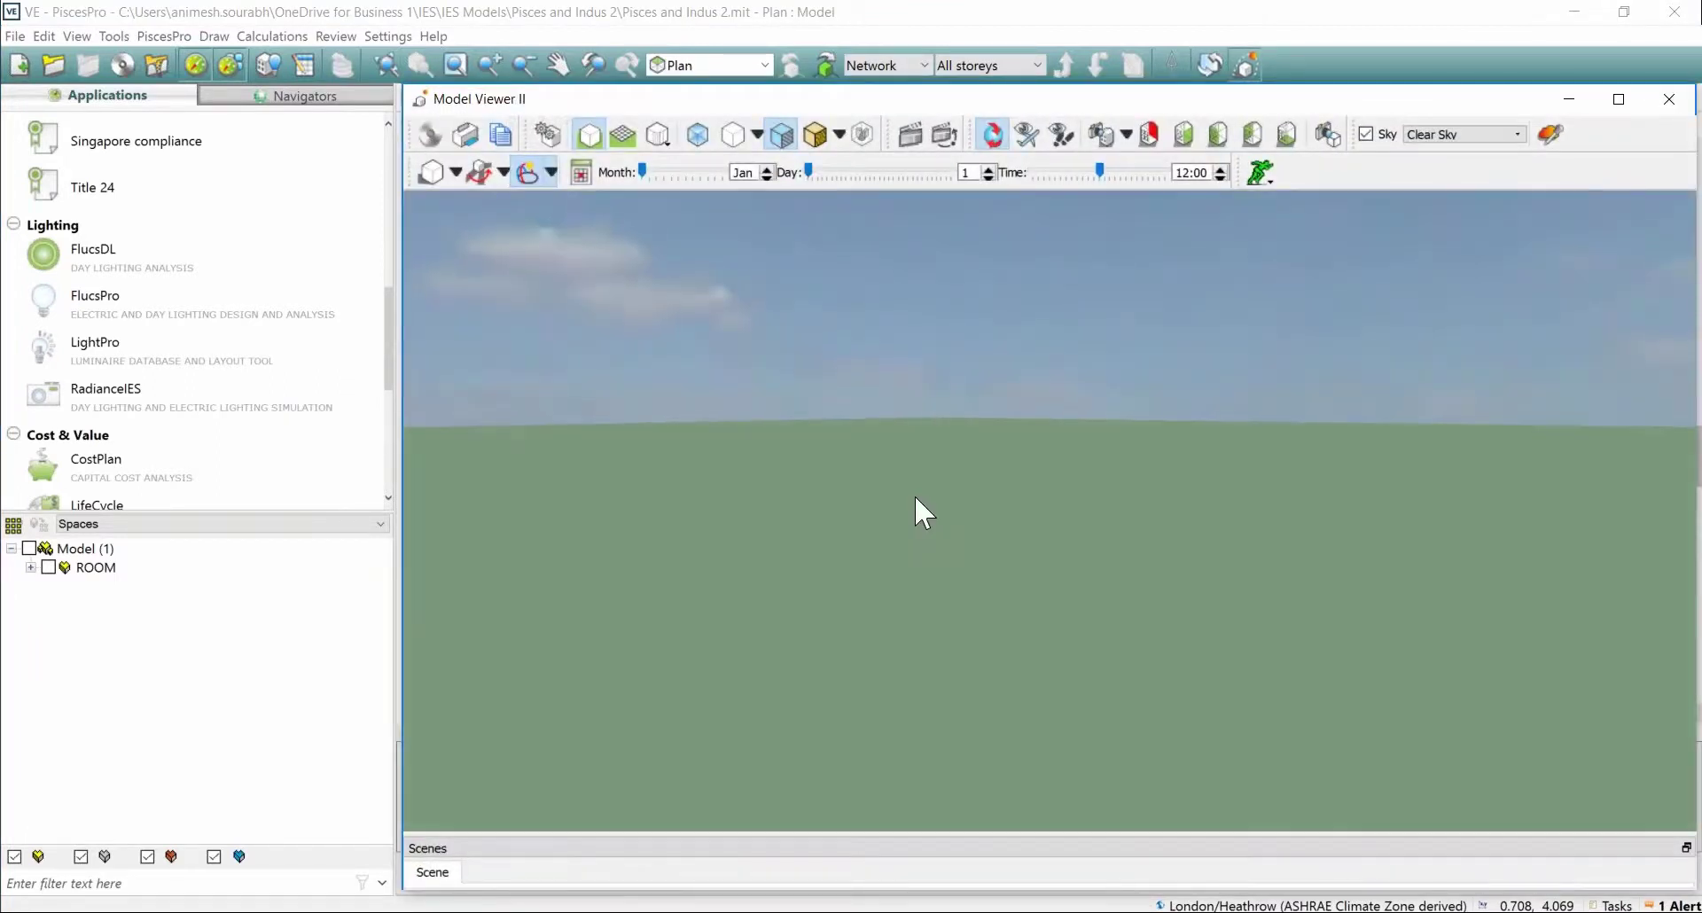
pyautogui.click(1669, 99)
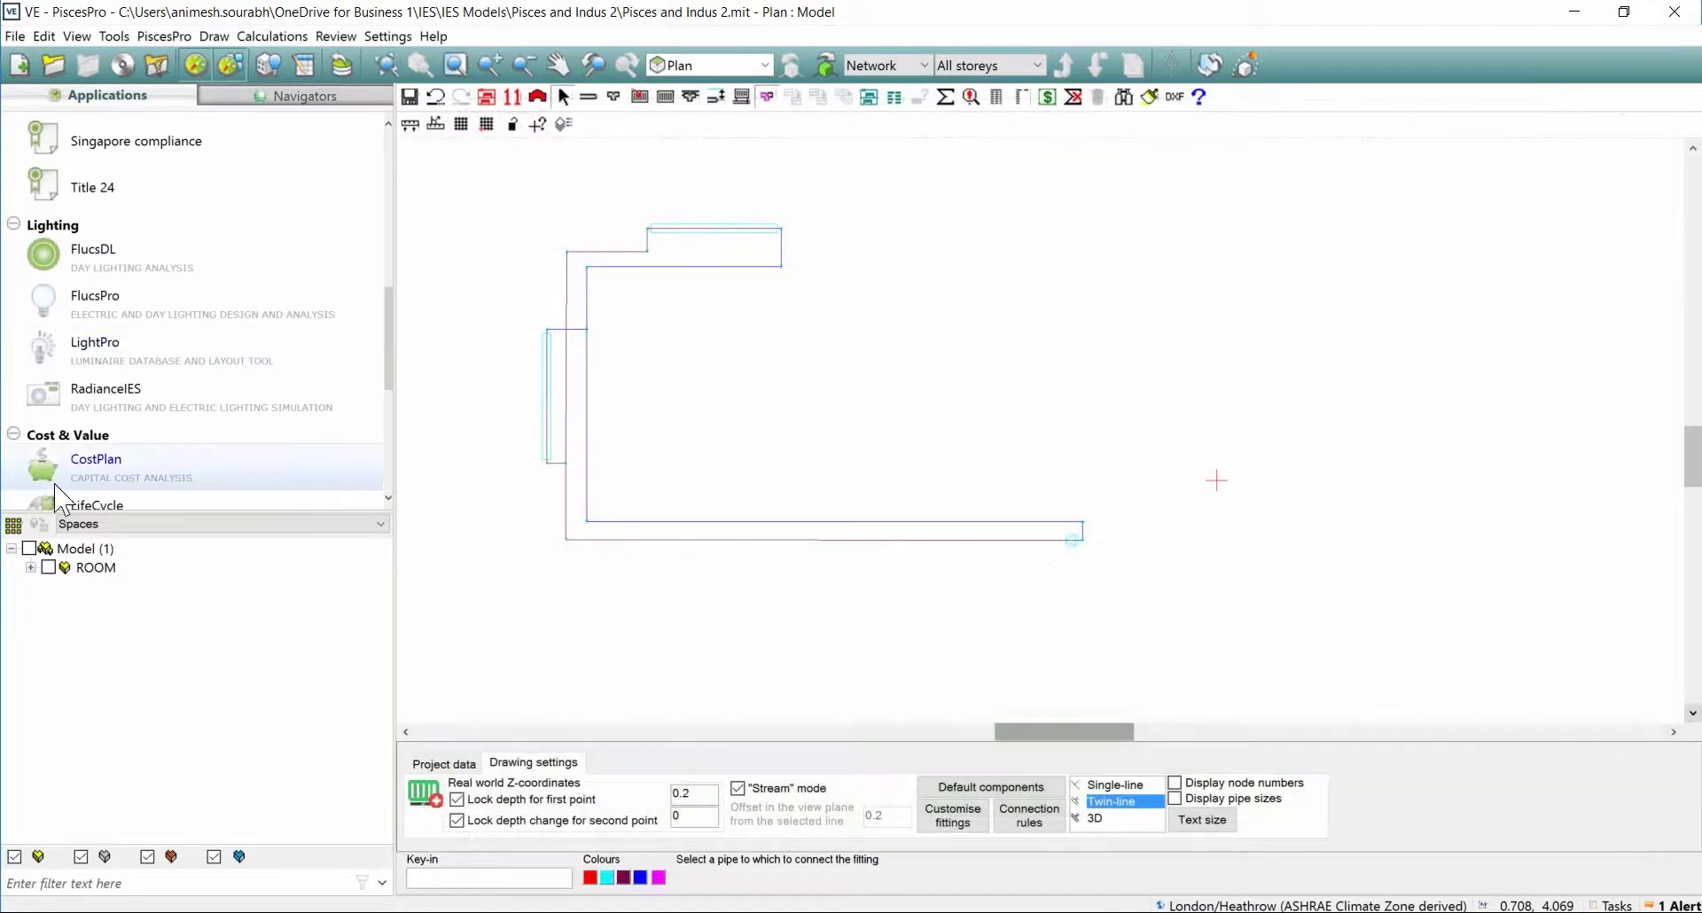
pyautogui.click(28, 549)
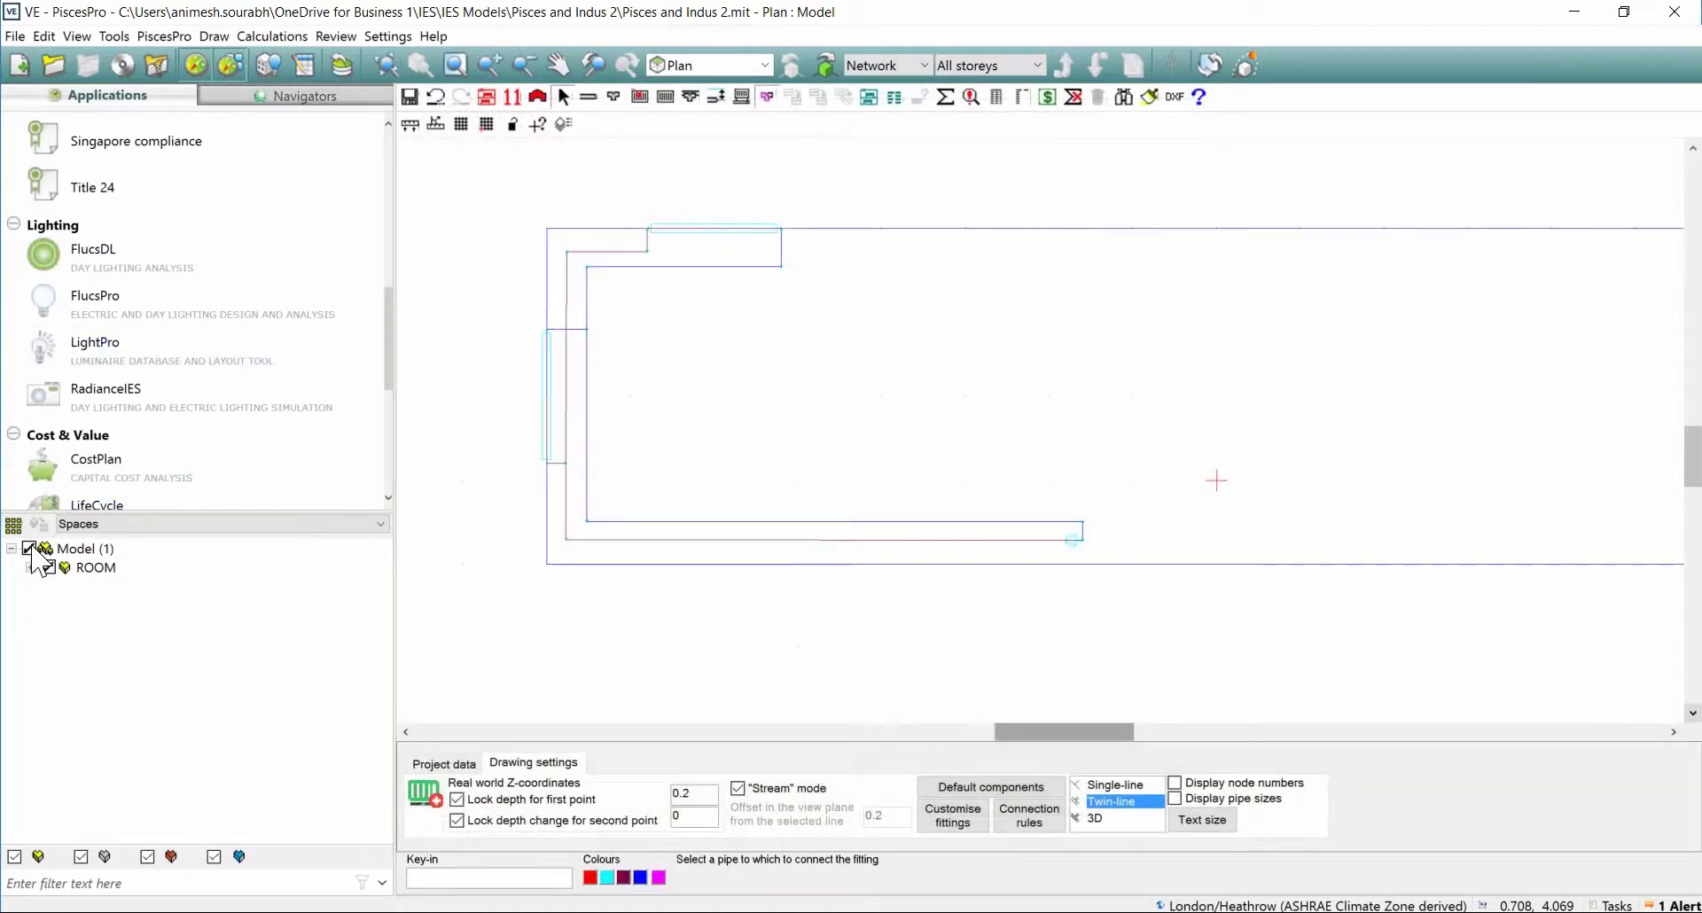
pyautogui.click(1246, 65)
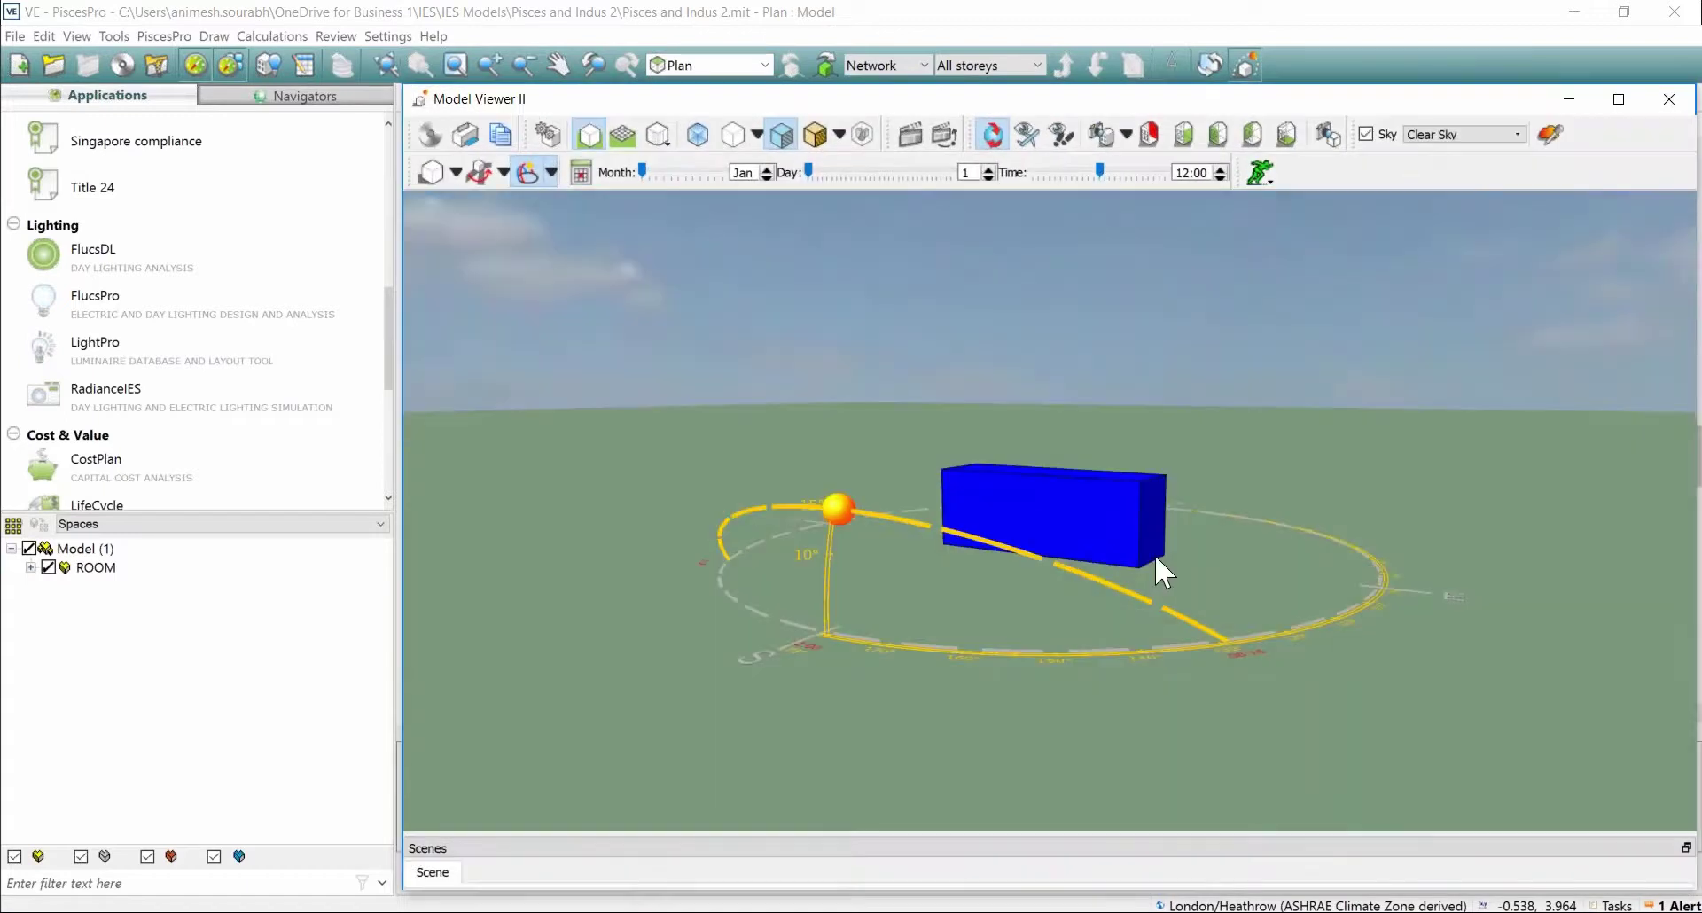
pyautogui.click(1670, 99)
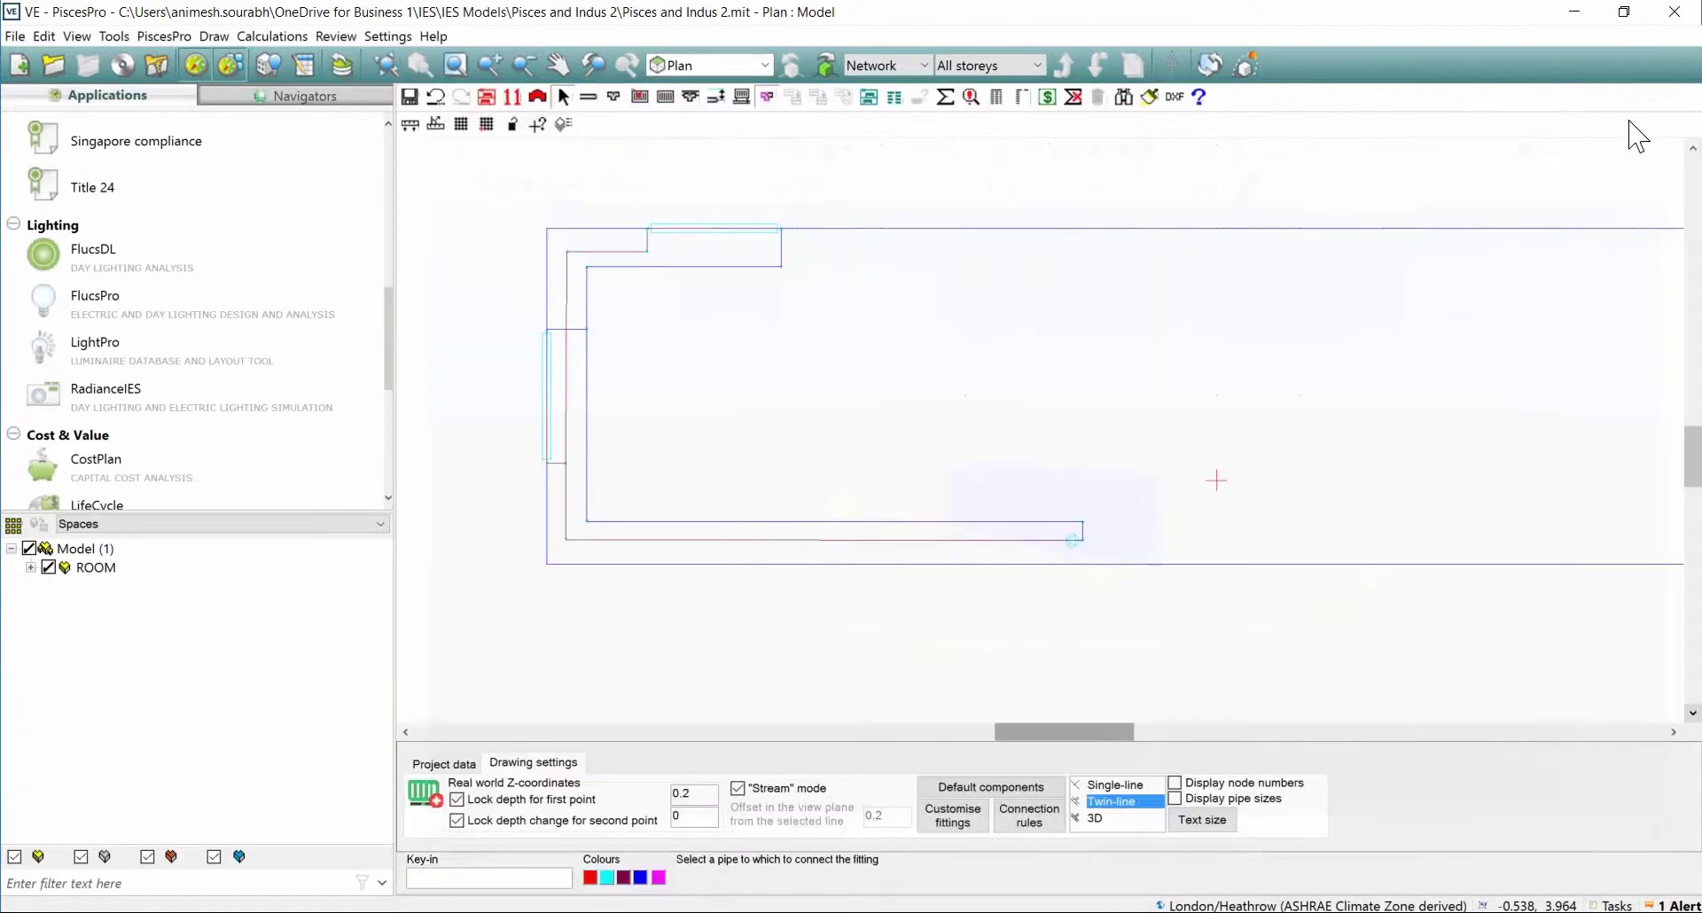
# Set the model viewer engine back to MV I in the user preferences.
pyautogui.click(113, 36)
pyautogui.click(126, 314)
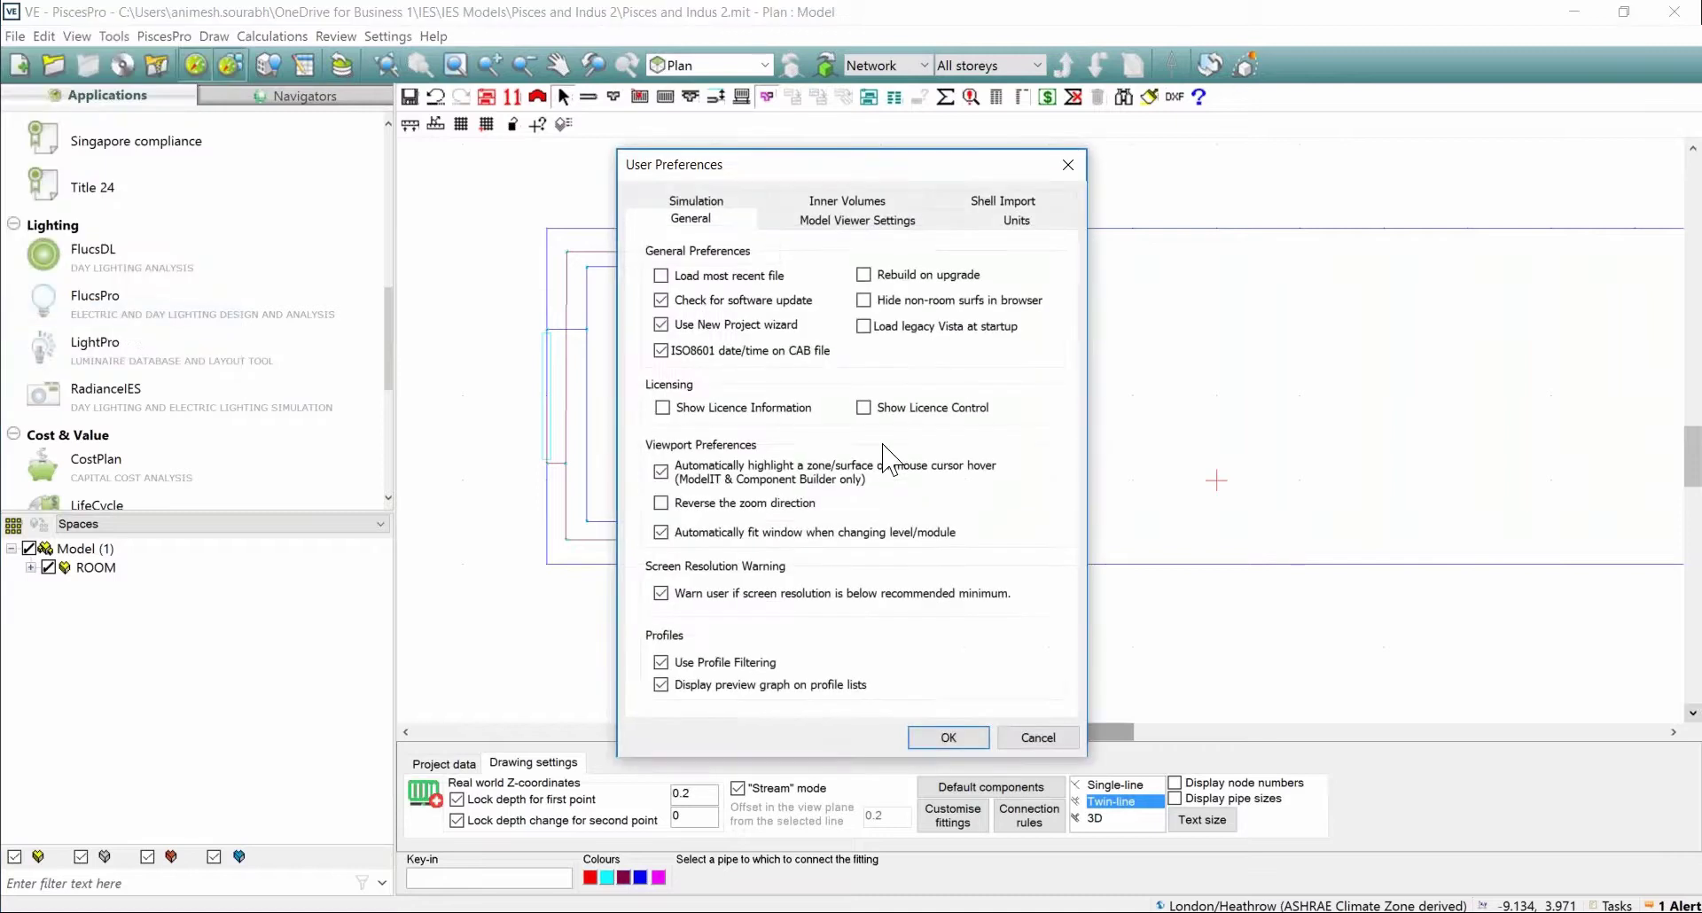
pyautogui.click(831, 224)
pyautogui.click(796, 266)
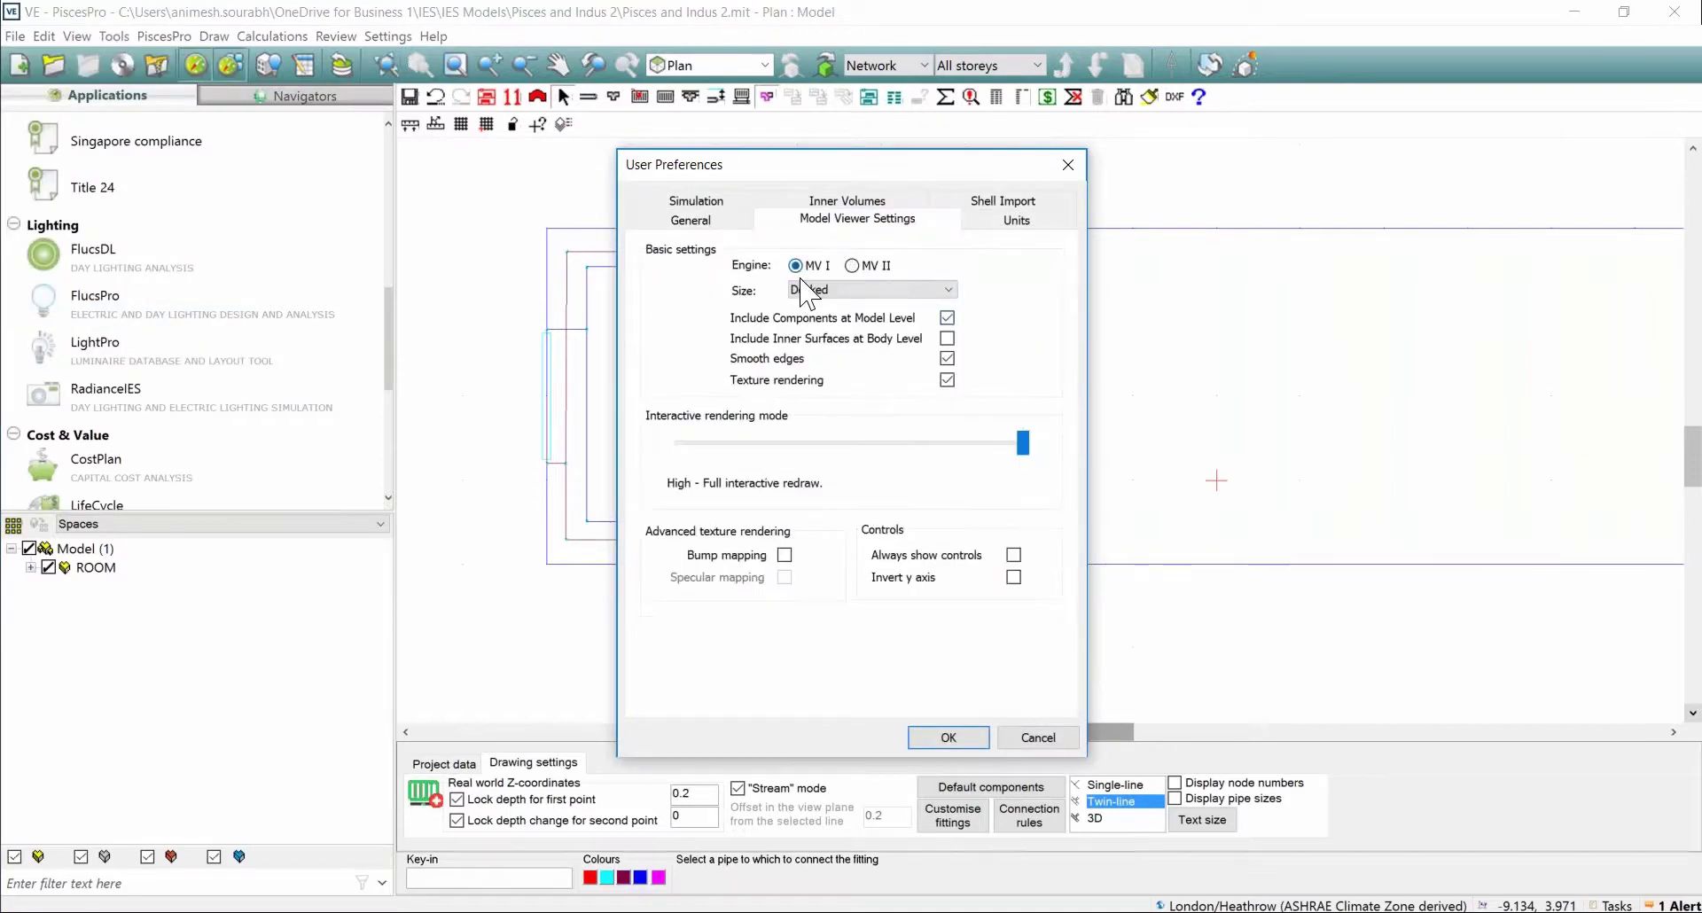
pyautogui.click(949, 737)
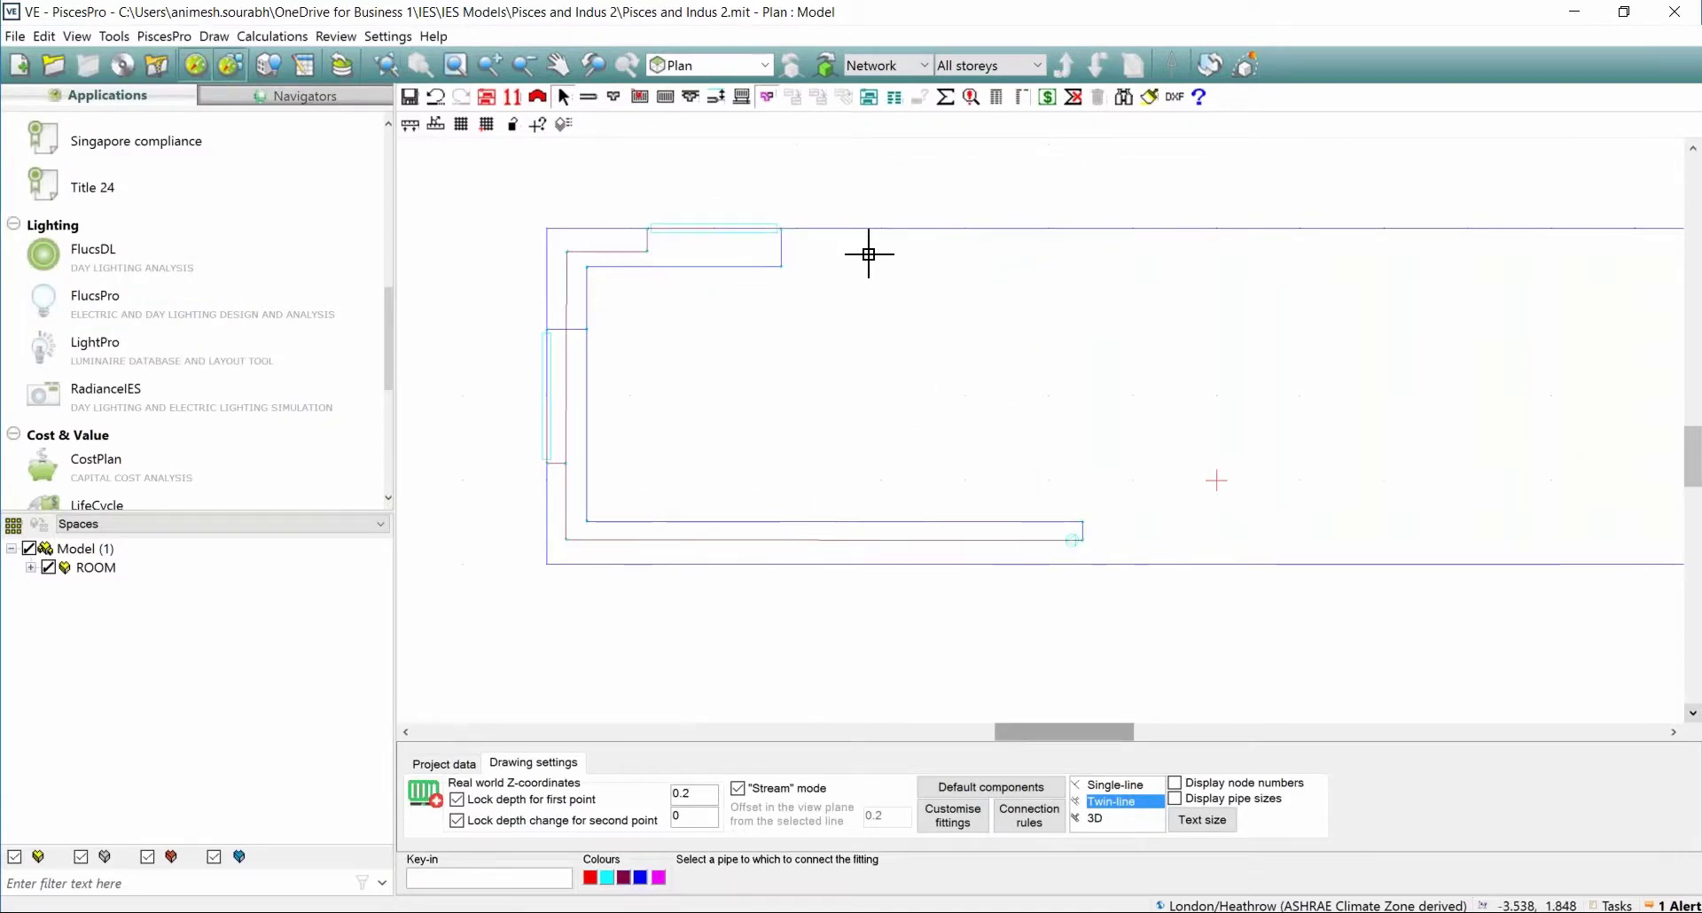
# Switch the drawing of the room and its pipework from plan to the axonometric view.
pyautogui.scroll(-1, 981, 357)
pyautogui.moveTo(1044, 730); pyautogui.dragTo(1061, 729)
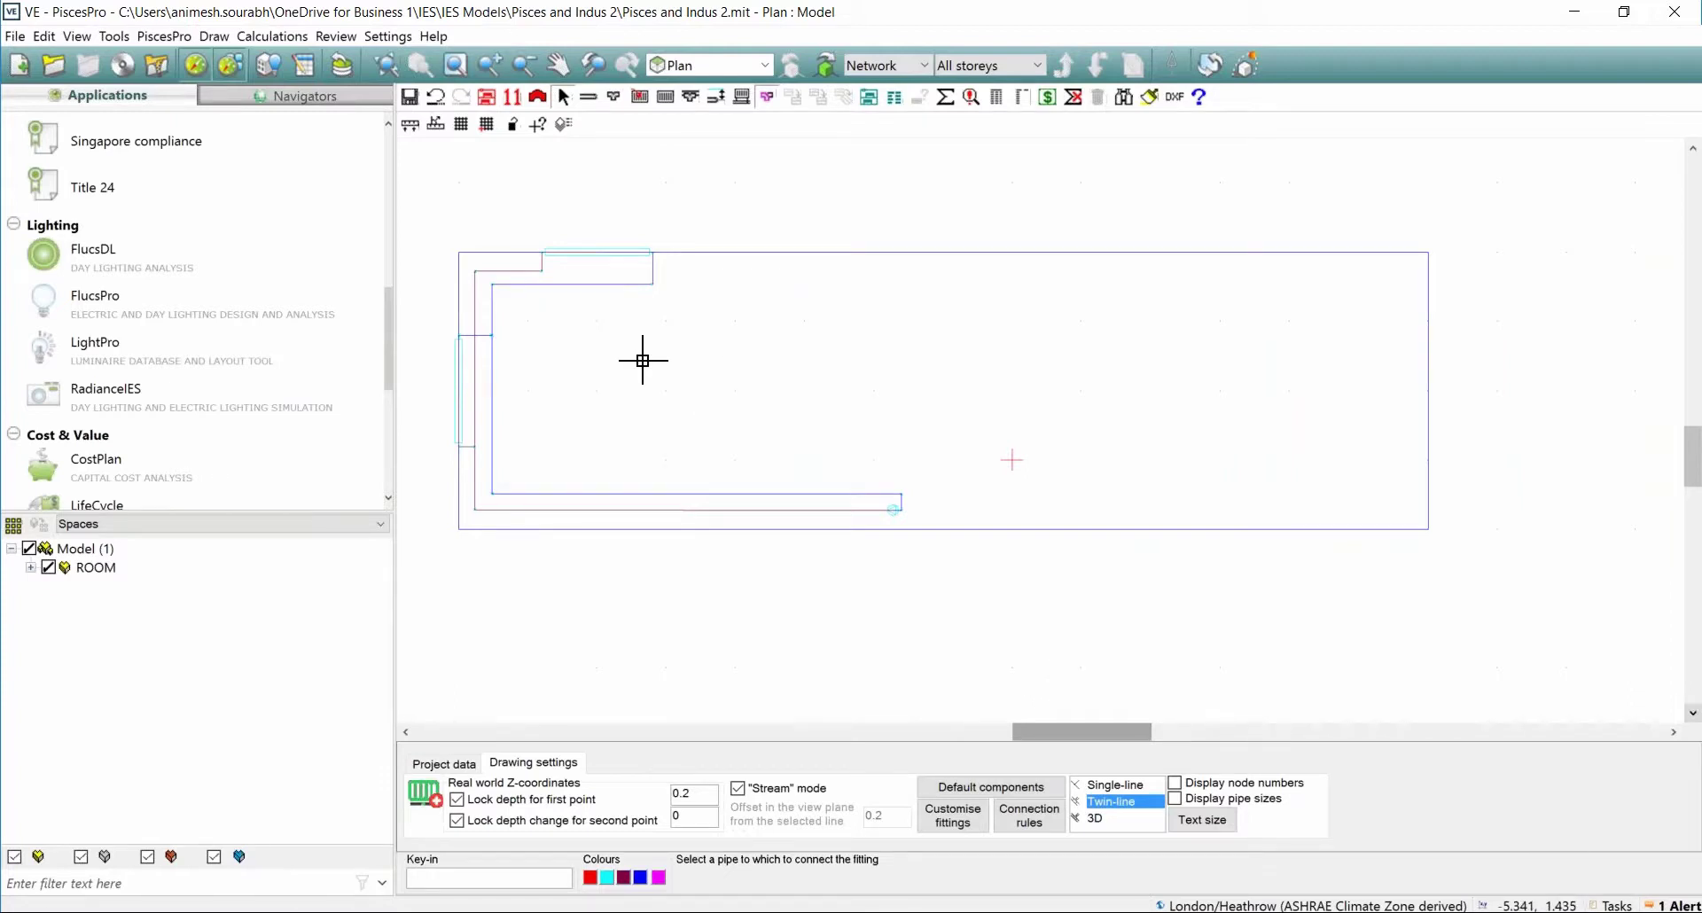
pyautogui.click(762, 66)
pyautogui.click(743, 187)
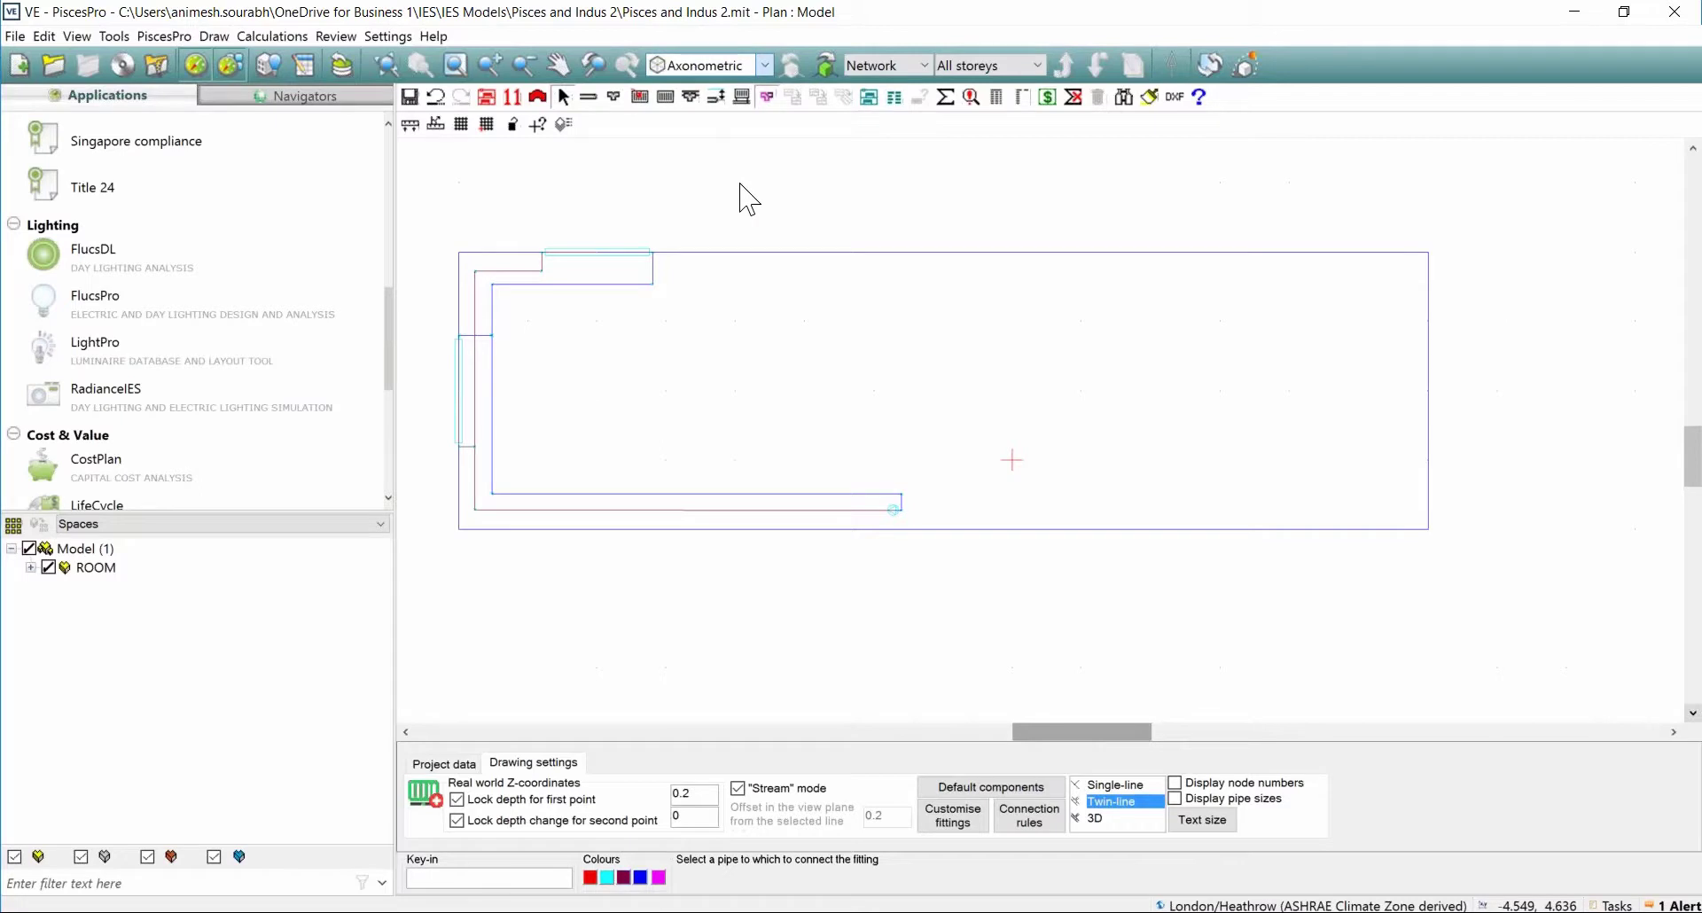
pyautogui.scroll(5, 781, 350)
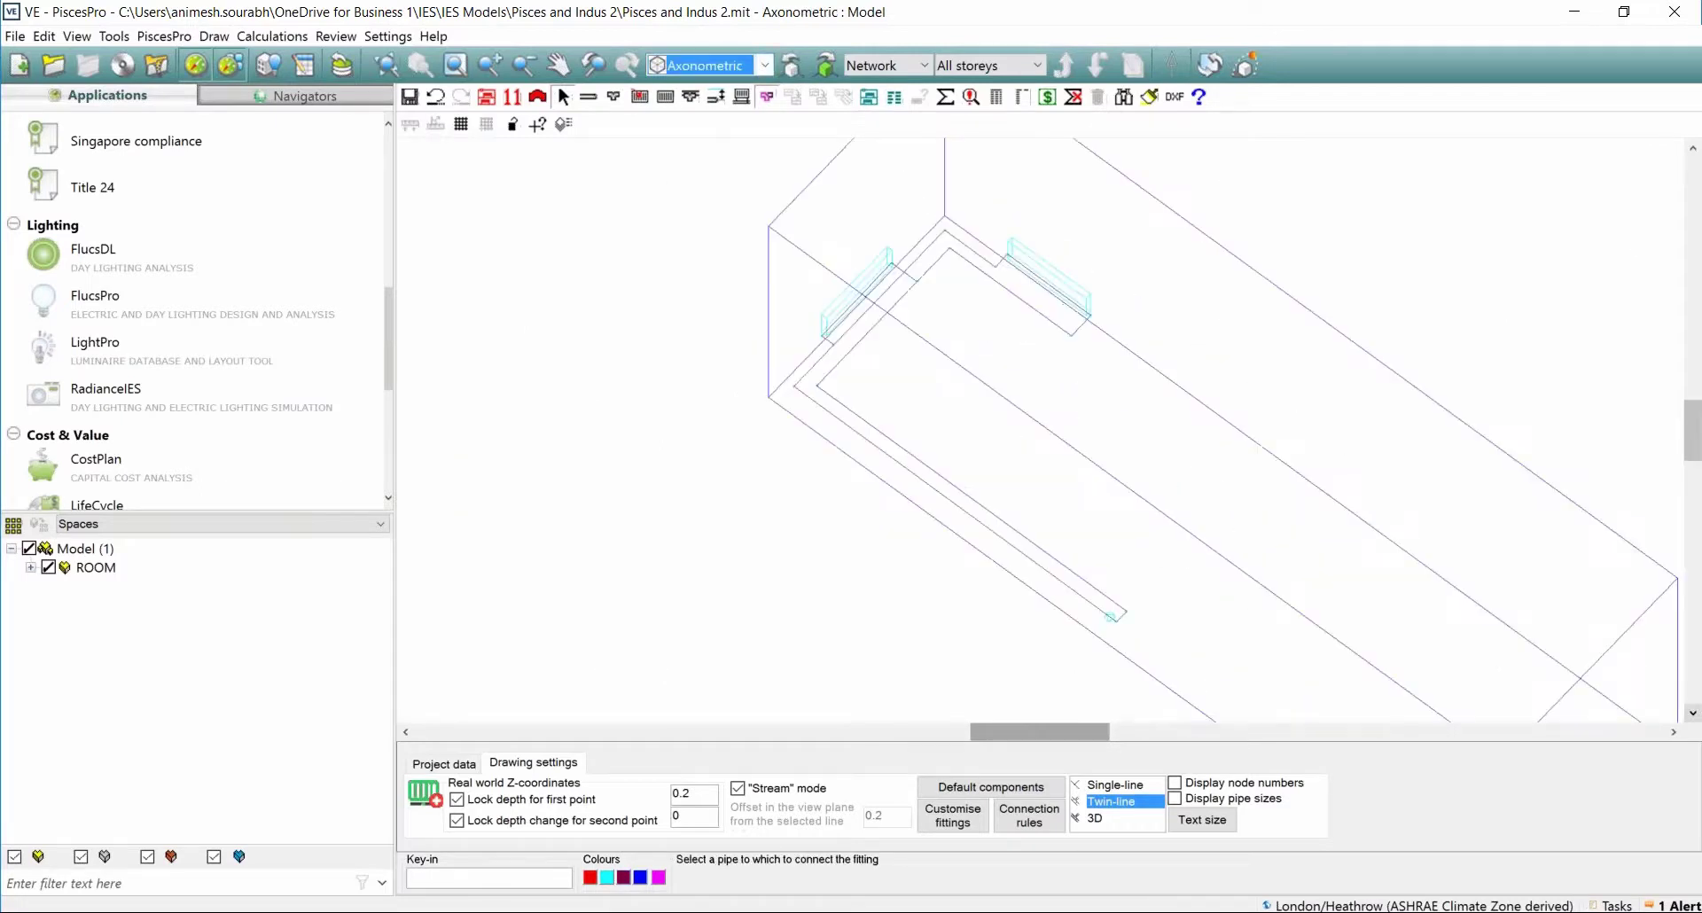
pyautogui.scroll(-1, 838, 363)
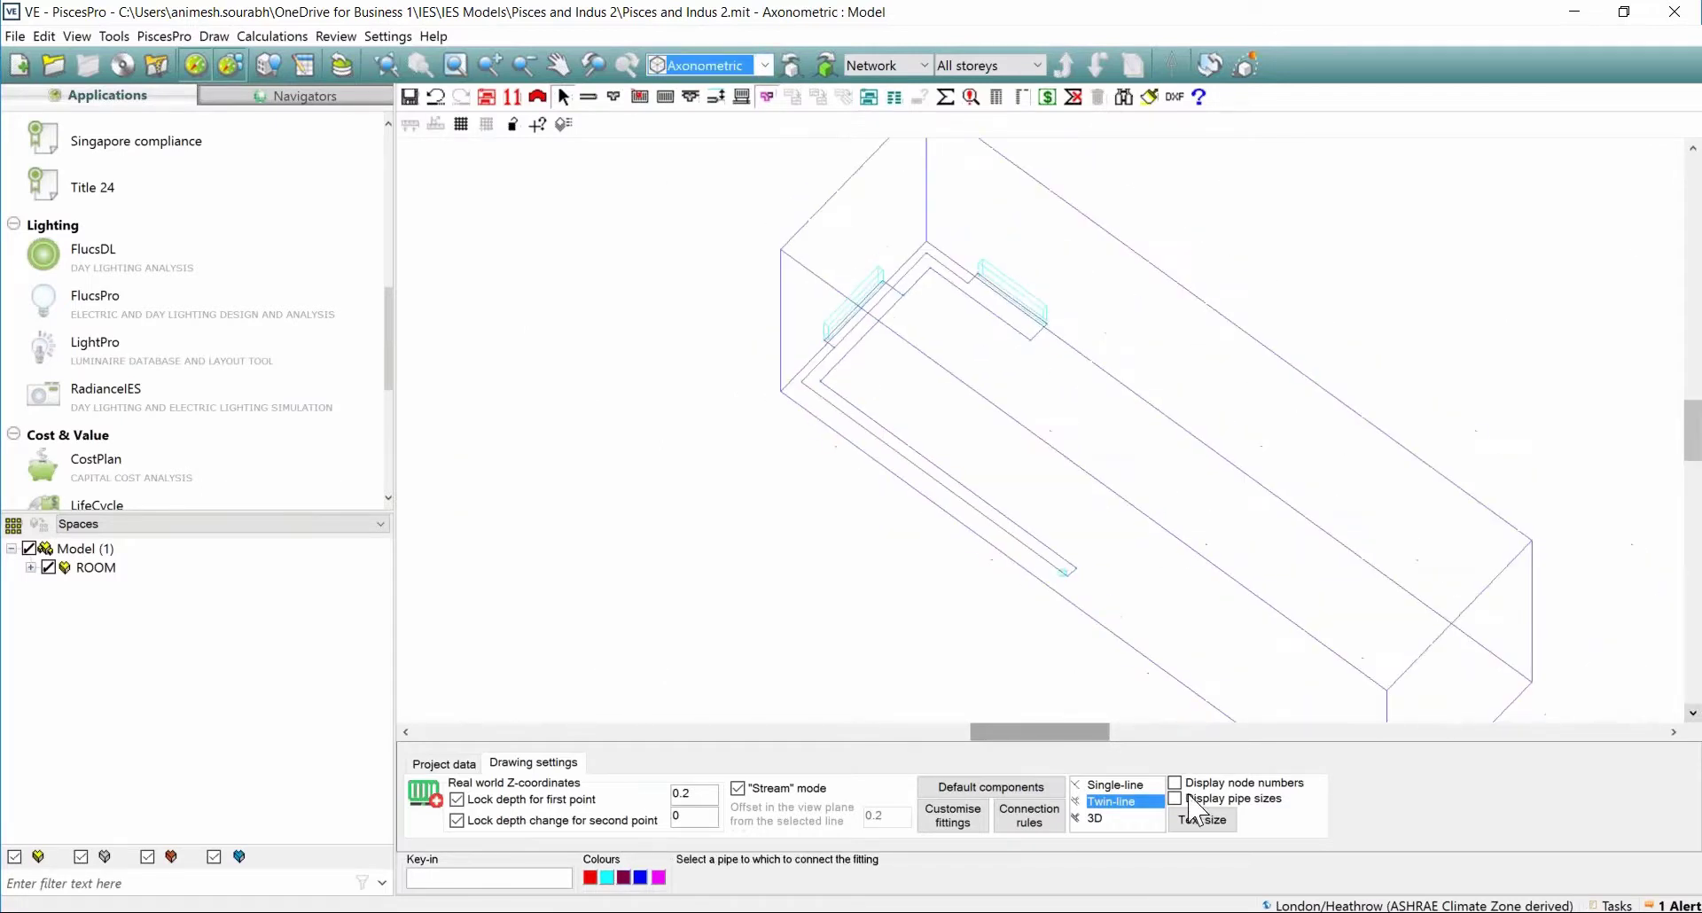
# Display the pipe sizes on the uncalculated network to check them, and hide them again.
pyautogui.click(1187, 800)
pyautogui.scroll(1, 1024, 476)
pyautogui.scroll(-1, 1009, 451)
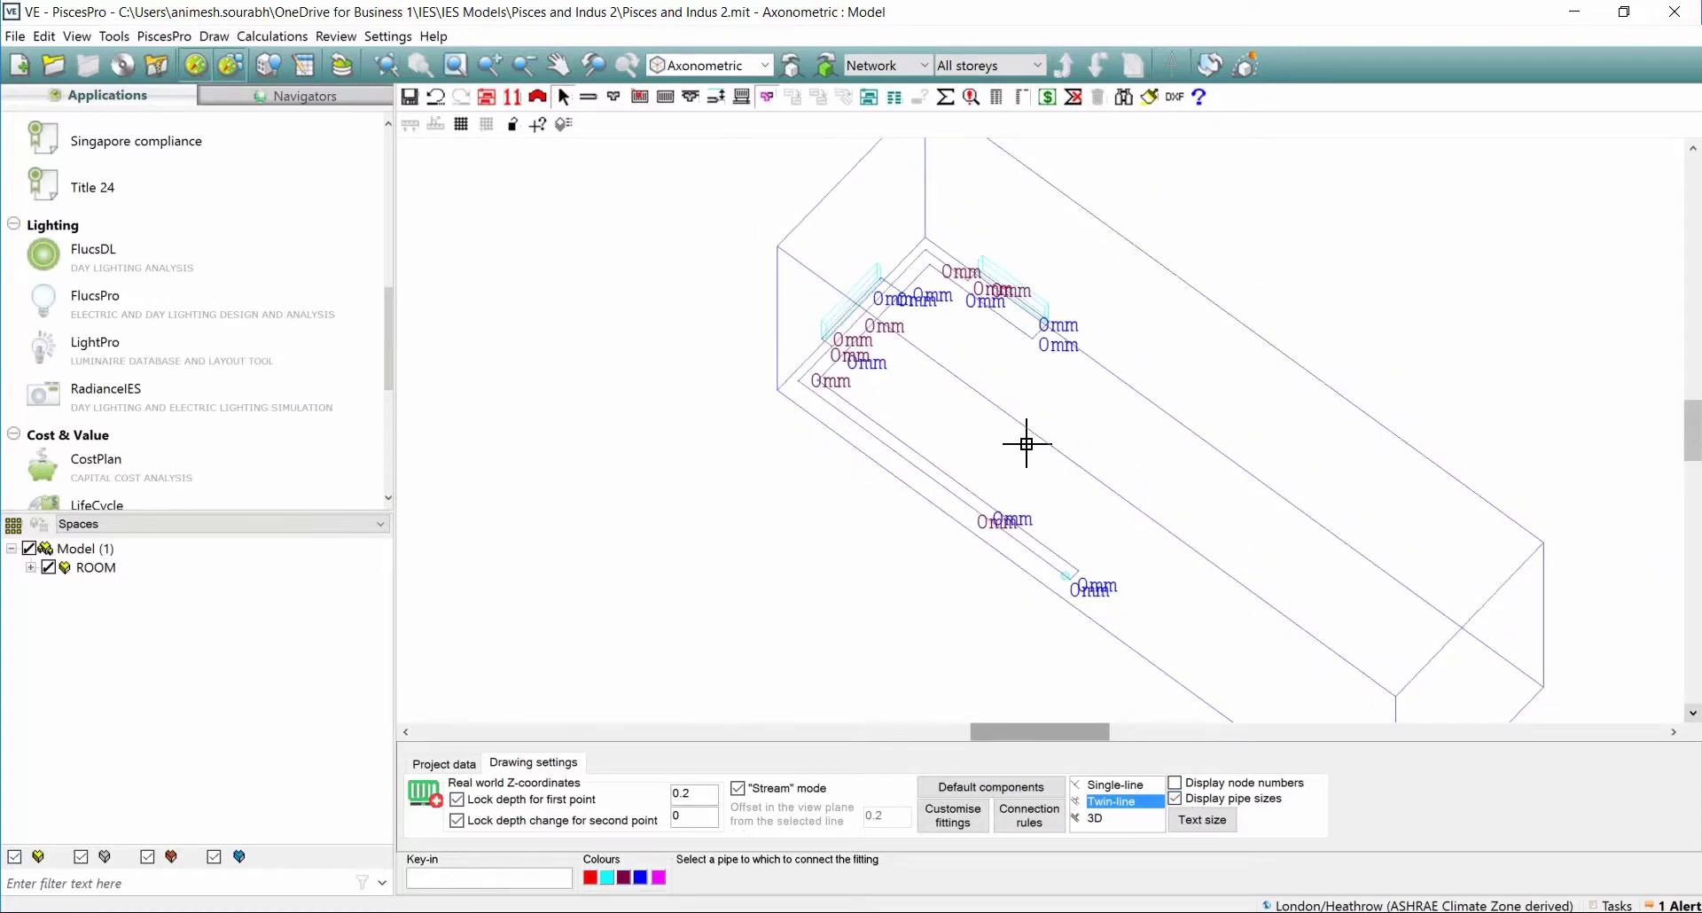
pyautogui.click(1178, 800)
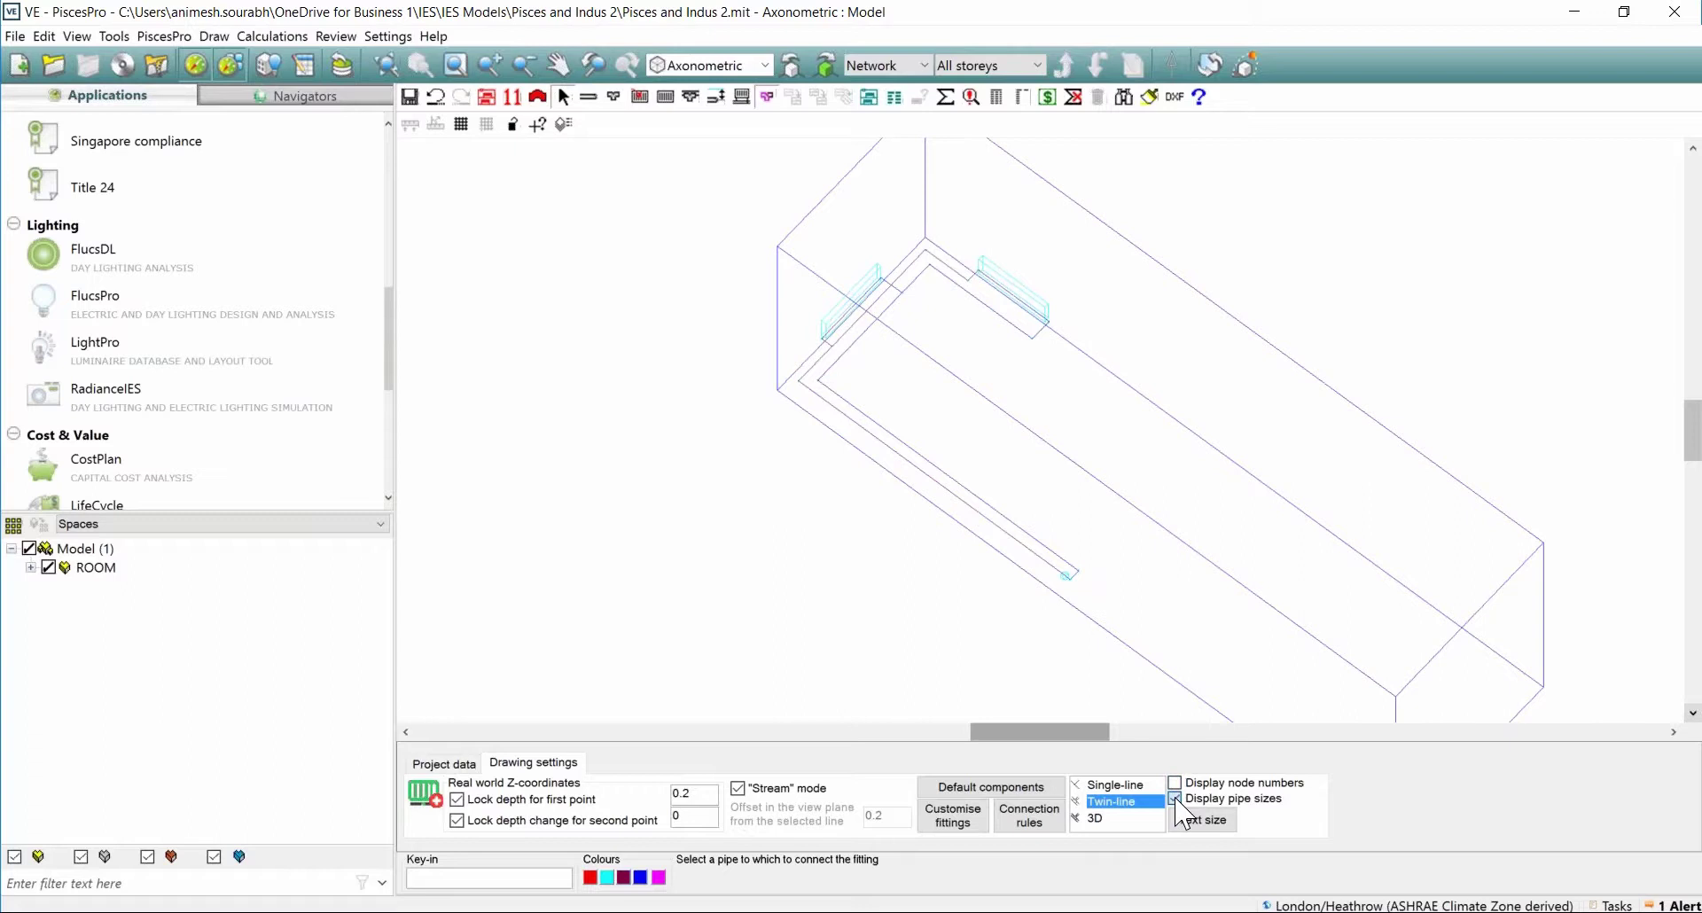
# Run the network sizing calculation with pump selection margins of 10 percent on flowrate and 15 percent on pressure.
pyautogui.click(945, 99)
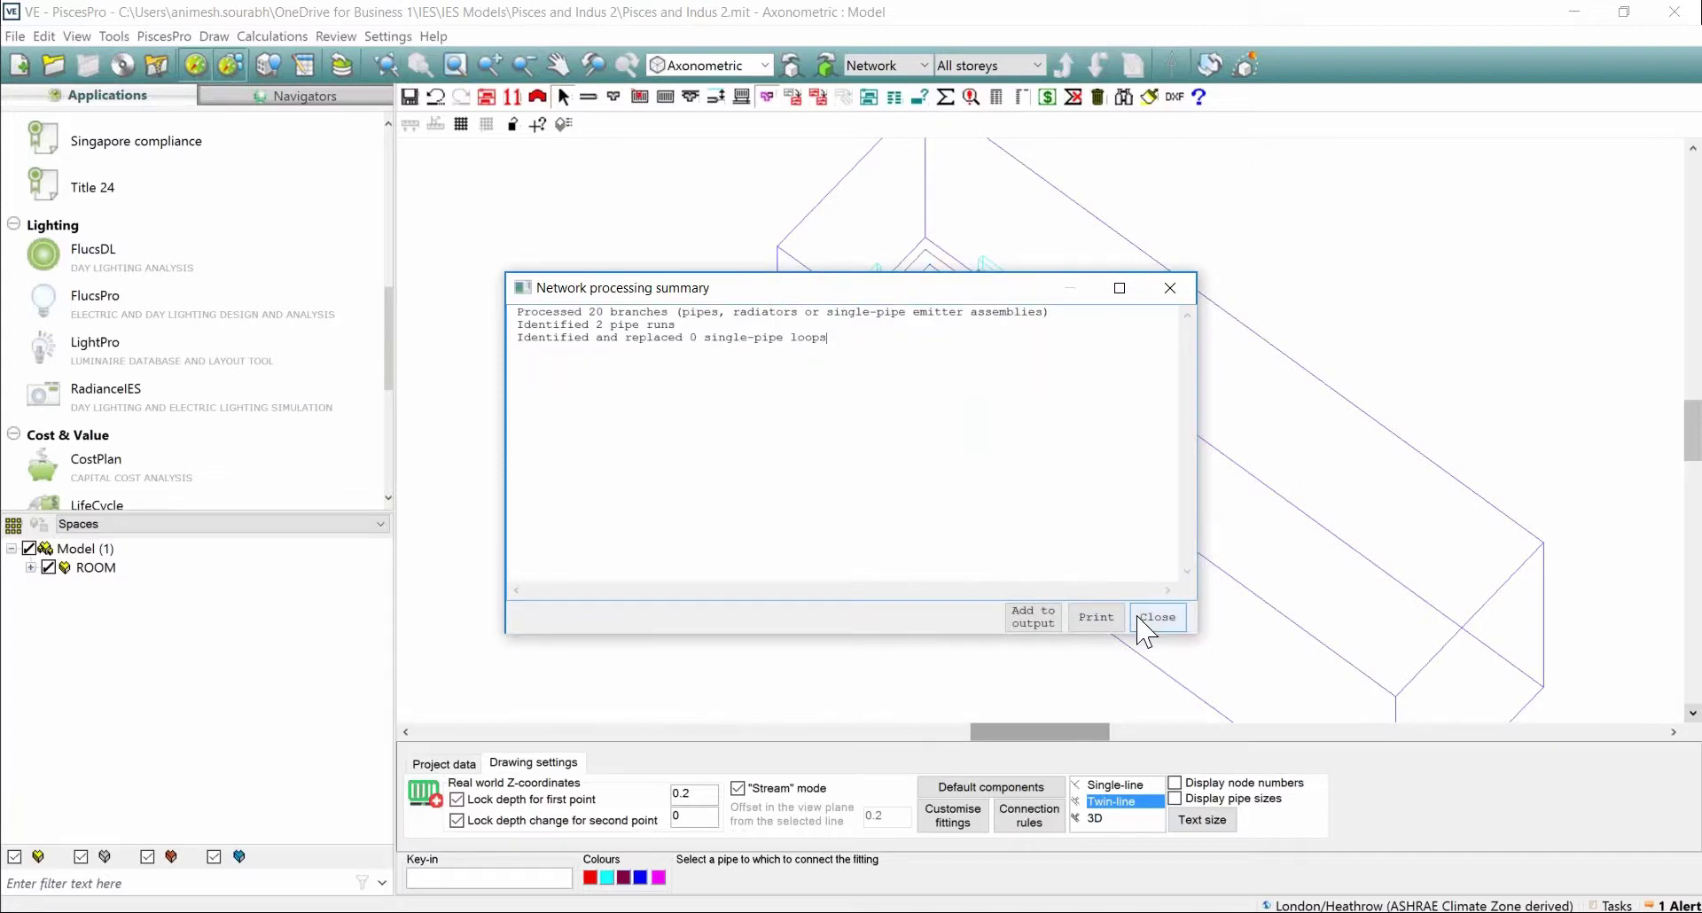
pyautogui.click(1139, 621)
pyautogui.click(1139, 619)
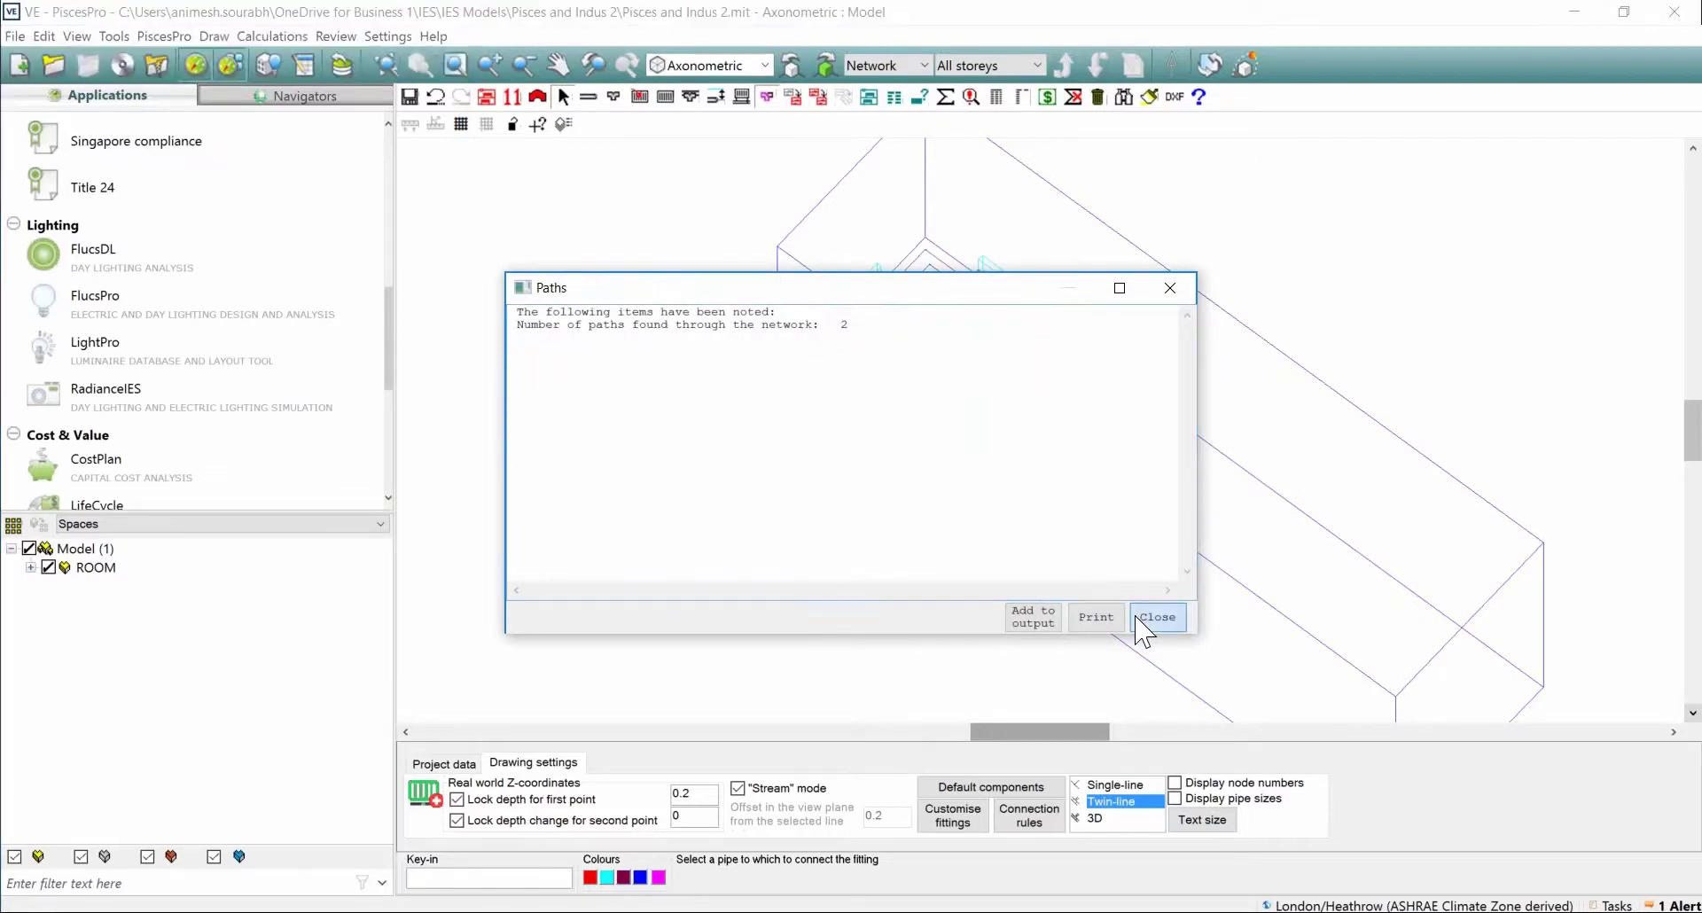
pyautogui.click(993, 468)
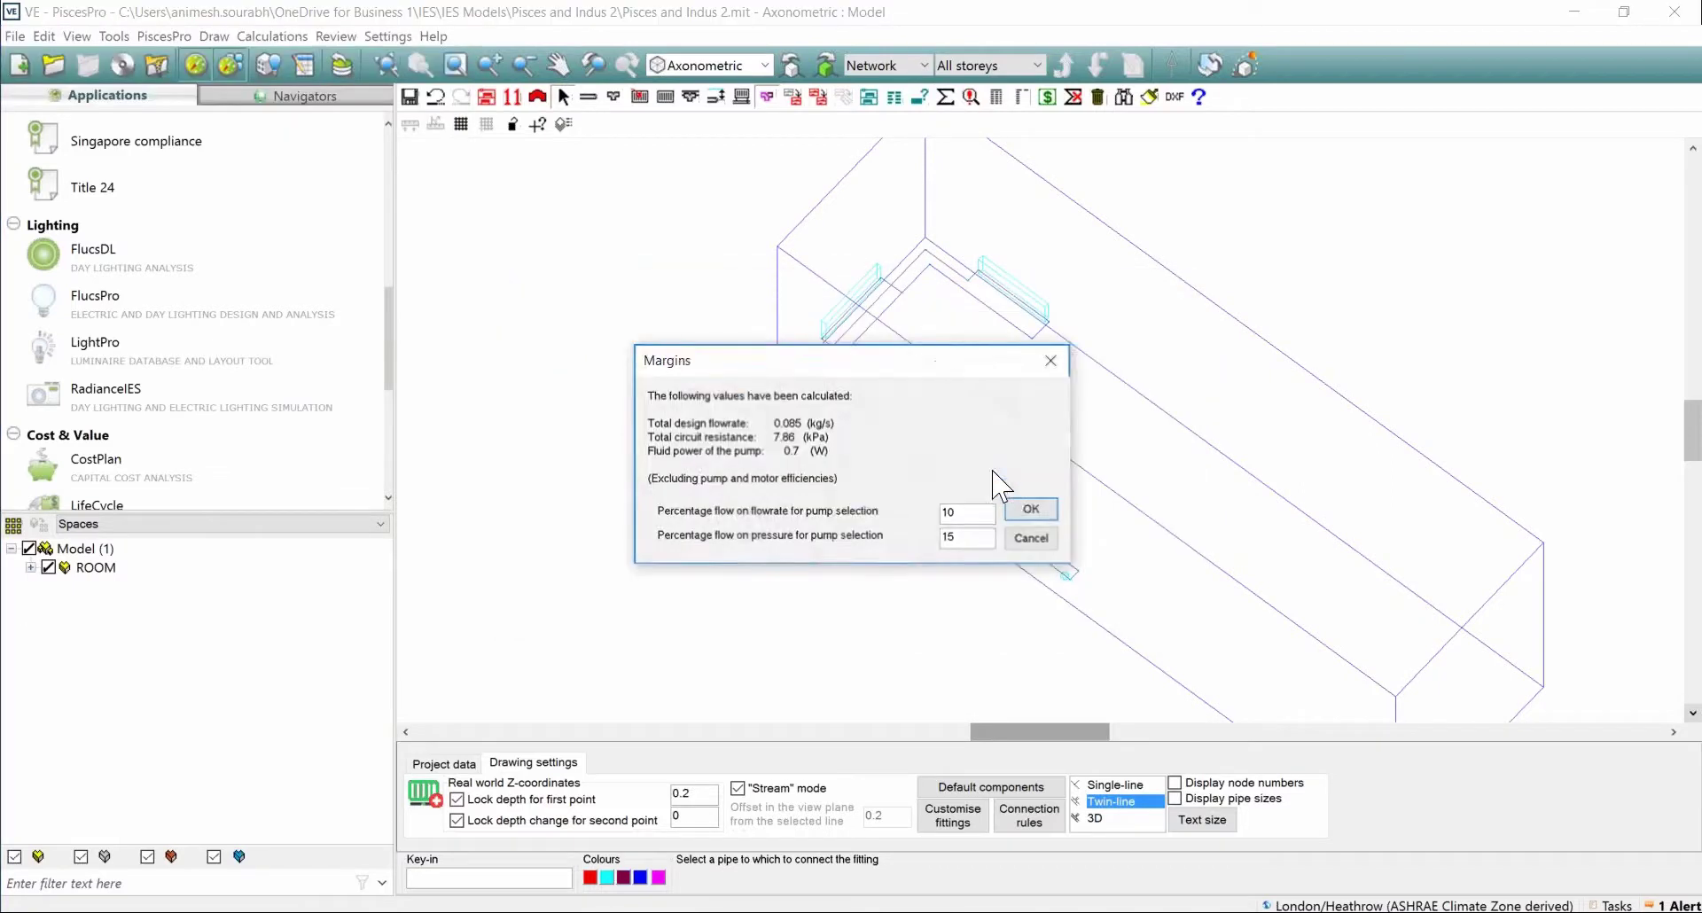
pyautogui.click(1027, 512)
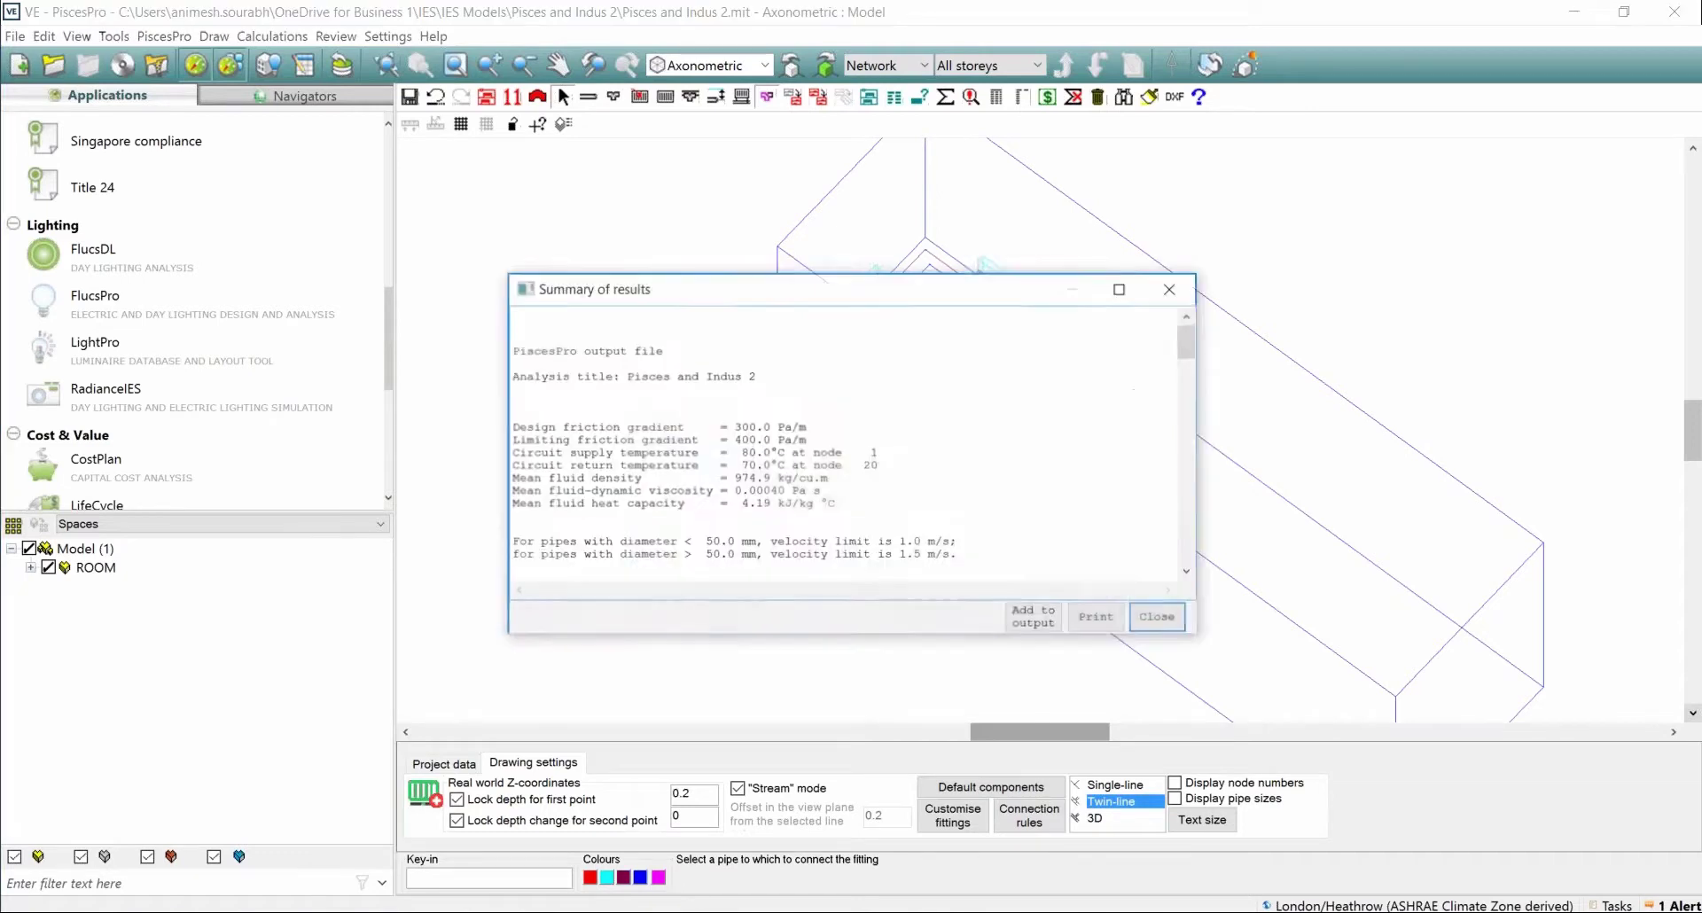
# Enlarge the summary of results and examine the input data and the calculated pipe sizes and temperatures for each branch.
pyautogui.click(1120, 287)
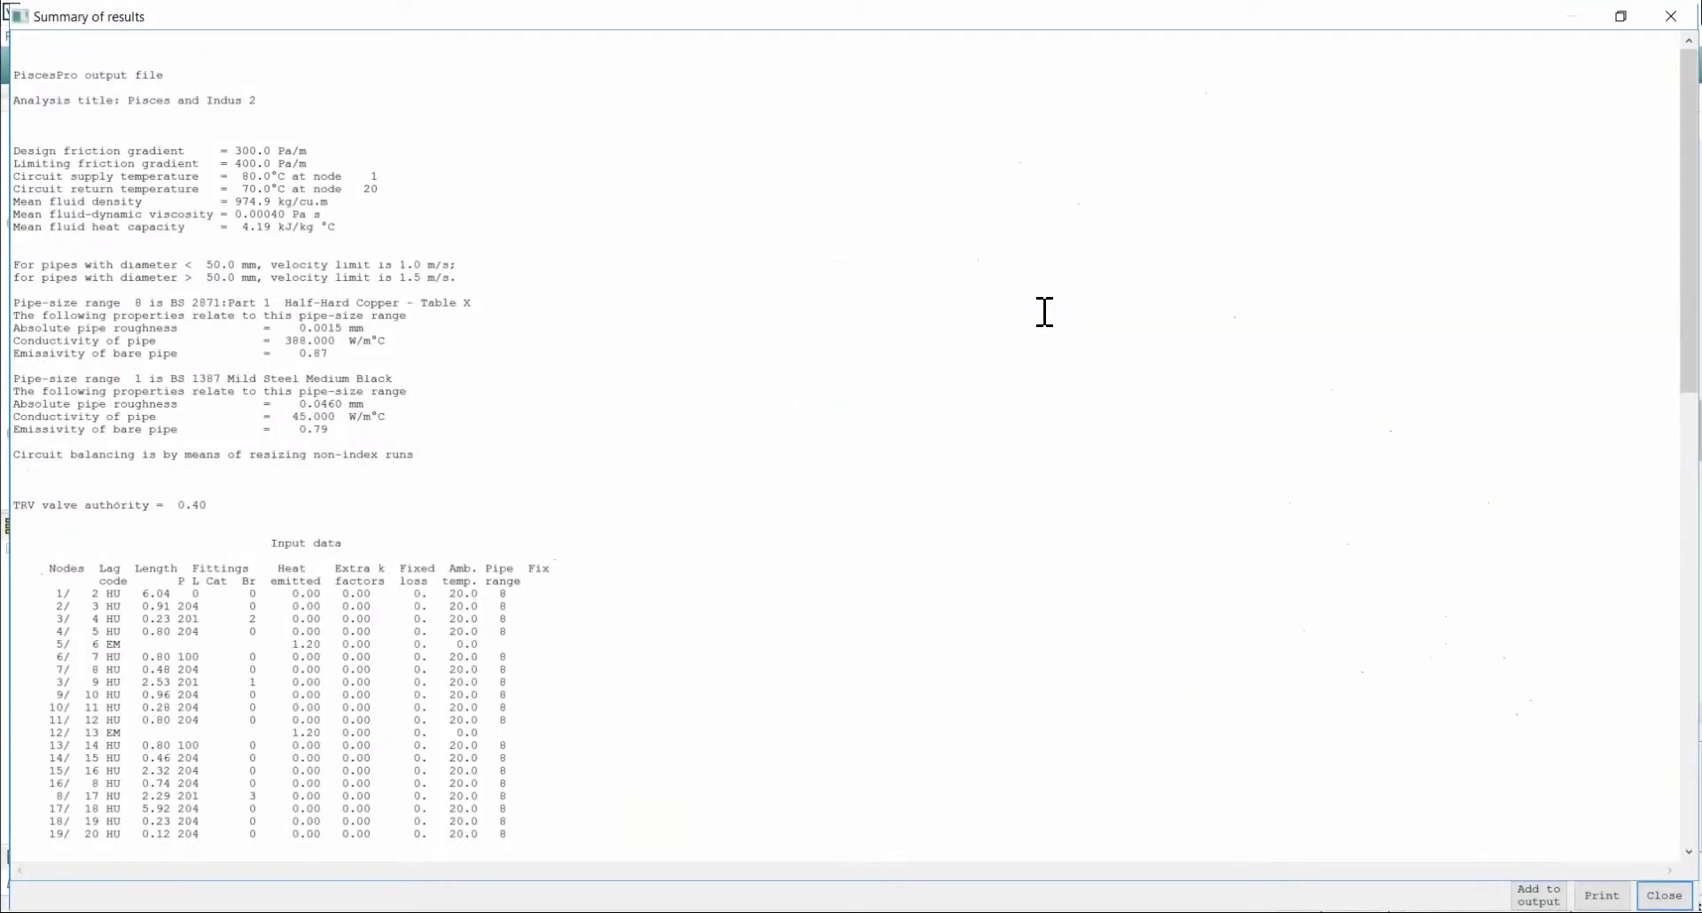
pyautogui.scroll(-4, 399, 240)
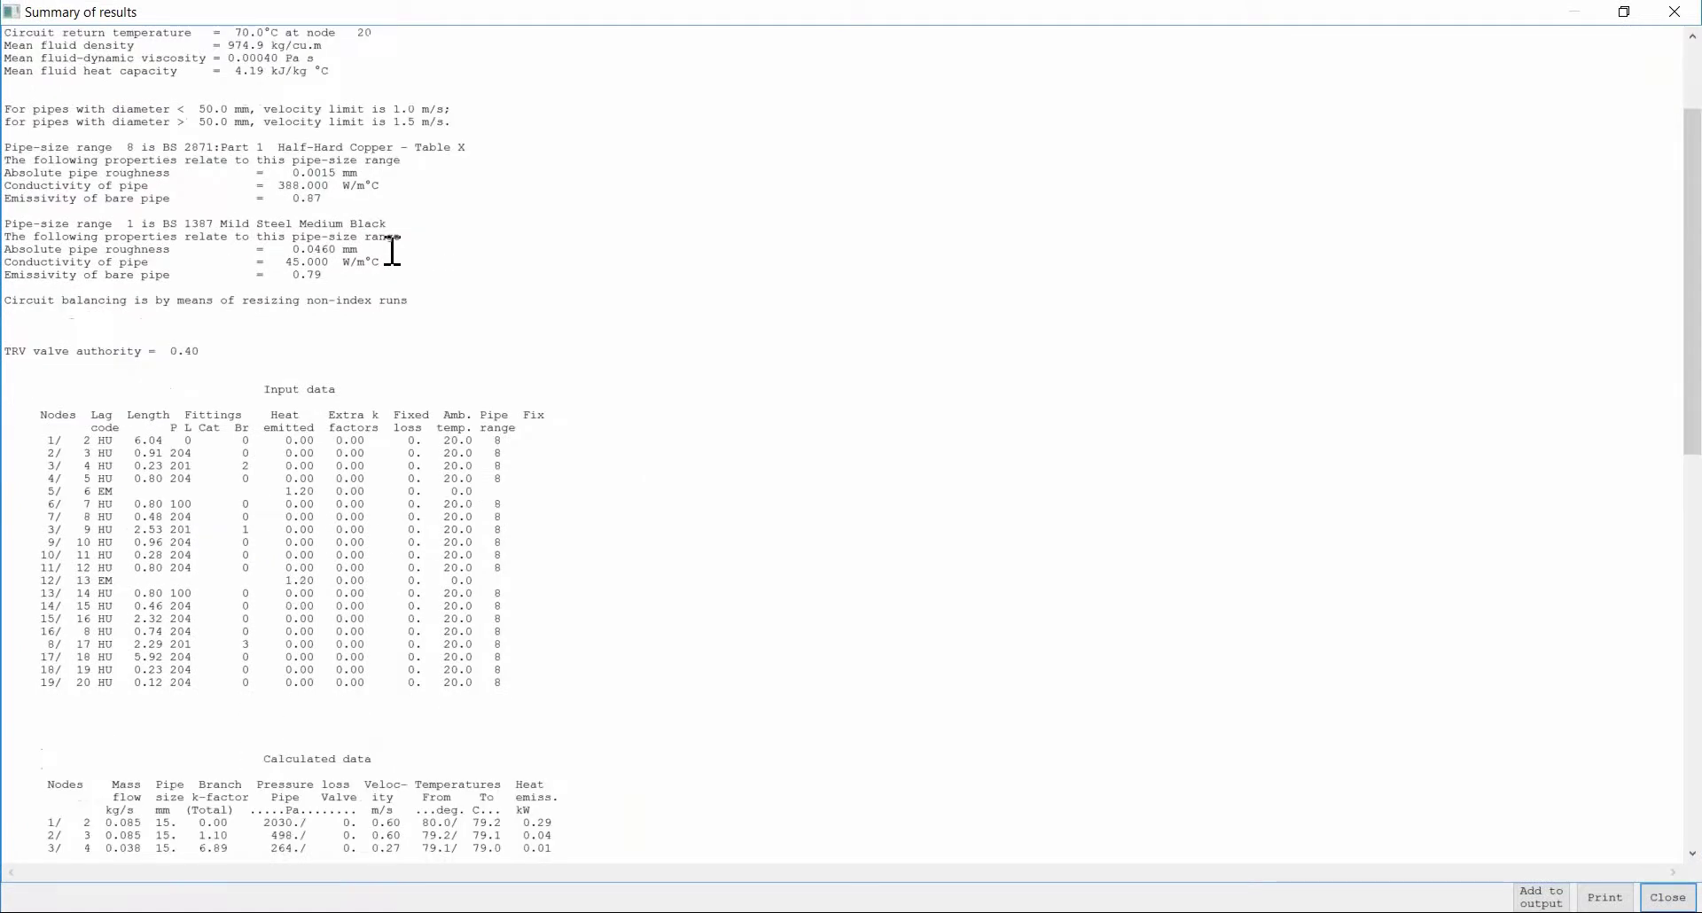
pyautogui.scroll(-5, 392, 251)
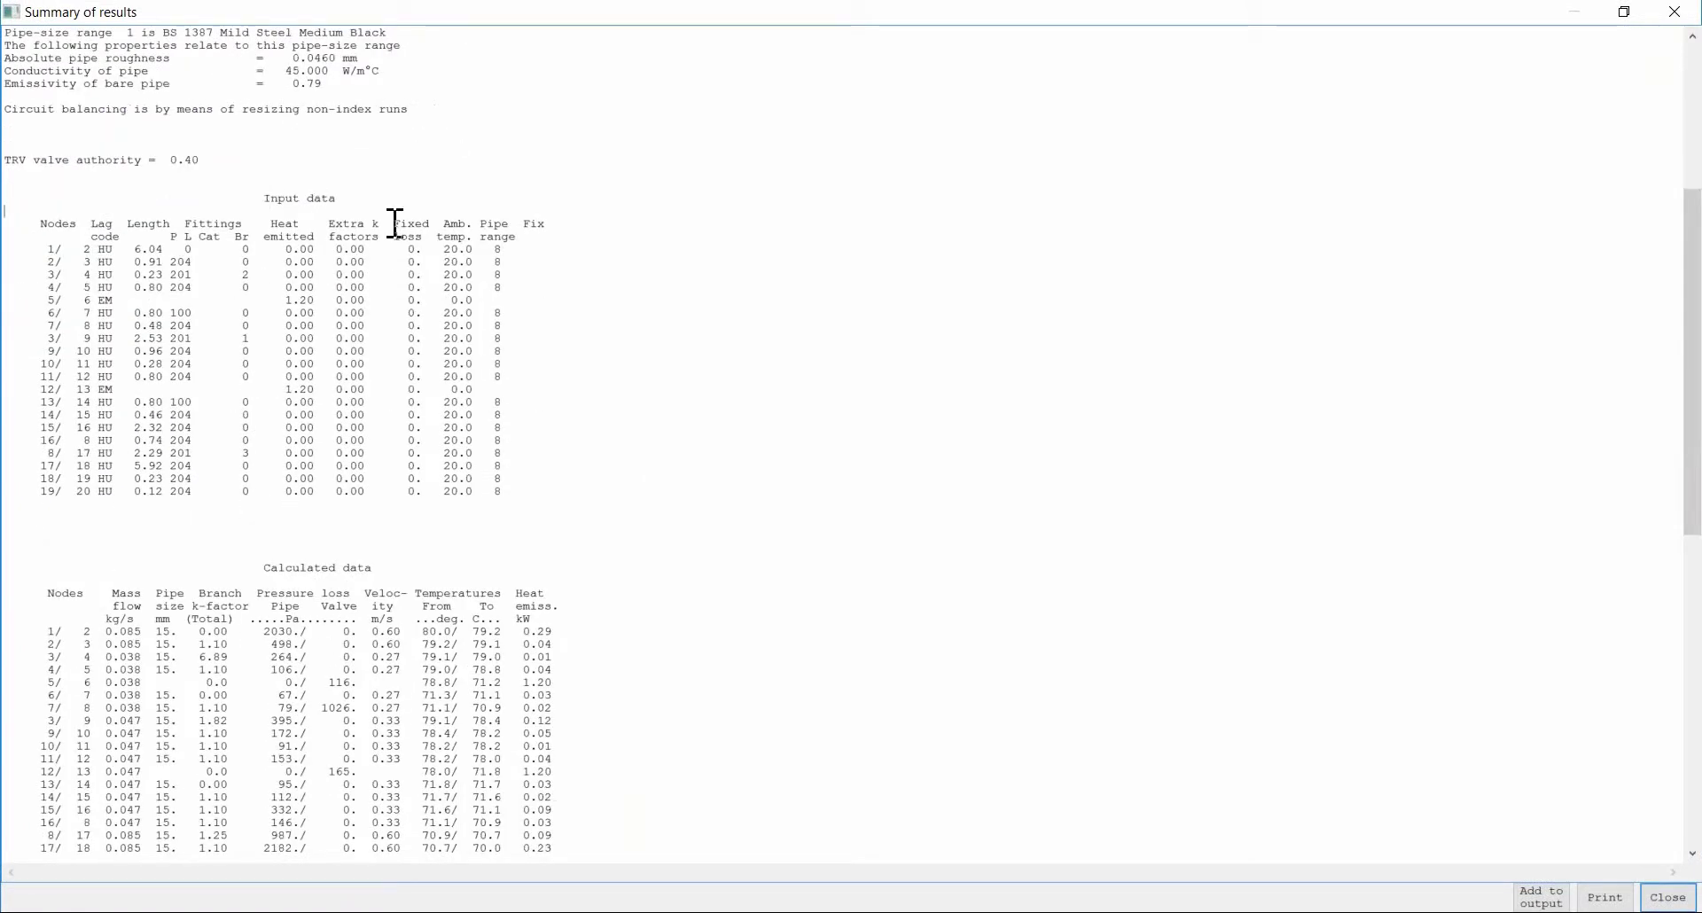
pyautogui.scroll(-1, 403, 248)
pyautogui.scroll(-4, 410, 274)
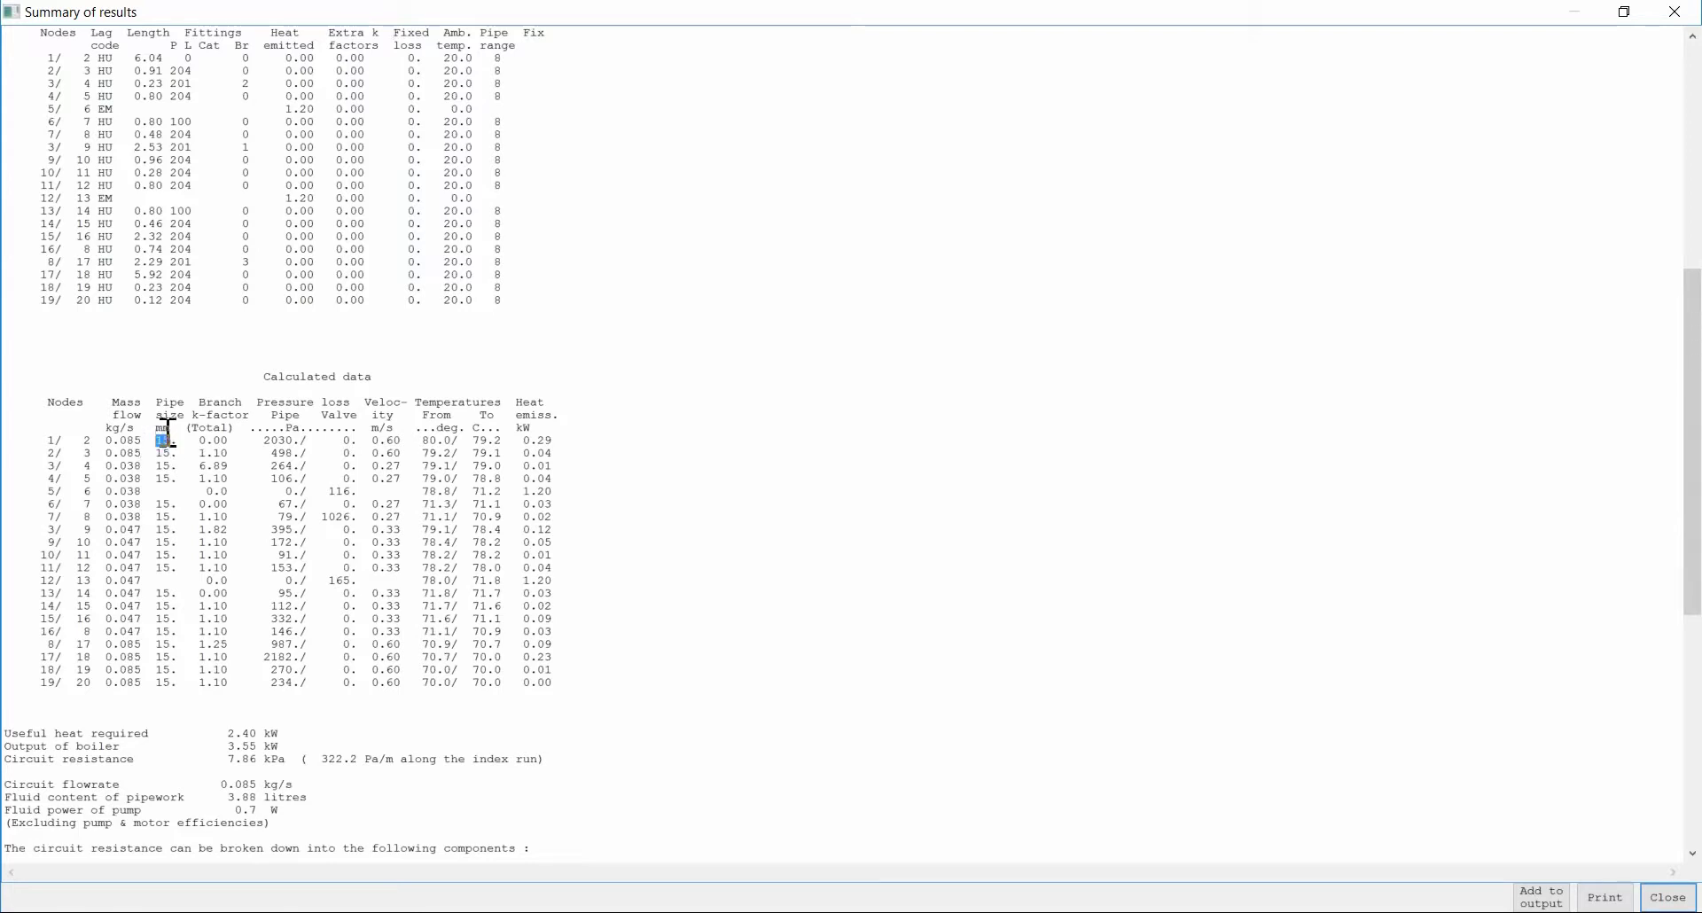
pyautogui.moveTo(423, 440); pyautogui.dragTo(467, 435)
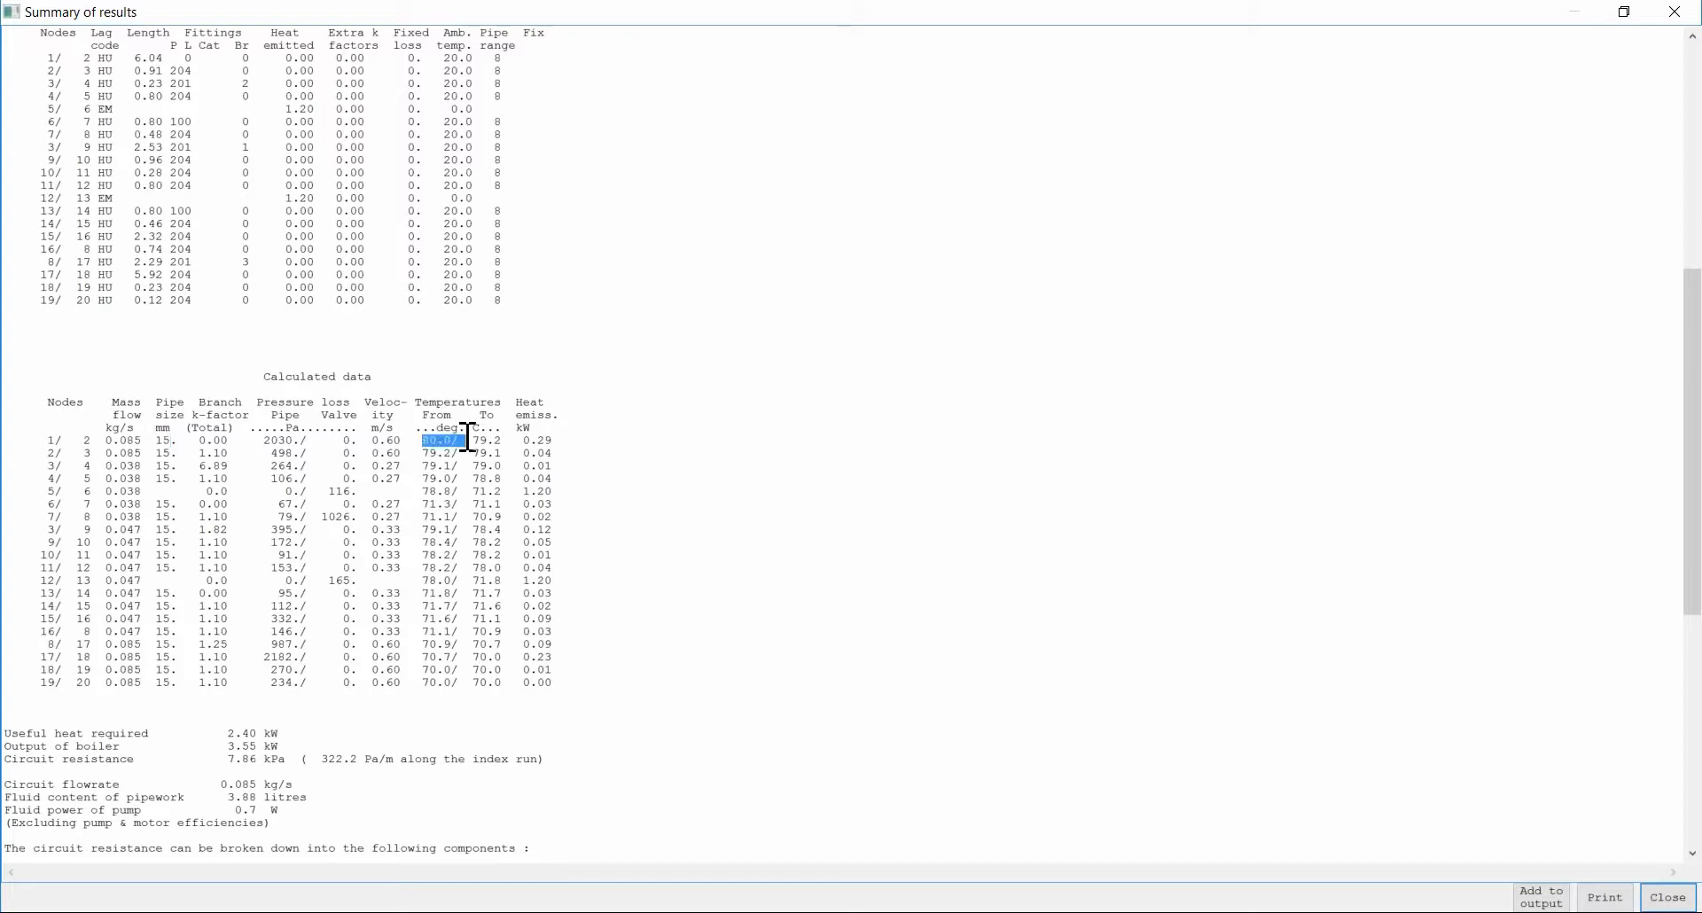
pyautogui.doubleClick(475, 440)
pyautogui.scroll(-1, 505, 486)
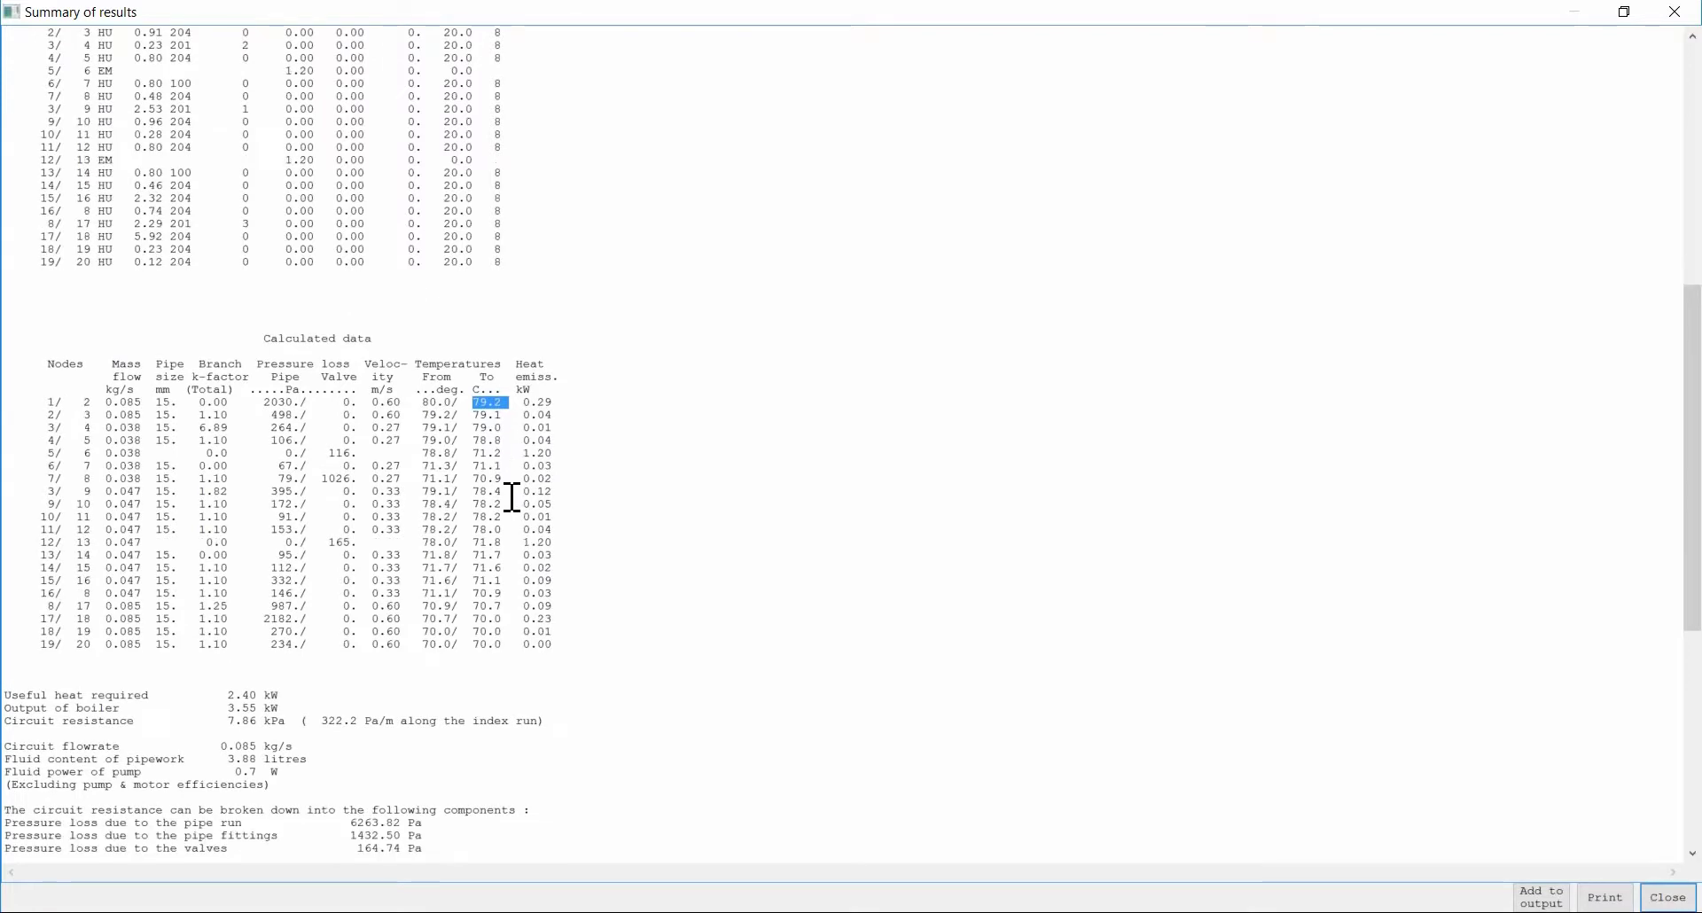
# Read the useful heat required, boiler output, circuit resistance, pressure losses and pipework requirements in the results summary.
pyautogui.scroll(-5, 513, 497)
pyautogui.scroll(-4, 516, 505)
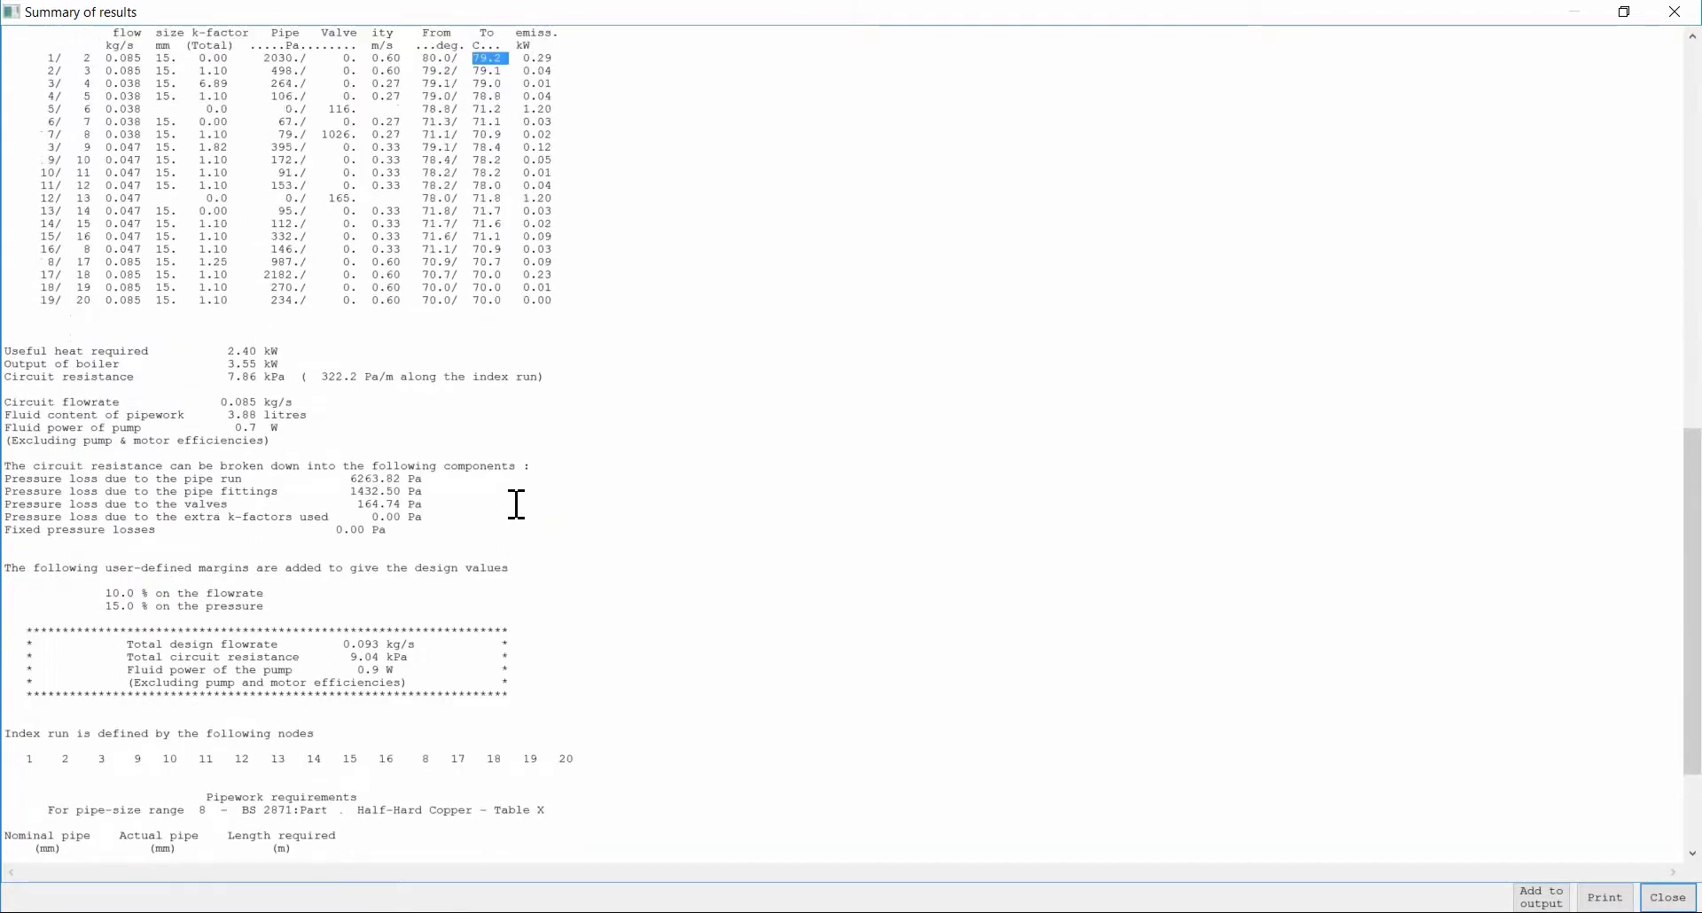
pyautogui.moveTo(51, 349); pyautogui.dragTo(120, 366)
pyautogui.click(163, 373)
pyautogui.click(224, 370)
pyautogui.moveTo(243, 369); pyautogui.dragTo(271, 370)
pyautogui.click(276, 379)
pyautogui.moveTo(76, 352); pyautogui.dragTo(84, 352)
pyautogui.scroll(-4, 222, 373)
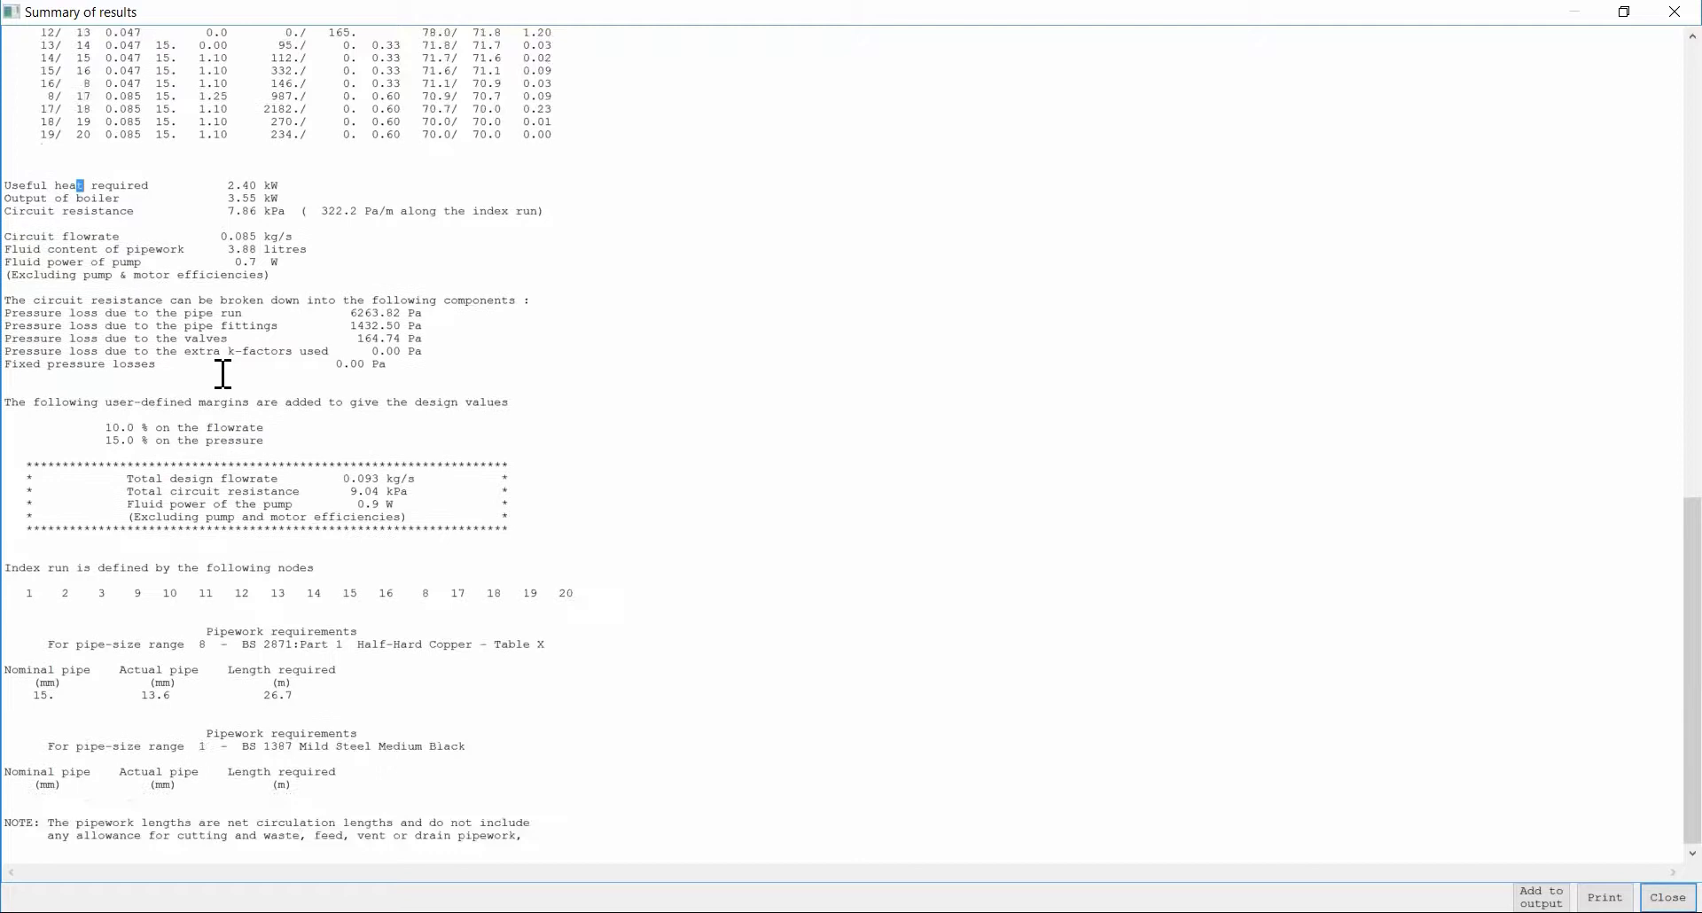
# Look through the full summary of results once more and close it.
pyautogui.scroll(19, 557, 604)
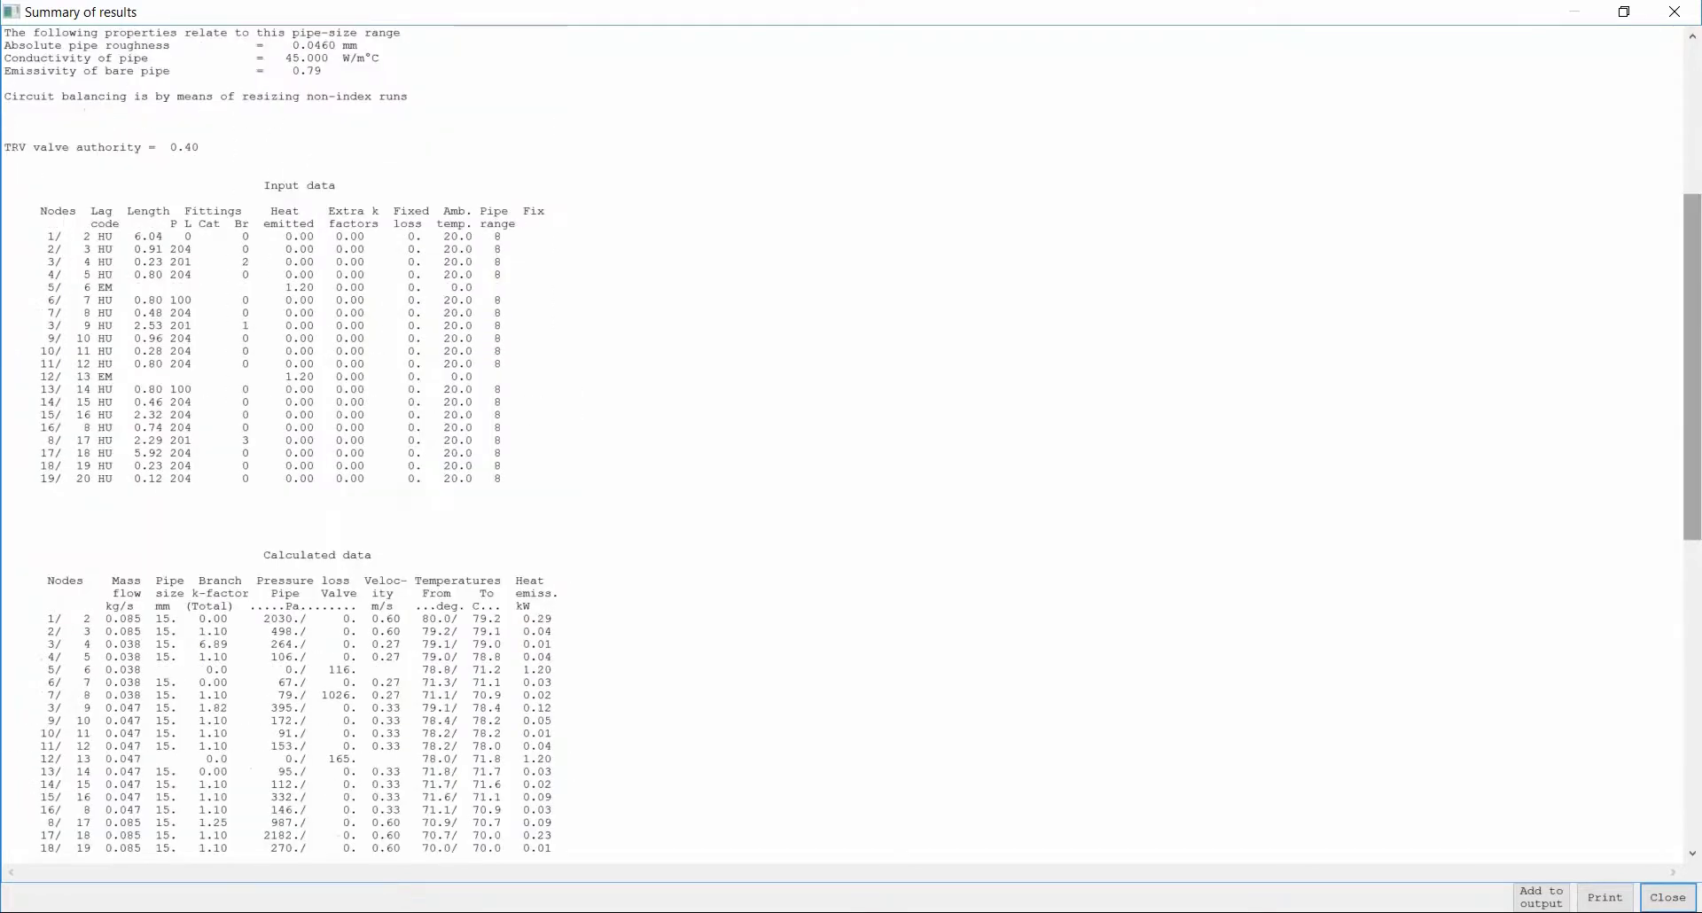
pyautogui.moveTo(1693, 239)
pyautogui.mouseDown()
pyautogui.moveTo(1694, 210)
pyautogui.moveTo(1689, 229)
pyautogui.mouseUp()
pyautogui.scroll(-13, 1689, 228)
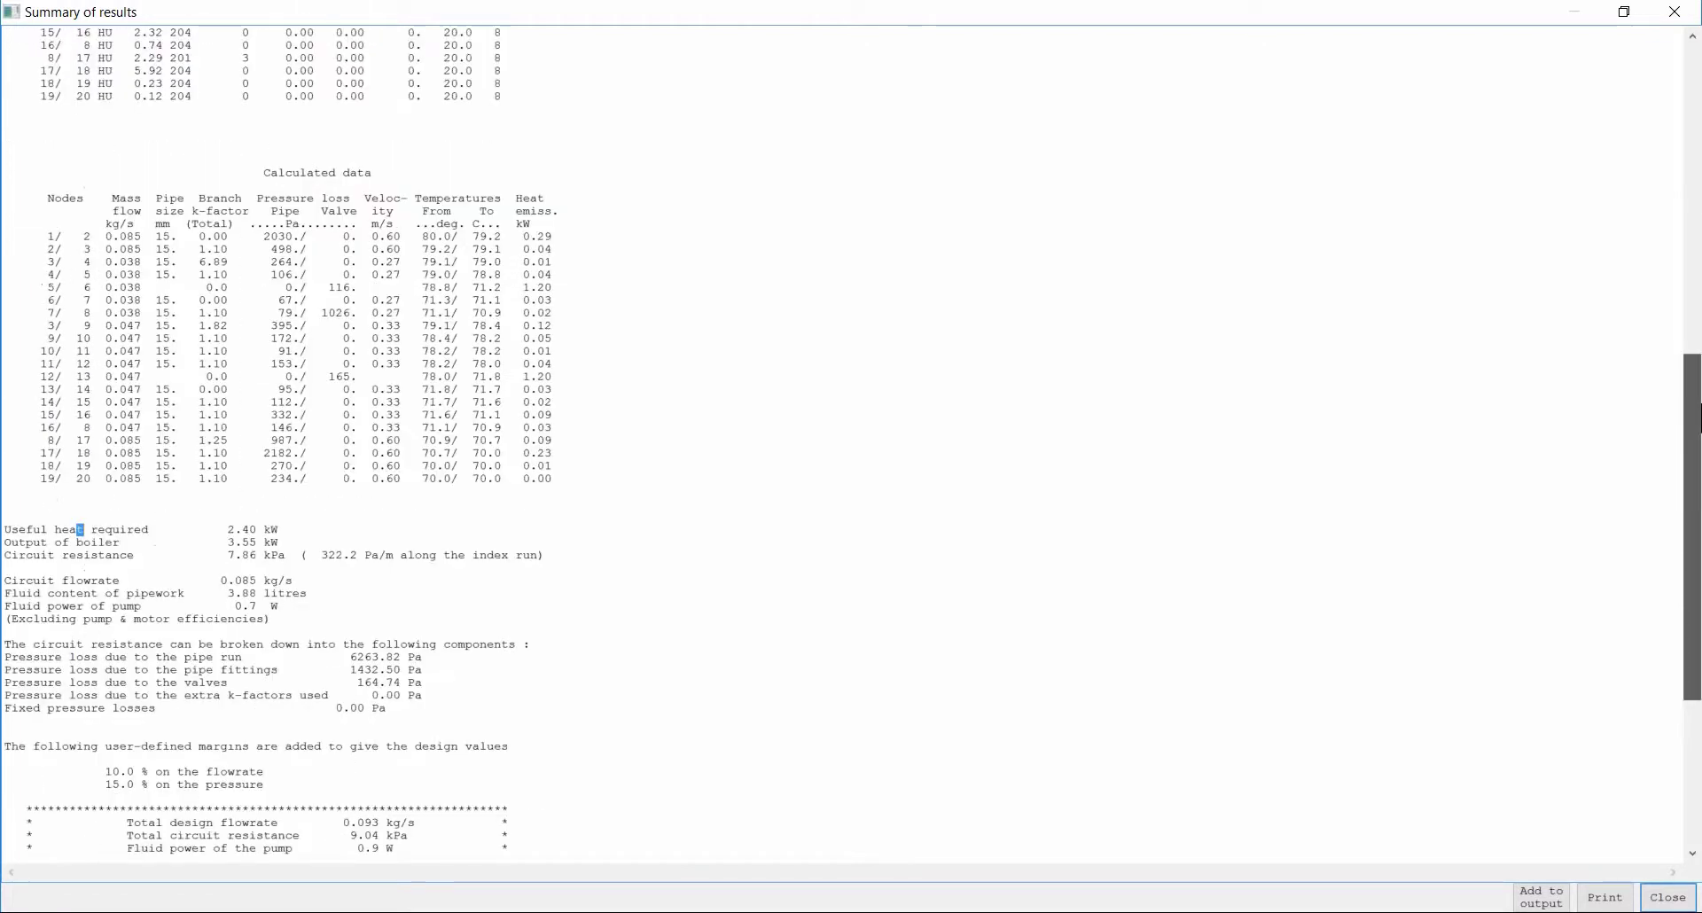
pyautogui.scroll(15, 1693, 368)
pyautogui.click(1672, 13)
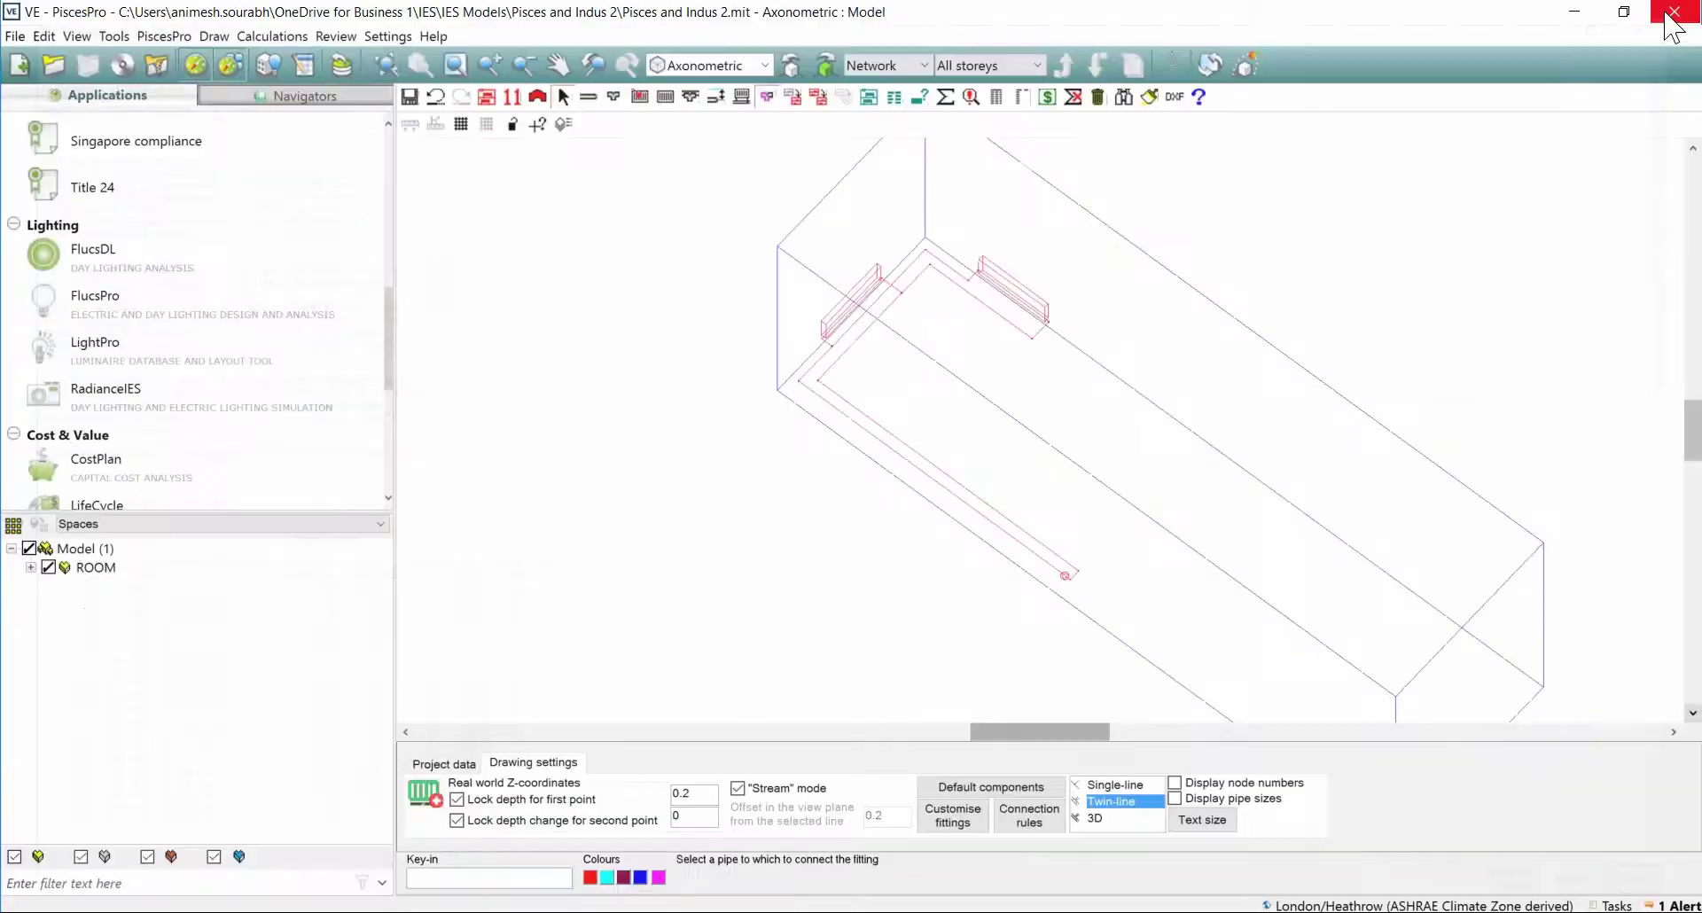
# Display the calculated pipe sizes on the axonometric network, inspect them, and hide the labels.
pyautogui.click(1176, 799)
pyautogui.scroll(-2, 918, 440)
pyautogui.scroll(3, 922, 438)
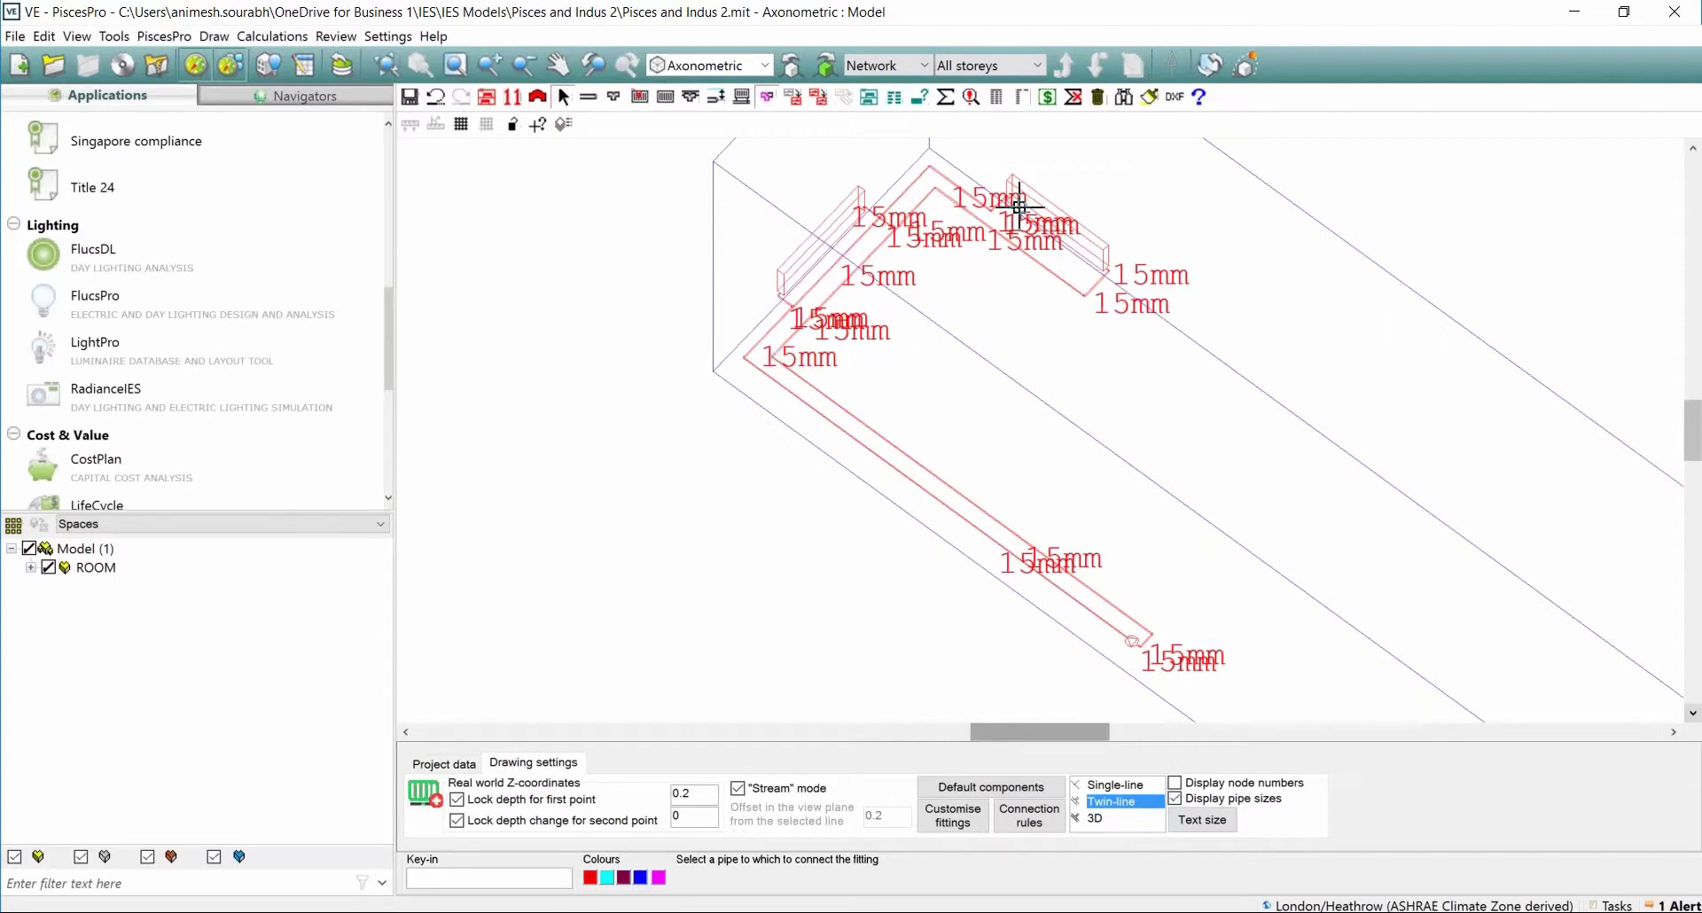
pyautogui.scroll(-1, 1062, 393)
pyautogui.scroll(-2, 1062, 393)
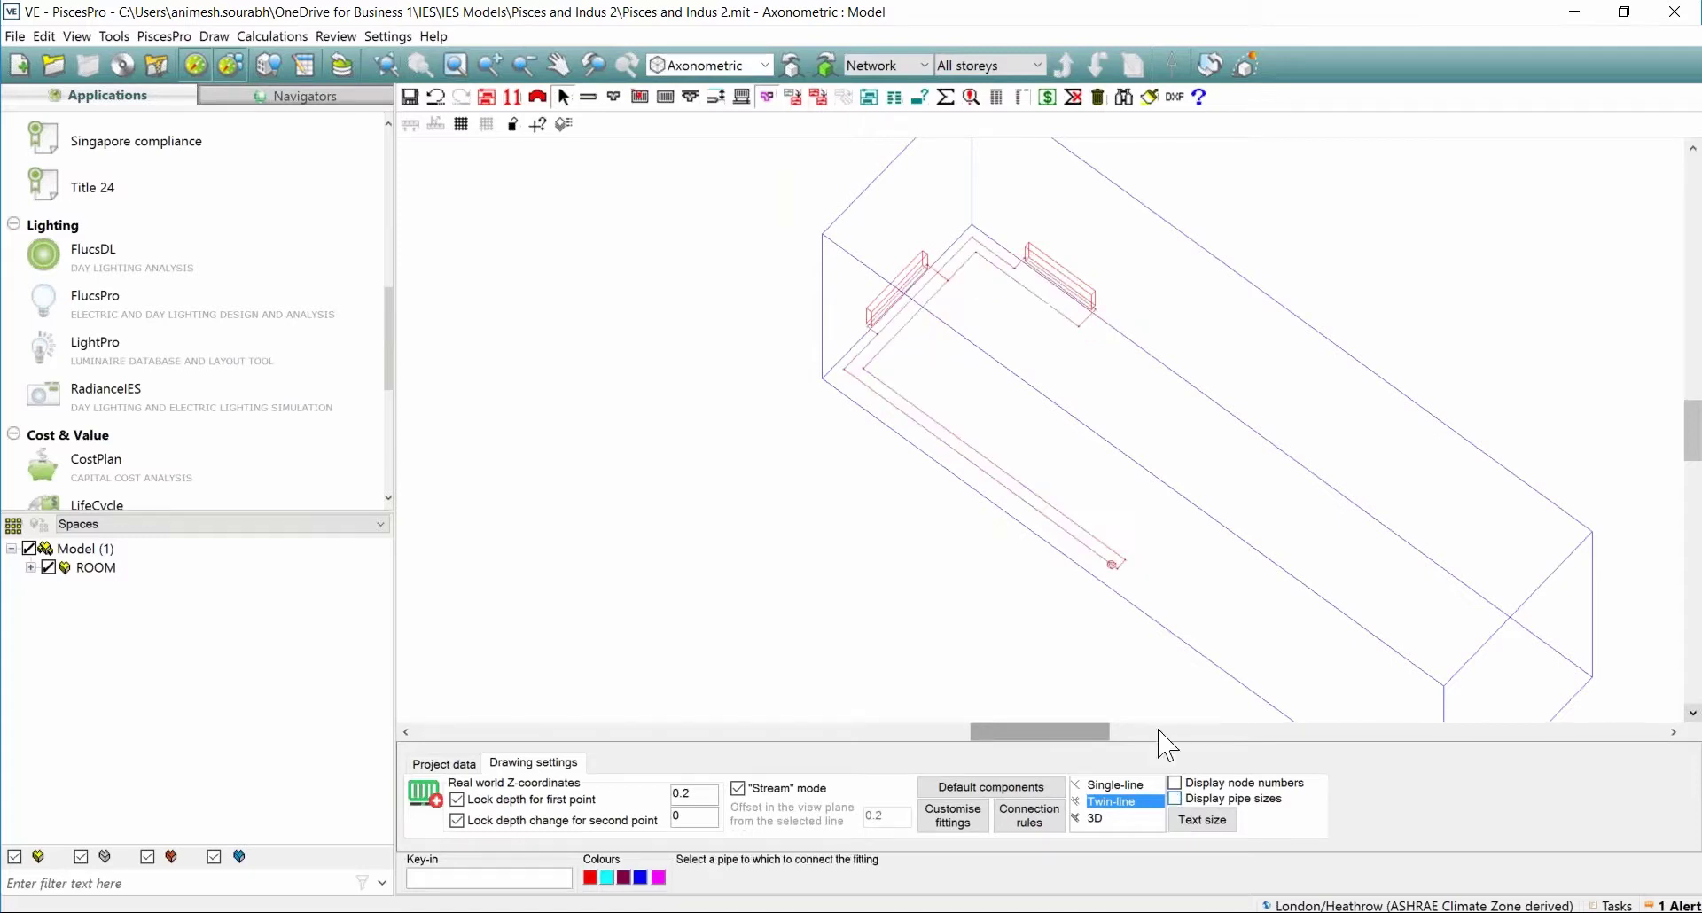
# Open the PiscesPro output file enlarged and read the system data, network input table and calculated node results.
pyautogui.click(333, 36)
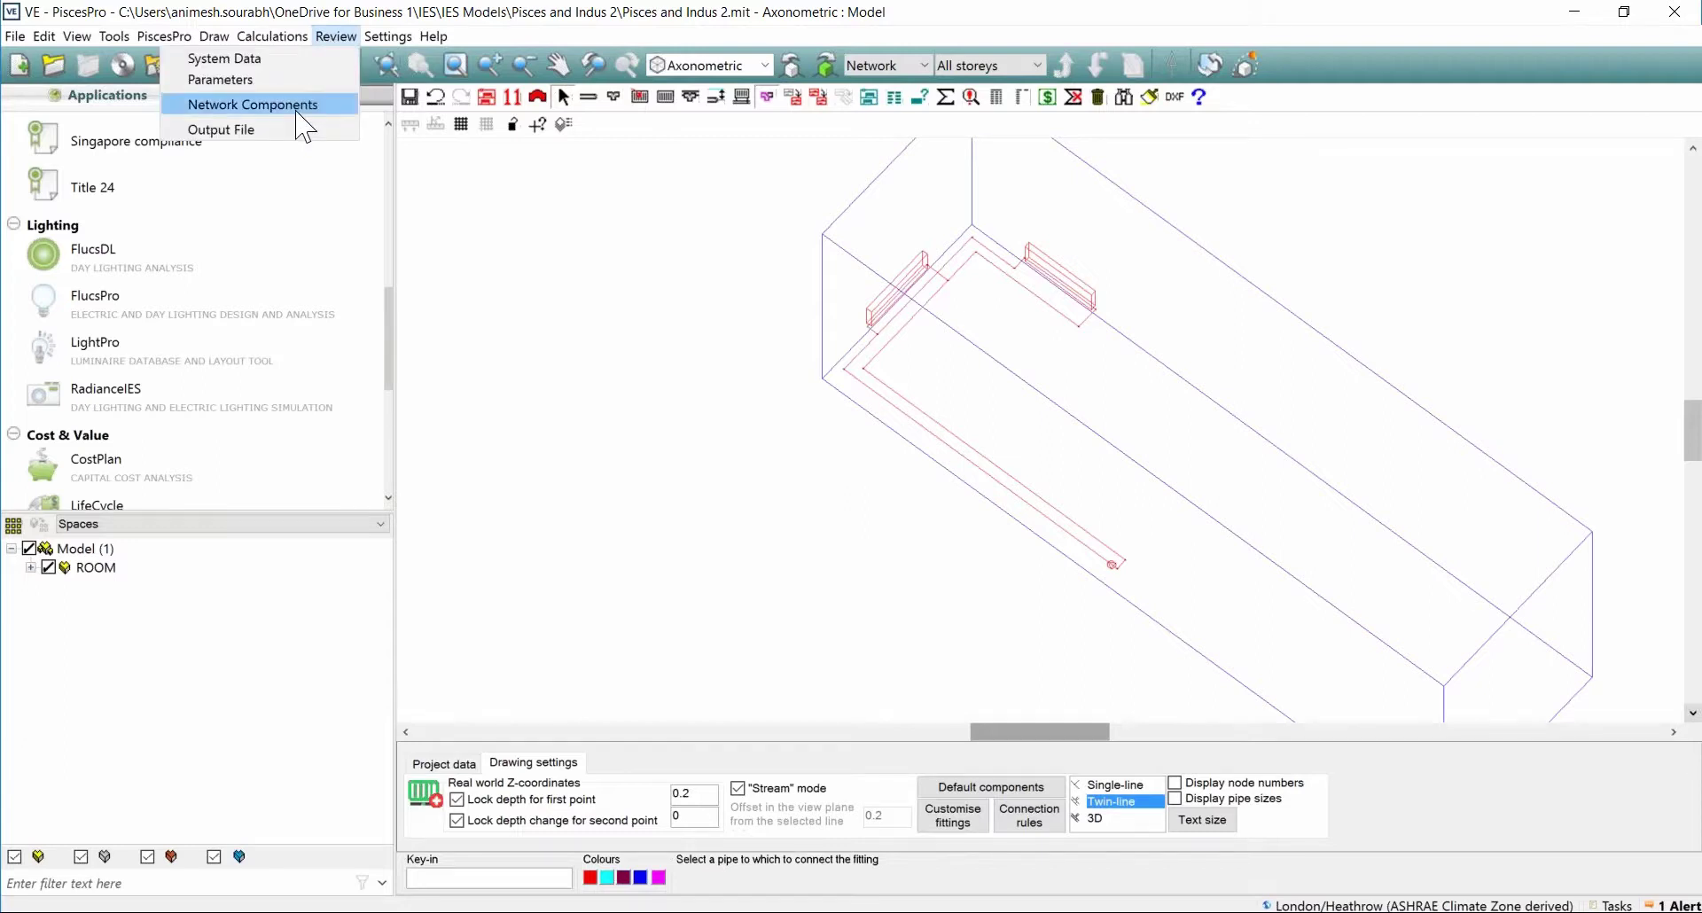
pyautogui.click(306, 129)
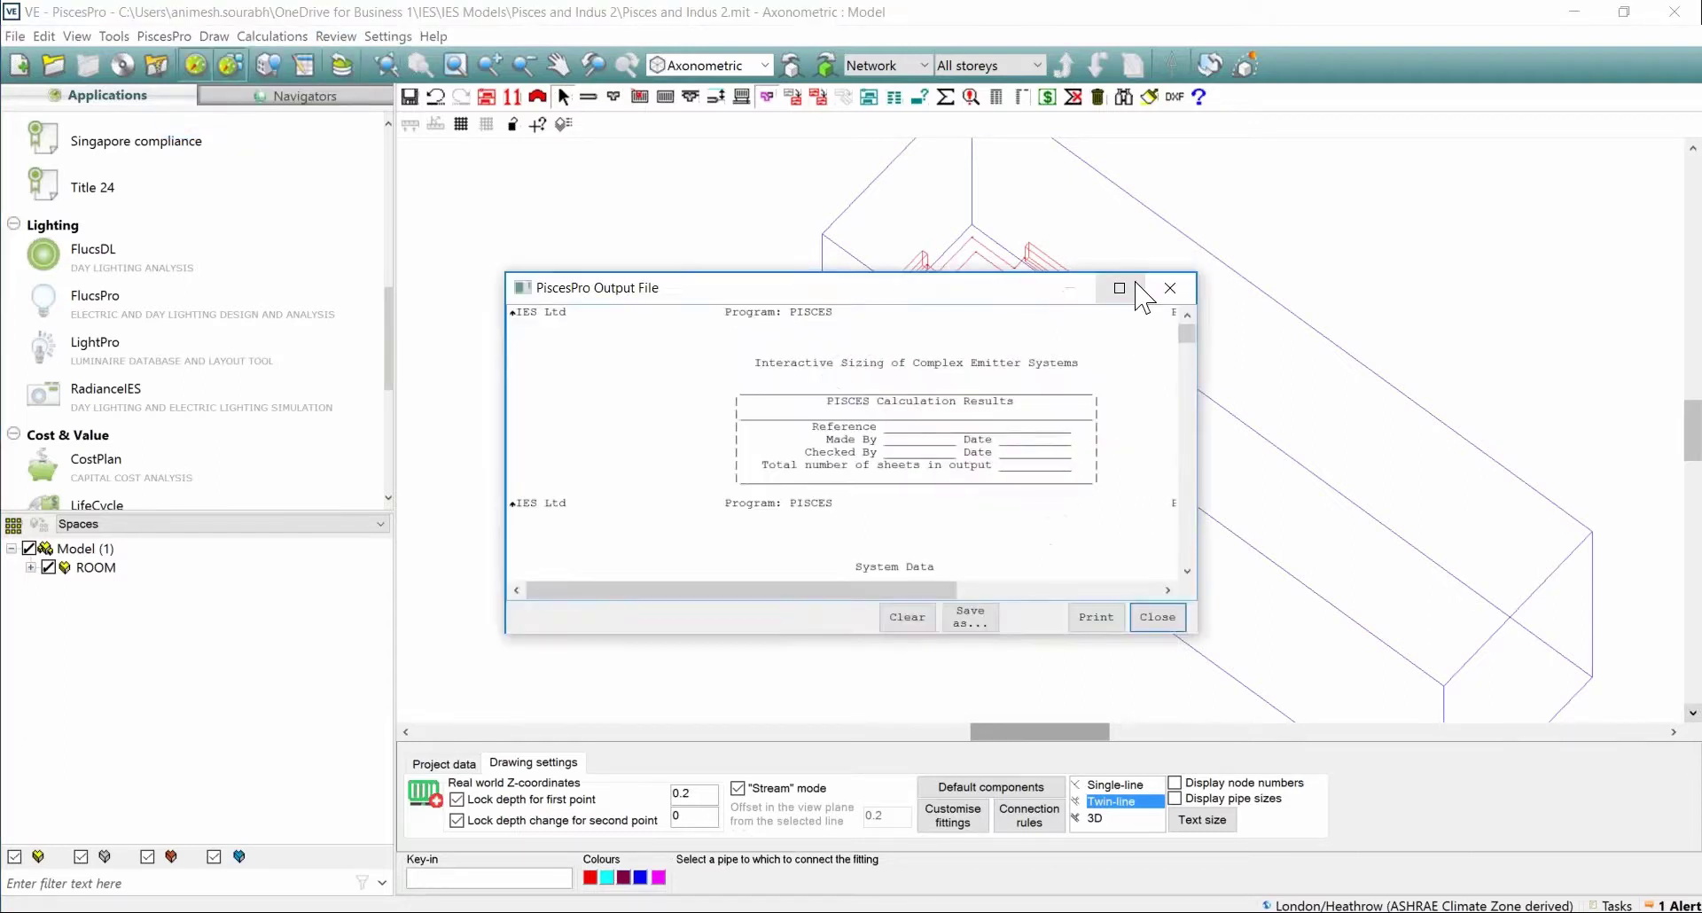
pyautogui.click(1118, 292)
pyautogui.scroll(-2, 1102, 282)
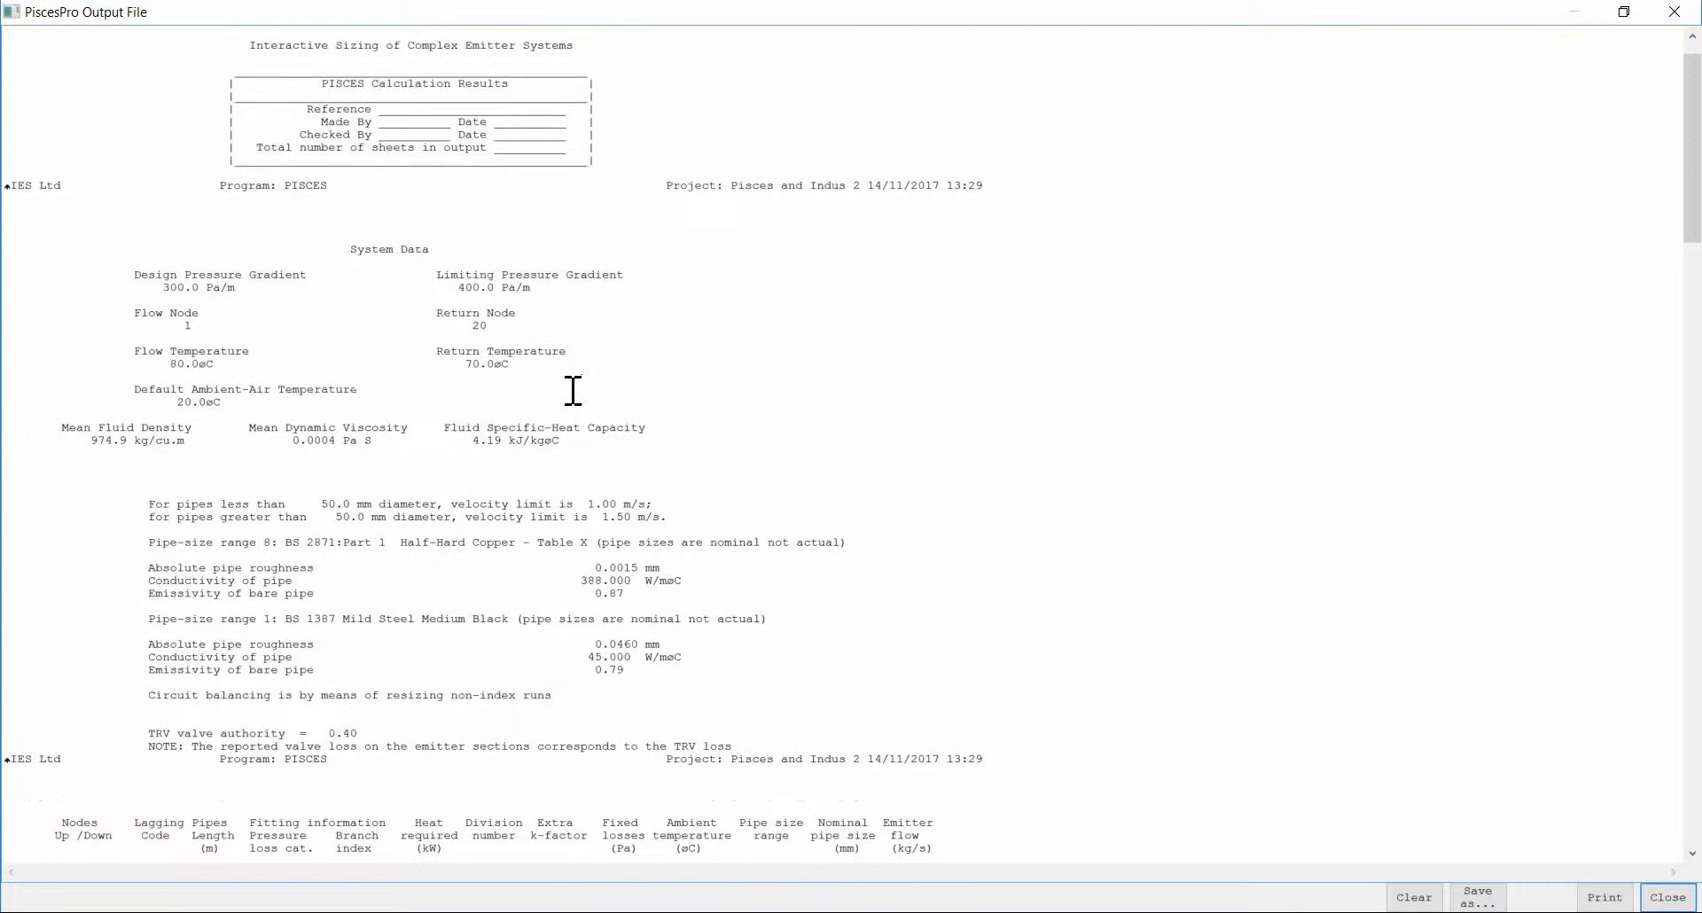
pyautogui.scroll(-12, 573, 390)
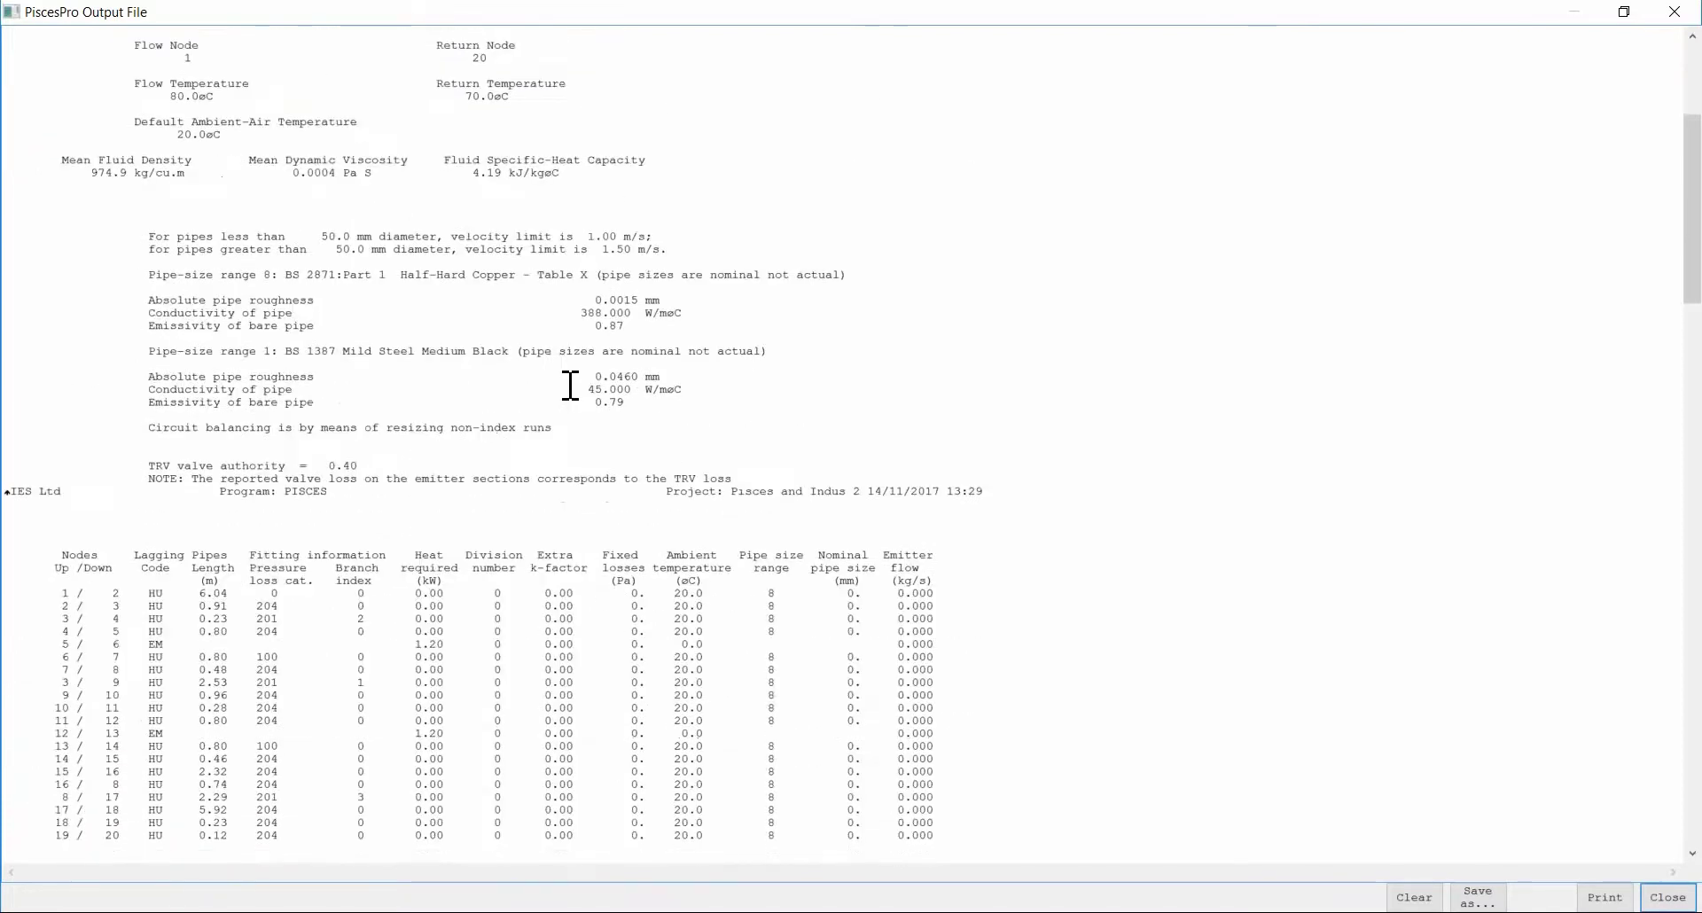
pyautogui.scroll(-5, 573, 388)
pyautogui.scroll(-10, 552, 371)
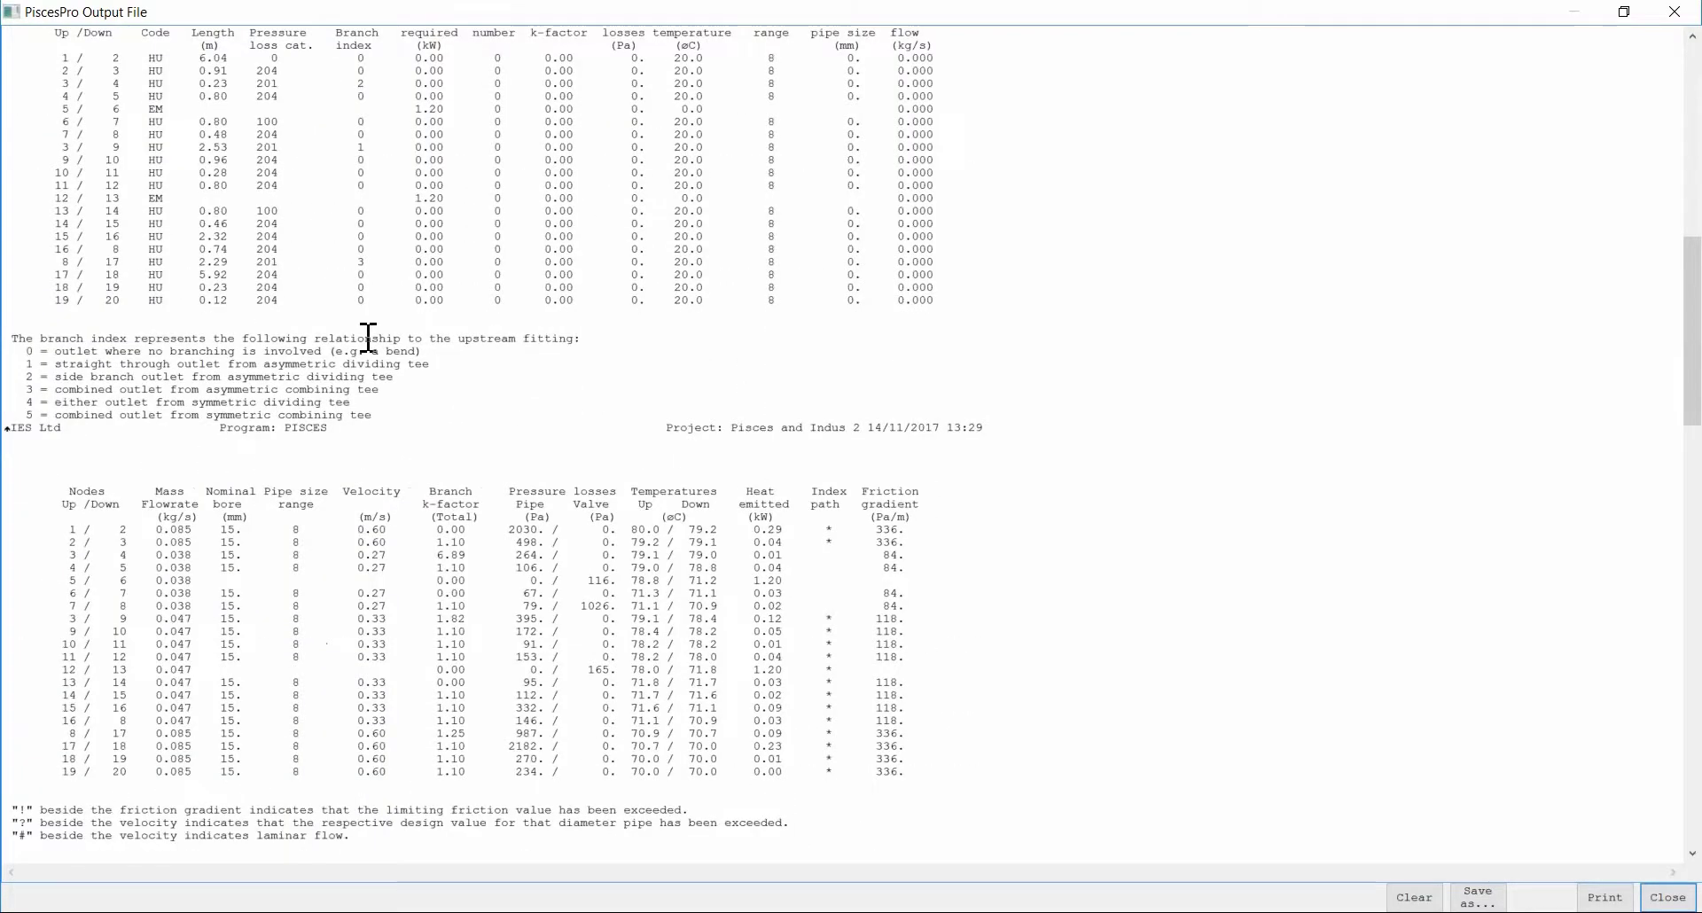
pyautogui.scroll(-6, 335, 354)
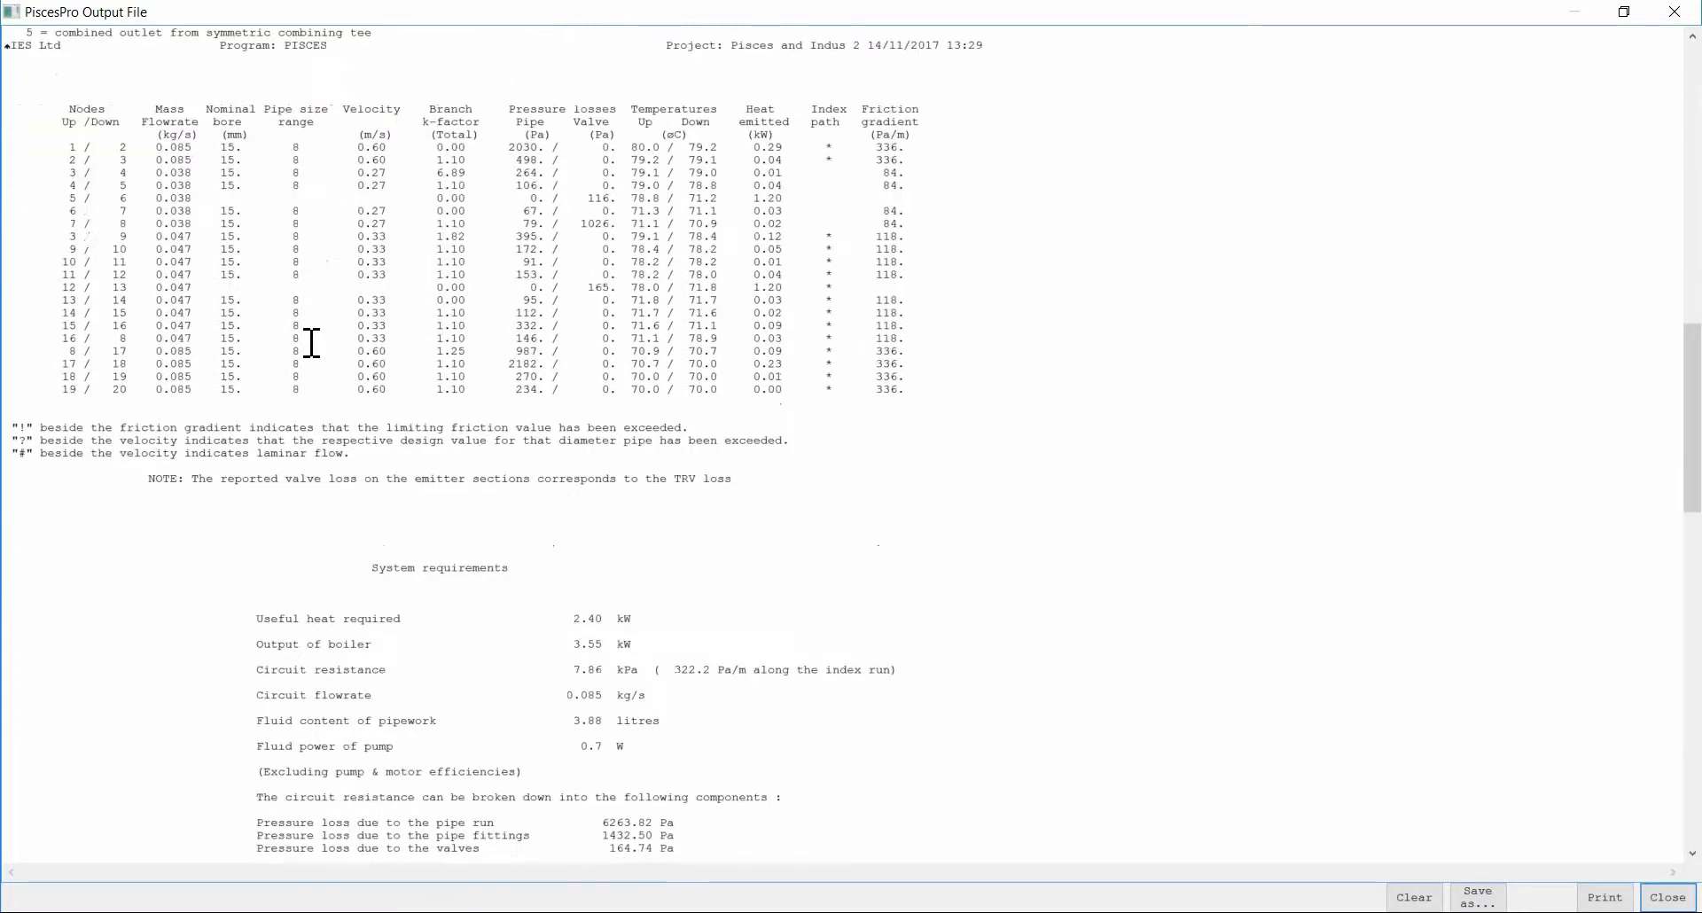
# Recheck the node tables in the output file, read the system and pipework requirements, and close the file.
pyautogui.scroll(10, 338, 350)
pyautogui.scroll(9, 337, 349)
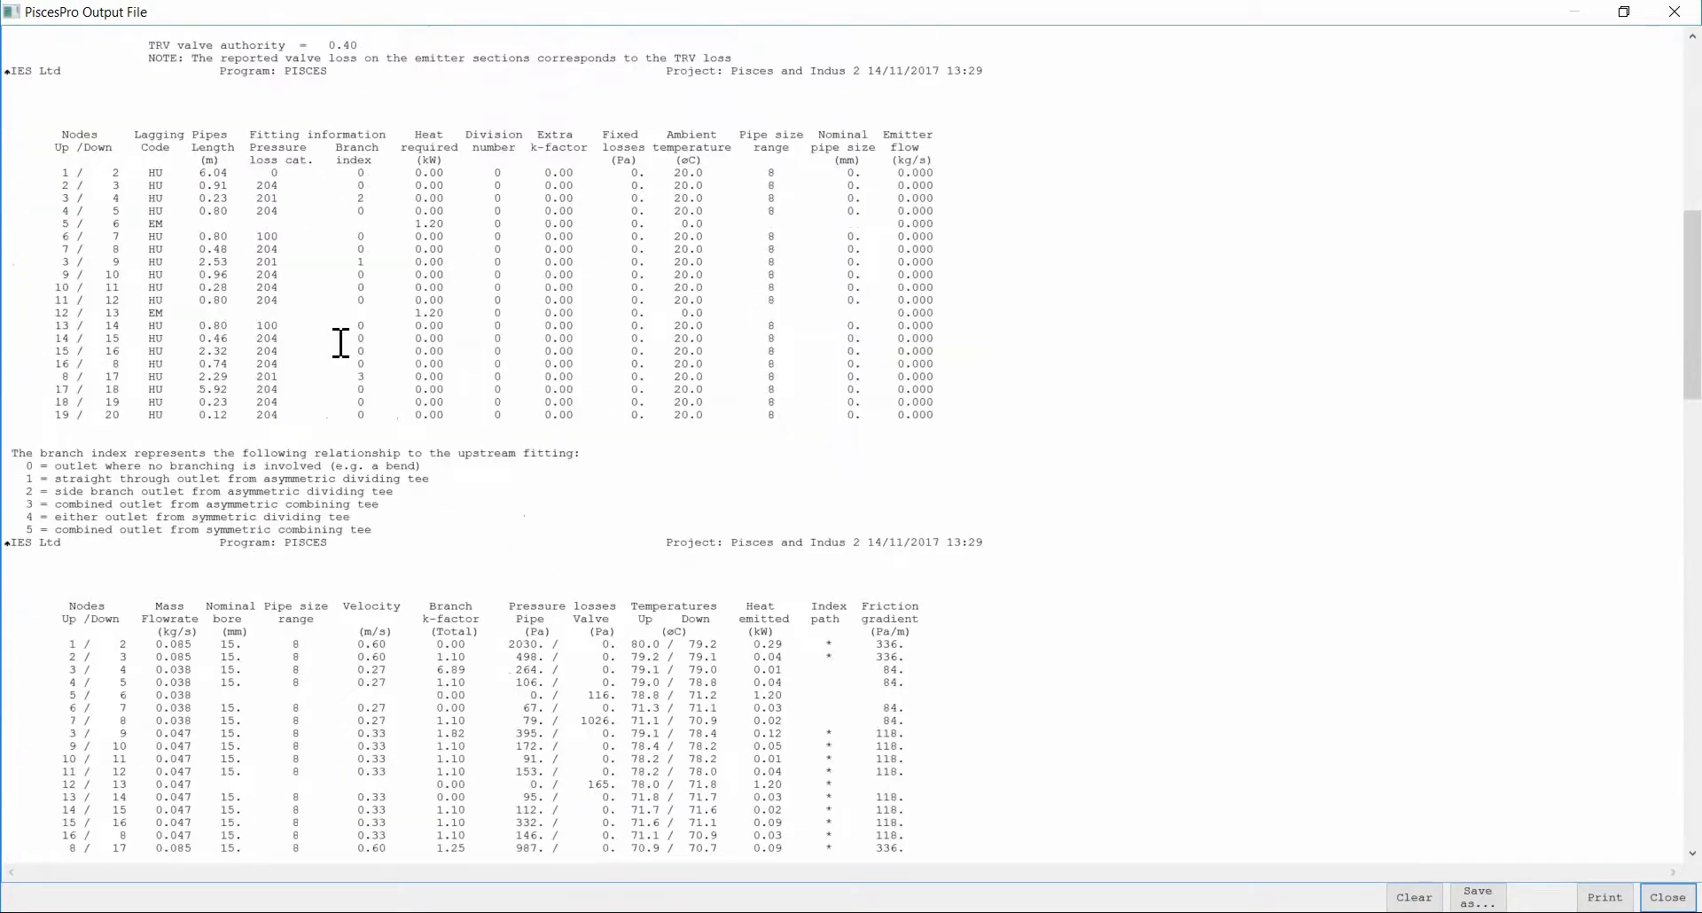
pyautogui.scroll(-20, 399, 351)
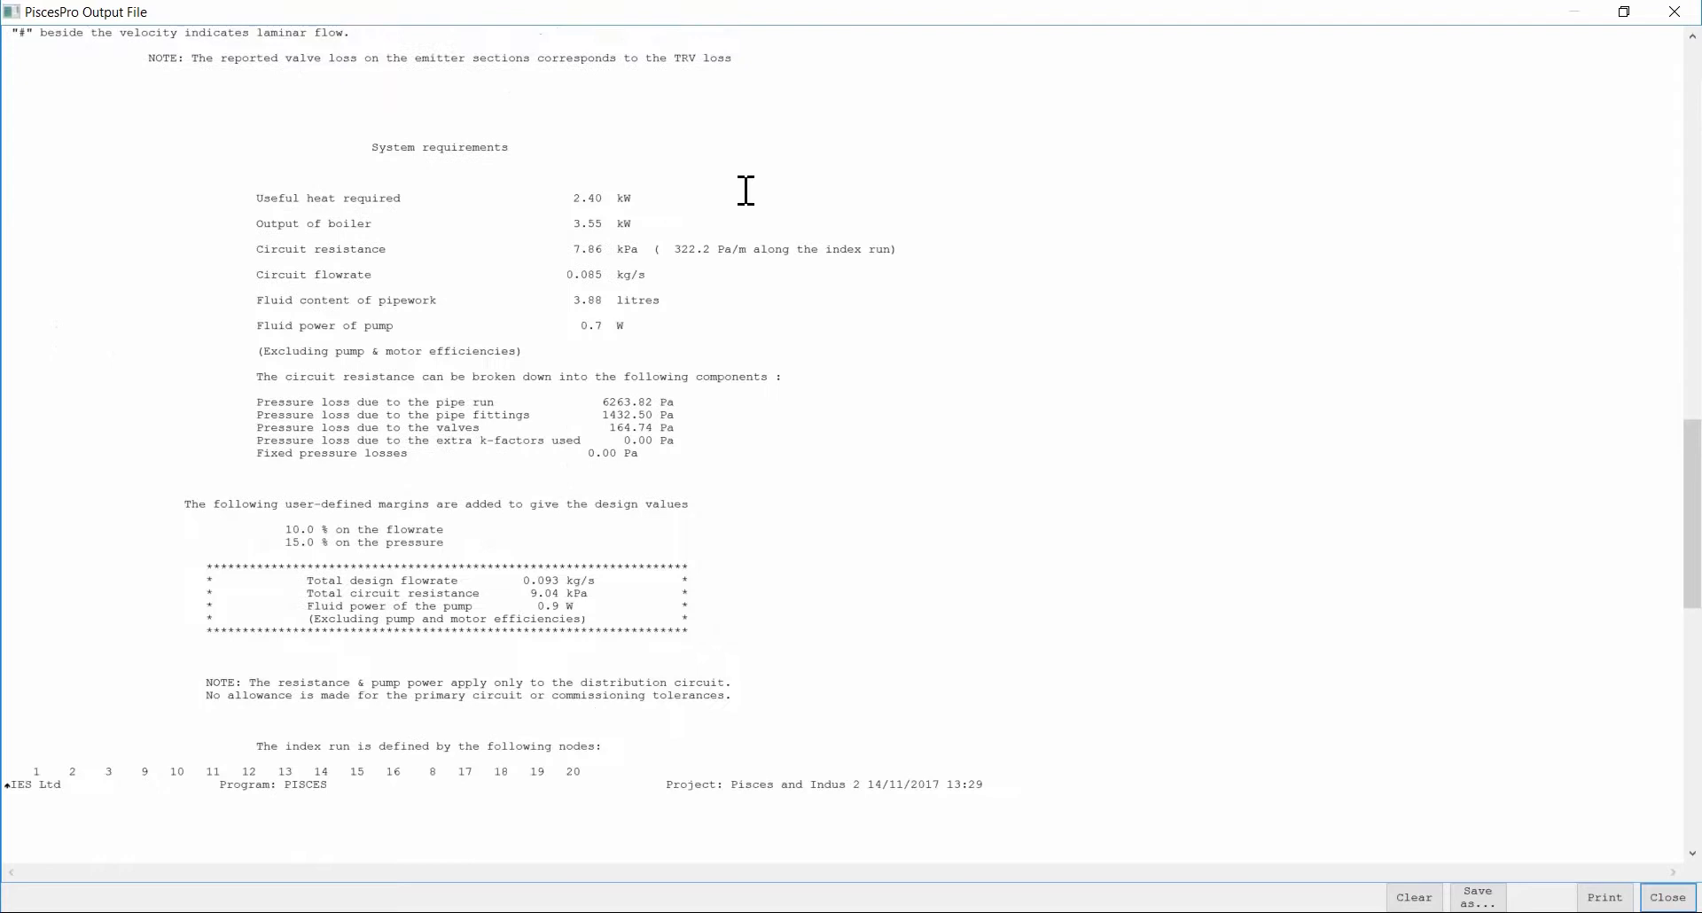
pyautogui.scroll(-5, 690, 313)
pyautogui.scroll(-11, 768, 324)
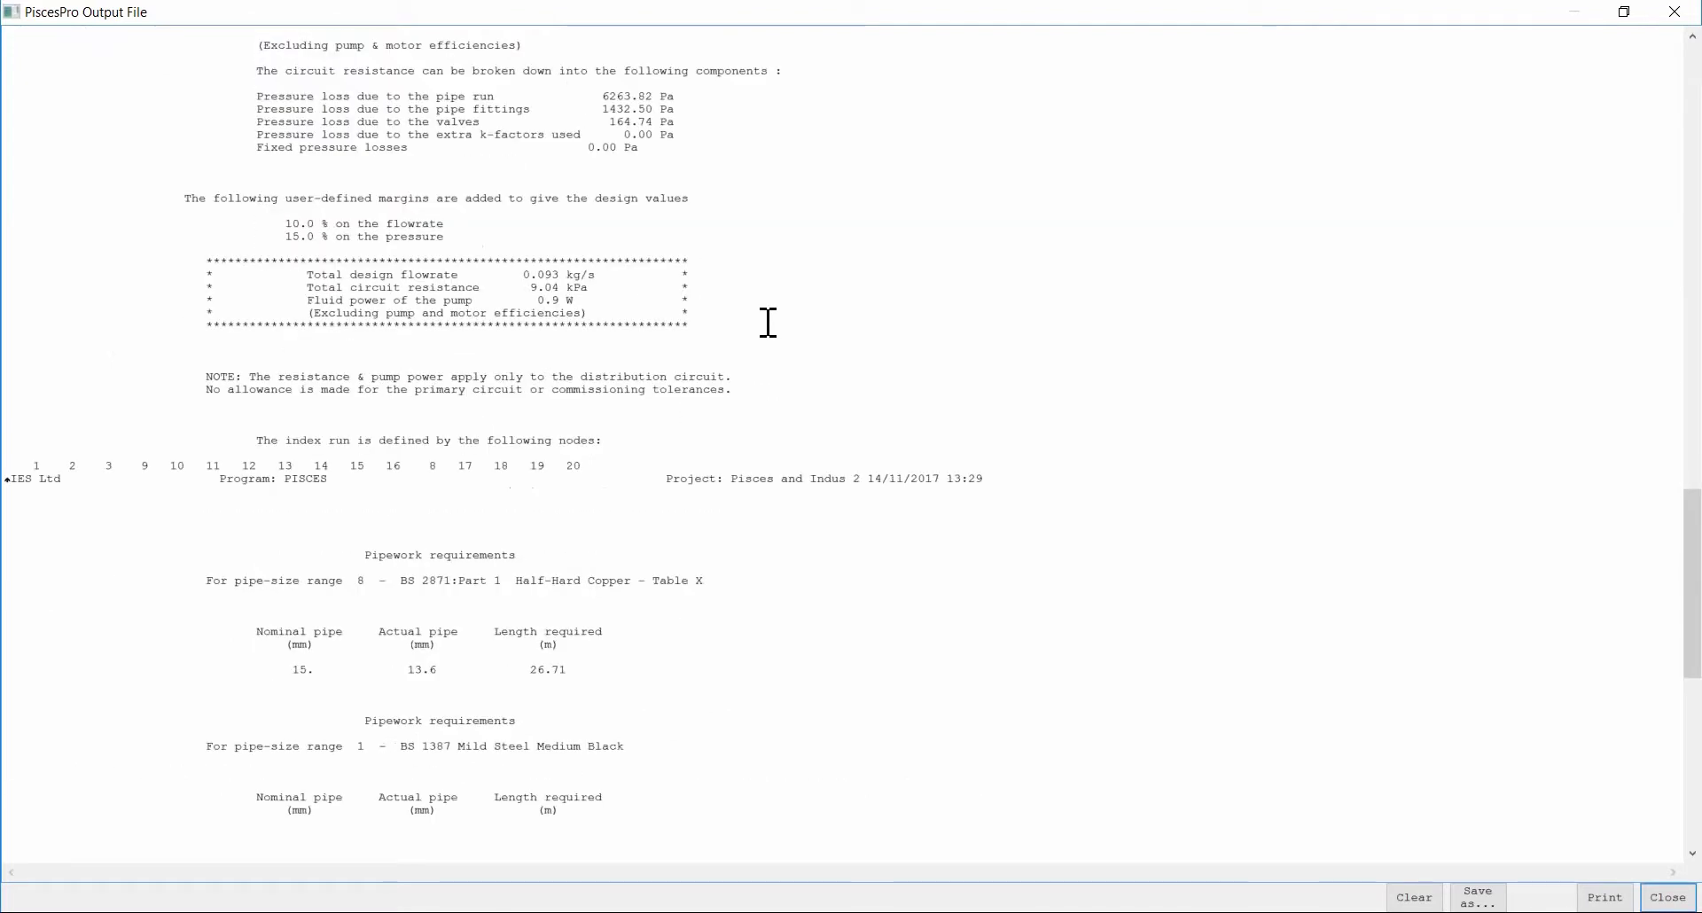
pyautogui.click(1675, 12)
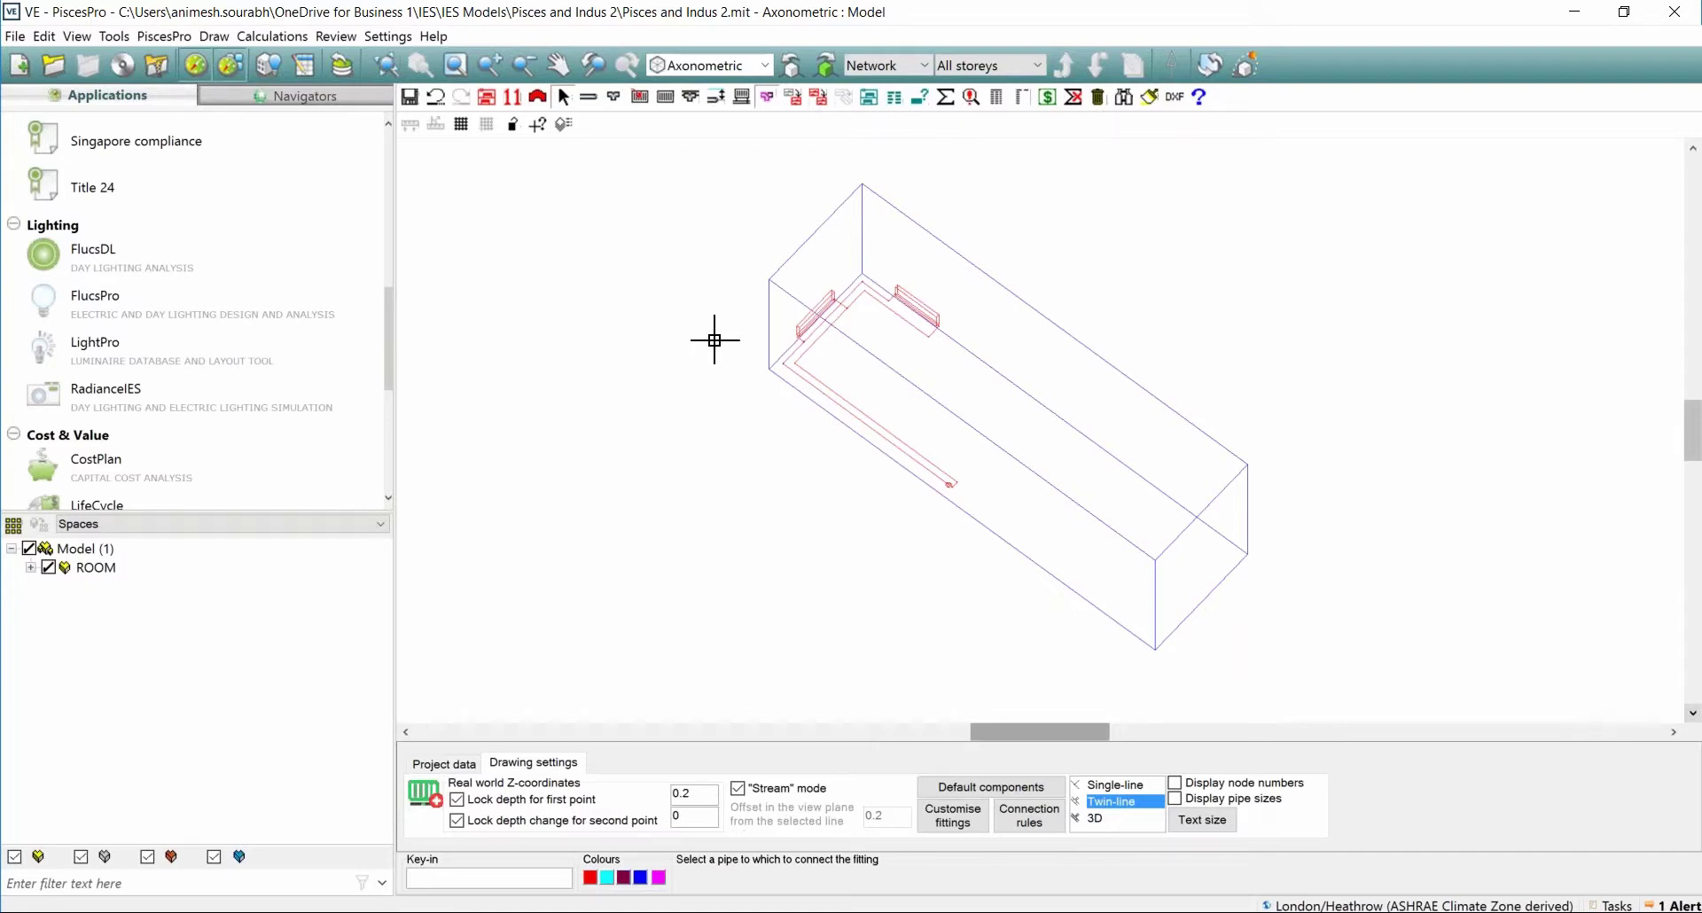
# Open the enlarged parts list, review its pipework lengths, bends, connectors, tees, valves and pump, and close it.
pyautogui.click(1023, 98)
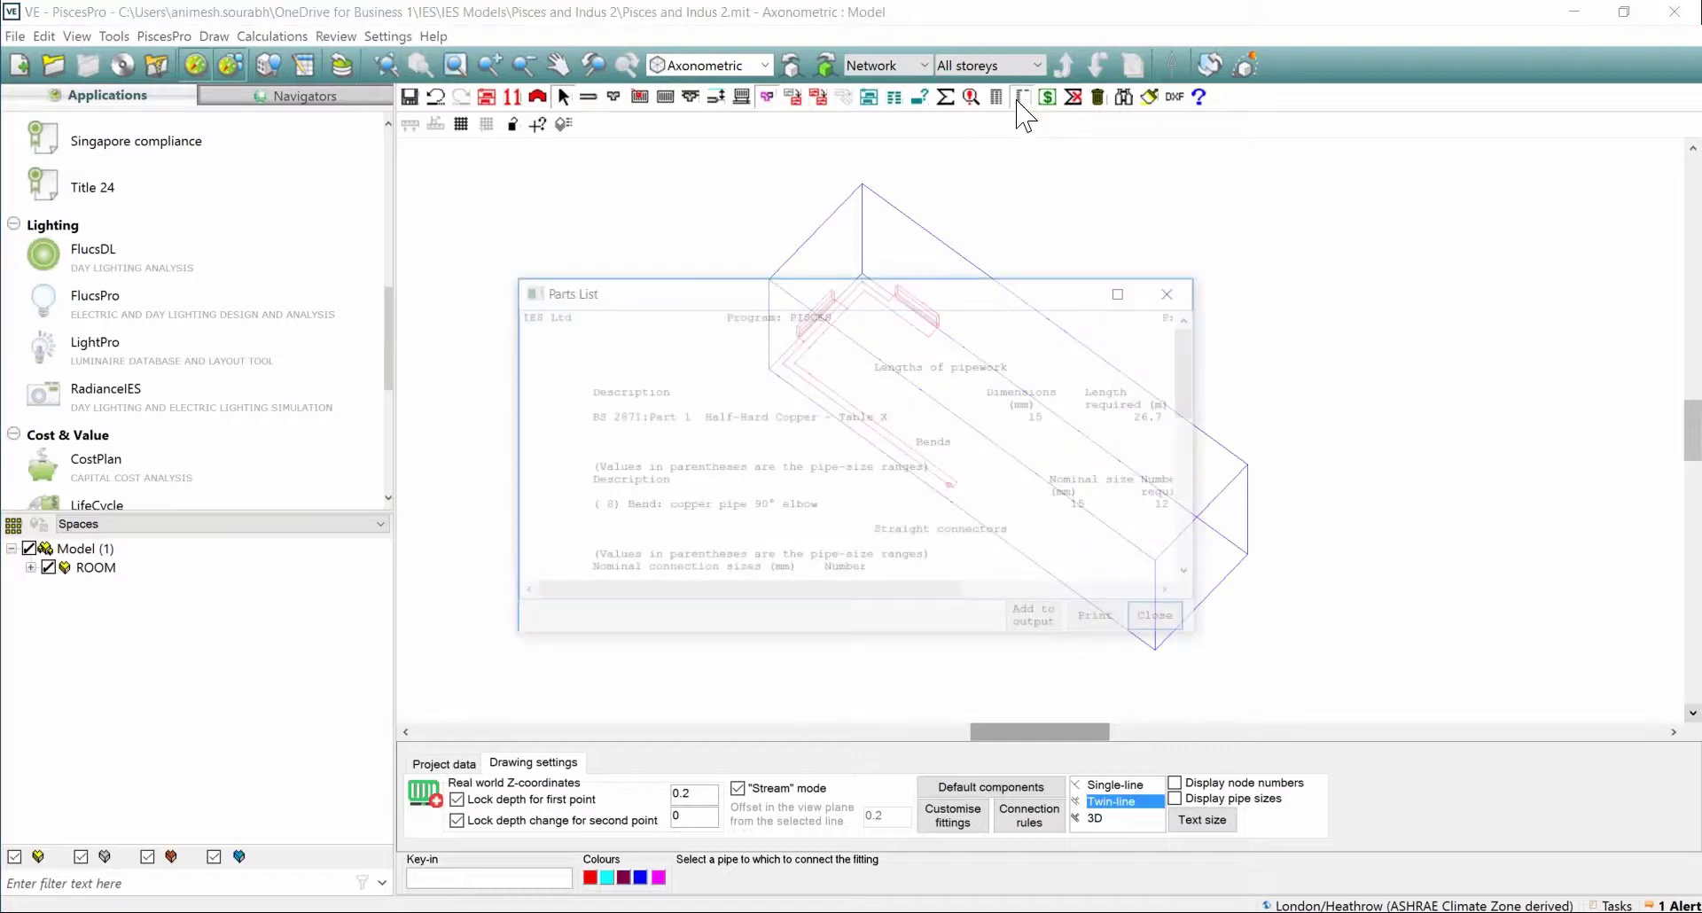
pyautogui.doubleClick(661, 296)
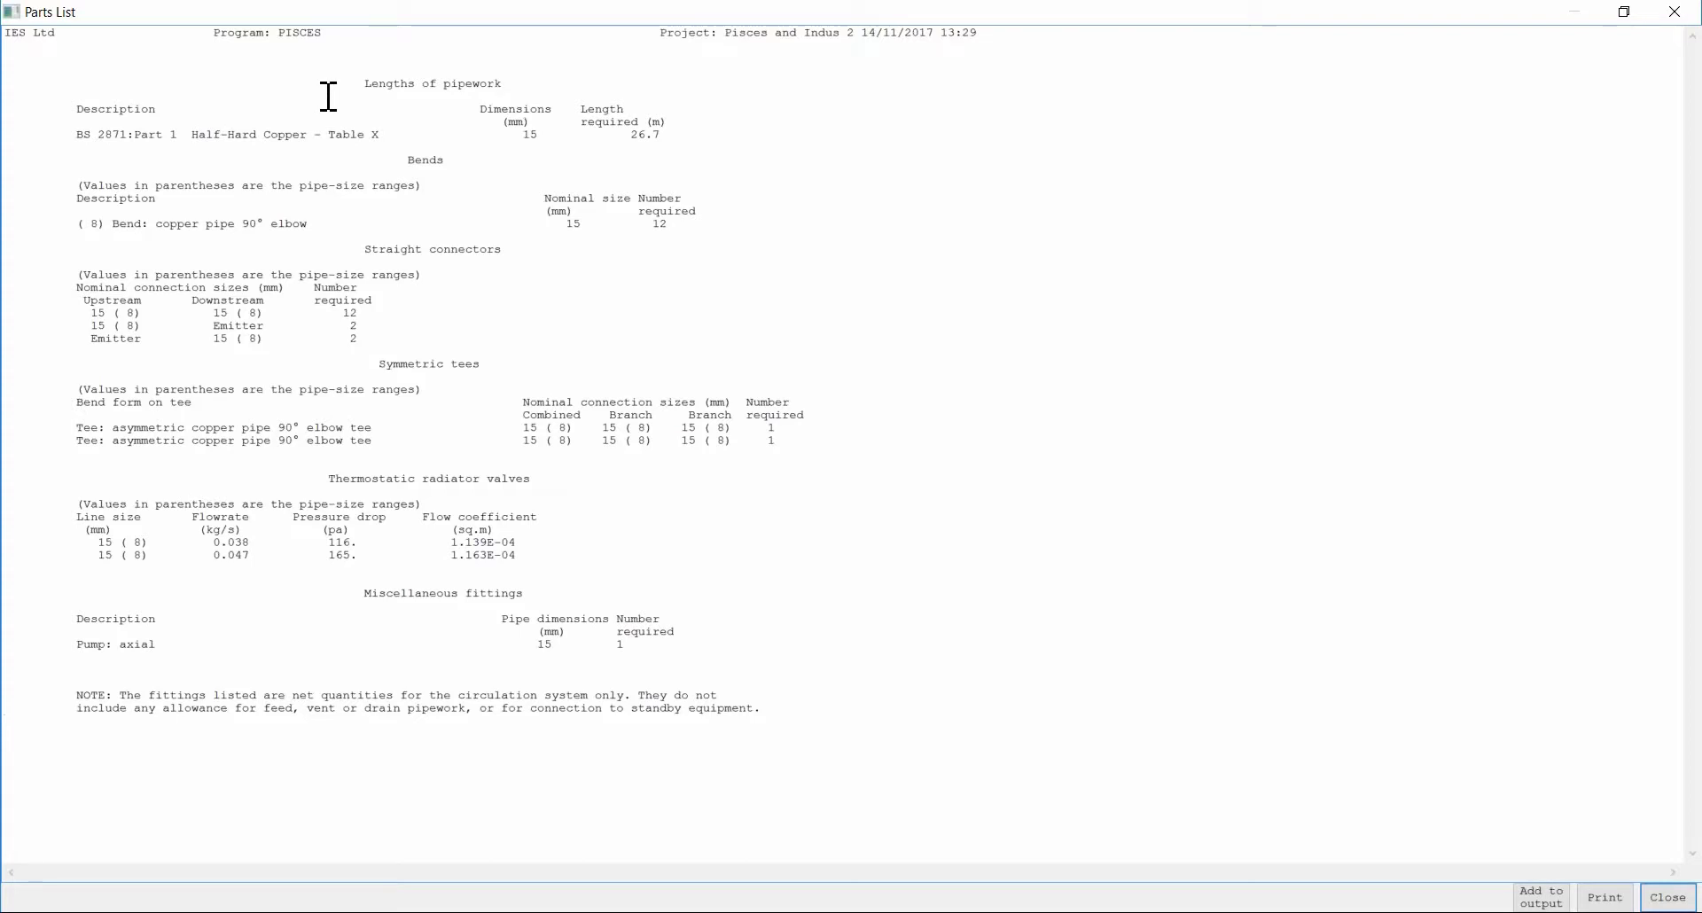
pyautogui.click(1674, 12)
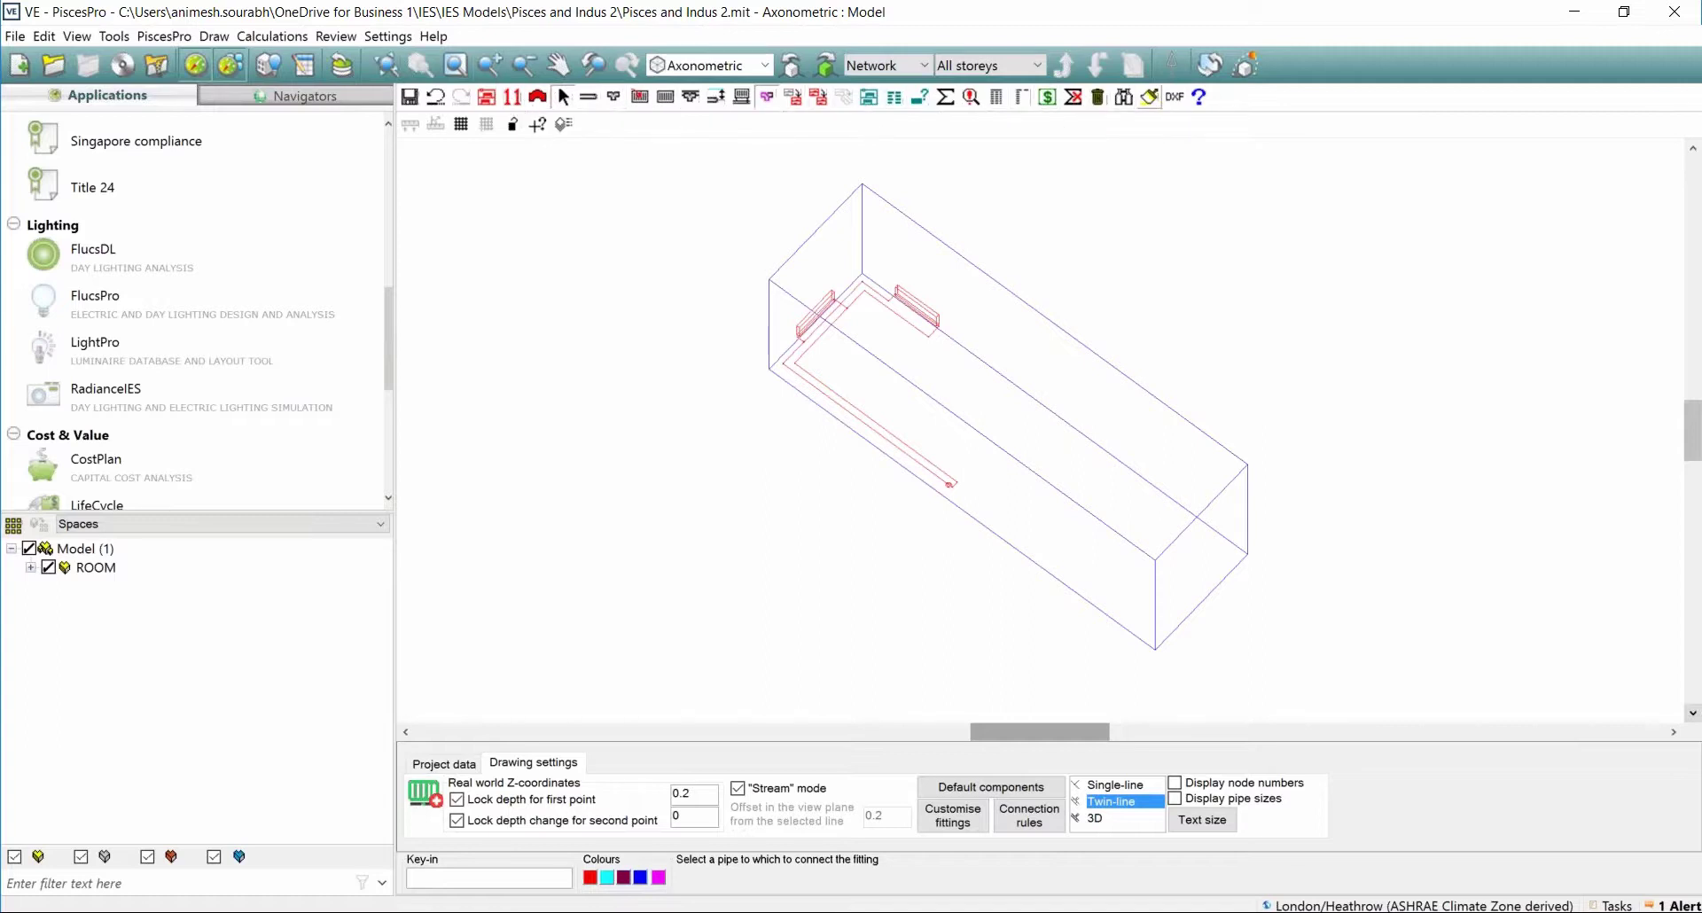
# Switch to the IndusPro duct sizing application, saving the changes to the pipework project.
pyautogui.click(232, 69)
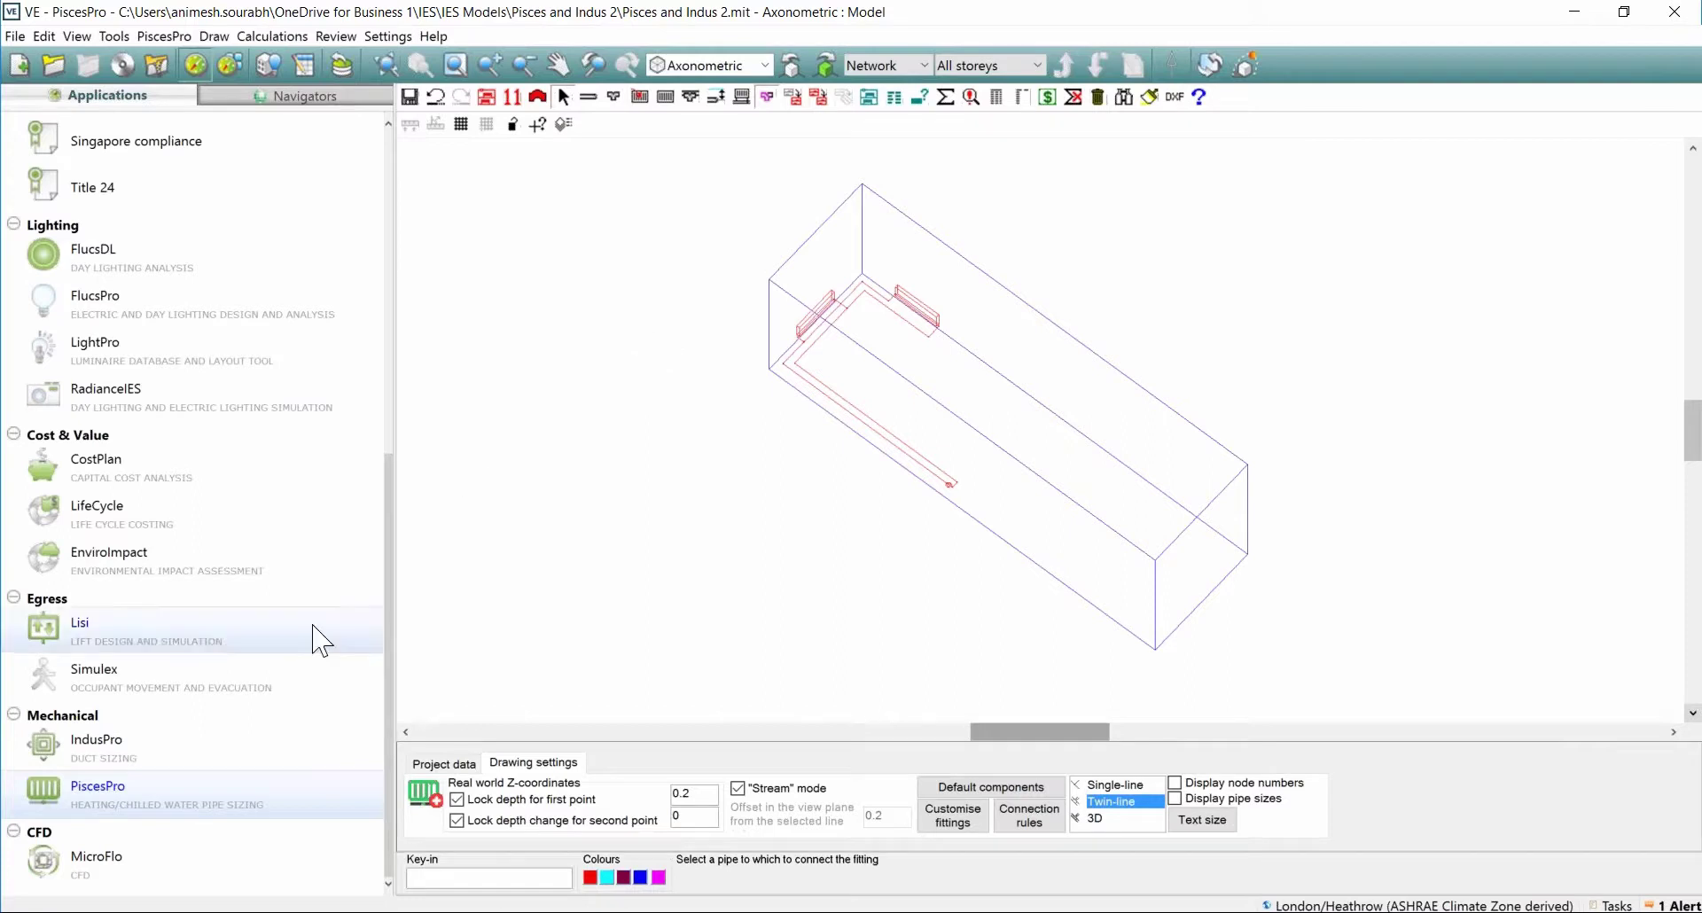
pyautogui.click(238, 748)
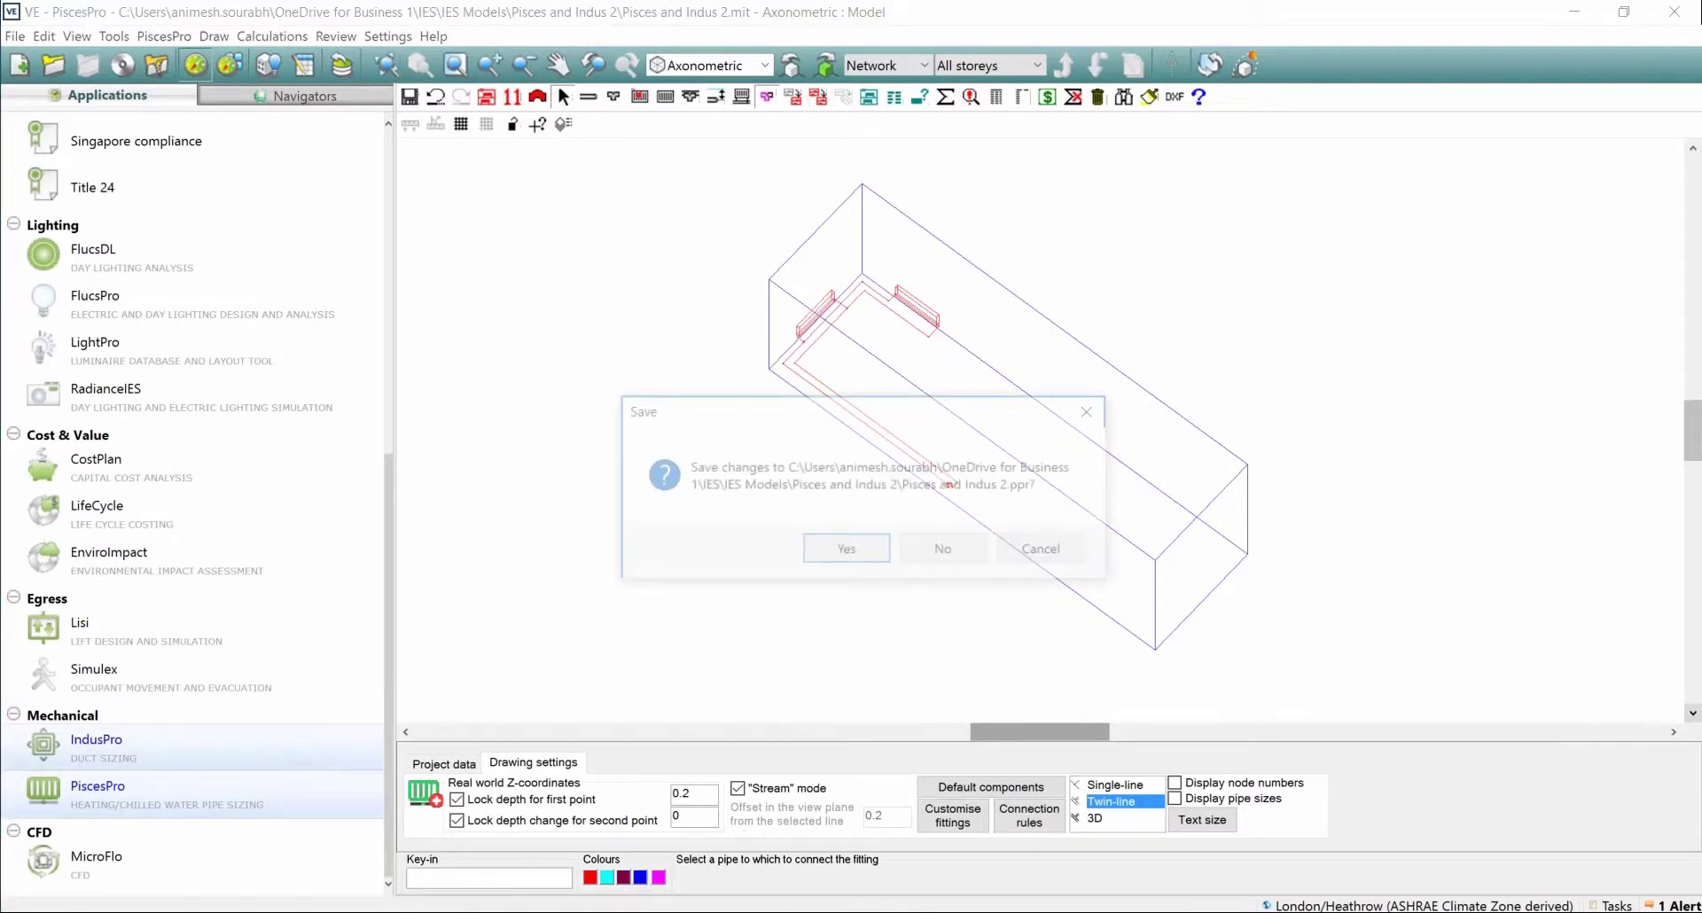
pyautogui.click(845, 547)
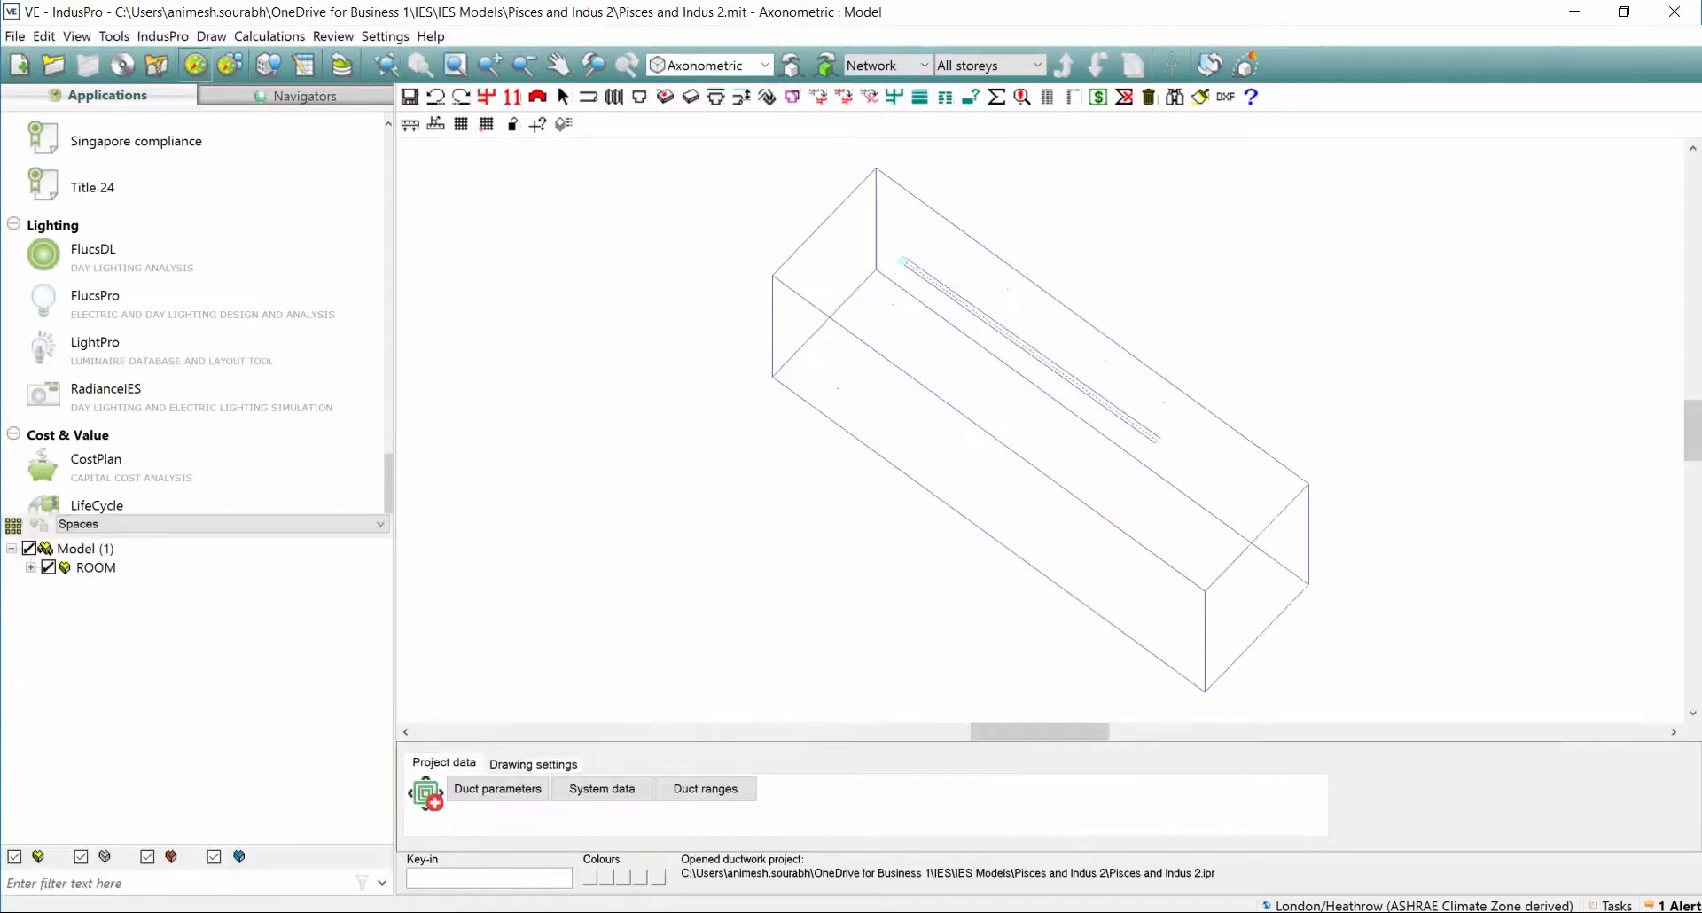
# Review IndusPro's duct parameters, system data and duct range data without changing them.
pyautogui.click(497, 788)
pyautogui.click(662, 448)
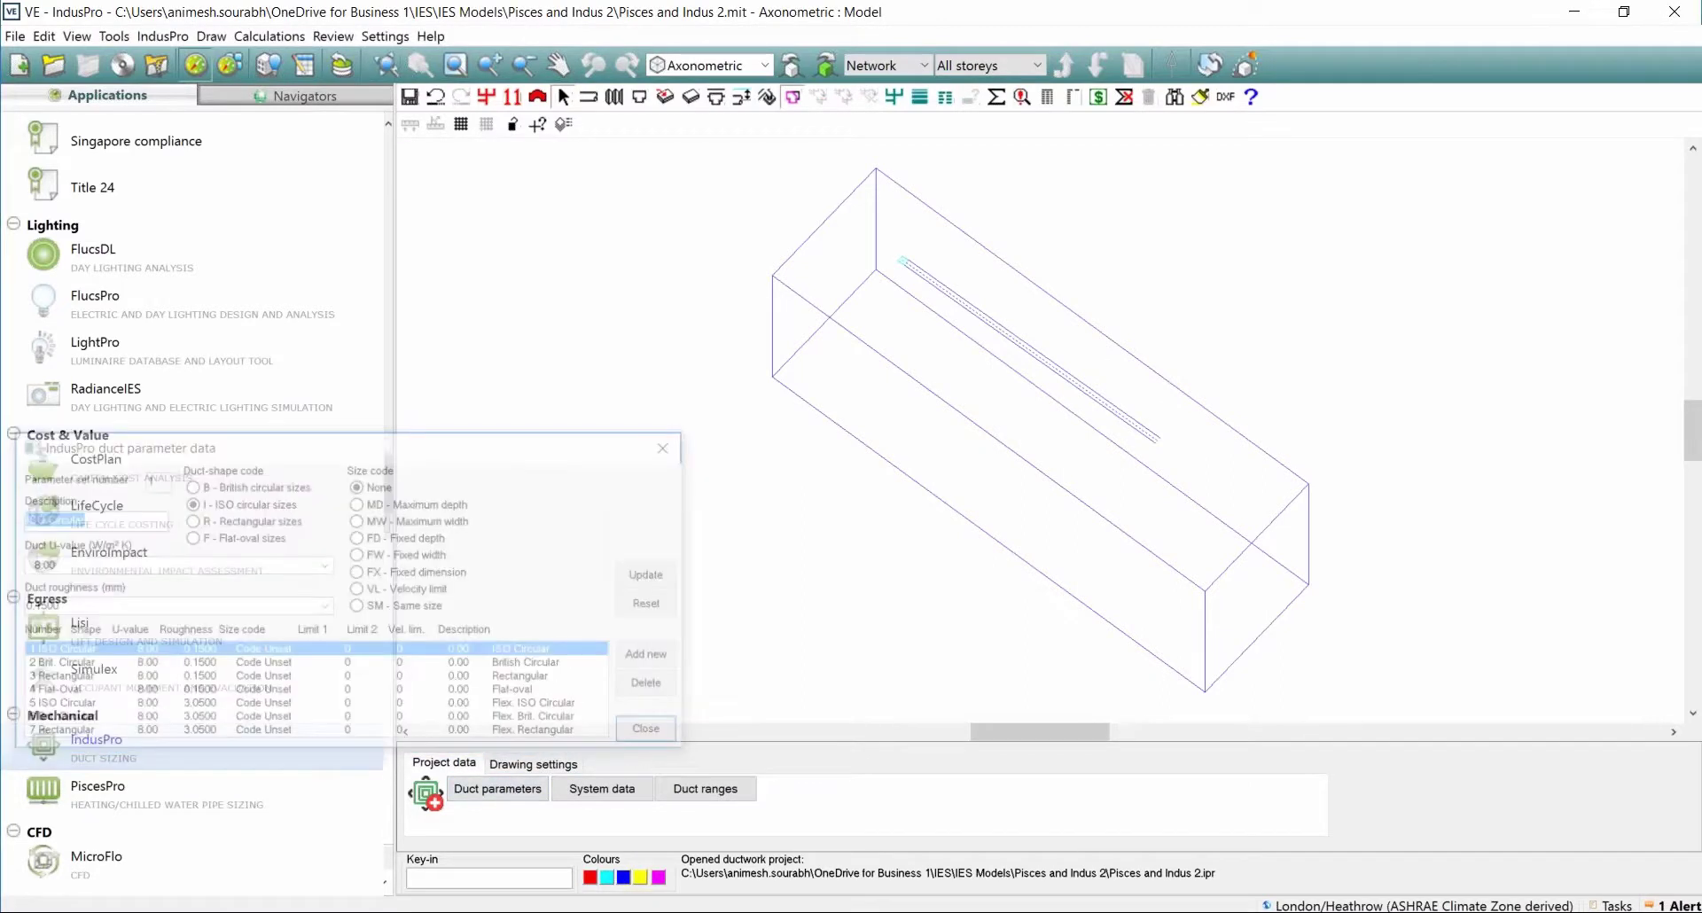
pyautogui.click(601, 789)
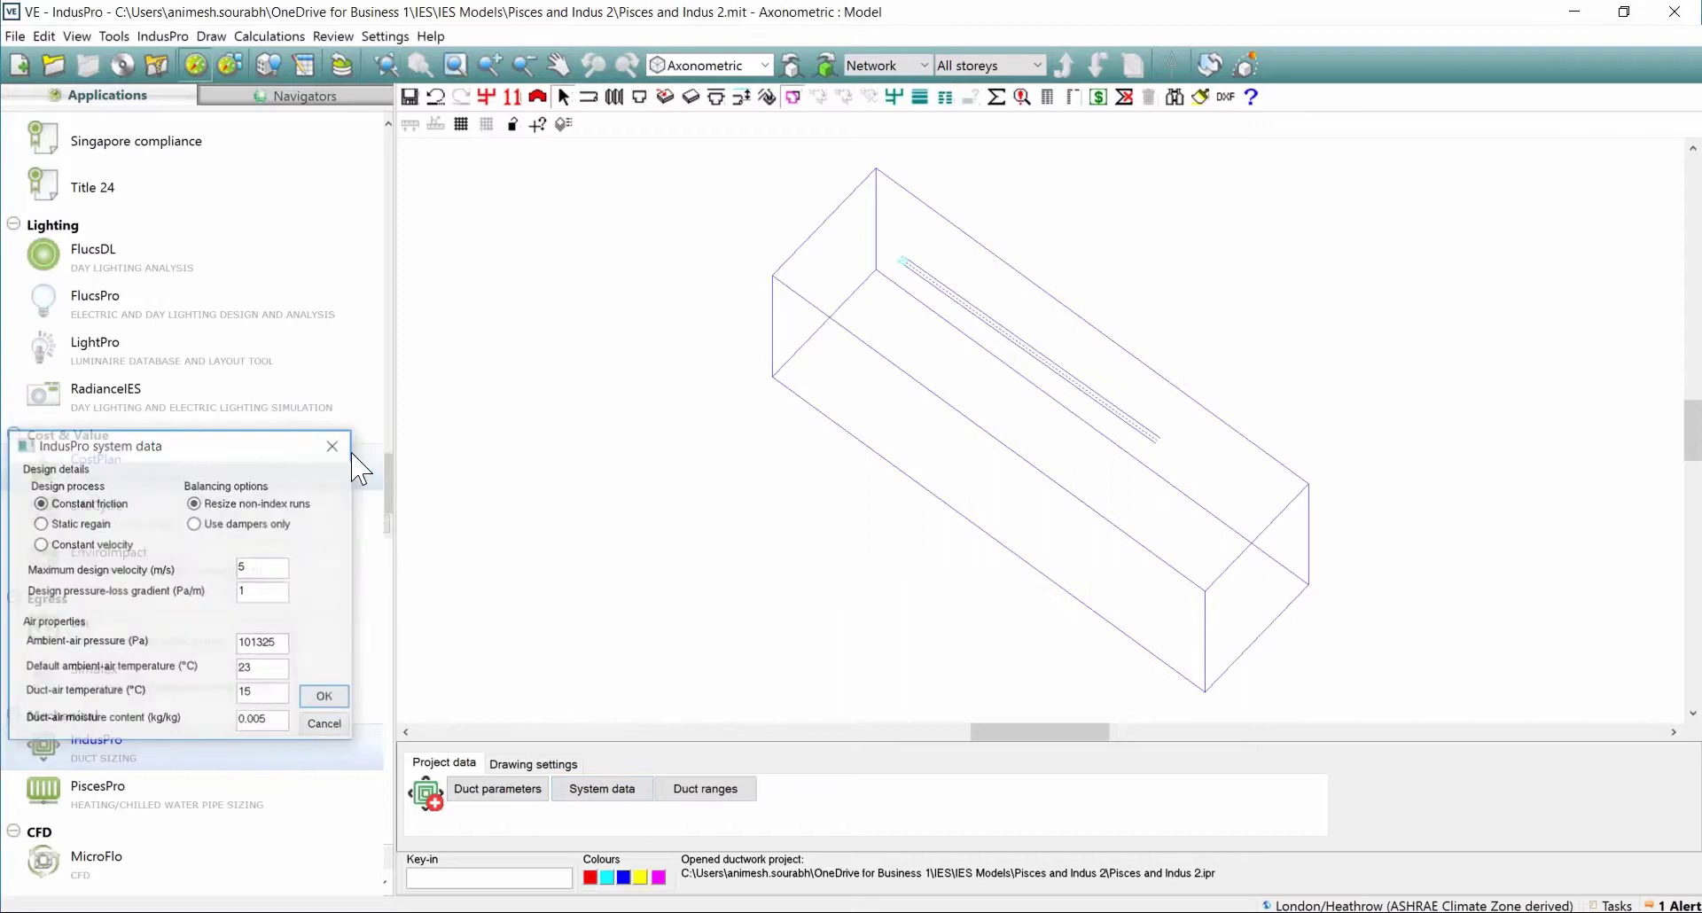
pyautogui.click(705, 788)
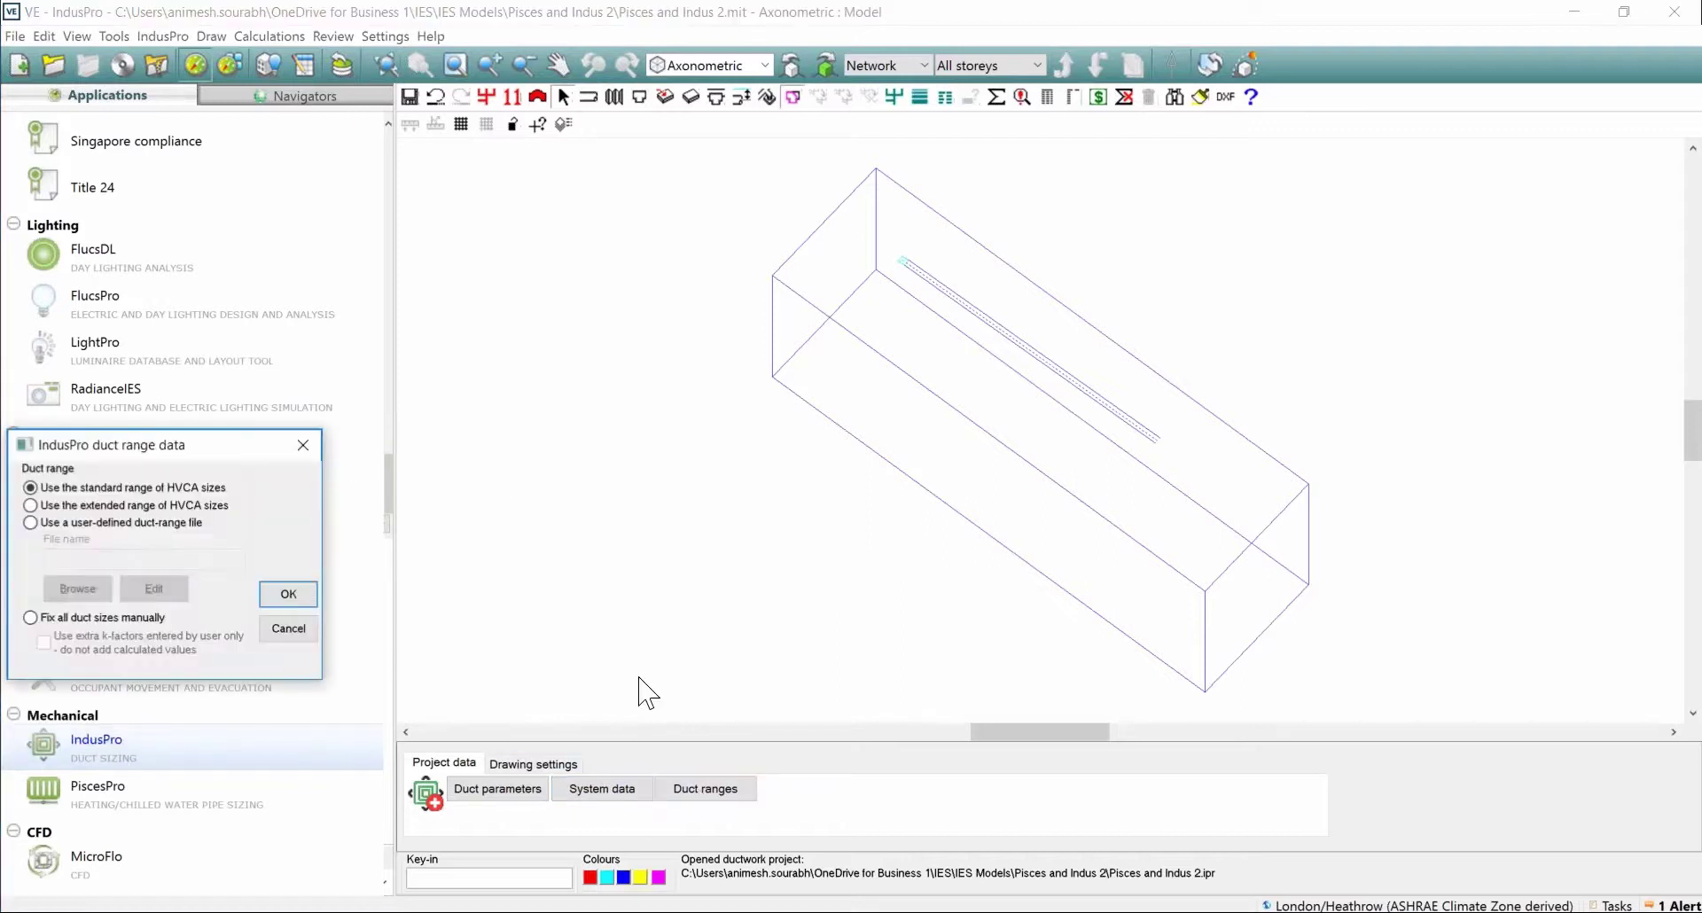
pyautogui.click(303, 445)
# Show the duct drawing settings, inspect the default duct component's properties, and close the default components.
pyautogui.click(567, 764)
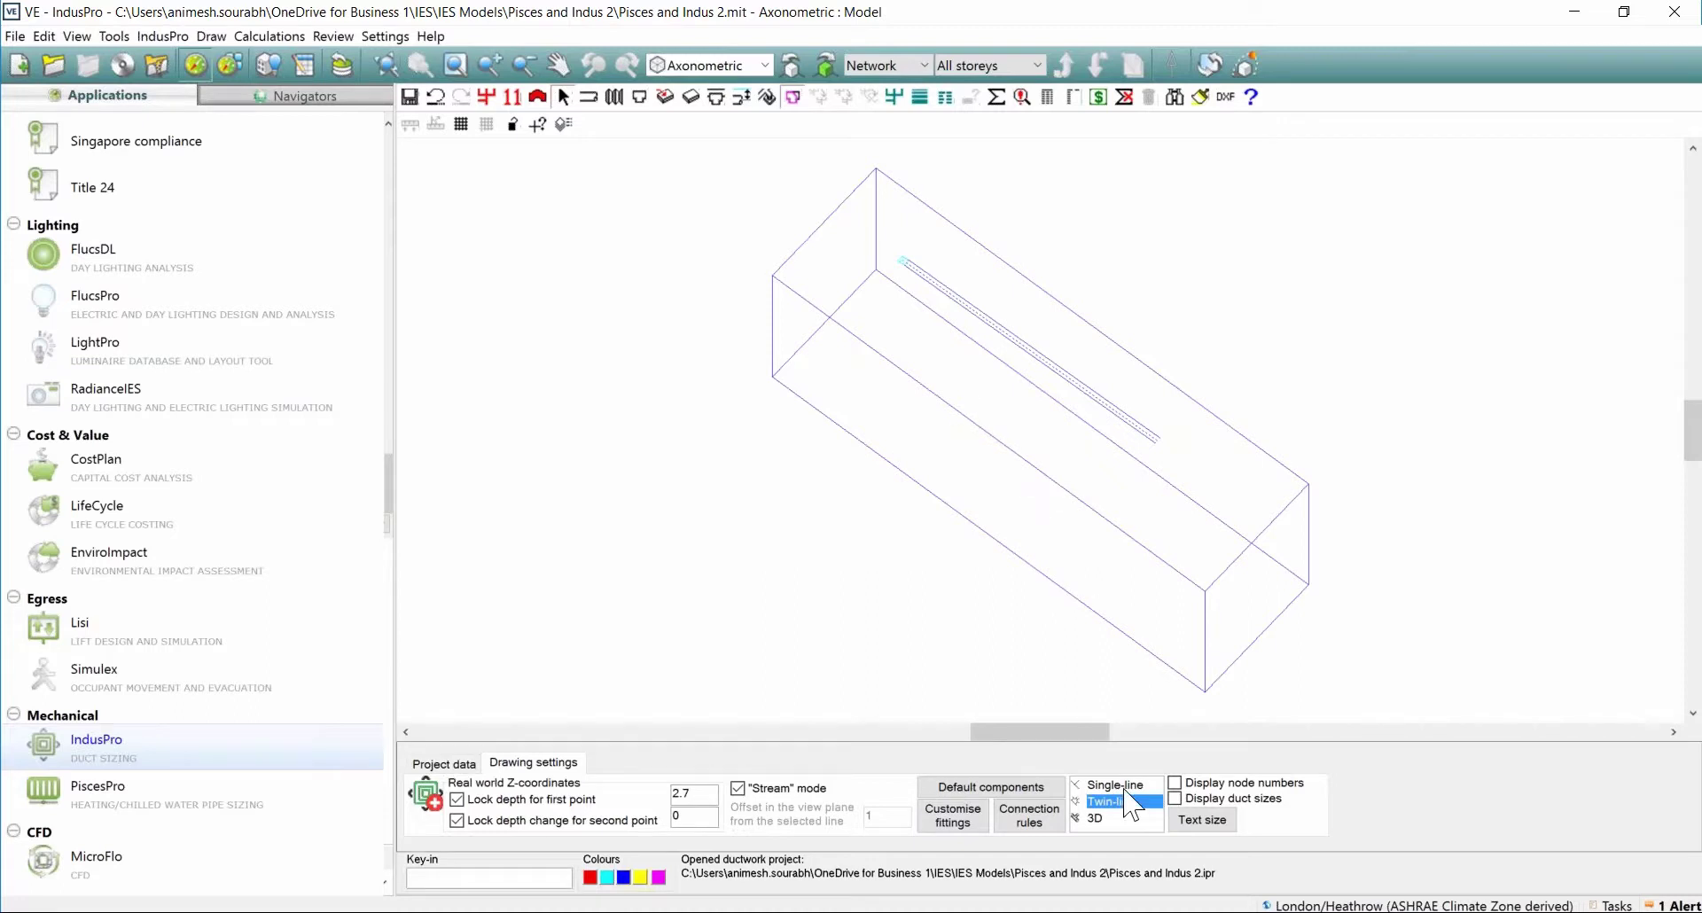
pyautogui.click(979, 797)
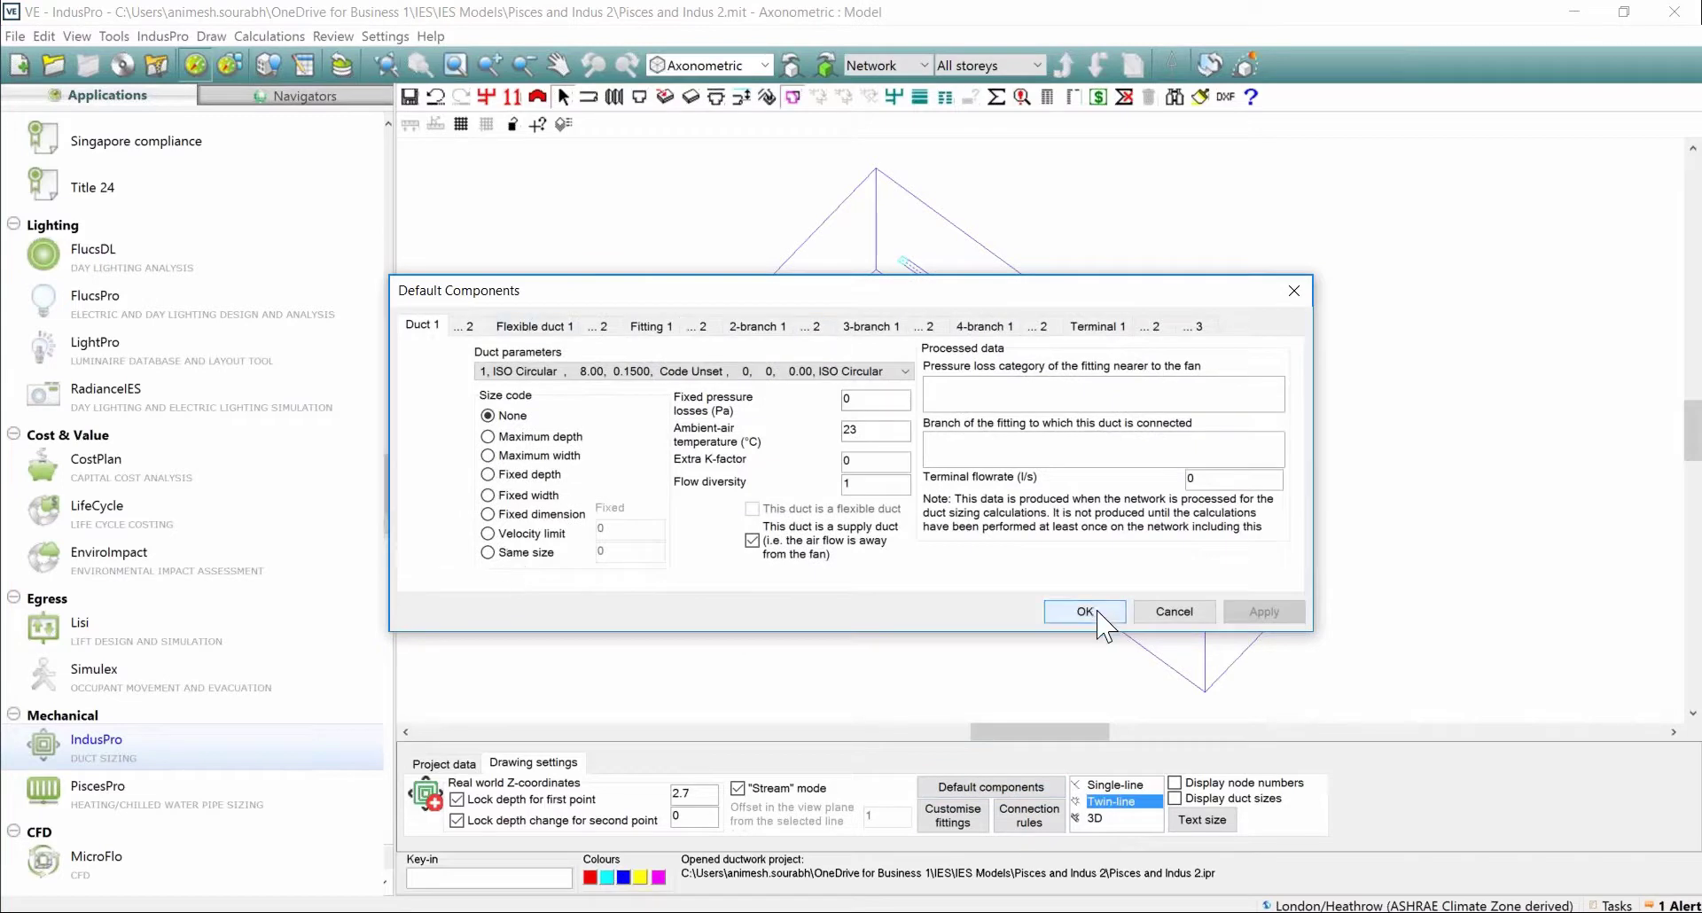
pyautogui.click(1097, 610)
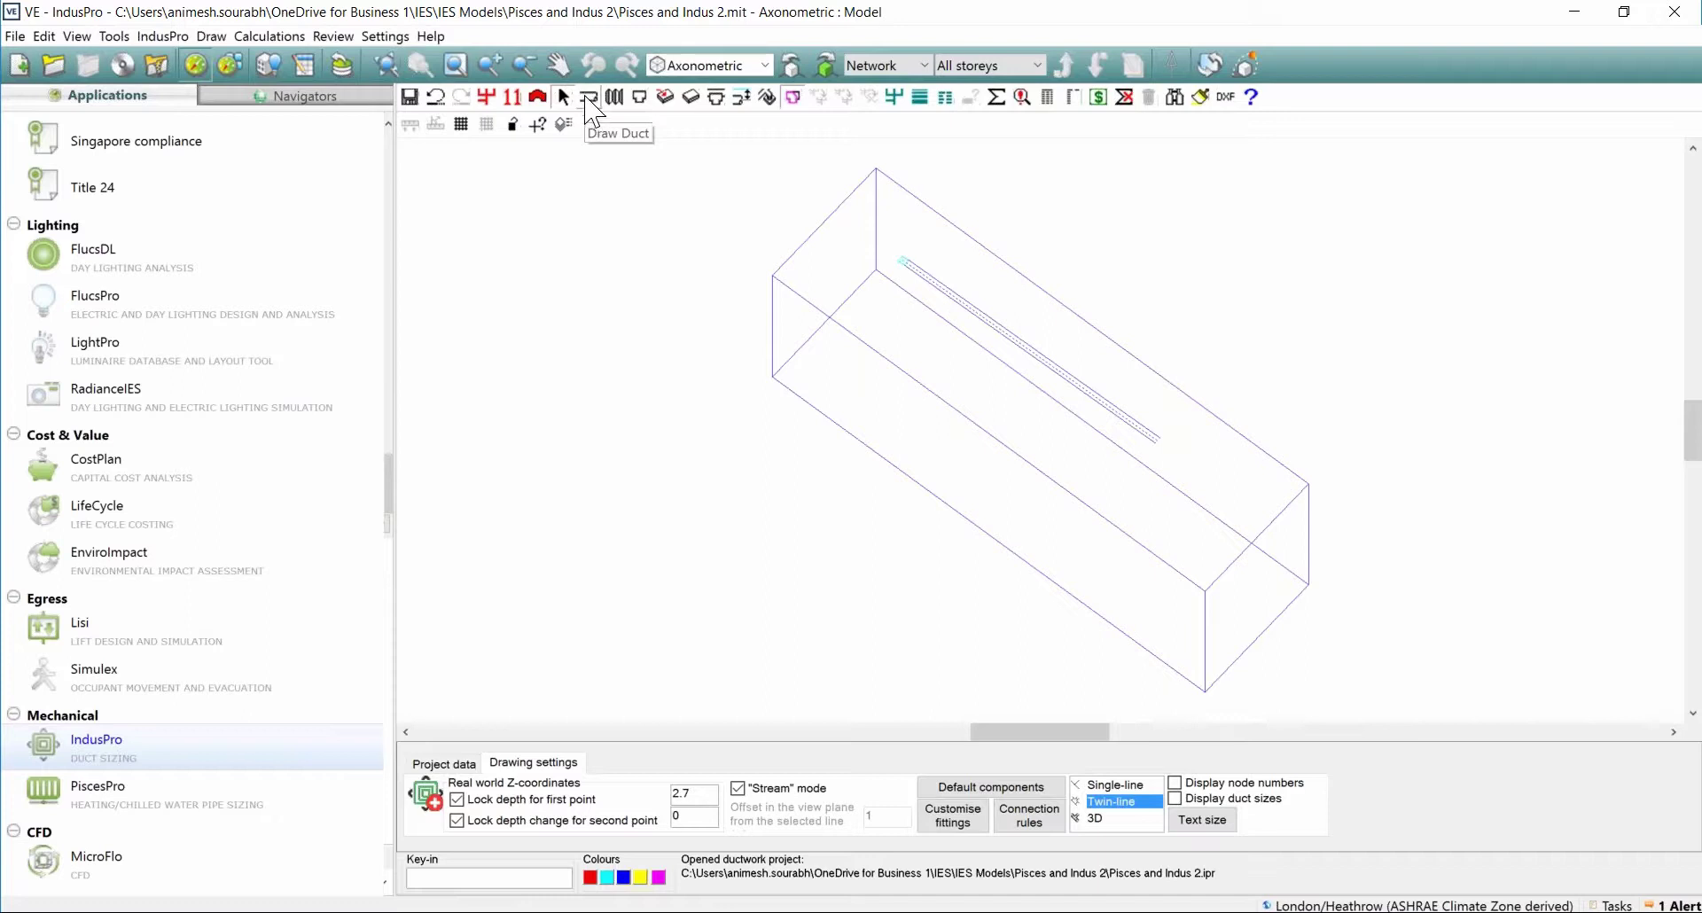
pyautogui.click(690, 98)
pyautogui.click(593, 100)
pyautogui.click(726, 76)
pyautogui.click(687, 306)
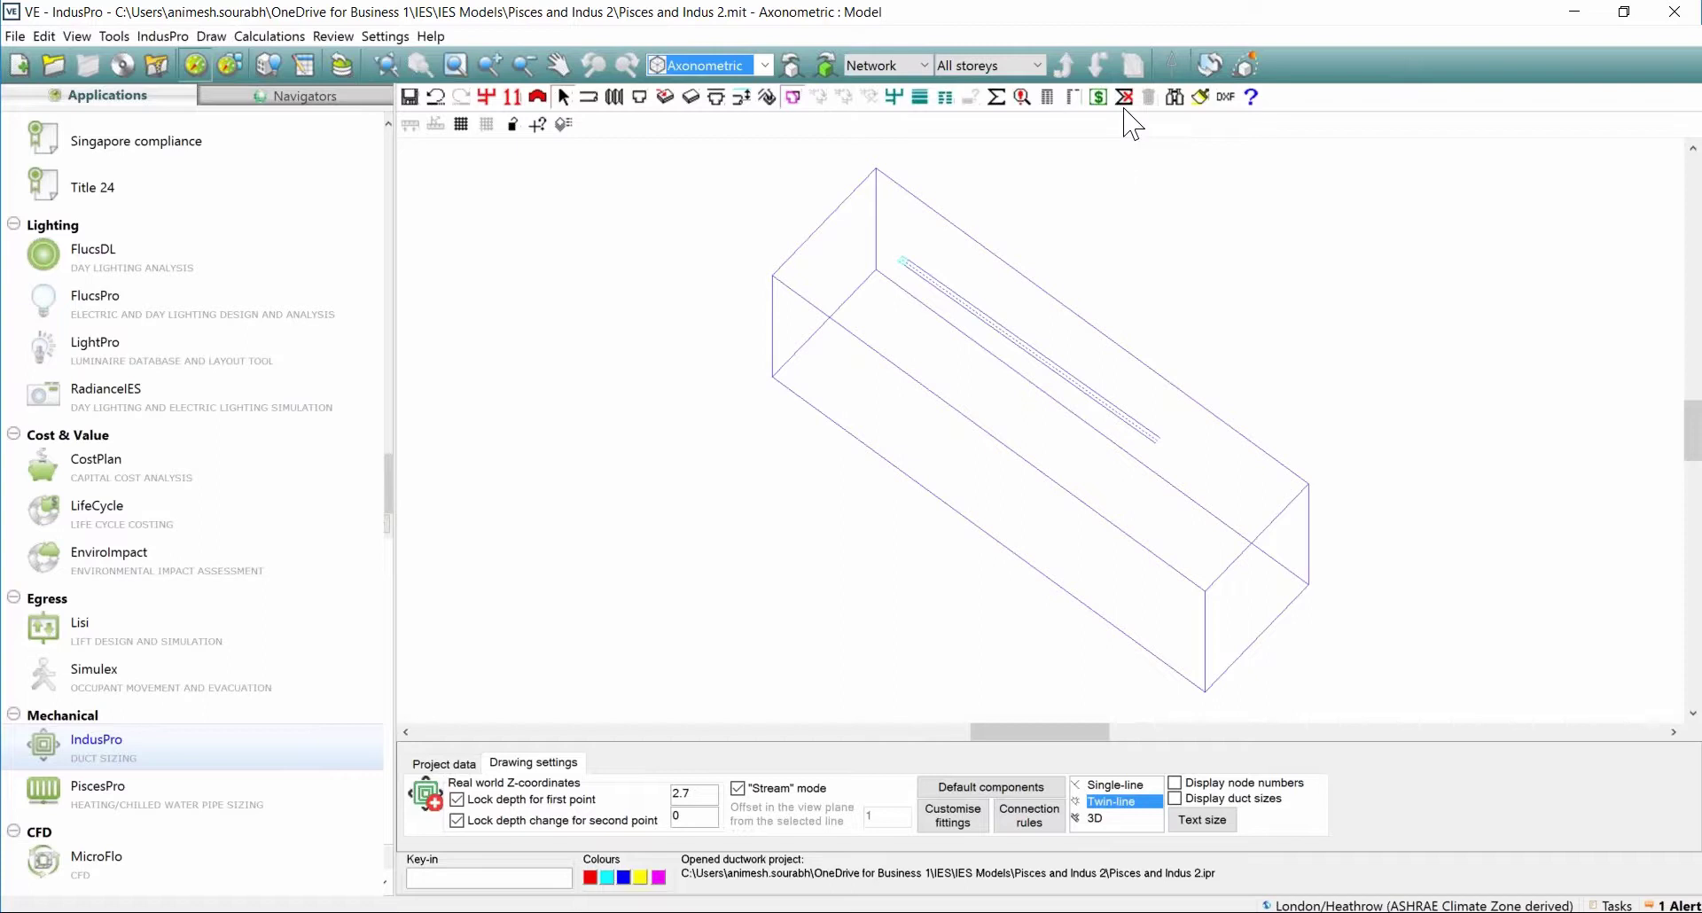
# Return to the PiscesPro application, saving the changes to the ductwork project.
pyautogui.click(151, 793)
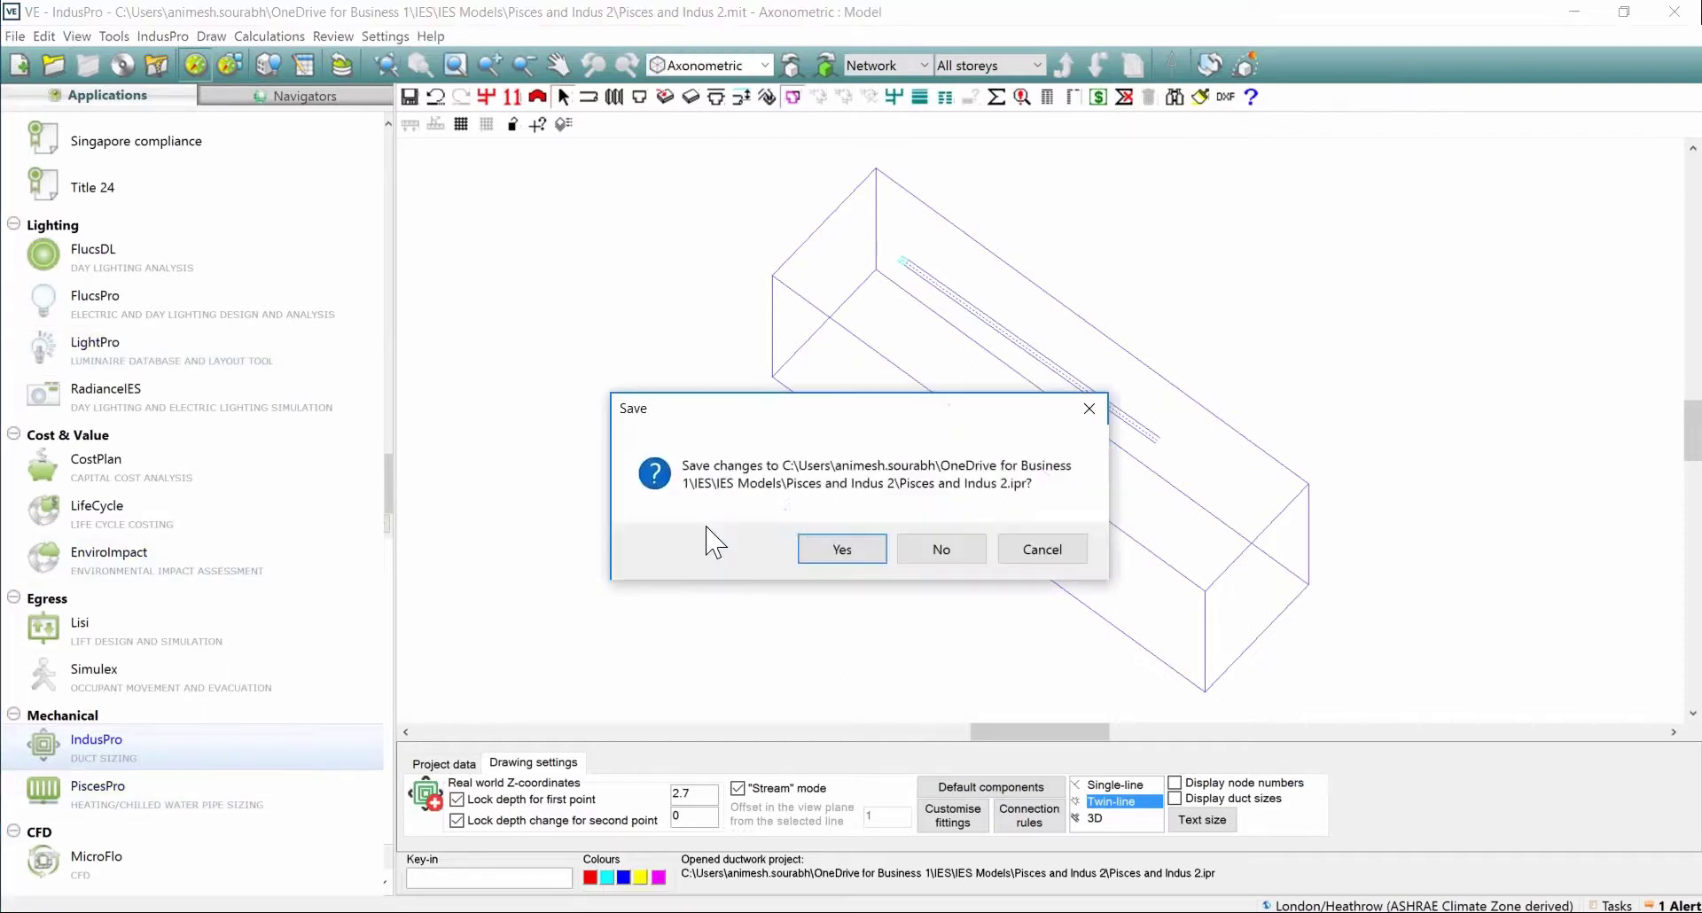
pyautogui.click(850, 552)
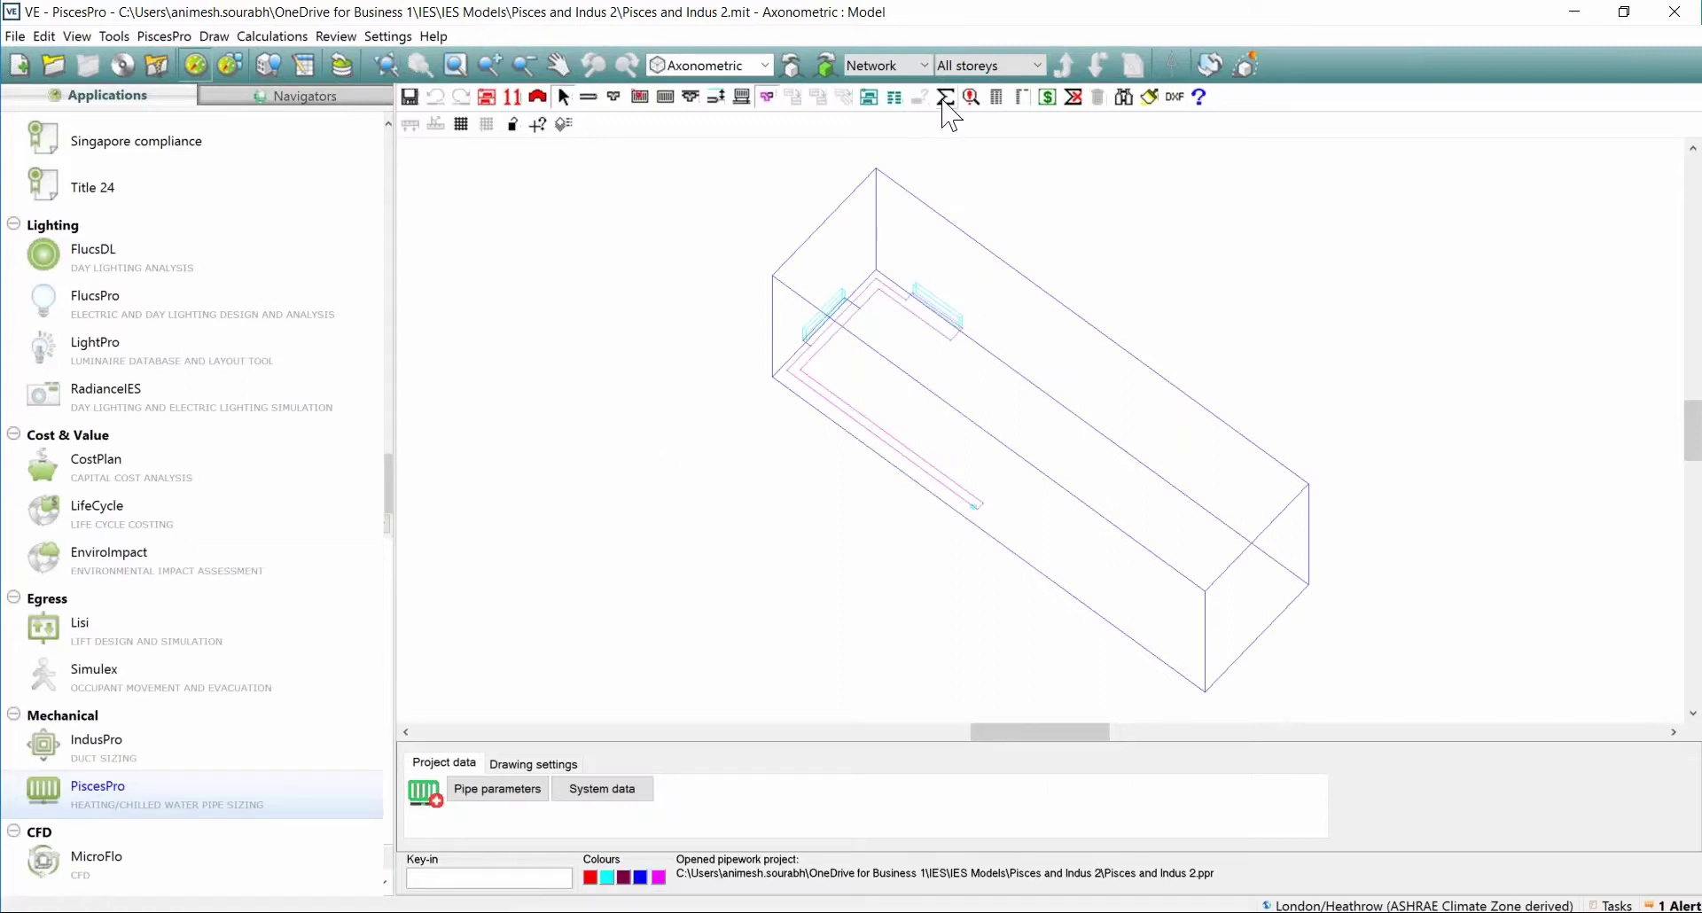
# Display the pipe sizes on the network and remove the calculated sizes from the entire project file.
pyautogui.click(533, 764)
pyautogui.click(1175, 797)
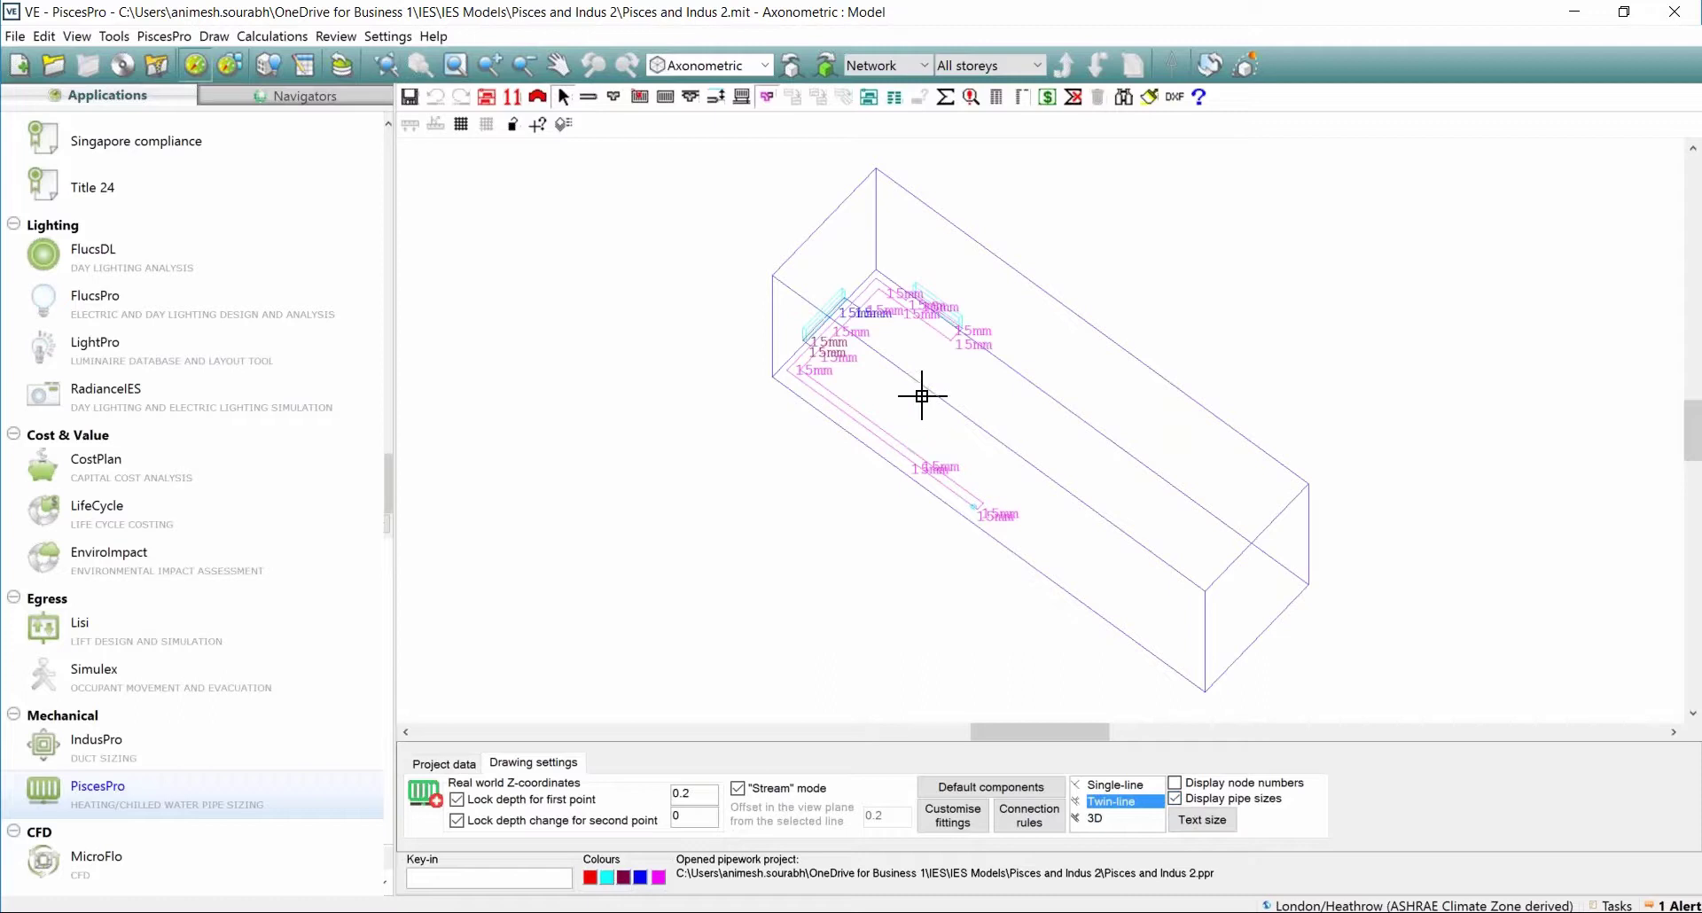
pyautogui.click(1075, 101)
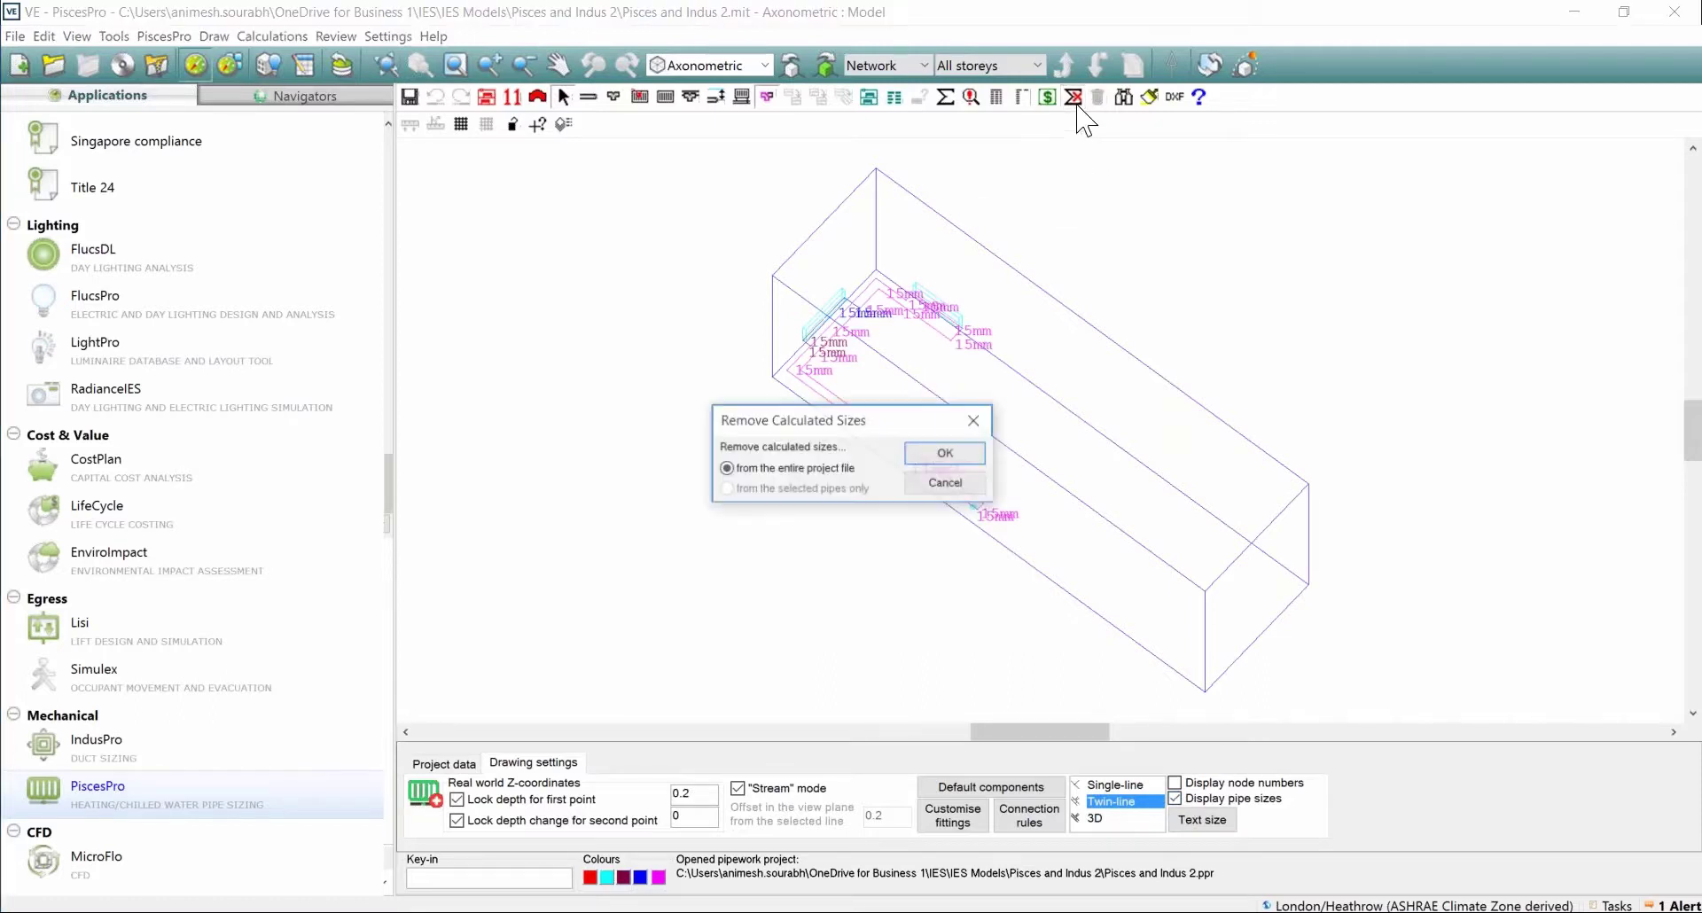
pyautogui.click(949, 449)
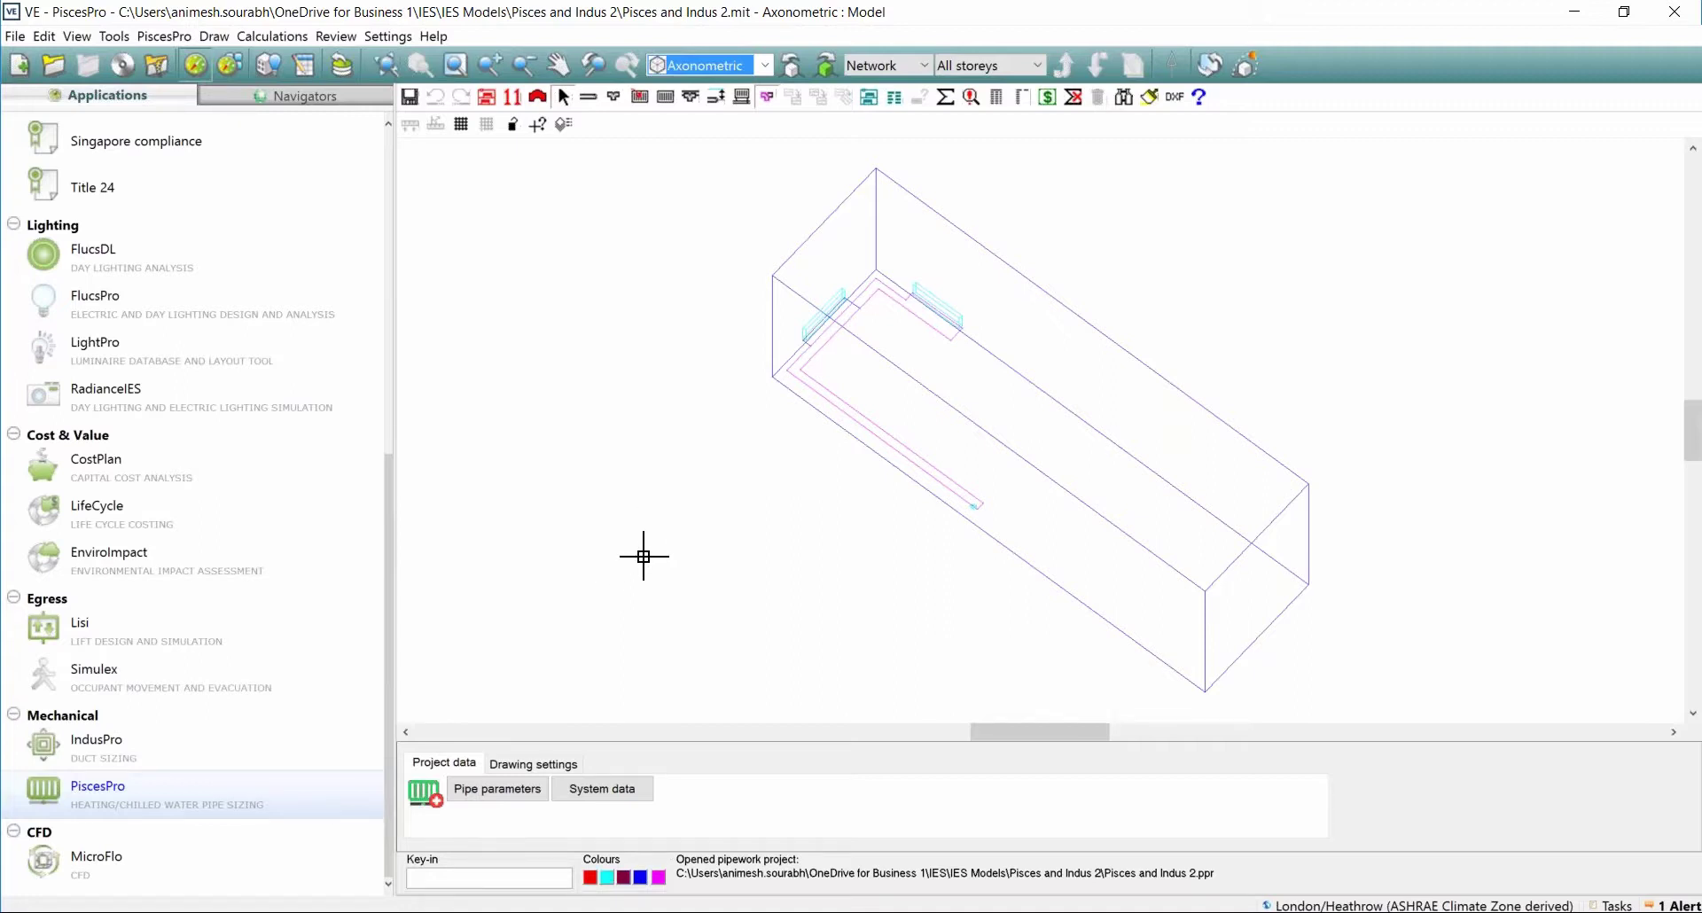
# Switch to the Pisces Indus slides in PowerPoint and present the Fees slide full screen.
pyautogui.moveTo(684, 912)
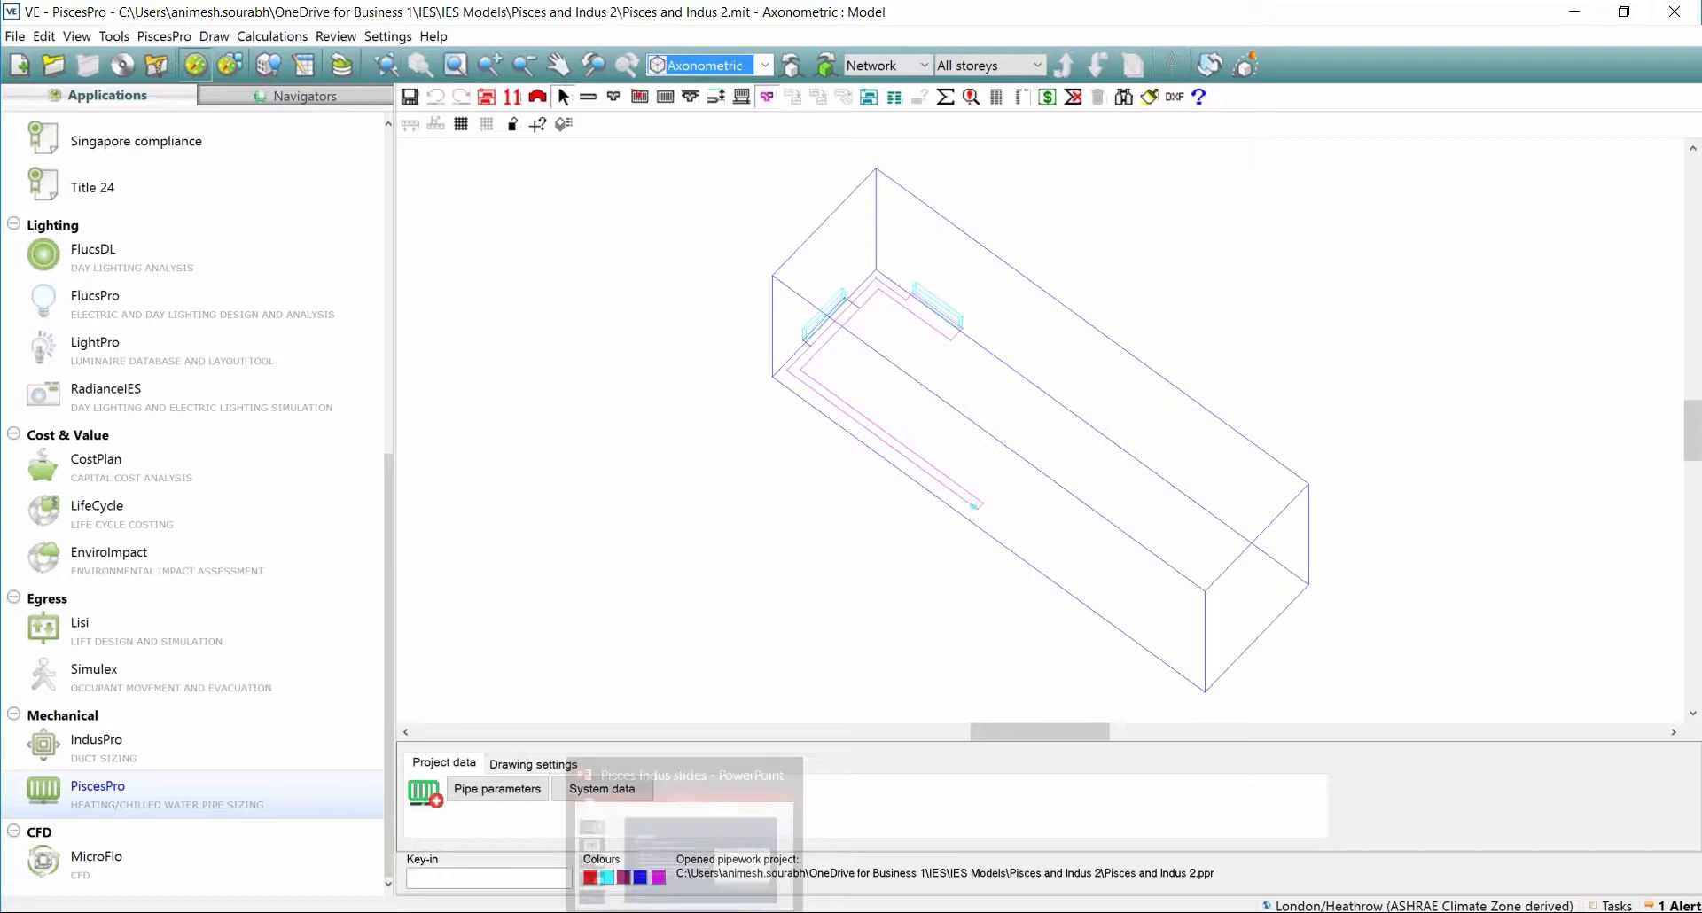
pyautogui.click(692, 851)
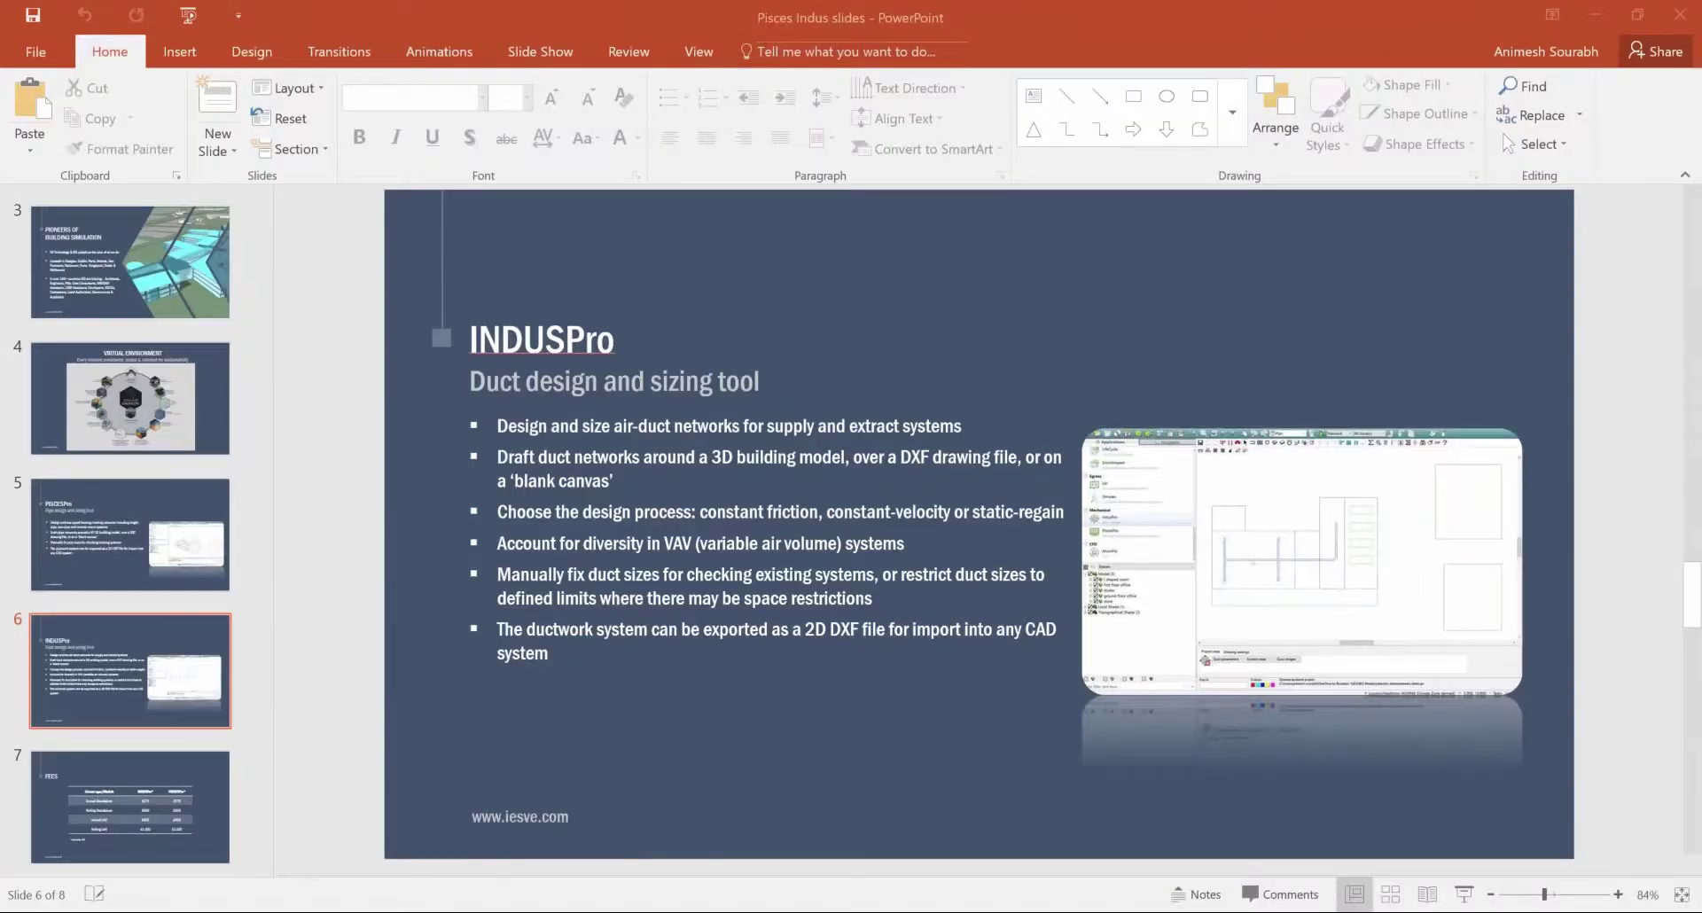
pyautogui.click(211, 793)
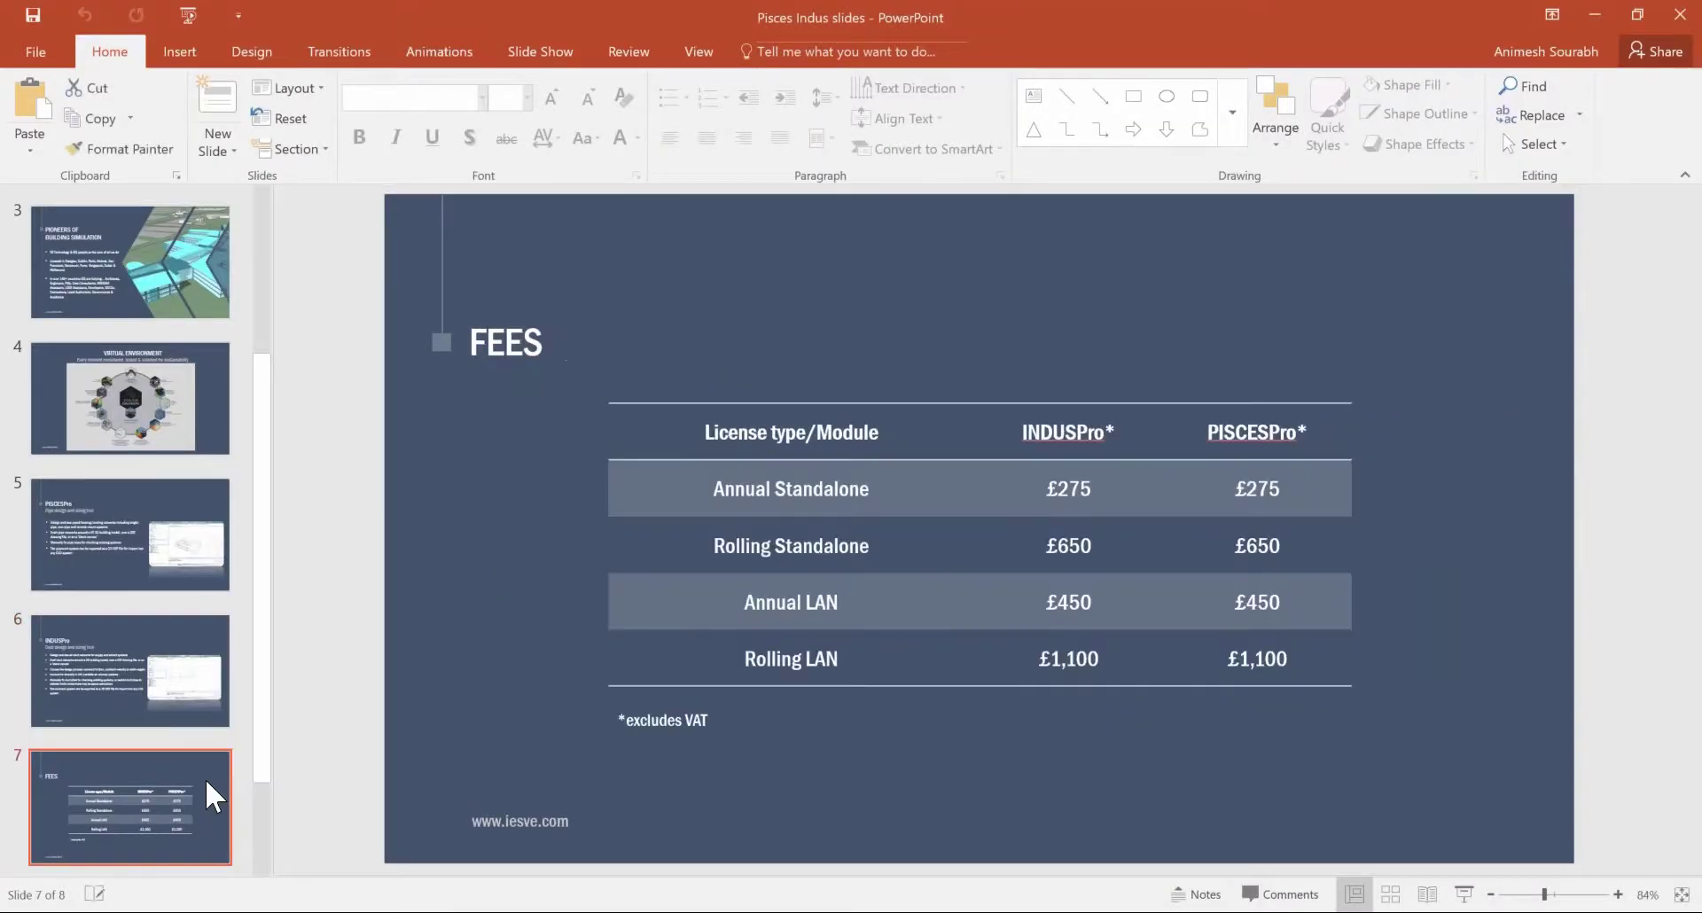
pyautogui.click(1465, 894)
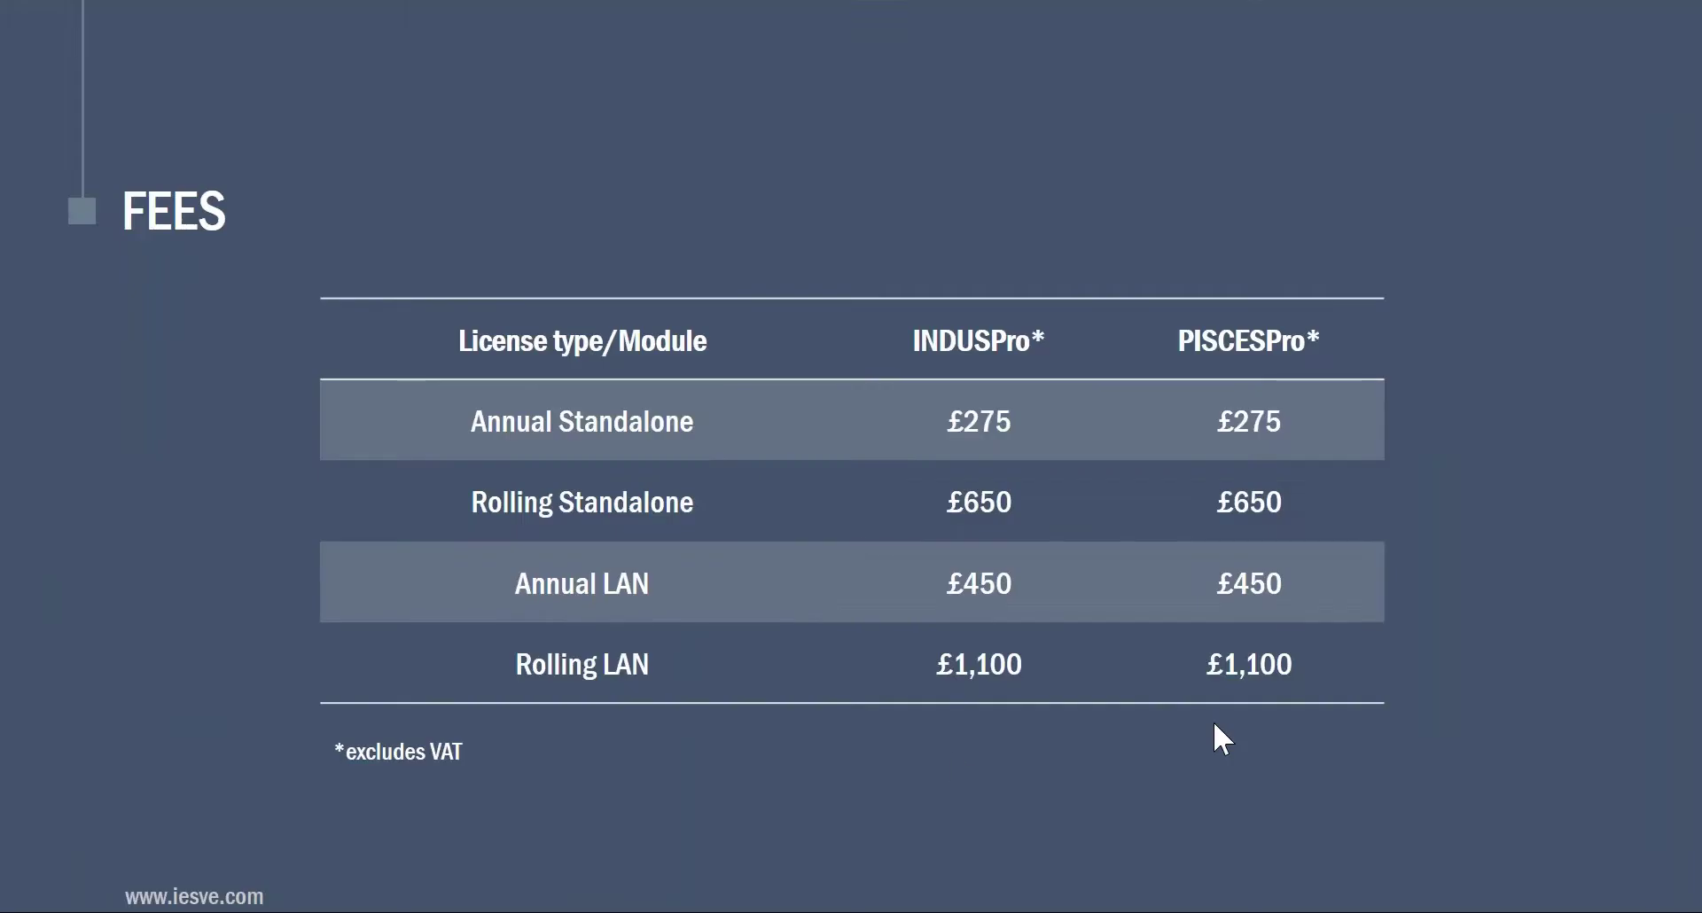